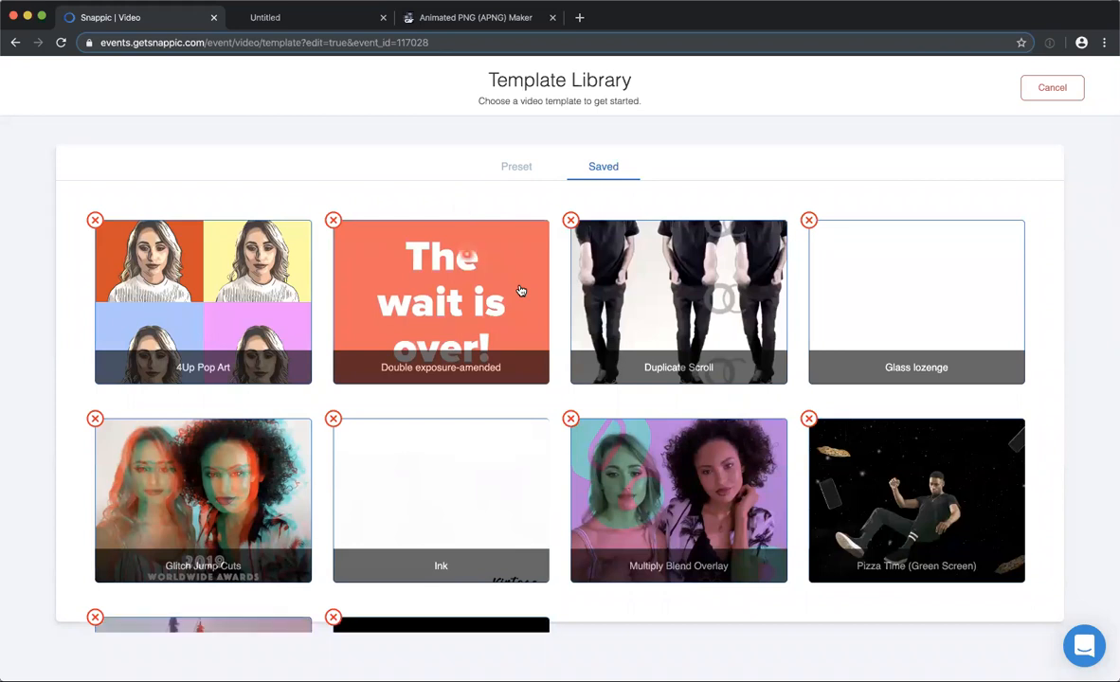
Leave the saved template library and start creating a new video template.
scroll(528, 402, down, 3)
scroll(490, 423, up, 3)
click(1042, 88)
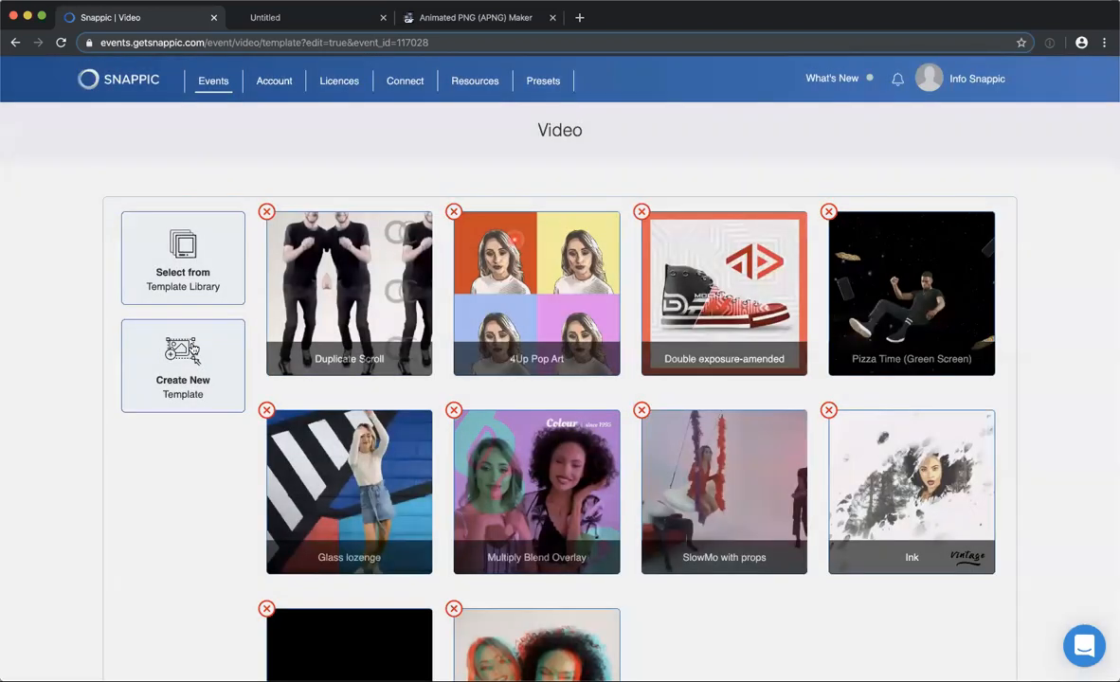
scroll(455, 473, down, 1)
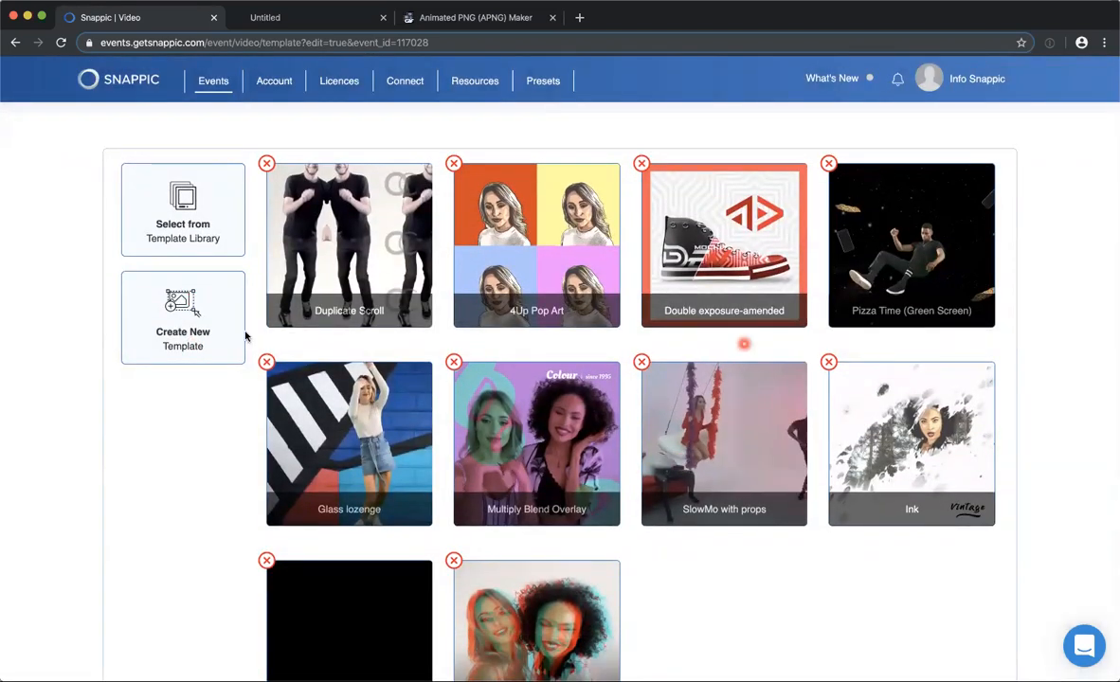
click(146, 317)
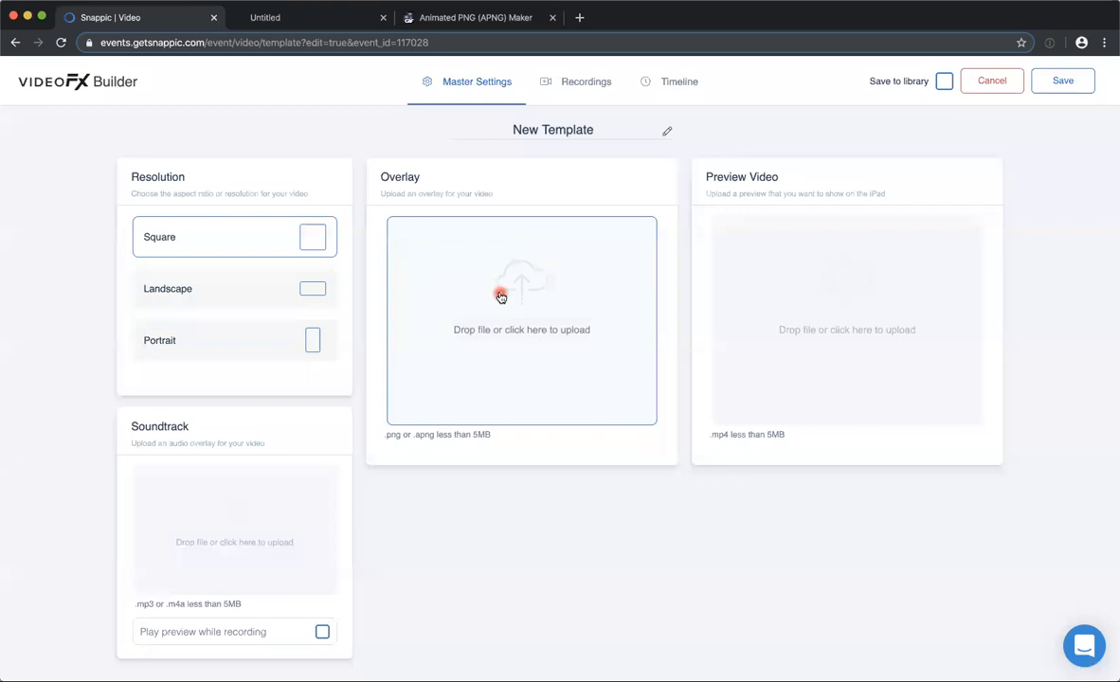
Add a second recording to the new template.
click(213, 529)
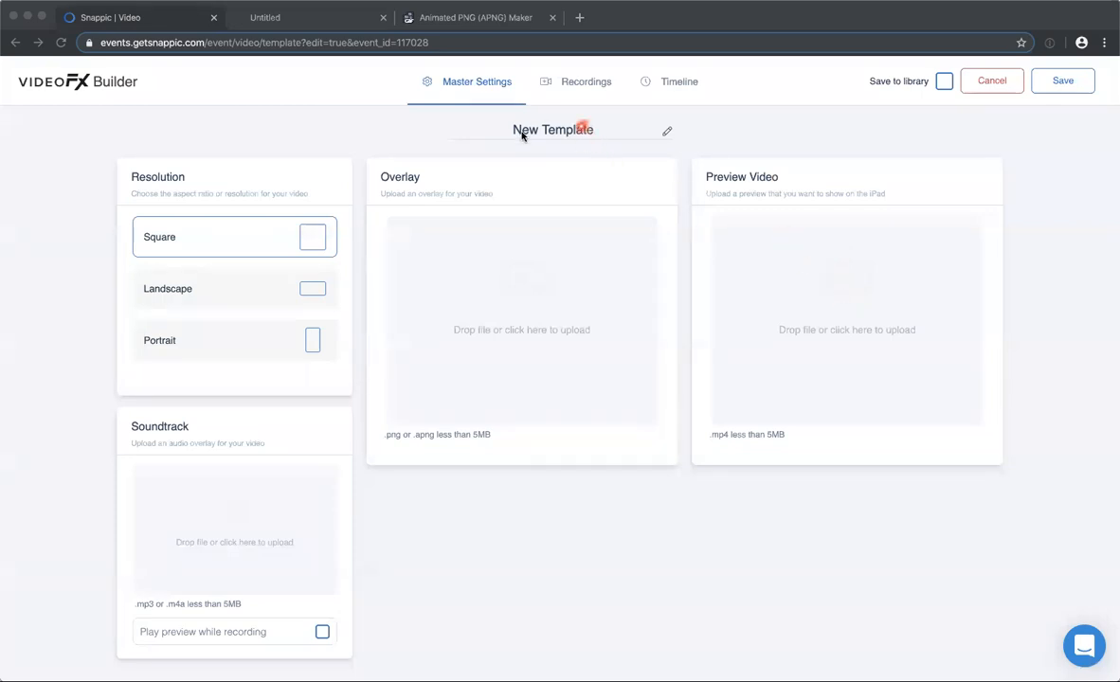
drag(593, 128, 510, 128)
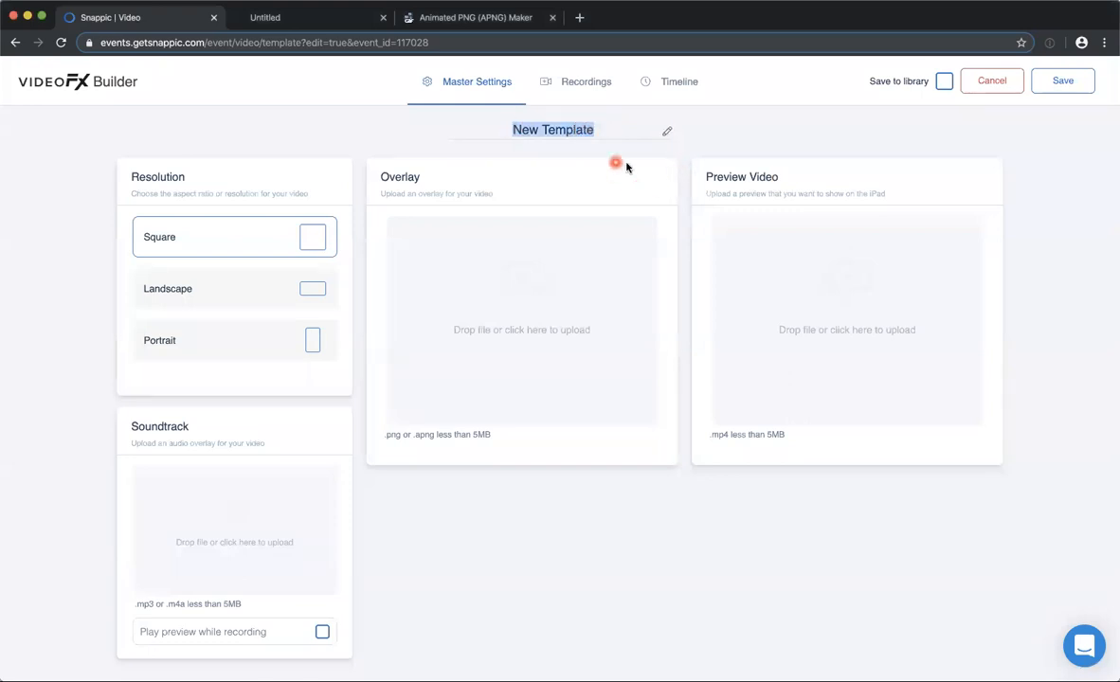
click(568, 83)
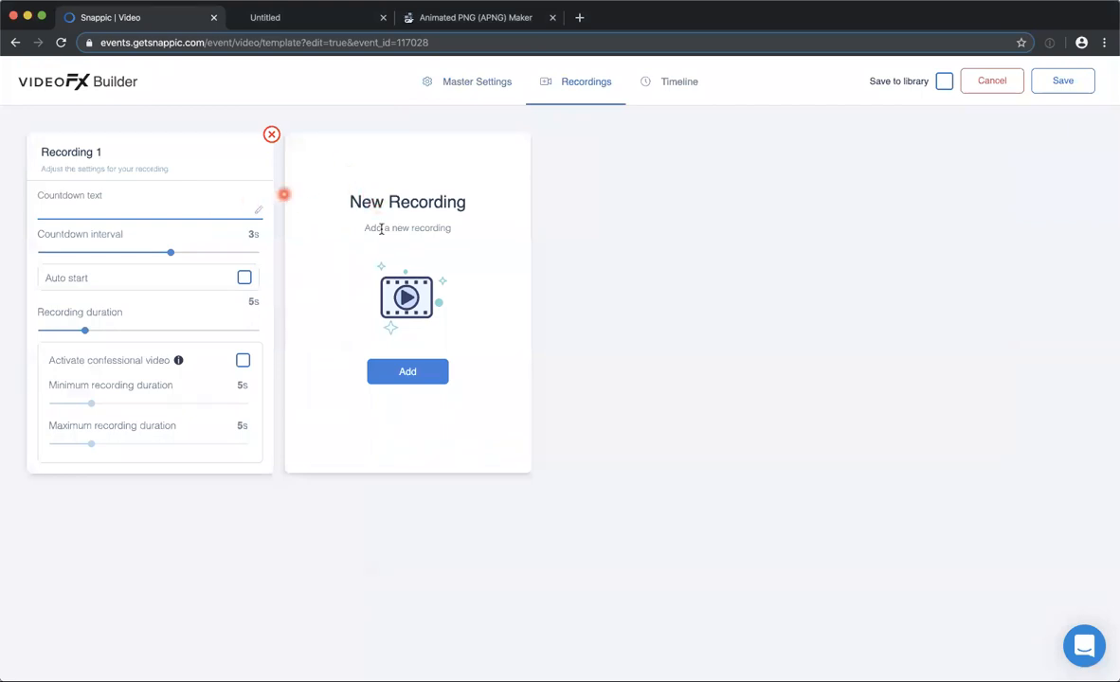
click(395, 377)
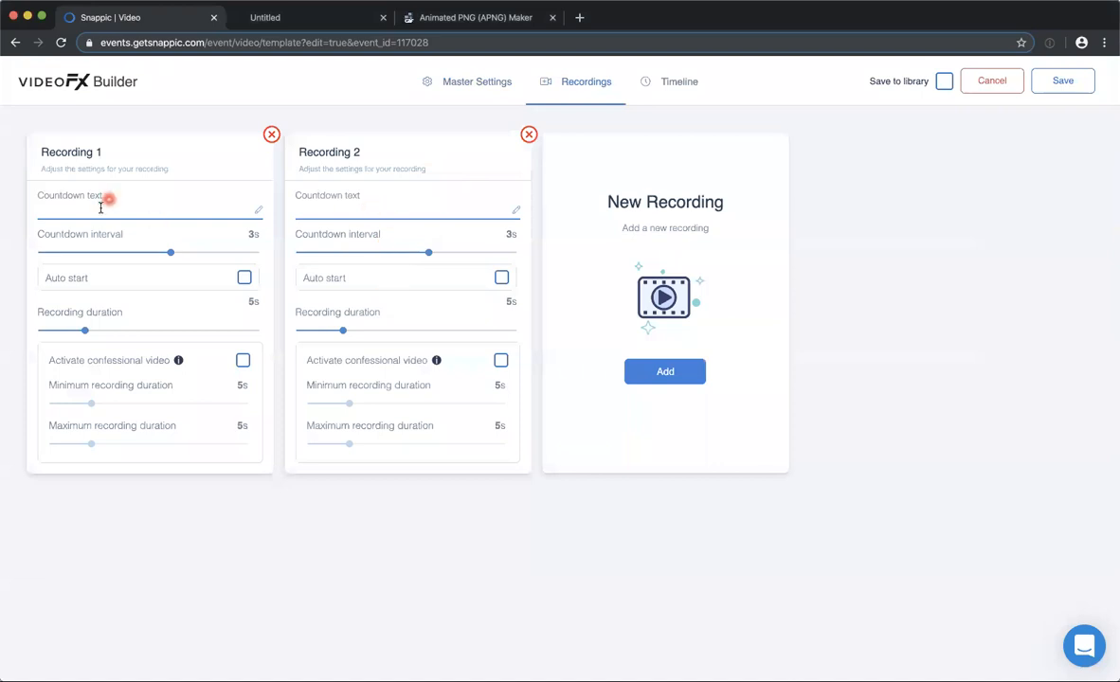
Set Recording 1's countdown interval to 2 s and the recording duration of both recordings to 3 s.
click(148, 209)
click(169, 254)
drag(166, 253, 123, 252)
drag(84, 334, 64, 331)
drag(342, 330, 319, 330)
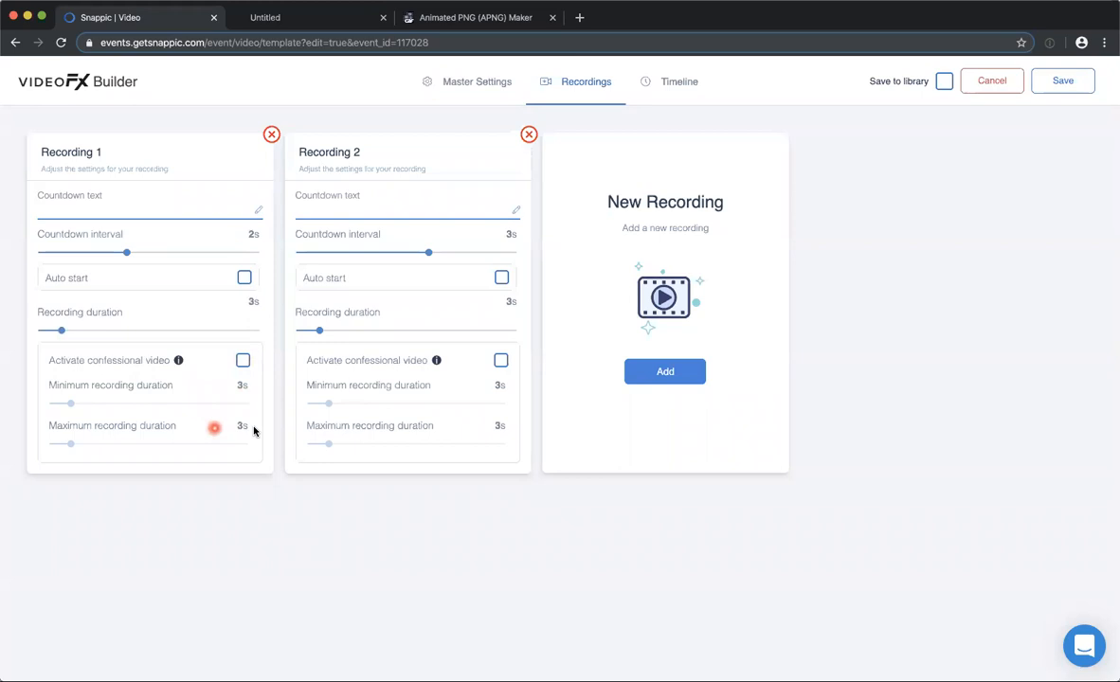
Try confessional video on Recording 1 with a maximum recording duration of 14 s, and deactivate it again.
click(243, 361)
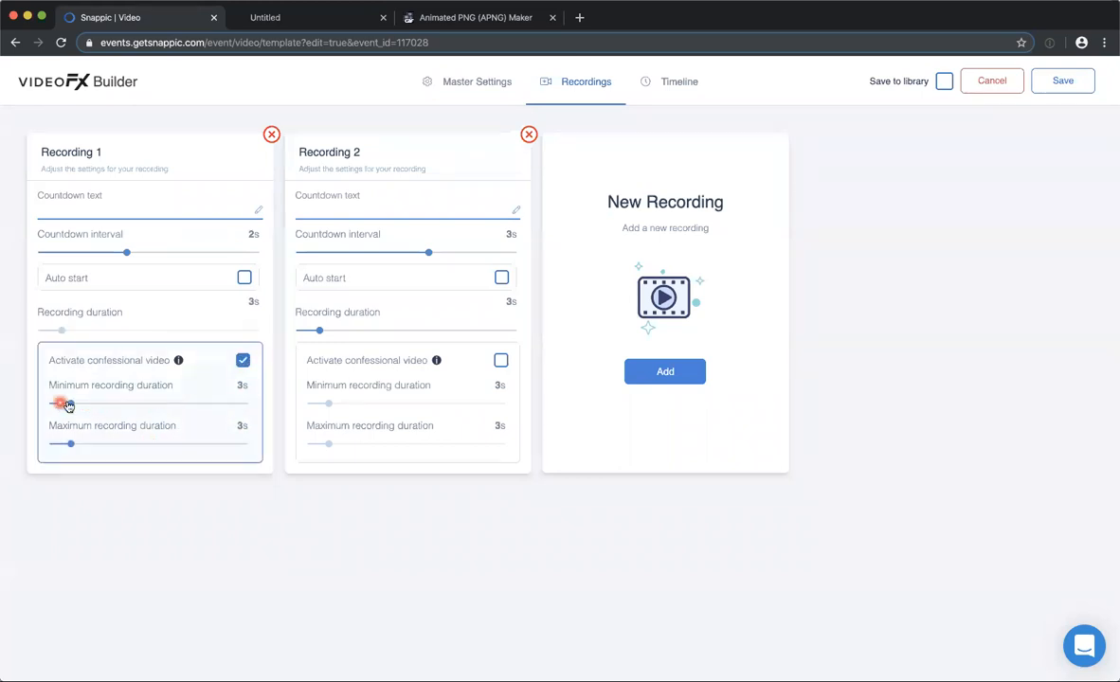
drag(70, 445, 184, 443)
drag(76, 409, 70, 407)
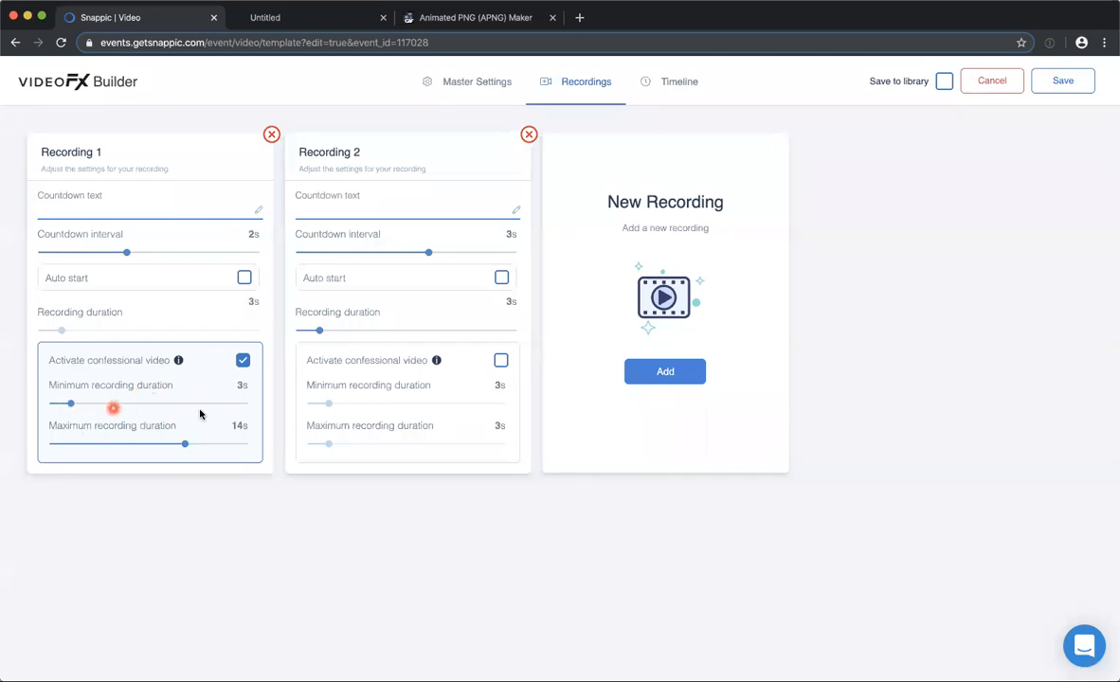
click(242, 361)
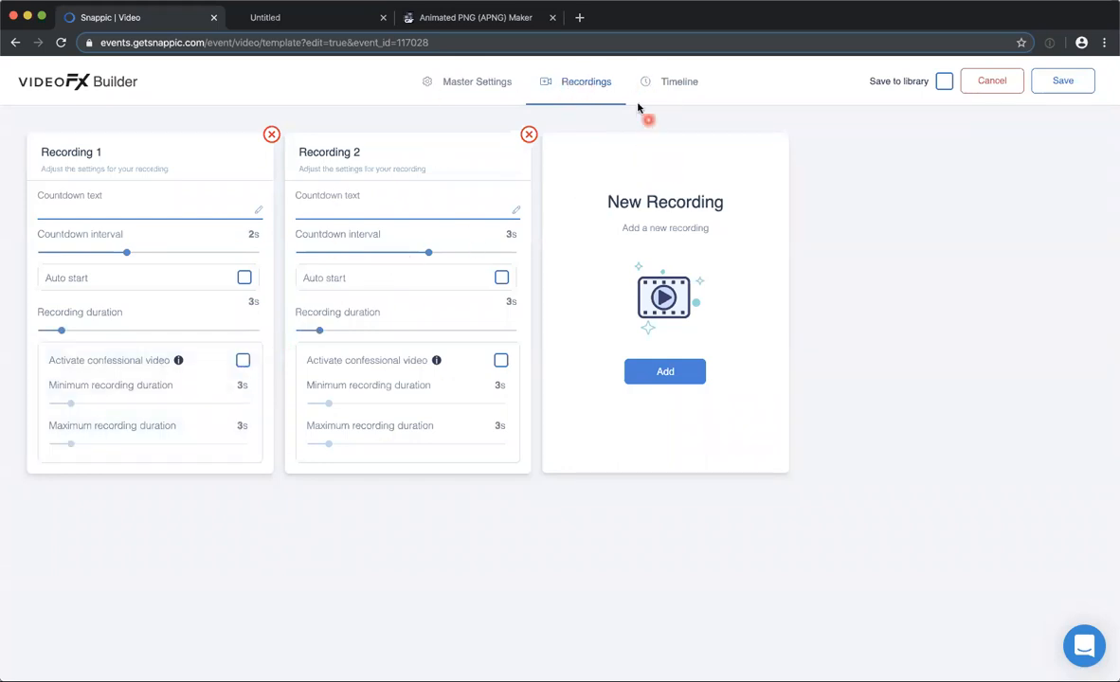
Add two App Recorded Video elements and one Uploaded Video element to the video timeline.
click(668, 84)
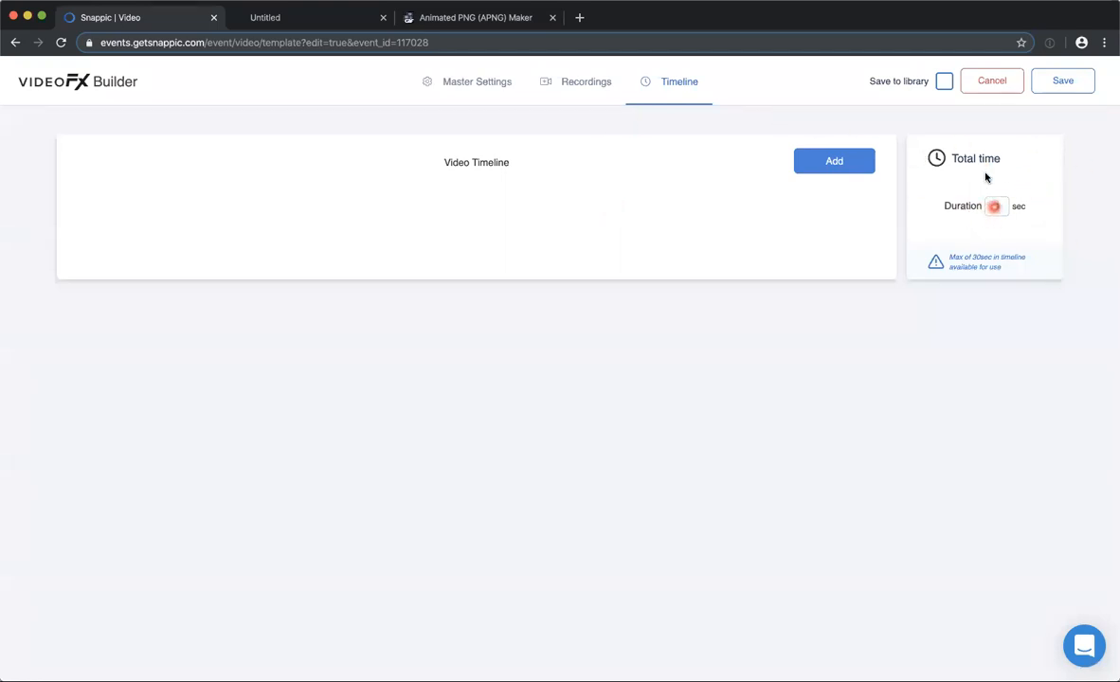
click(826, 166)
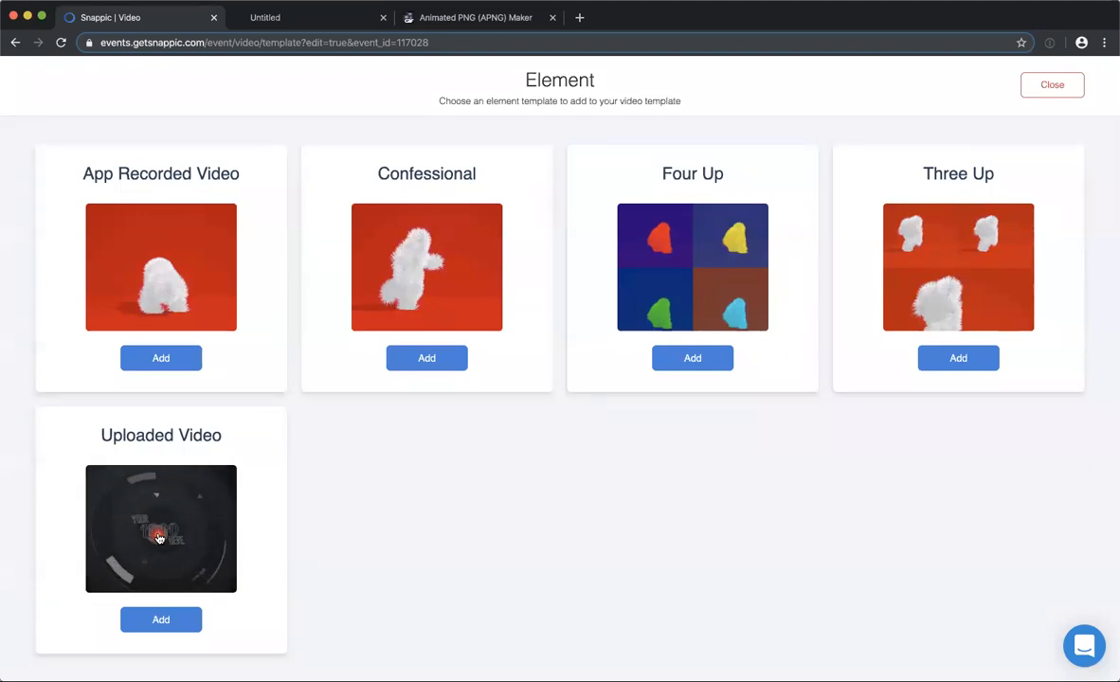
click(154, 358)
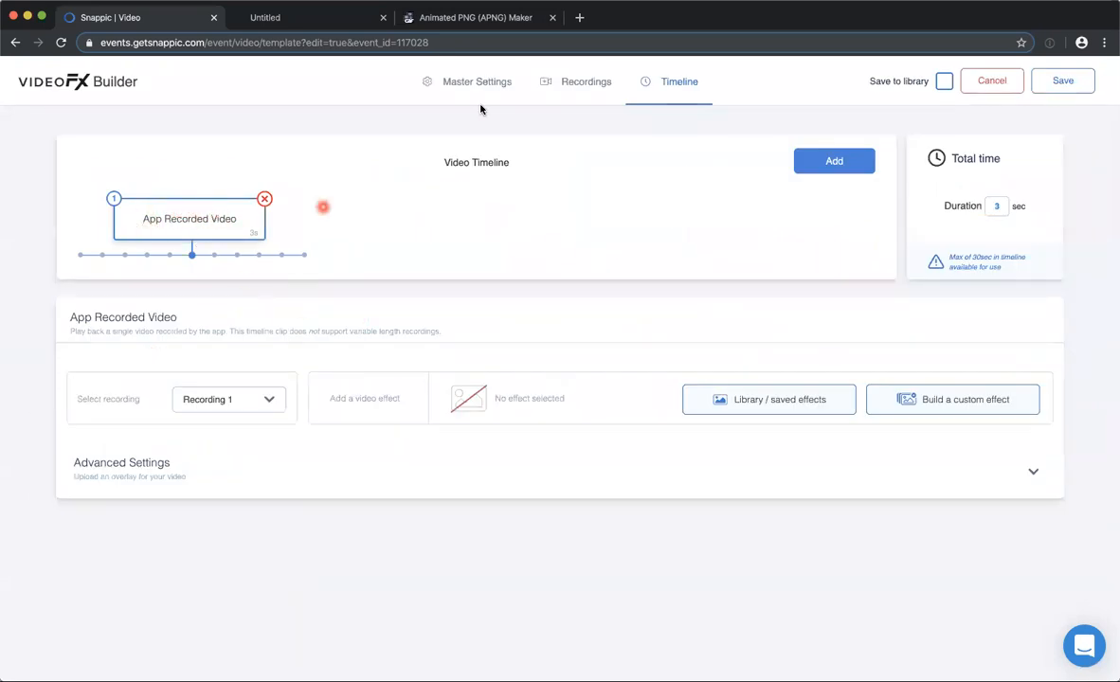
click(826, 163)
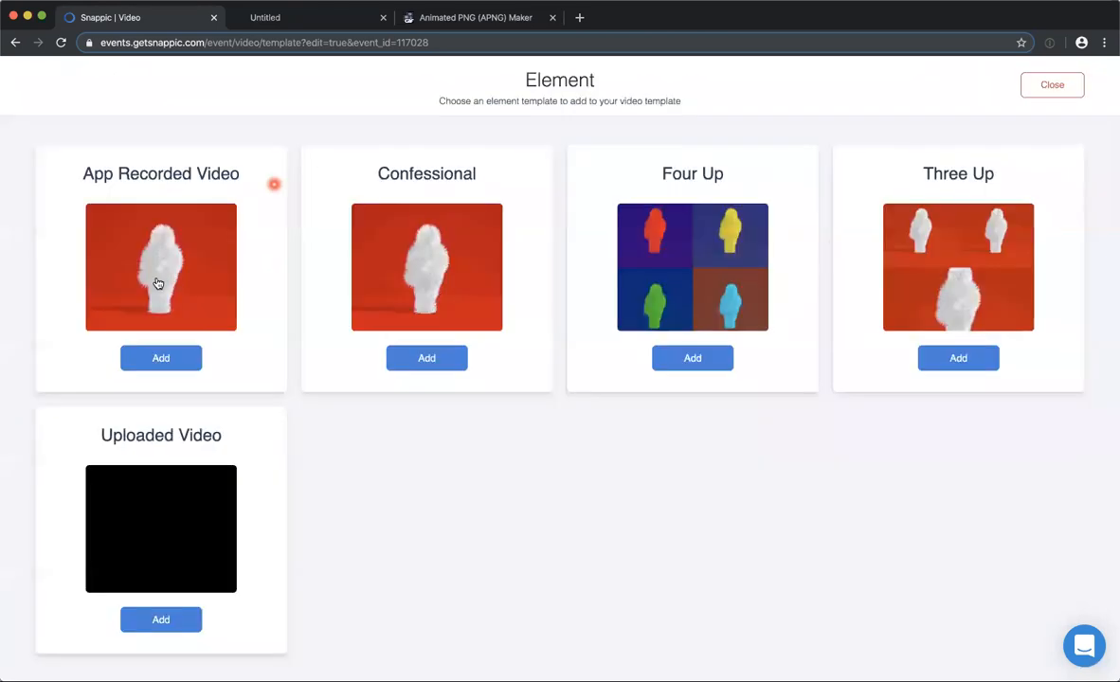
click(157, 360)
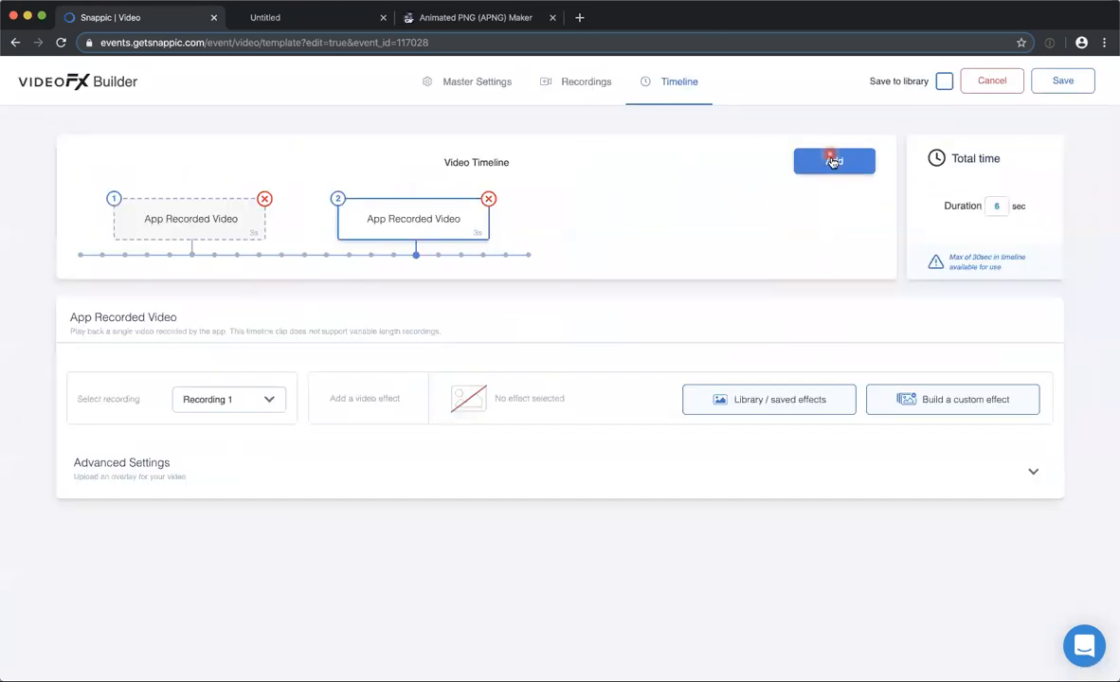
click(830, 161)
click(159, 619)
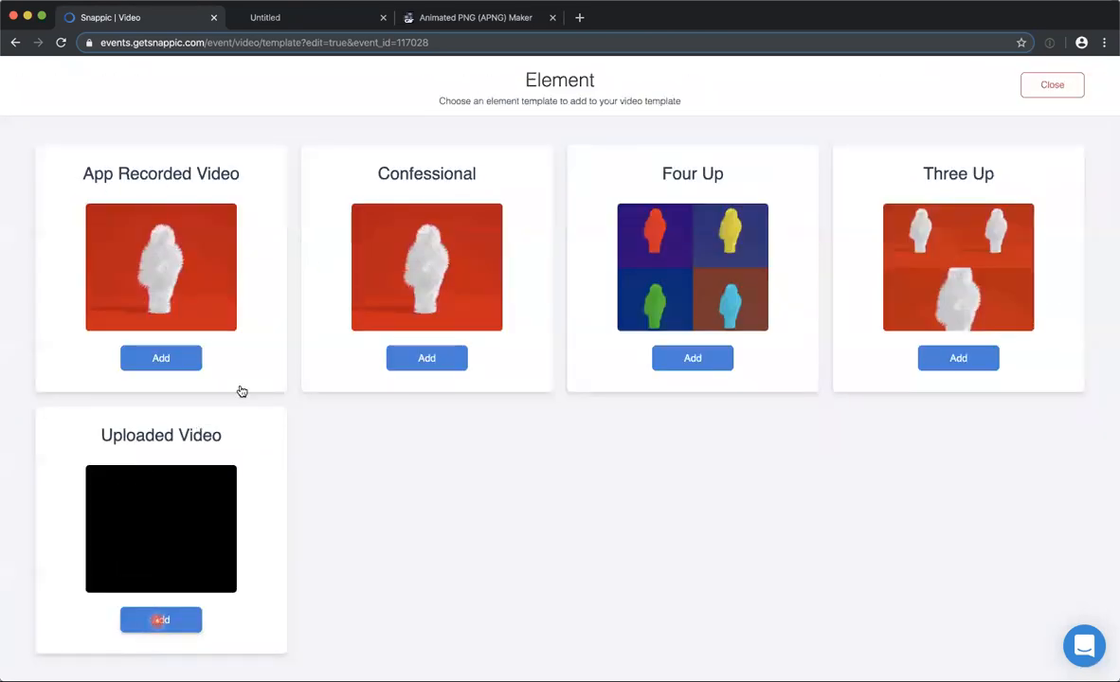
Assign Recording 1 to the first App Recorded Video clip on the timeline.
click(192, 219)
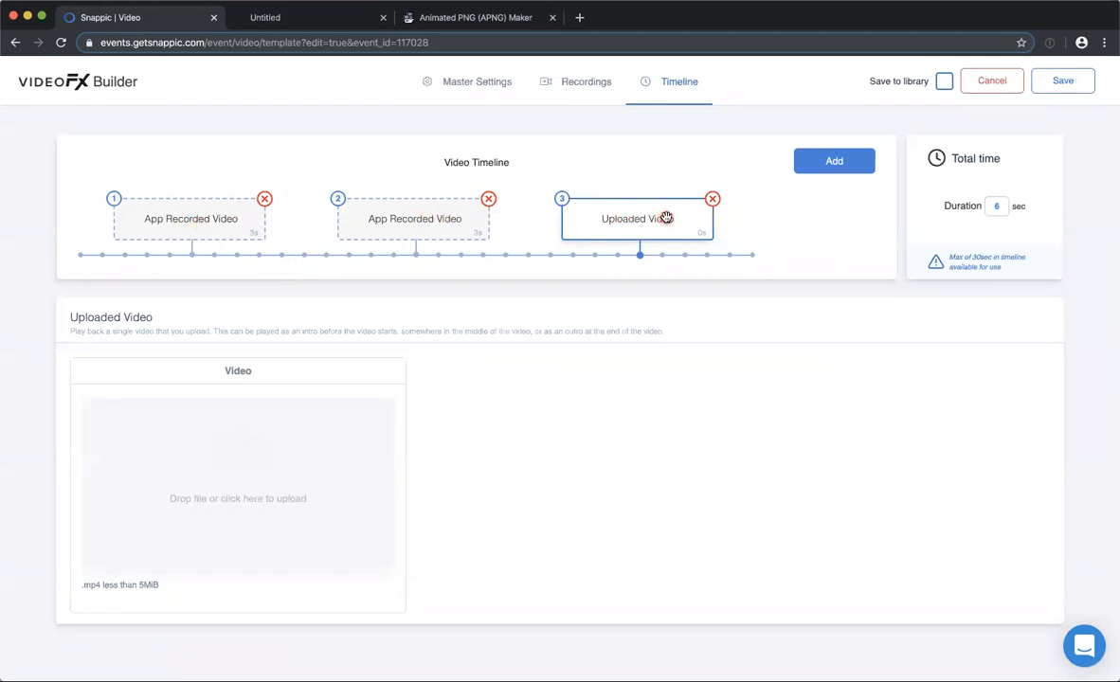
click(159, 215)
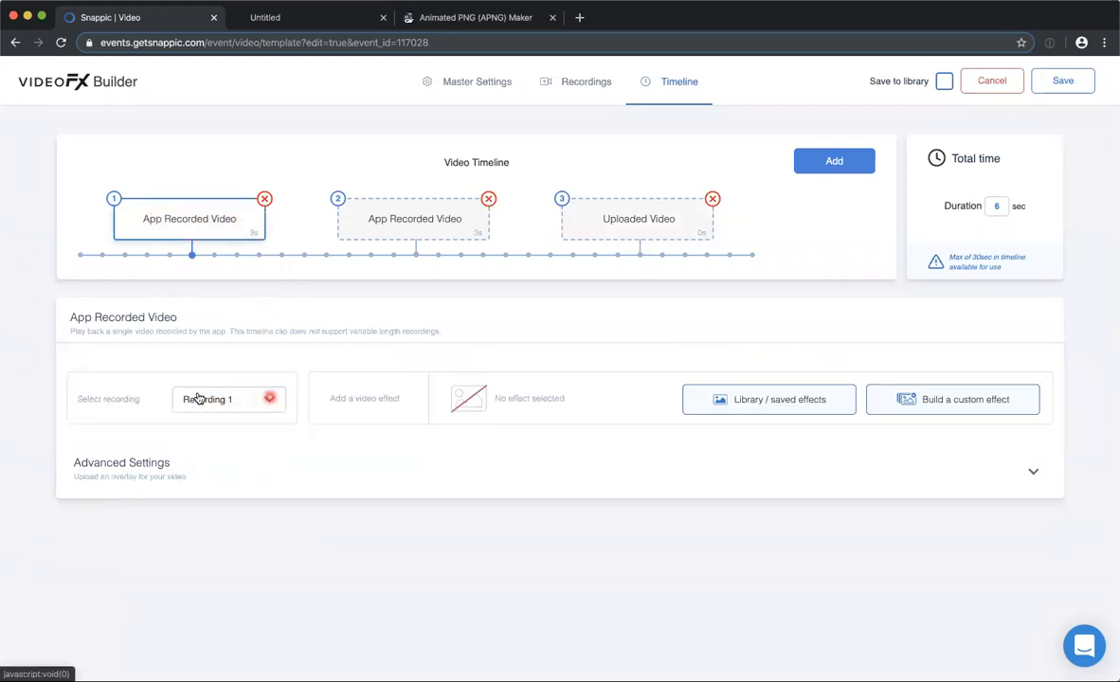
click(260, 390)
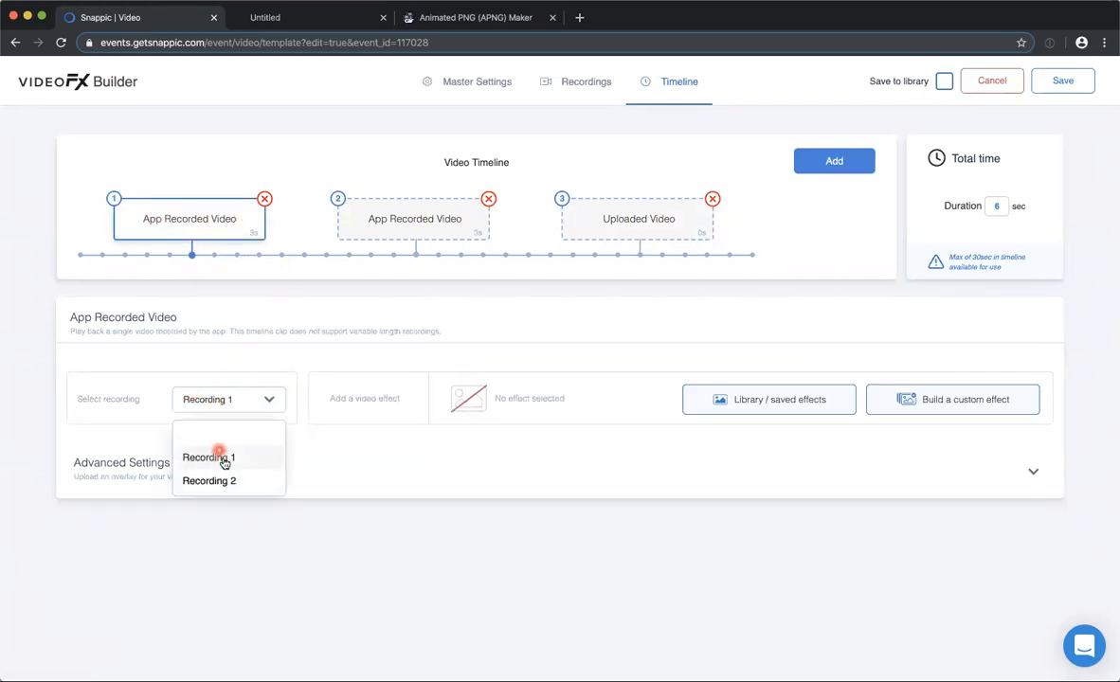
click(229, 455)
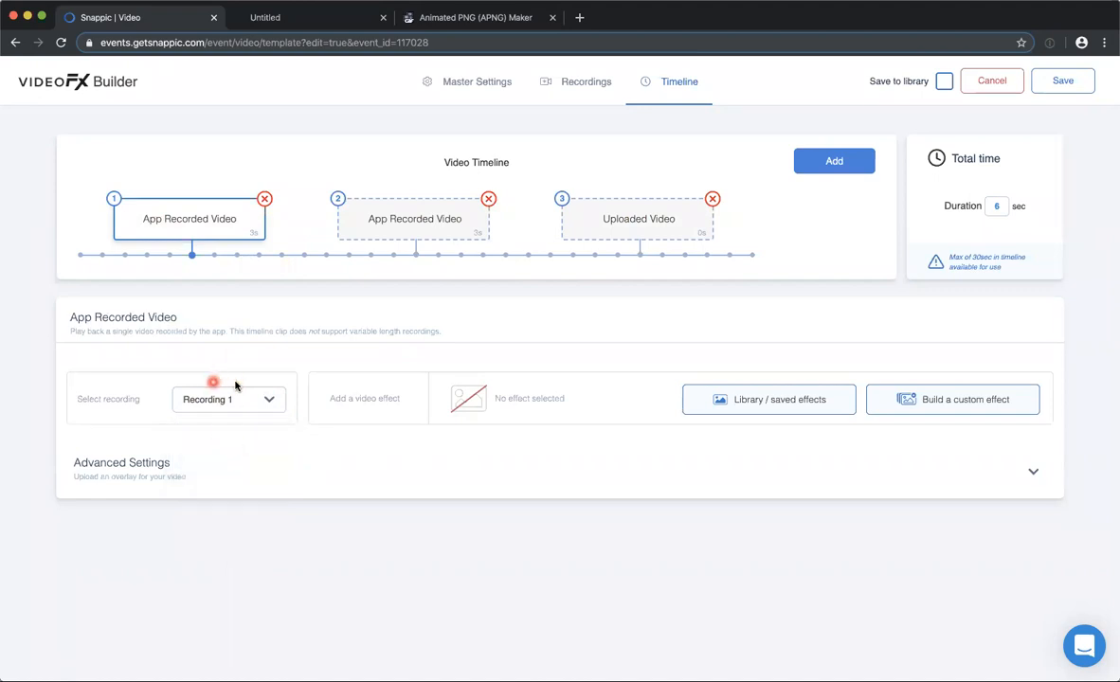
Assign Recording 2 to the second App Recorded Video clip on the timeline.
click(588, 90)
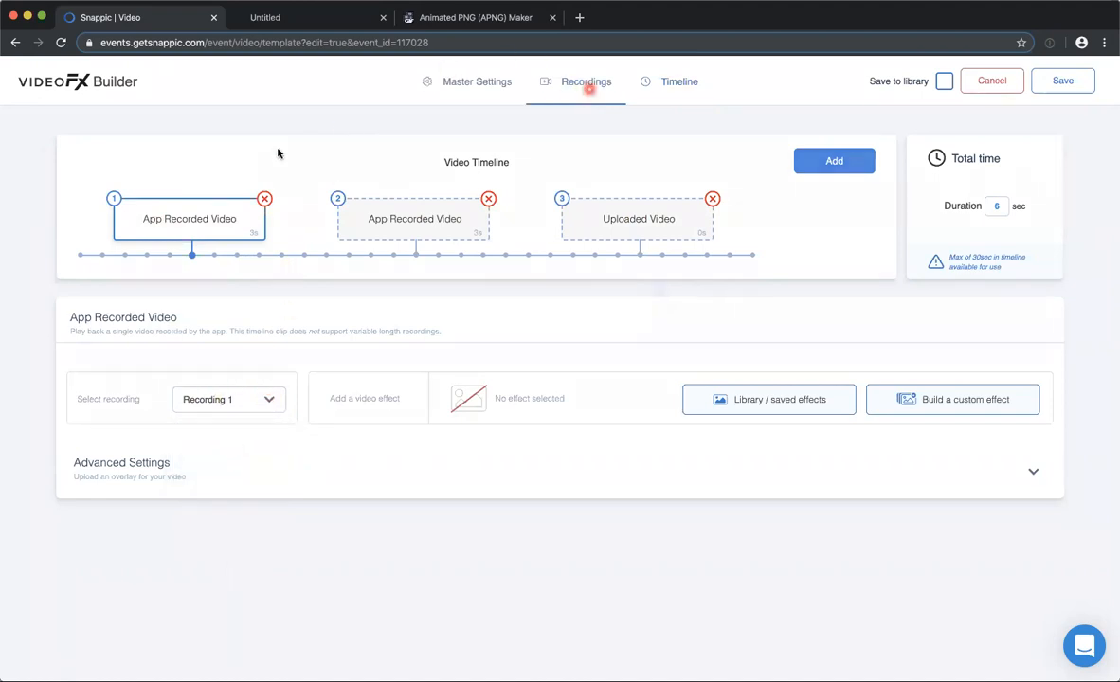
click(657, 83)
click(389, 213)
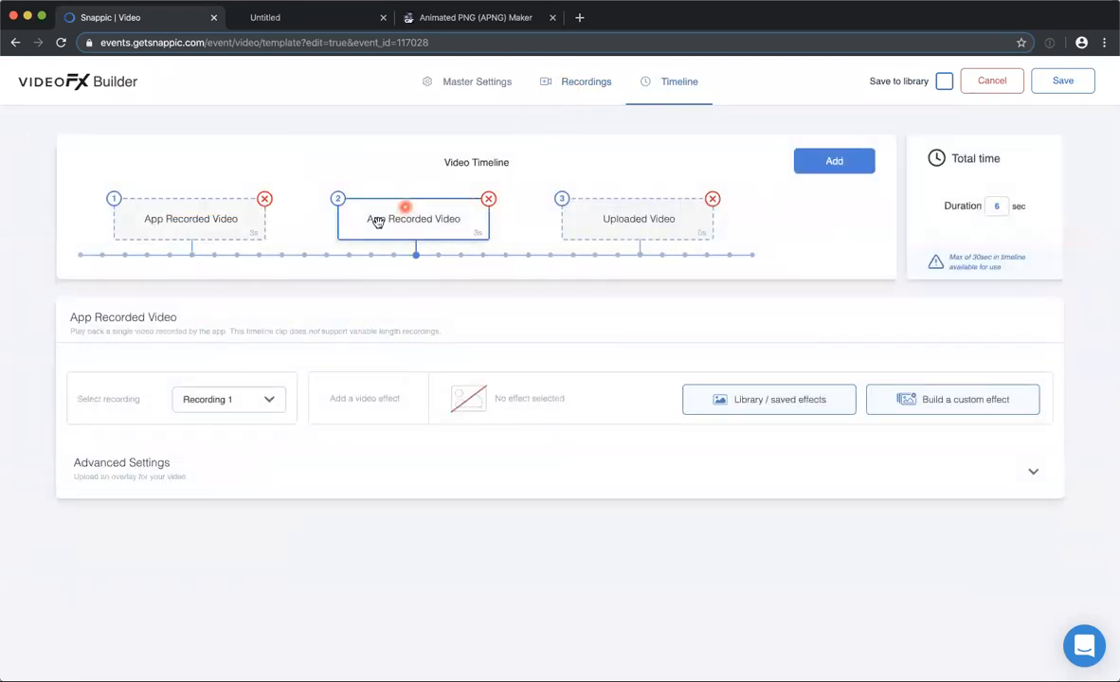
click(257, 398)
click(213, 480)
In the first clip's advanced settings, try a slower playback speed, restore it to 1x, and set the recording volume to 0.
click(149, 216)
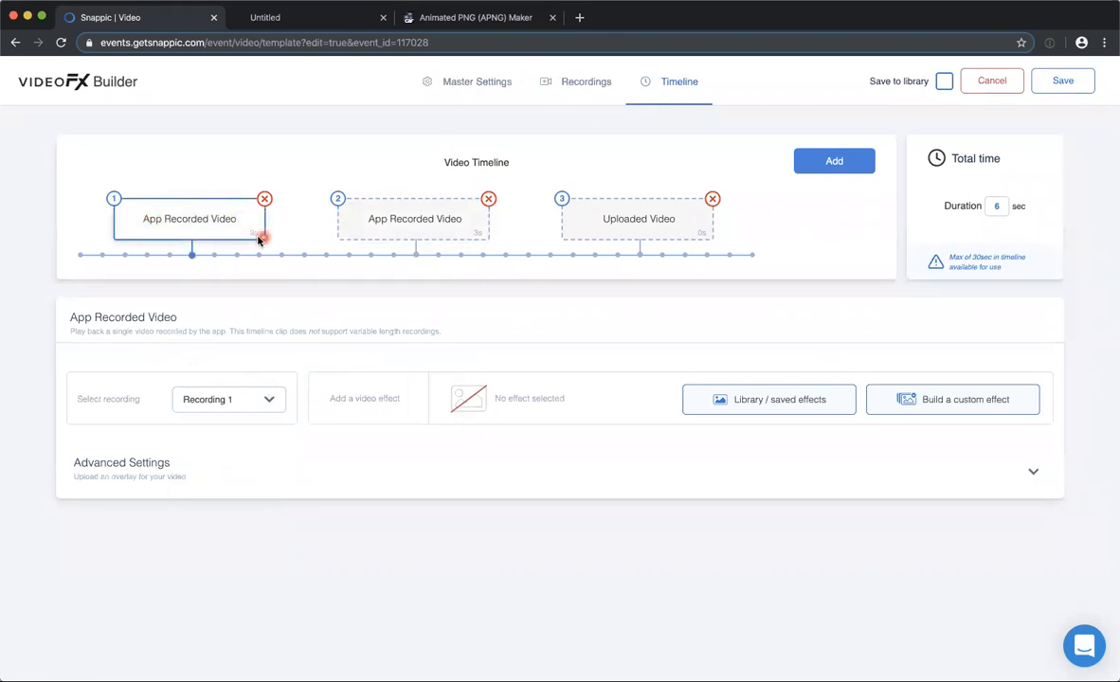
click(377, 484)
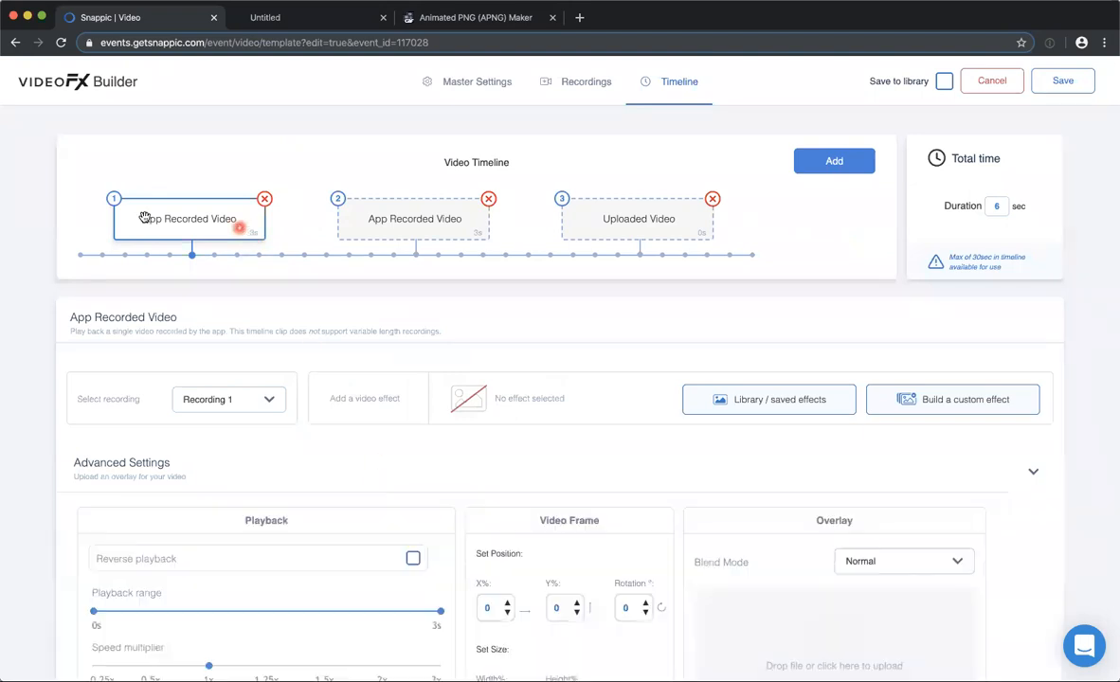
scroll(319, 416, down, 2)
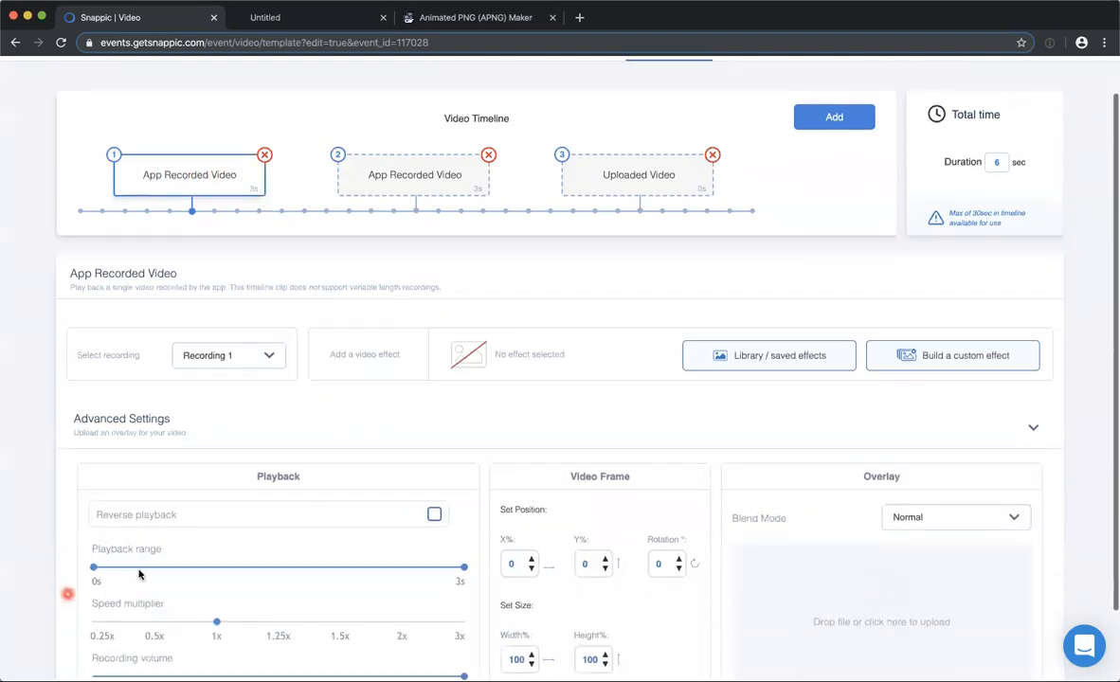
scroll(173, 543, down, 1)
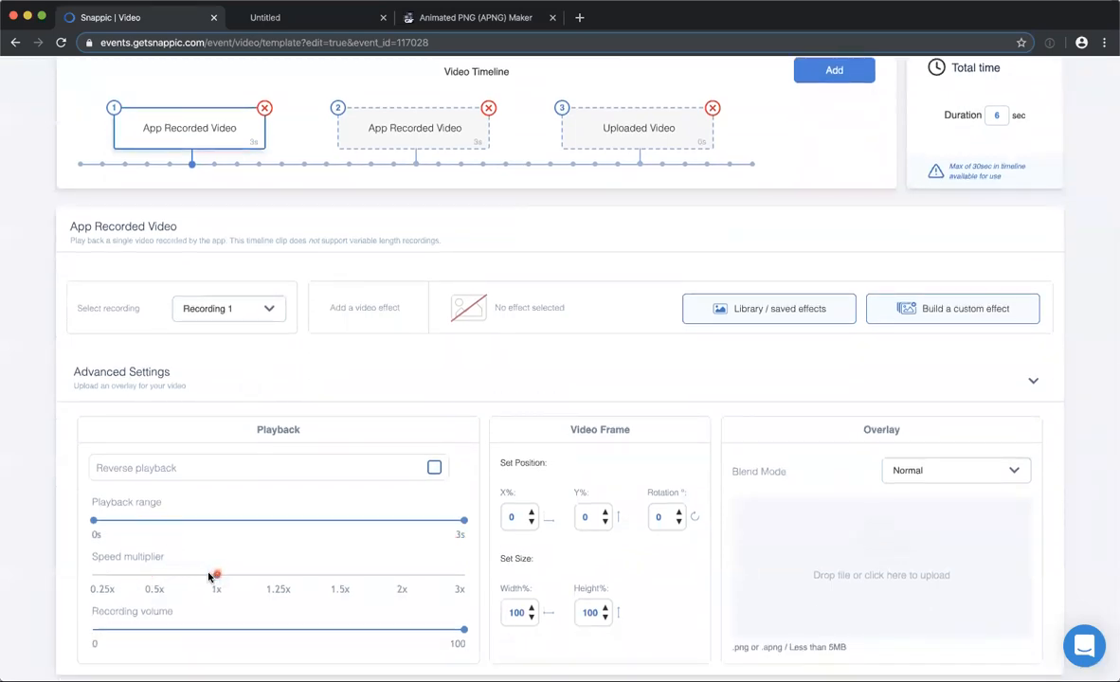
drag(175, 576, 158, 573)
click(194, 588)
click(220, 580)
drag(297, 632, 41, 628)
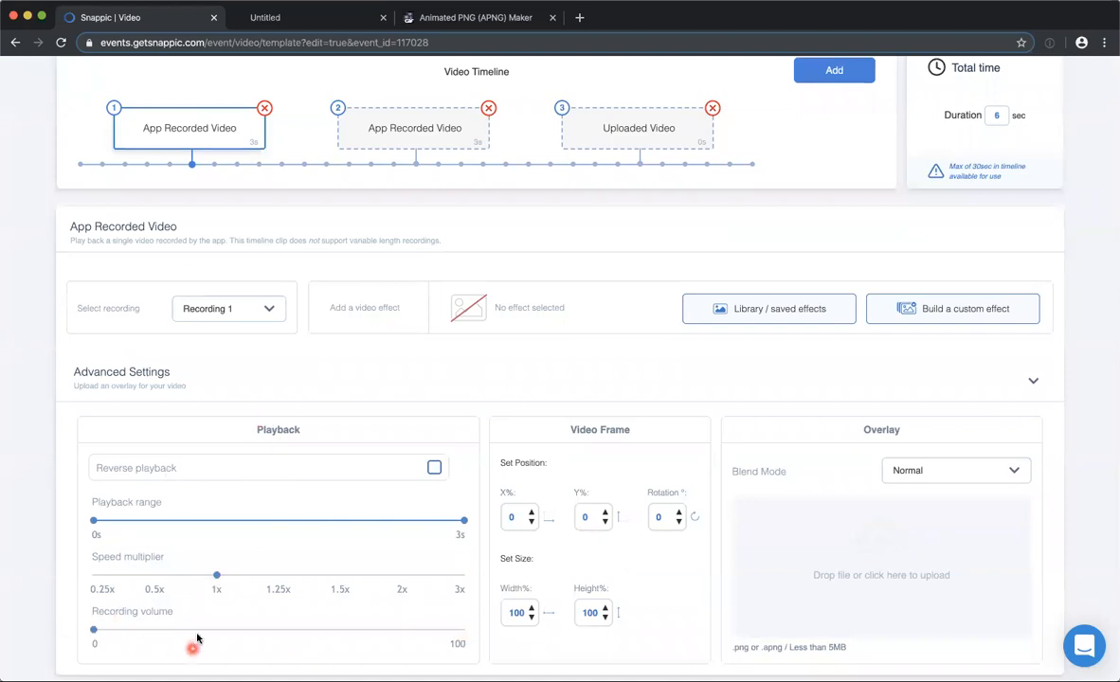
scroll(379, 396, down, 1)
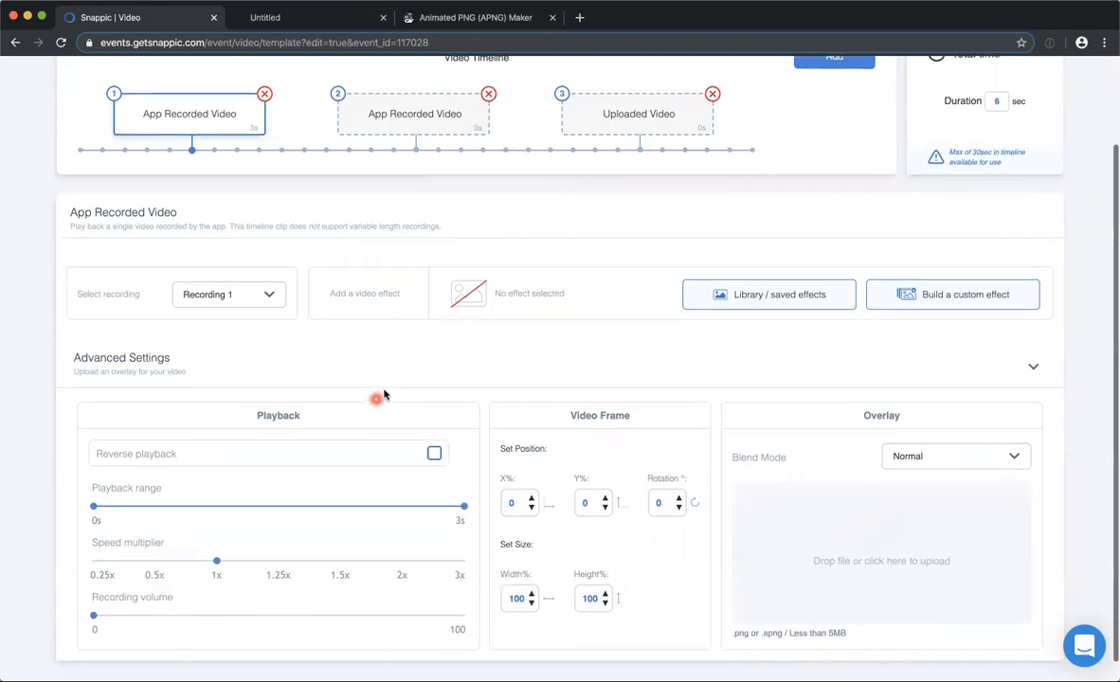
scroll(383, 395, down, 1)
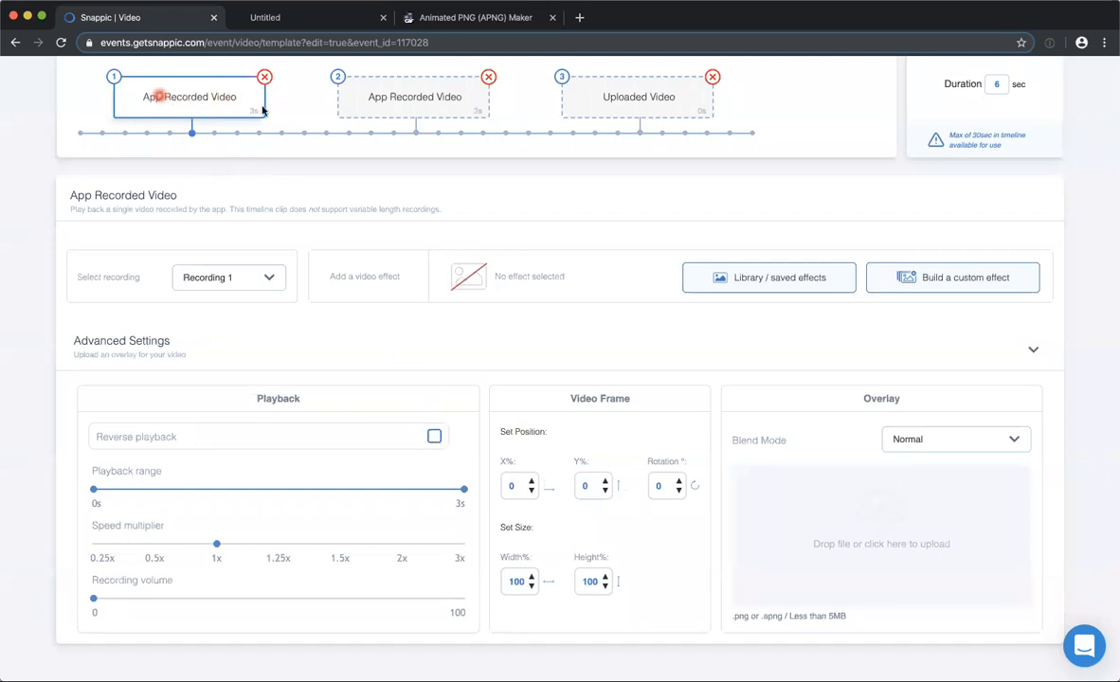
Assign Recording 1 to the second App Recorded Video clip and enable reverse playback for it.
click(408, 104)
click(241, 409)
click(192, 422)
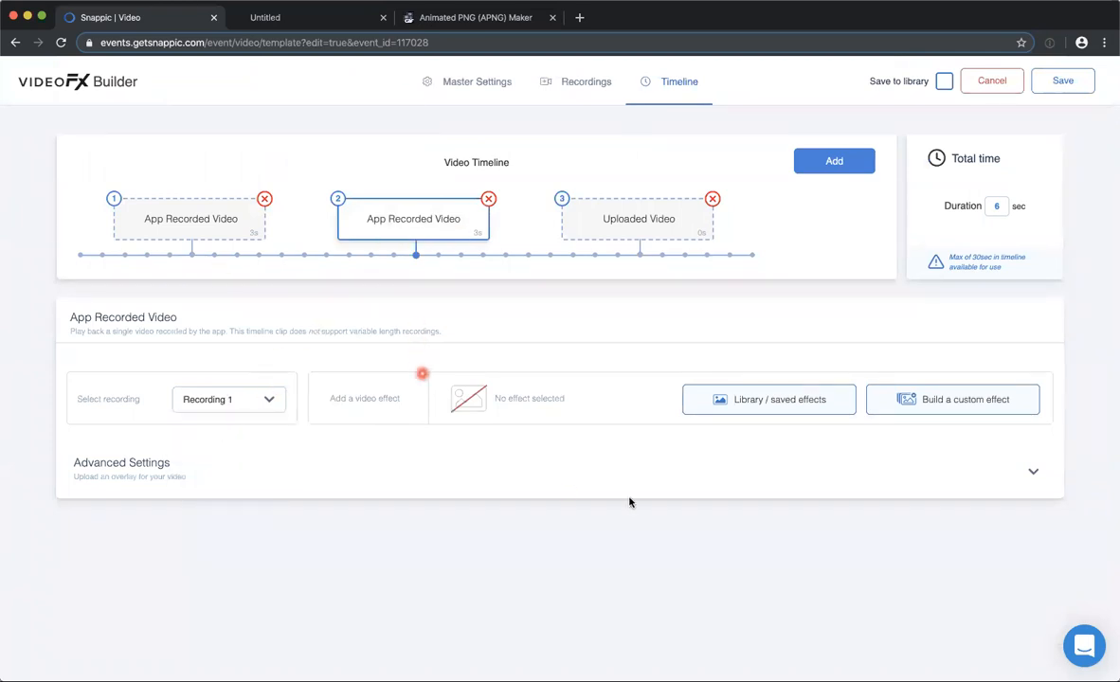
click(175, 473)
click(435, 558)
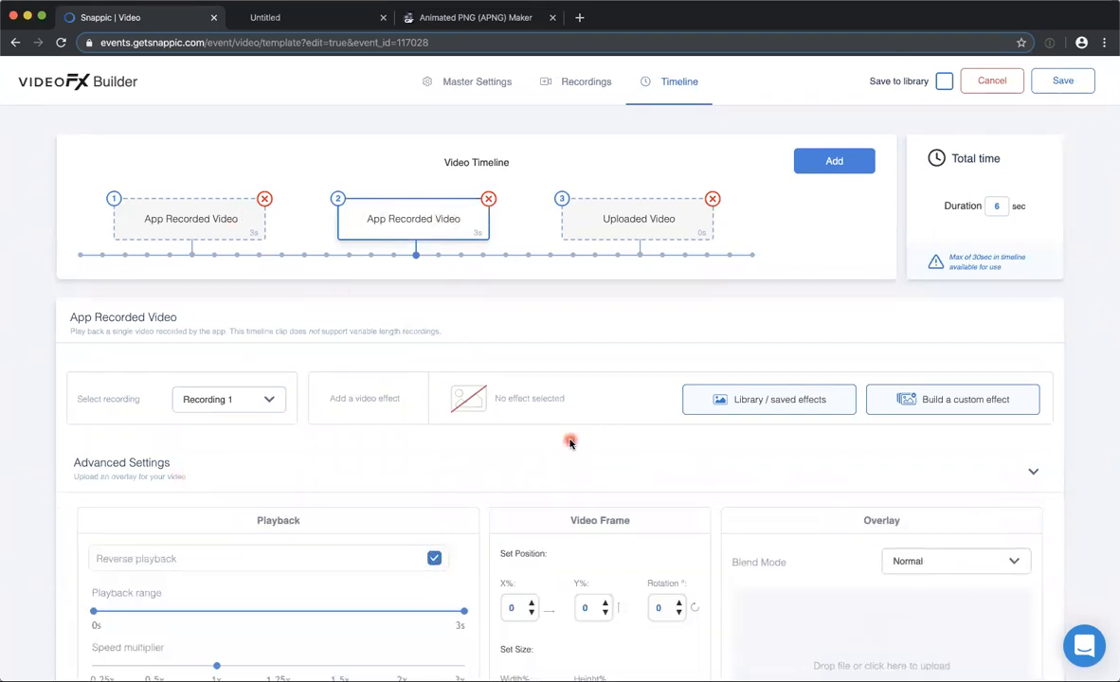
Examine the second clip's video frame settings and the overlay blend modes offered for the first App Recorded Video clip.
scroll(570, 442, down, 3)
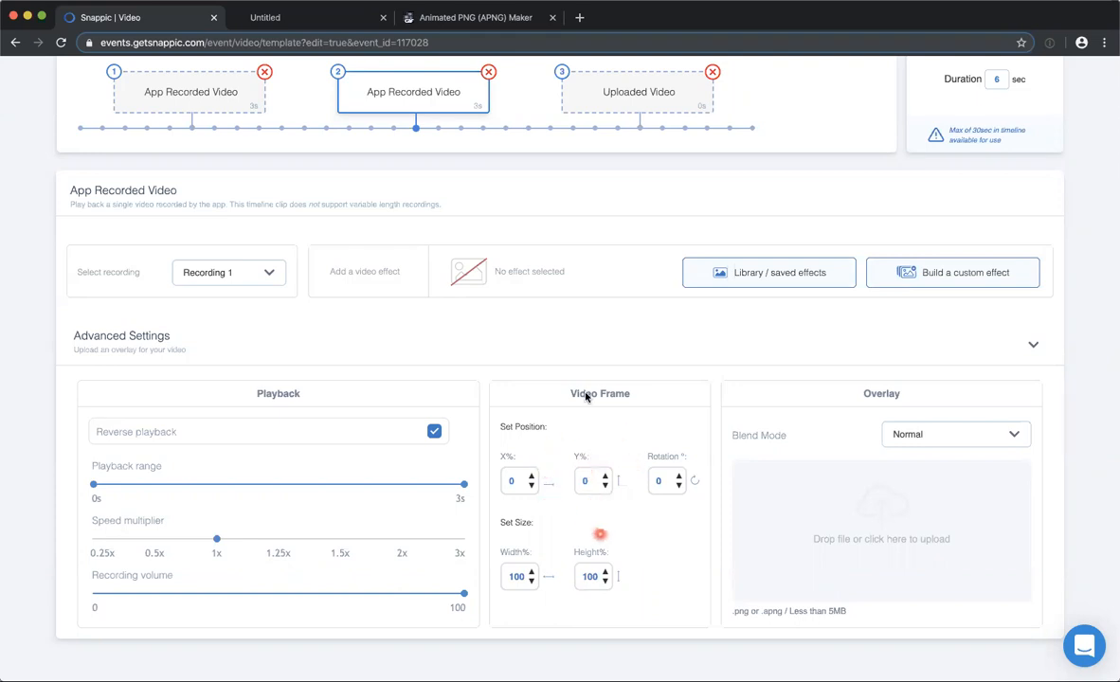
scroll(469, 336, up, 2)
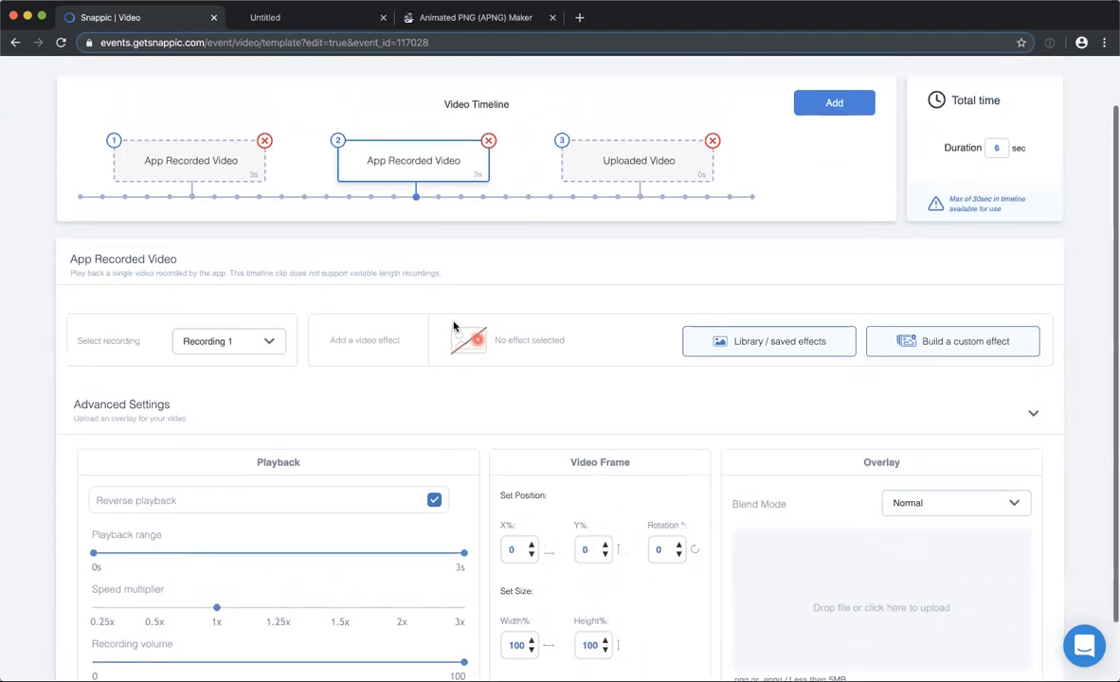
click(162, 166)
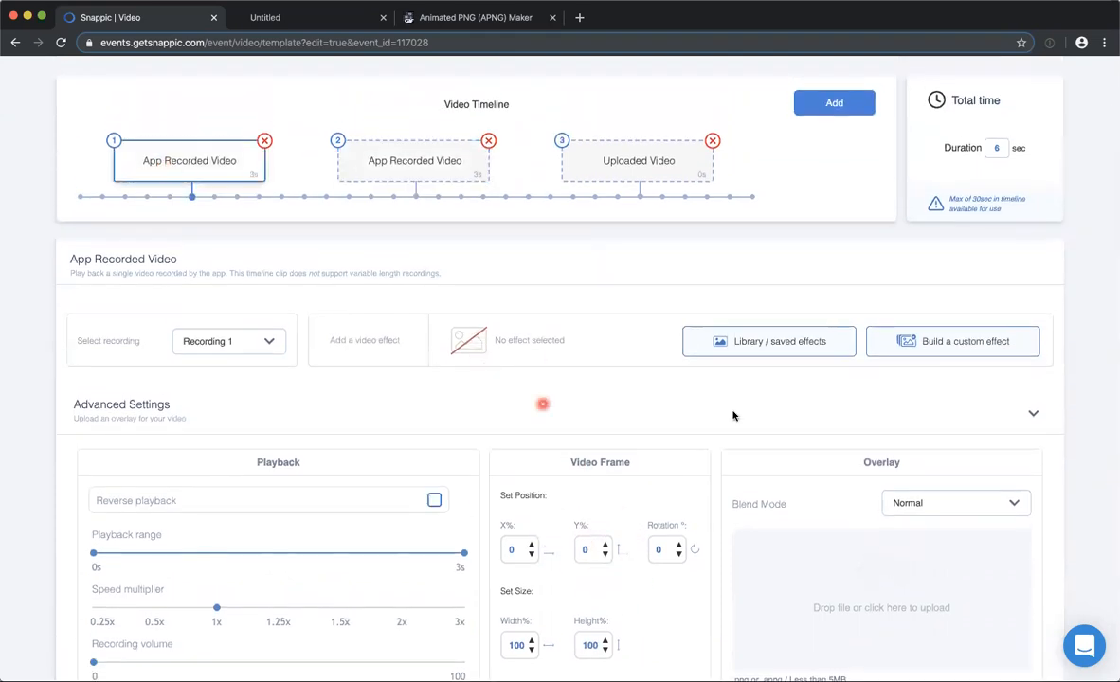
scroll(732, 415, down, 2)
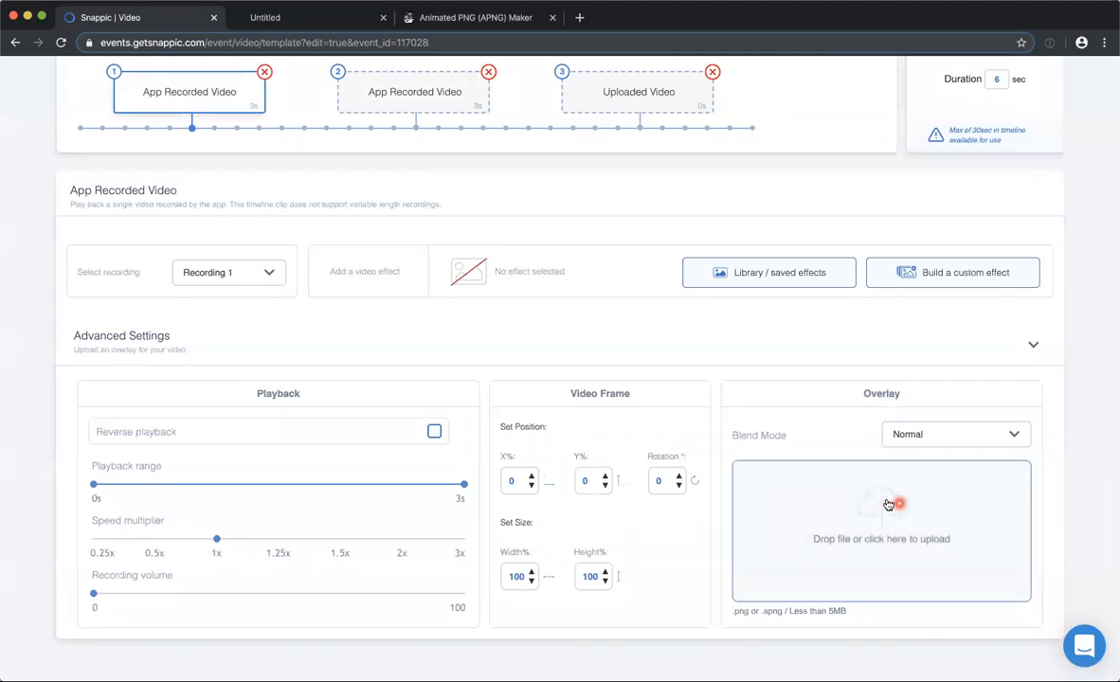
click(909, 434)
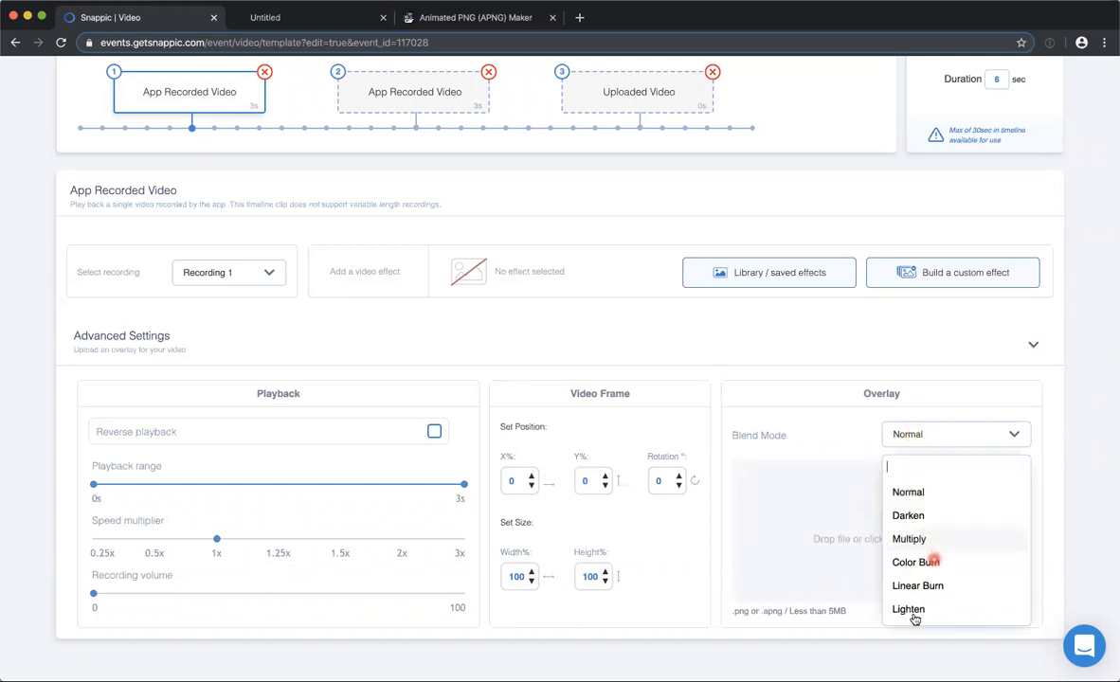
click(933, 430)
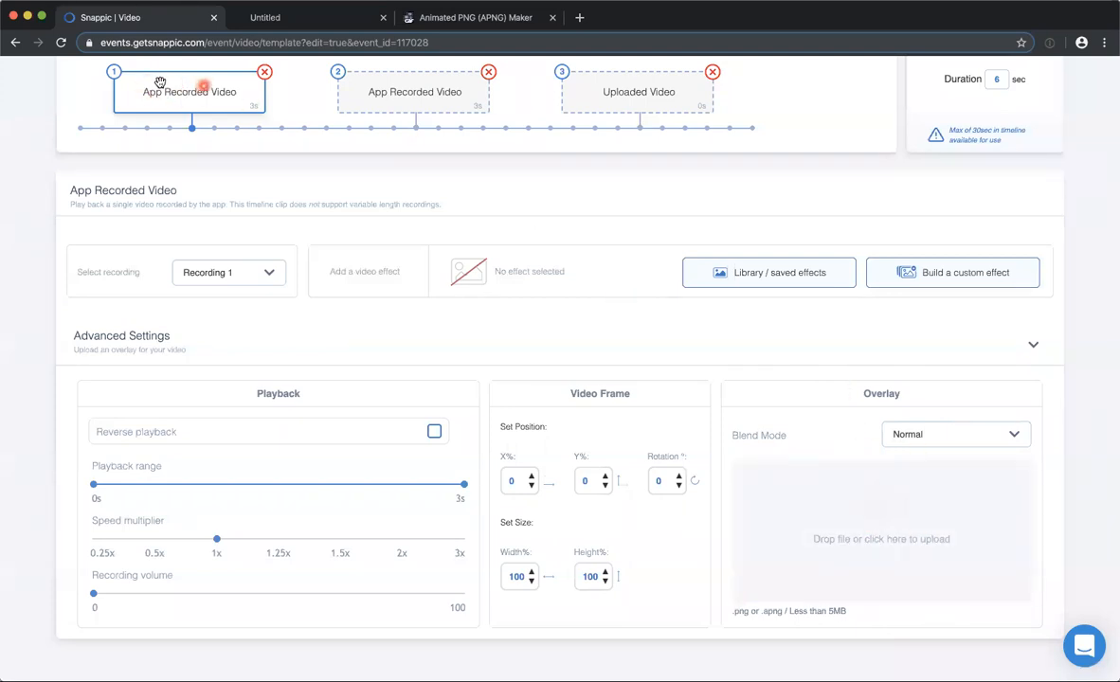
Review the settings of both App Recorded Video clips and the Uploaded Video clip on the timeline.
scroll(375, 195, up, 1)
scroll(375, 195, up, 3)
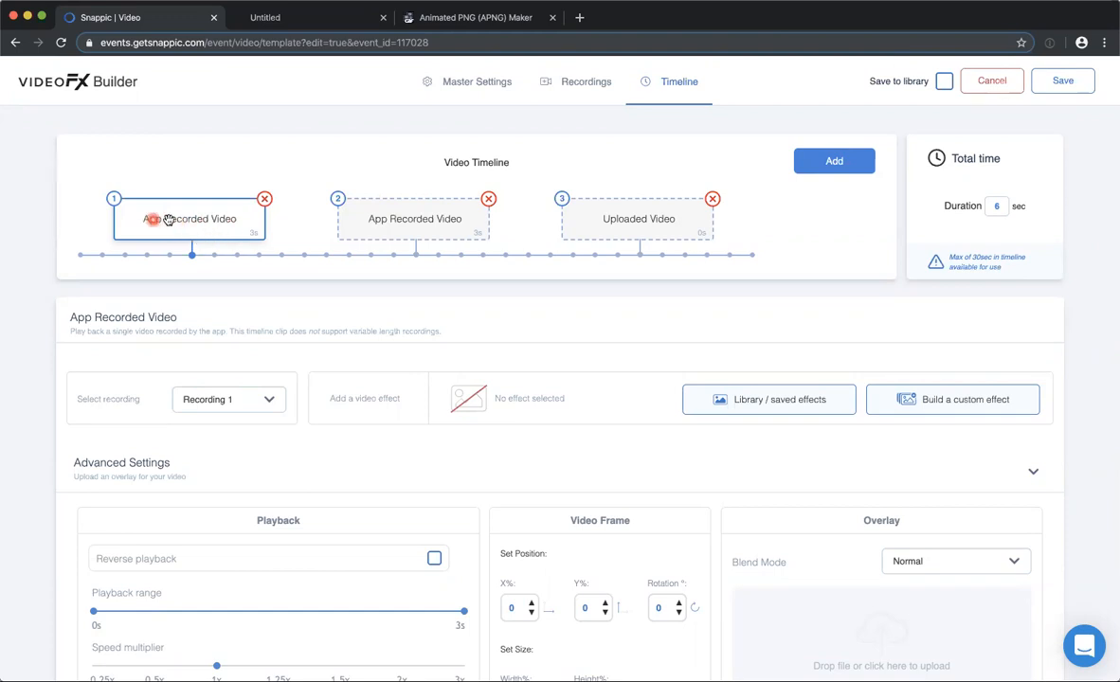
click(391, 210)
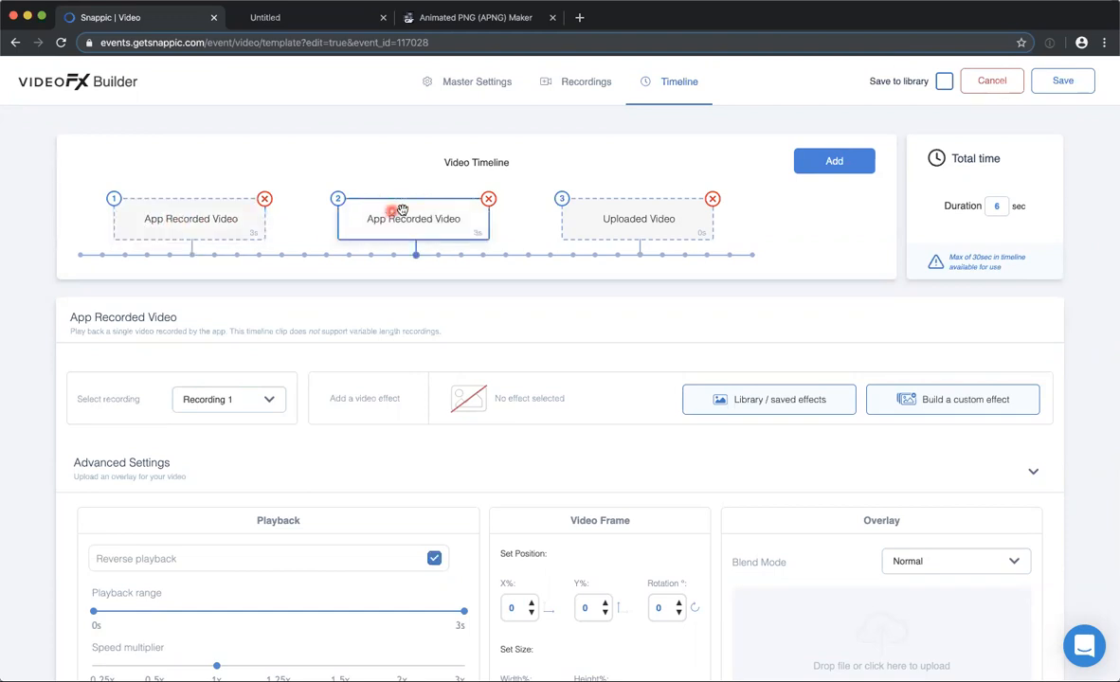
click(630, 218)
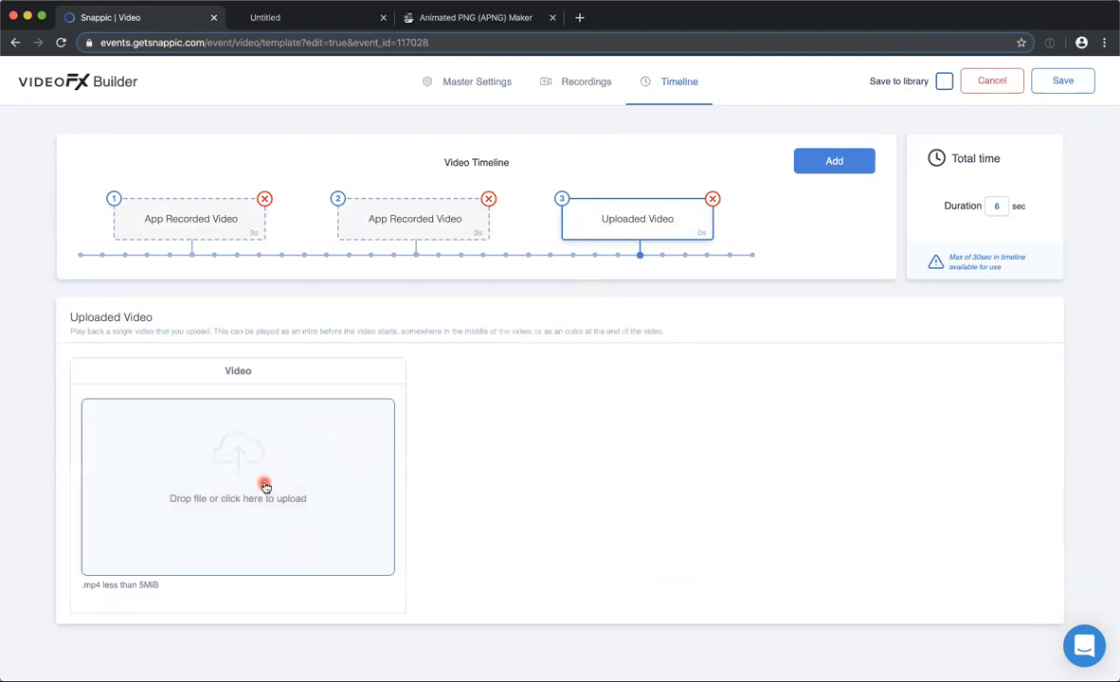
click(582, 217)
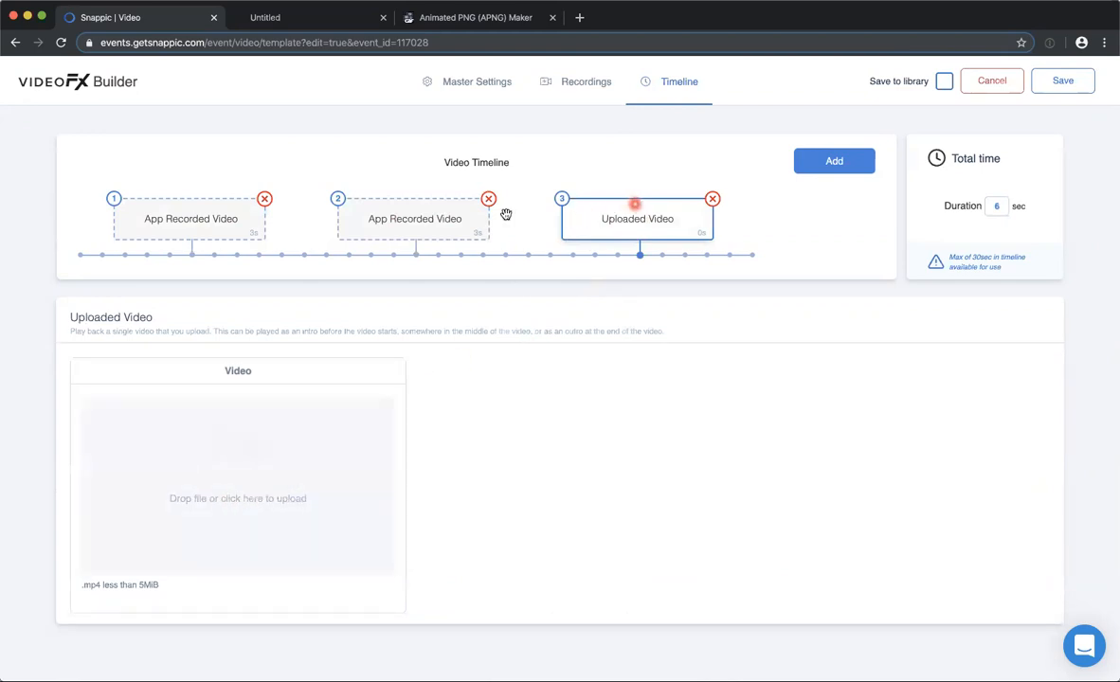
click(395, 225)
click(622, 205)
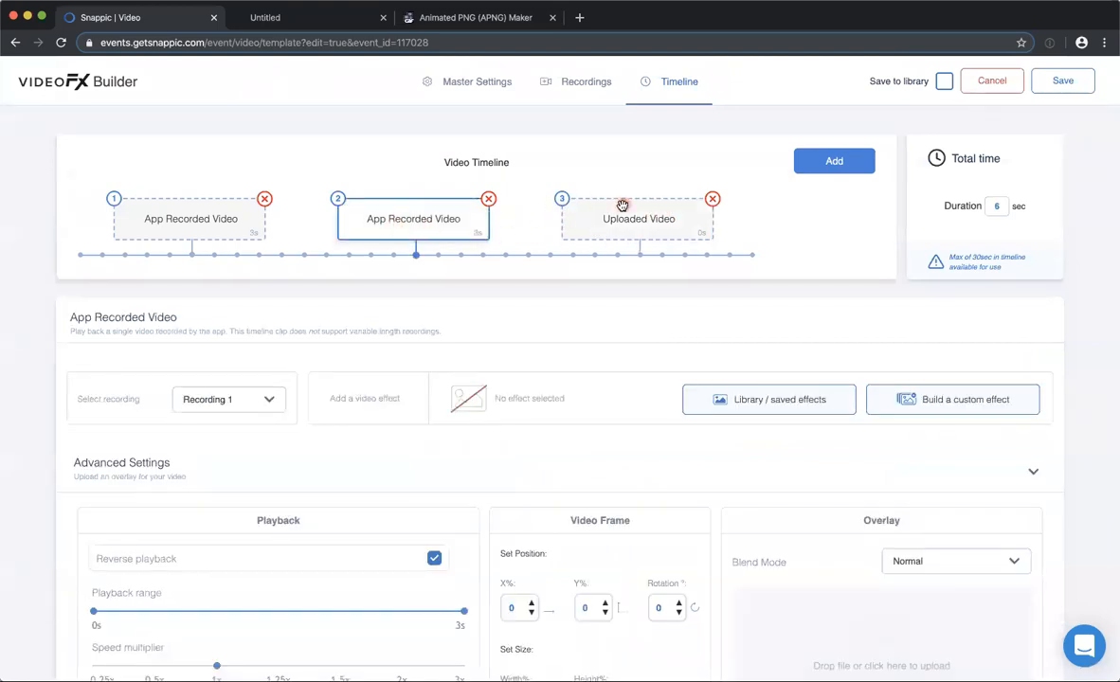
click(632, 219)
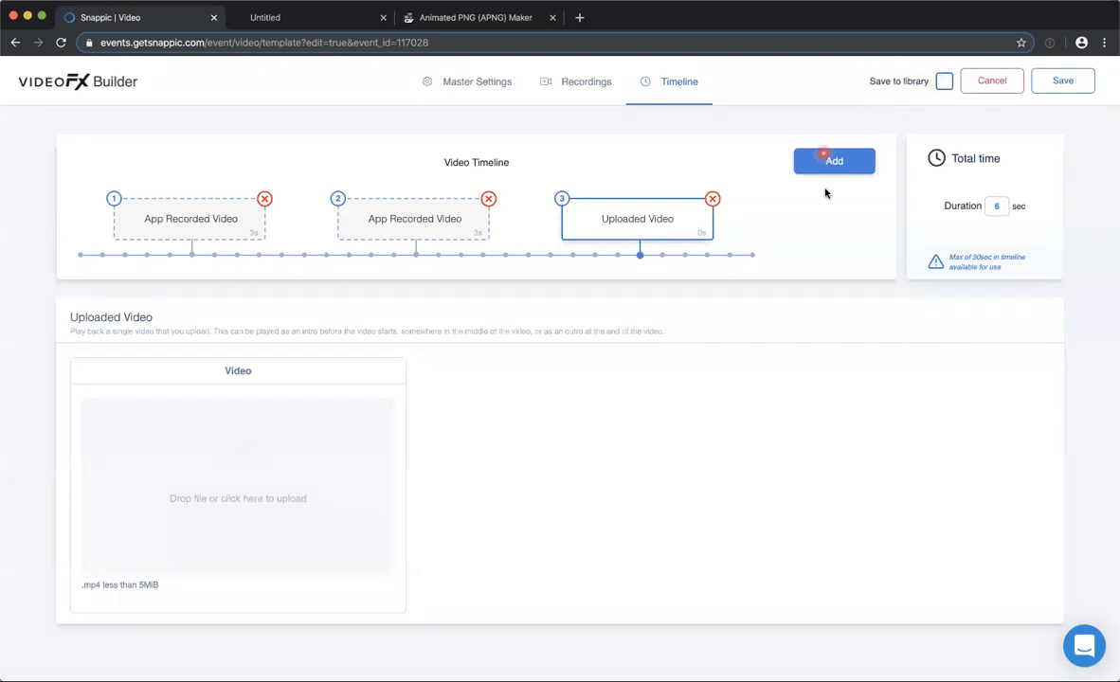
click(189, 220)
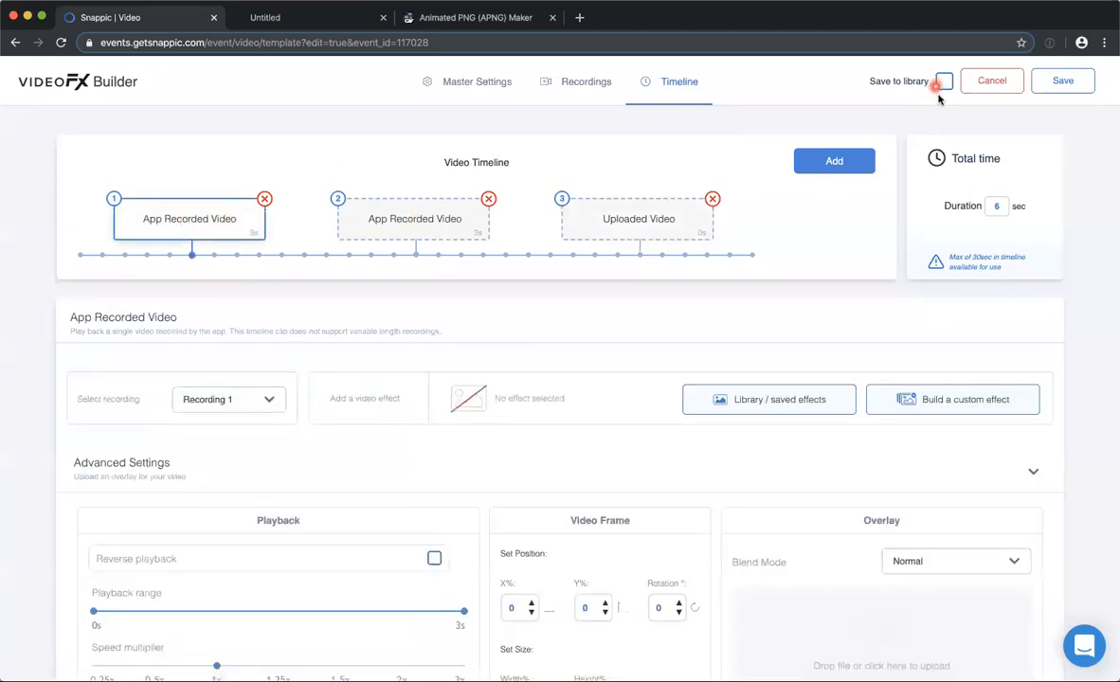
Browse the preset and saved video effects for the first clip without applying one.
scroll(705, 462, down, 1)
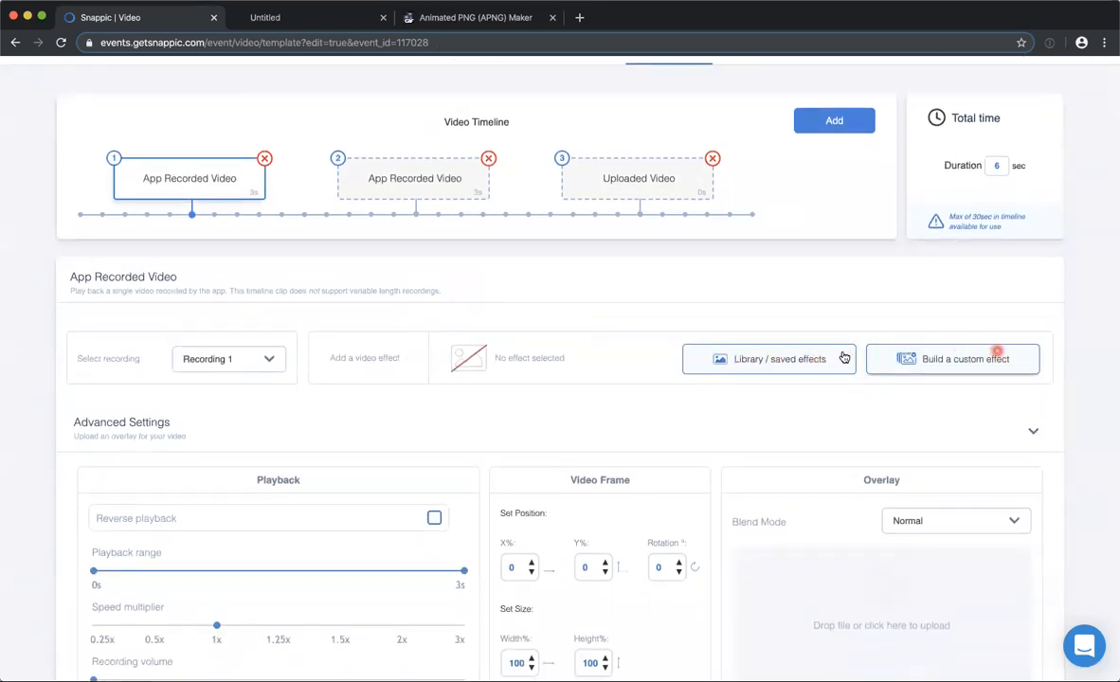
click(775, 360)
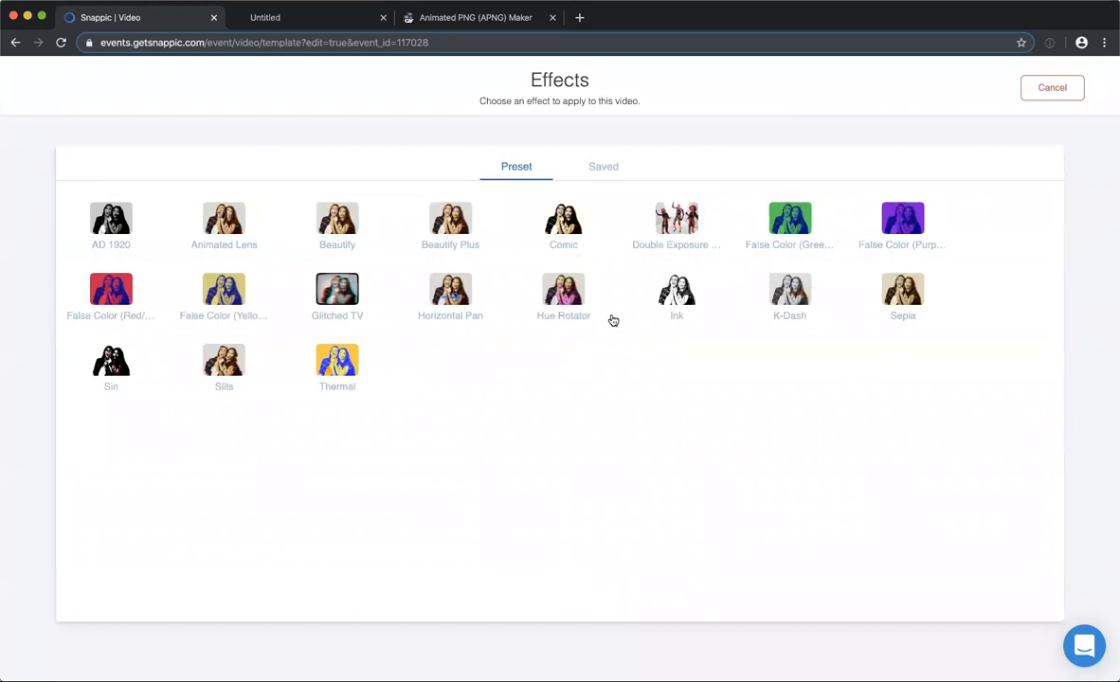
click(606, 167)
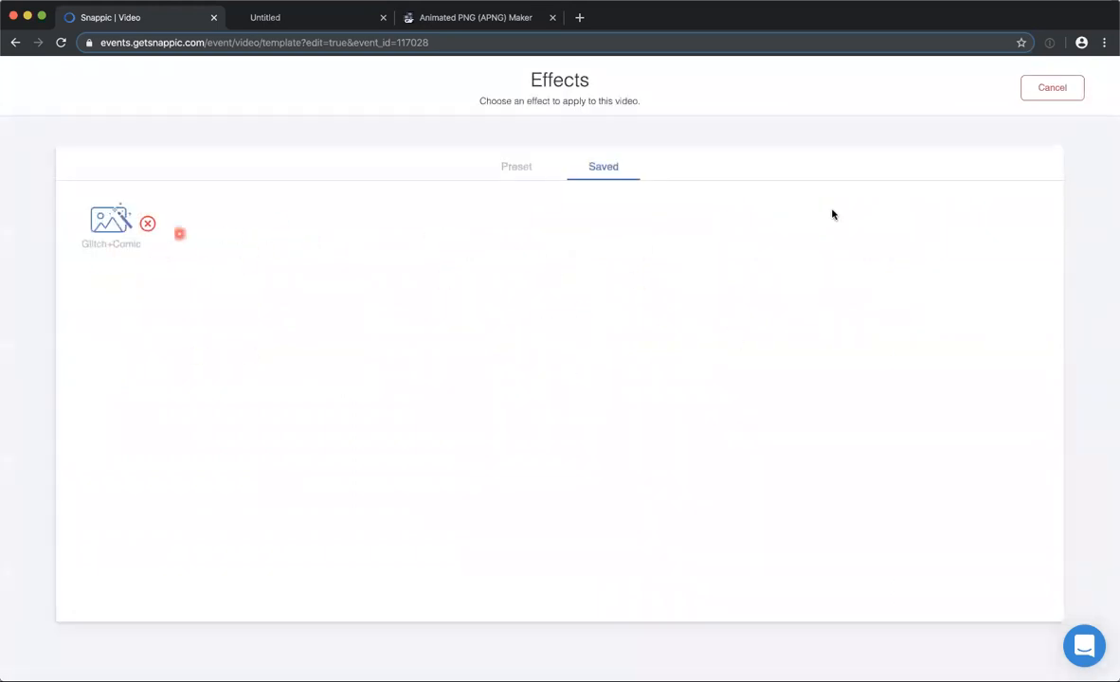
click(1045, 85)
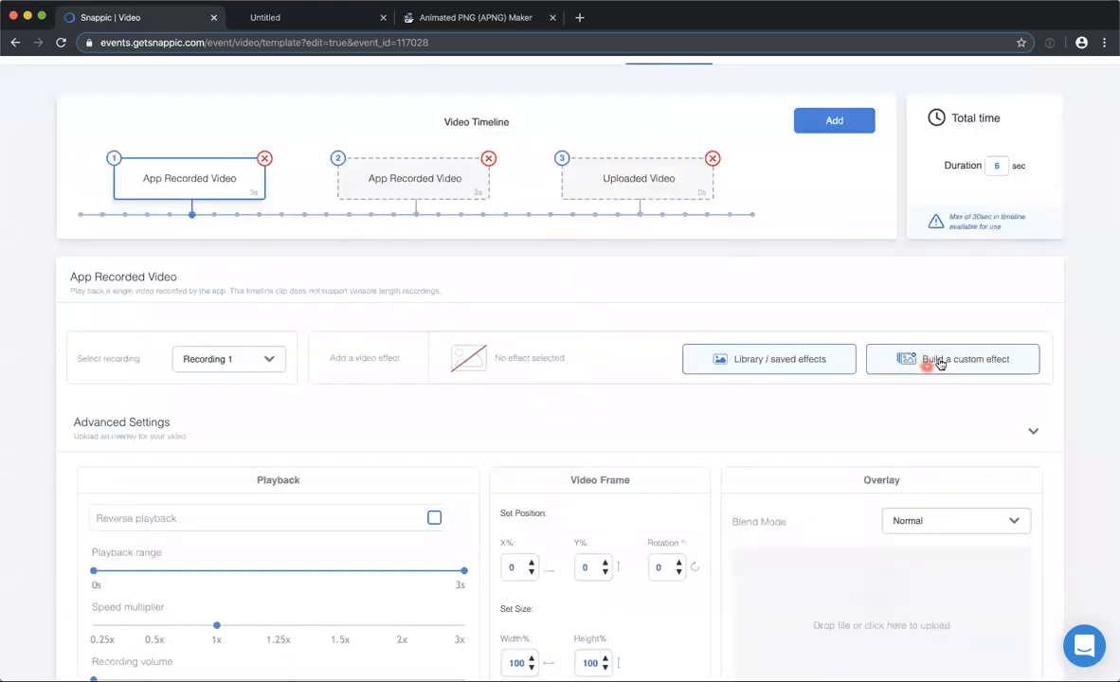
Start a custom effect for the first clip and stack Chromatic Aberration and Comic as its layers.
click(938, 358)
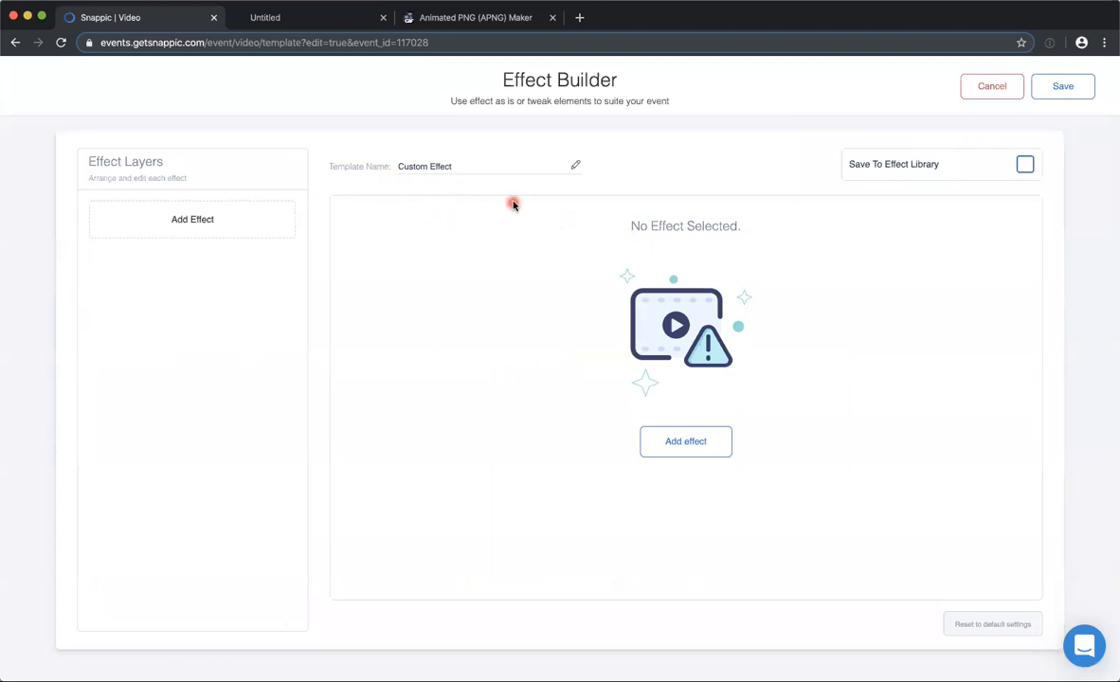
triple_click(424, 169)
click(172, 228)
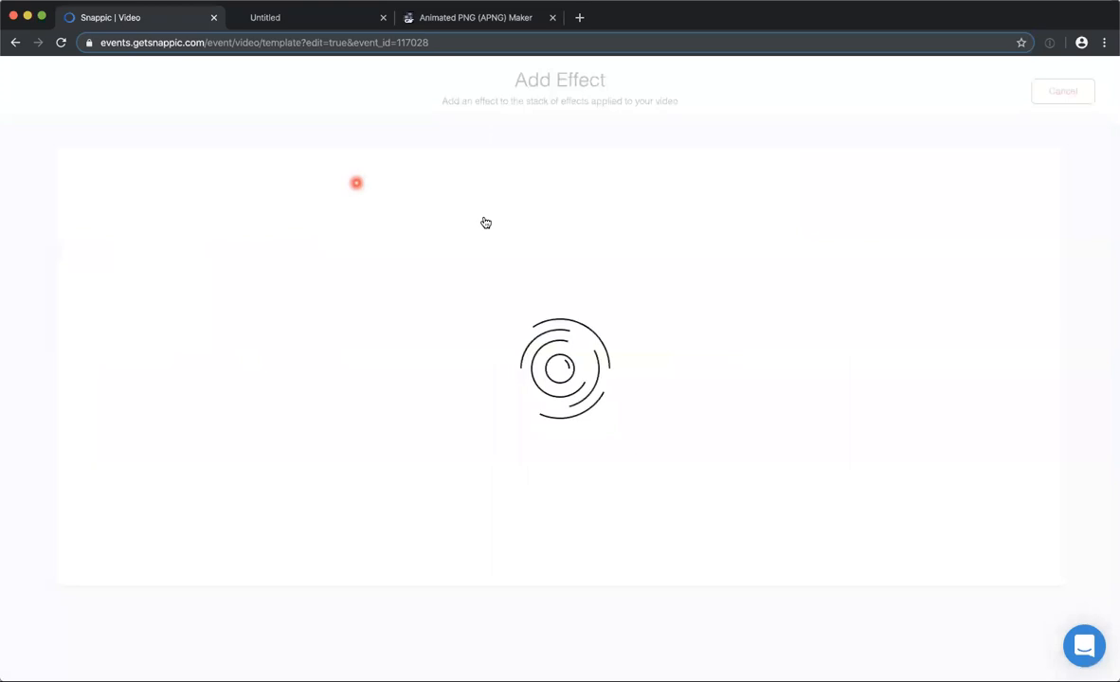
click(557, 180)
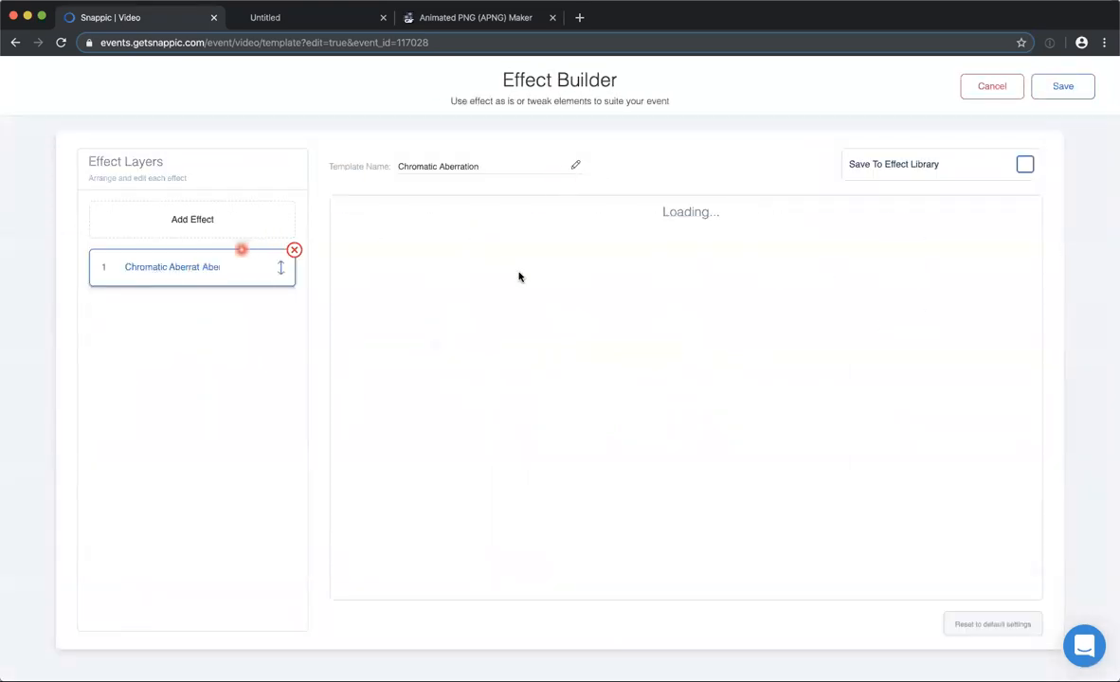
click(187, 210)
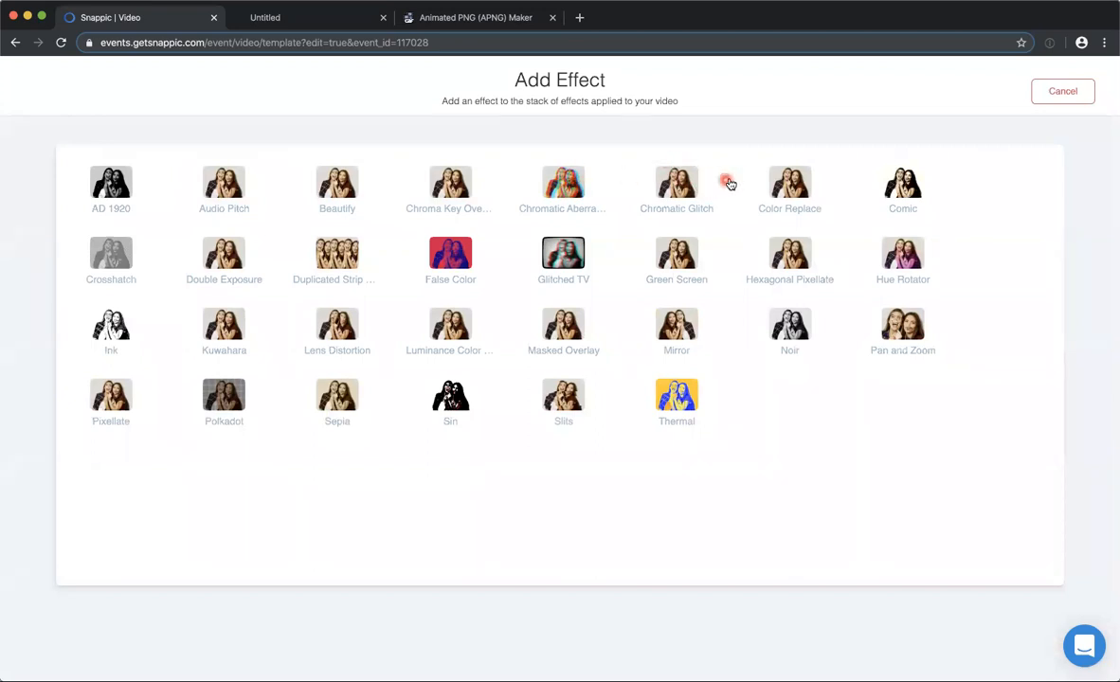
click(903, 188)
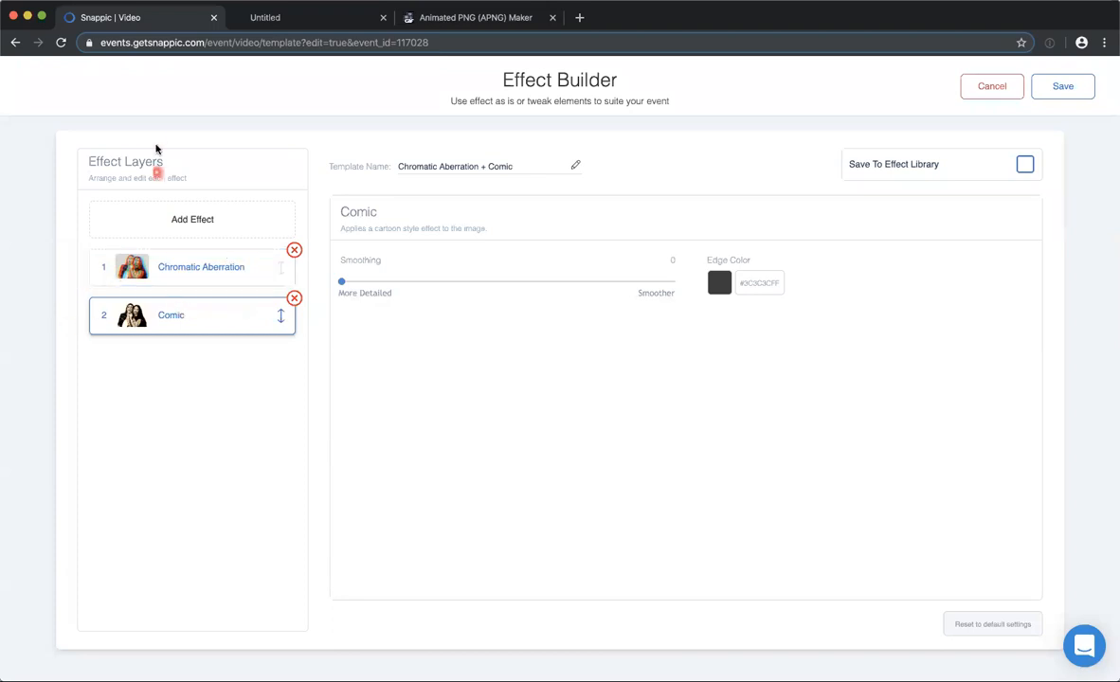
Try a Chroma Key Overlay as the third effect layer and remove it.
click(194, 217)
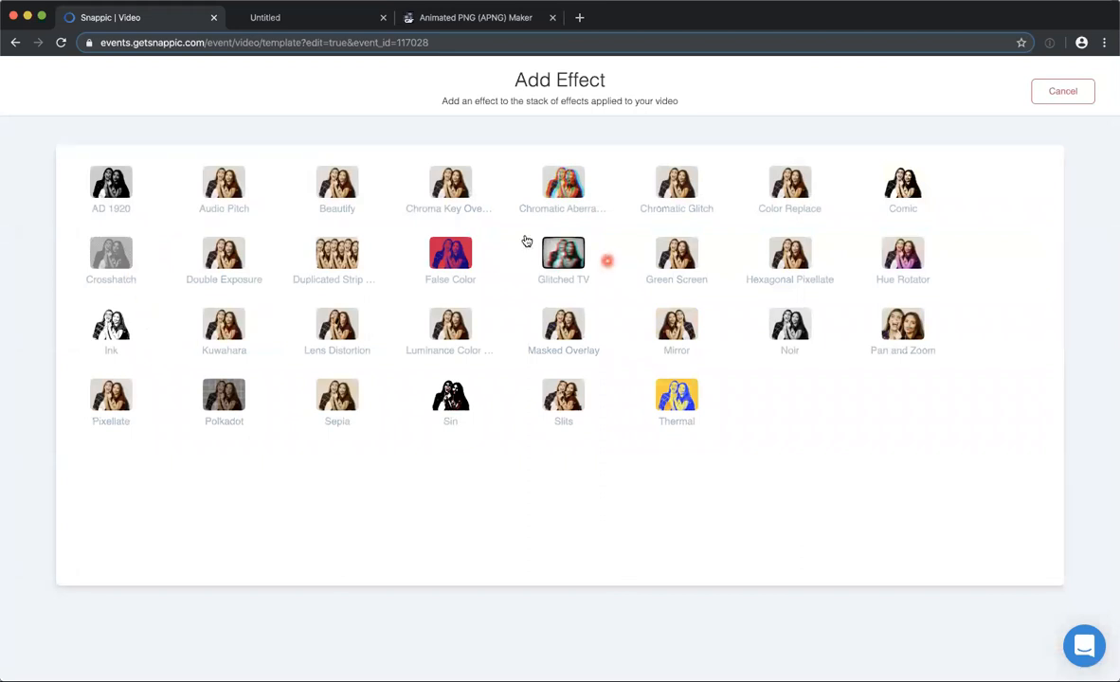
click(455, 176)
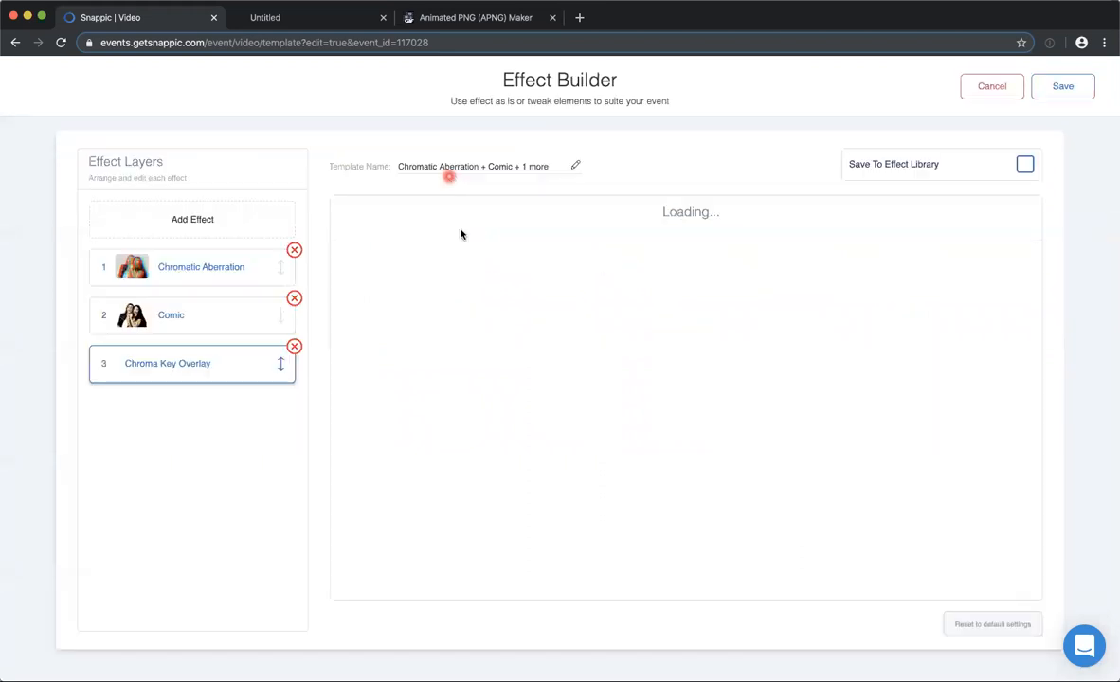
click(268, 310)
click(302, 357)
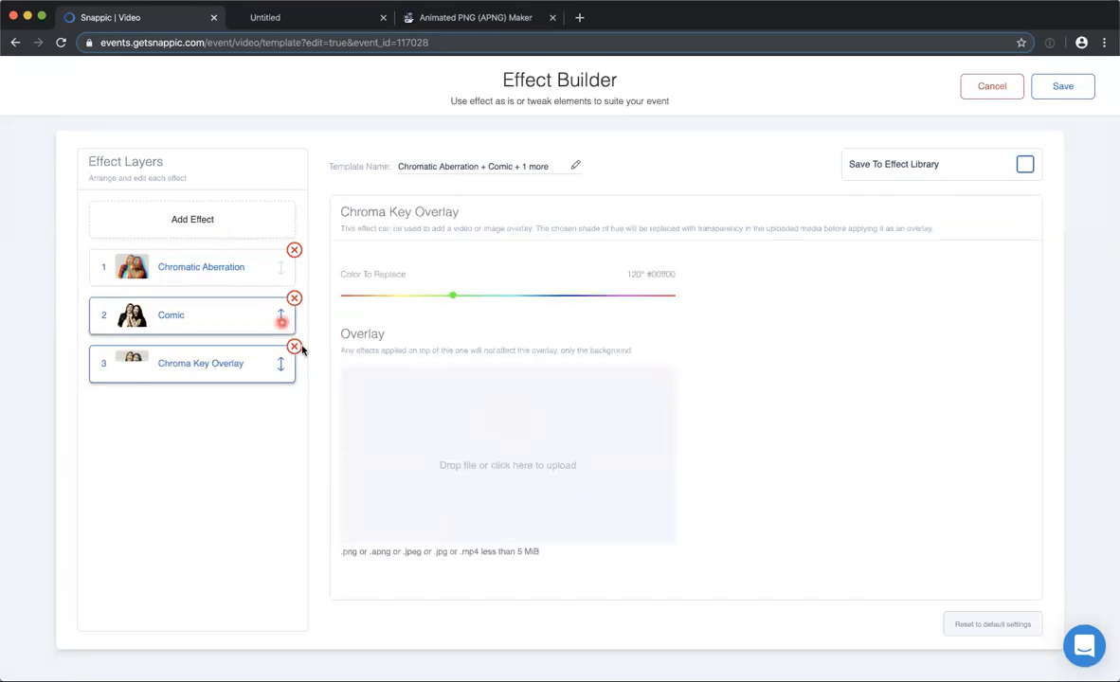
click(293, 347)
Add Color Replace as the third effect layer and look at its replacement color choices.
click(242, 224)
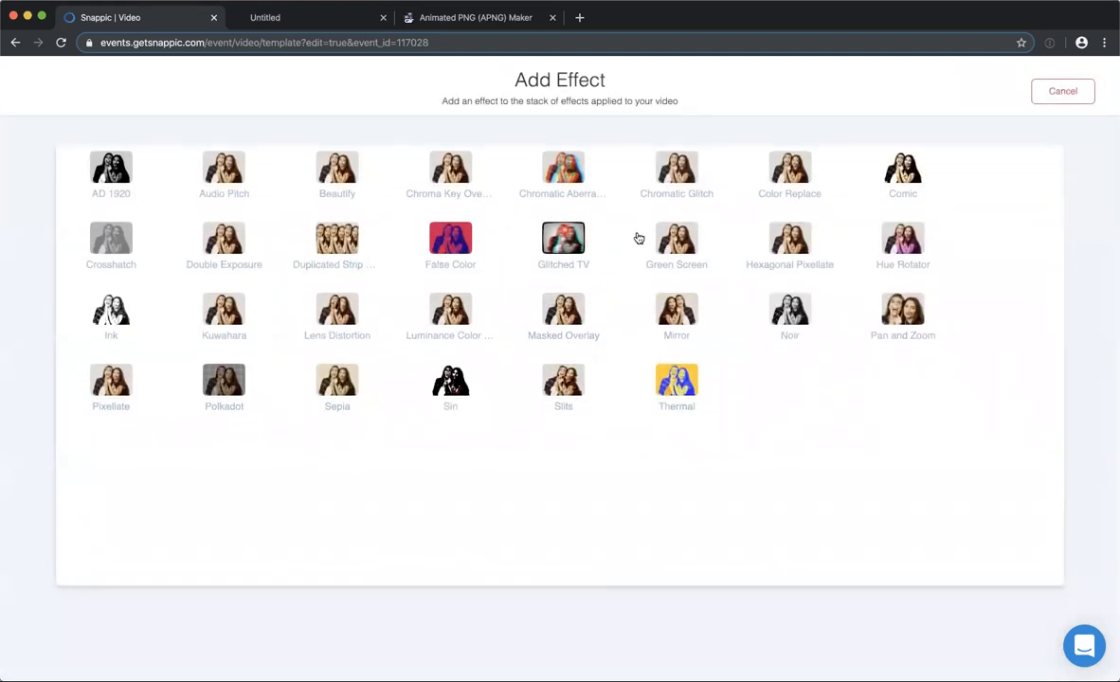
click(784, 161)
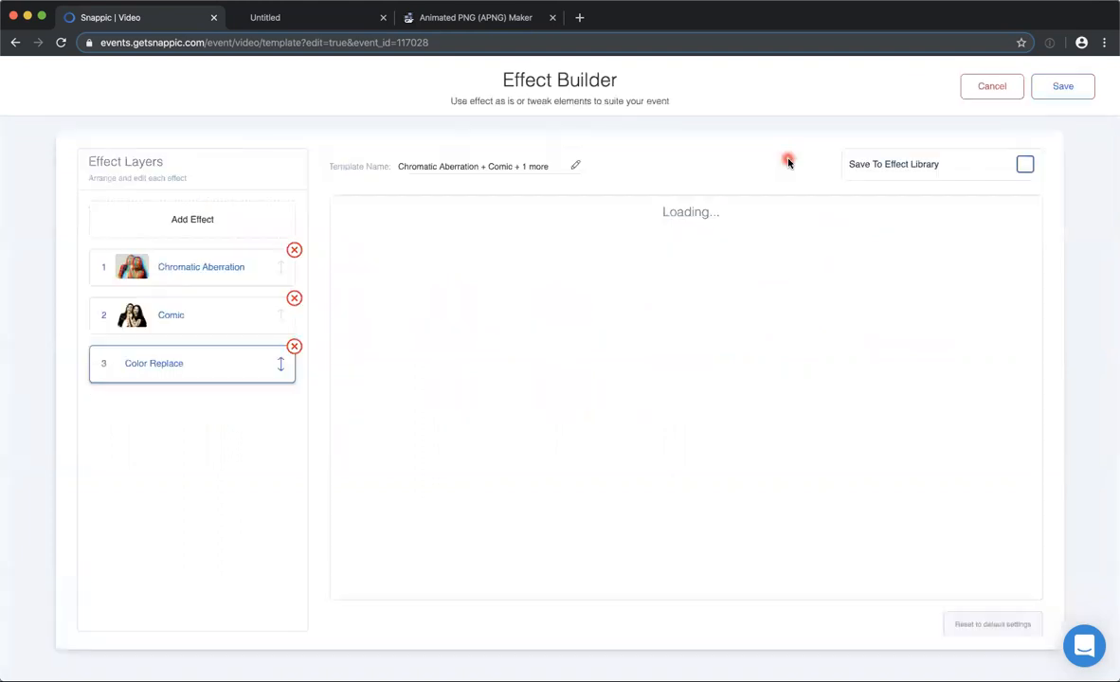
click(717, 282)
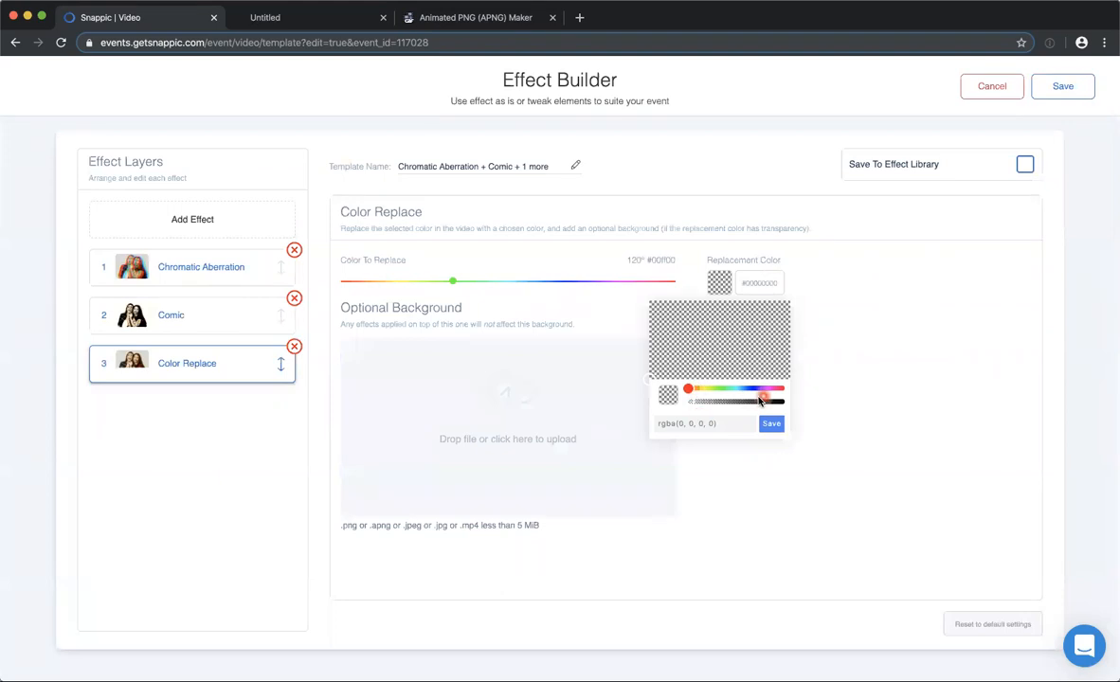
click(479, 398)
click(456, 211)
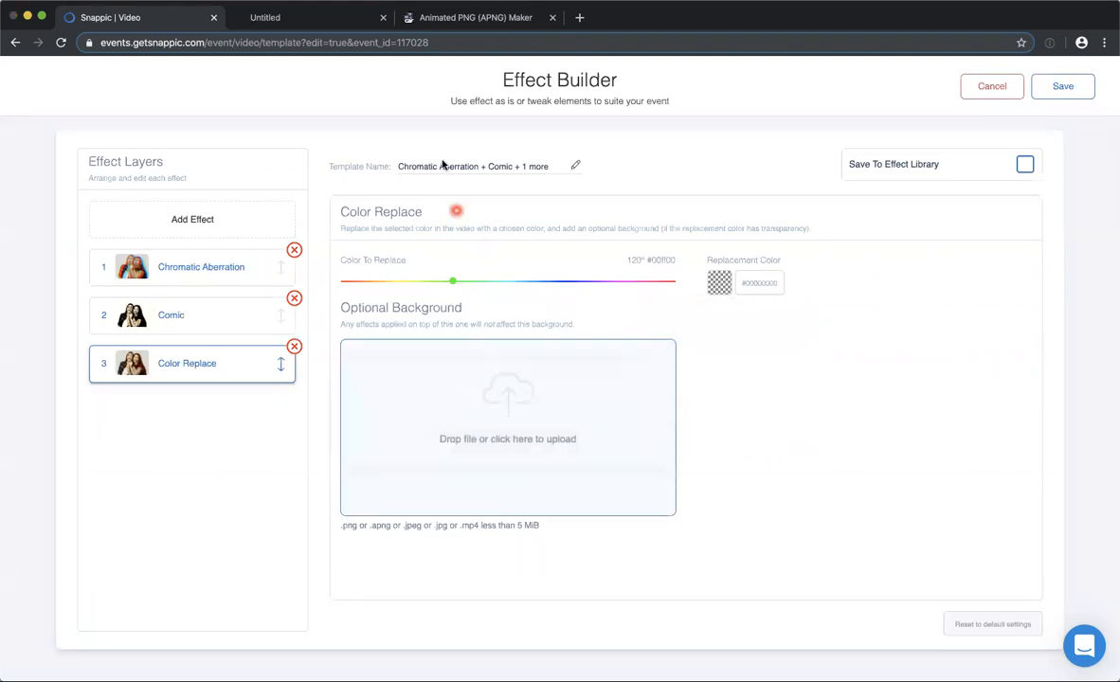
click(744, 357)
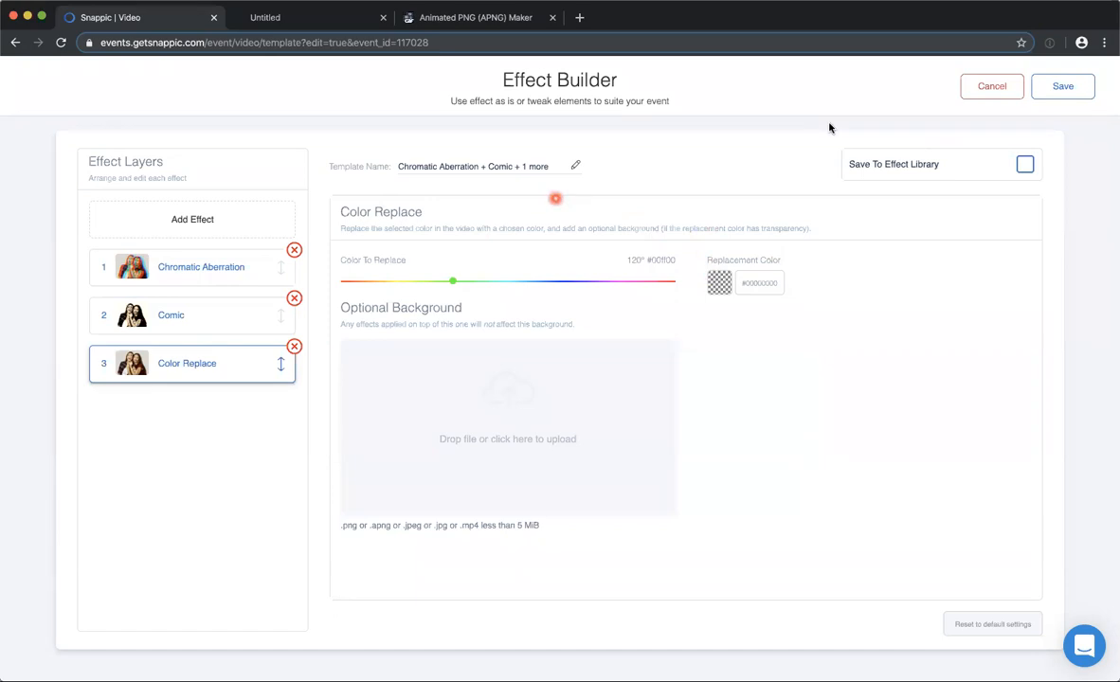
Discard the custom effect and leave the new video template without saving it.
click(986, 88)
scroll(852, 170, up, 2)
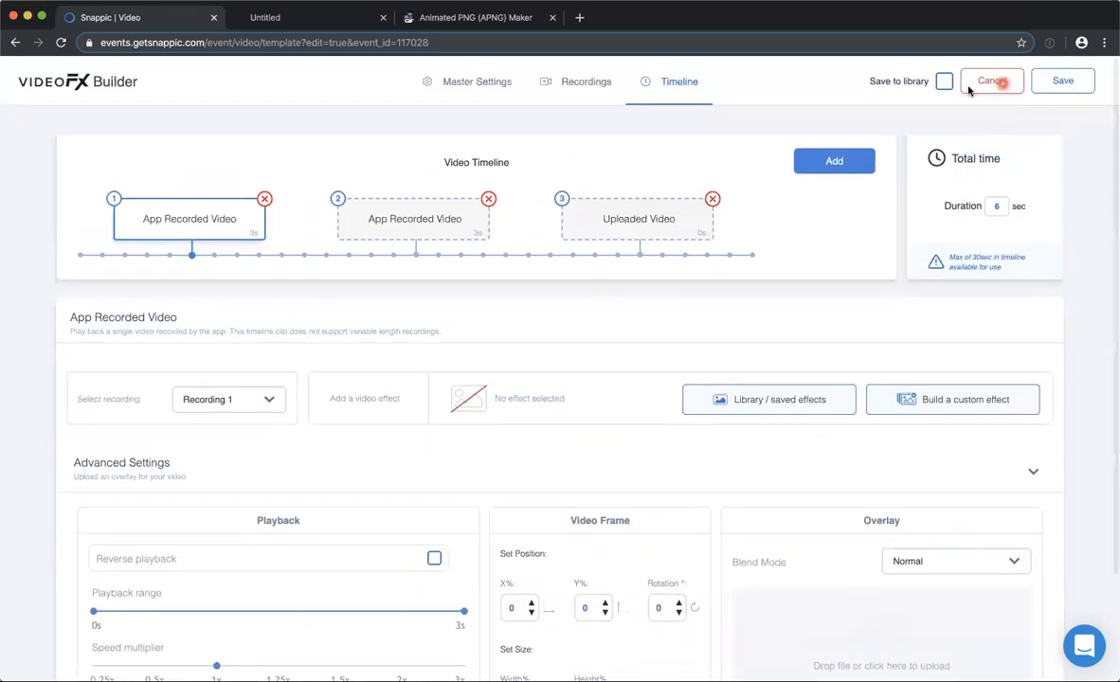
click(989, 84)
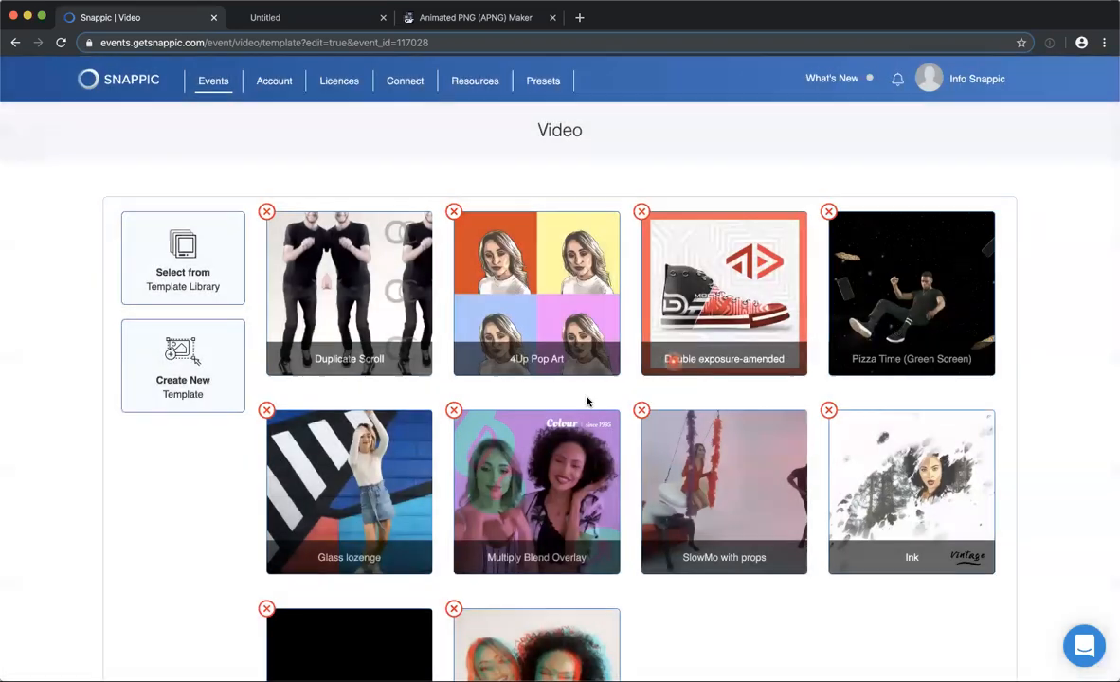
Open the Duplicate Scroll template and examine its preview video and recording settings.
click(349, 290)
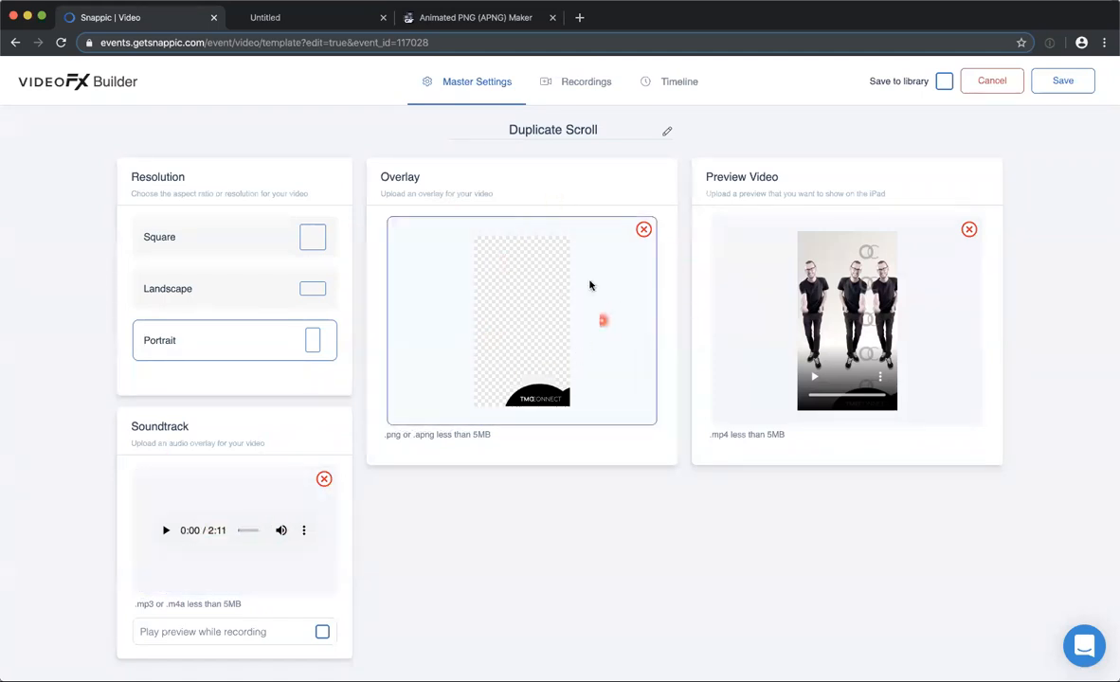
click(880, 376)
click(822, 342)
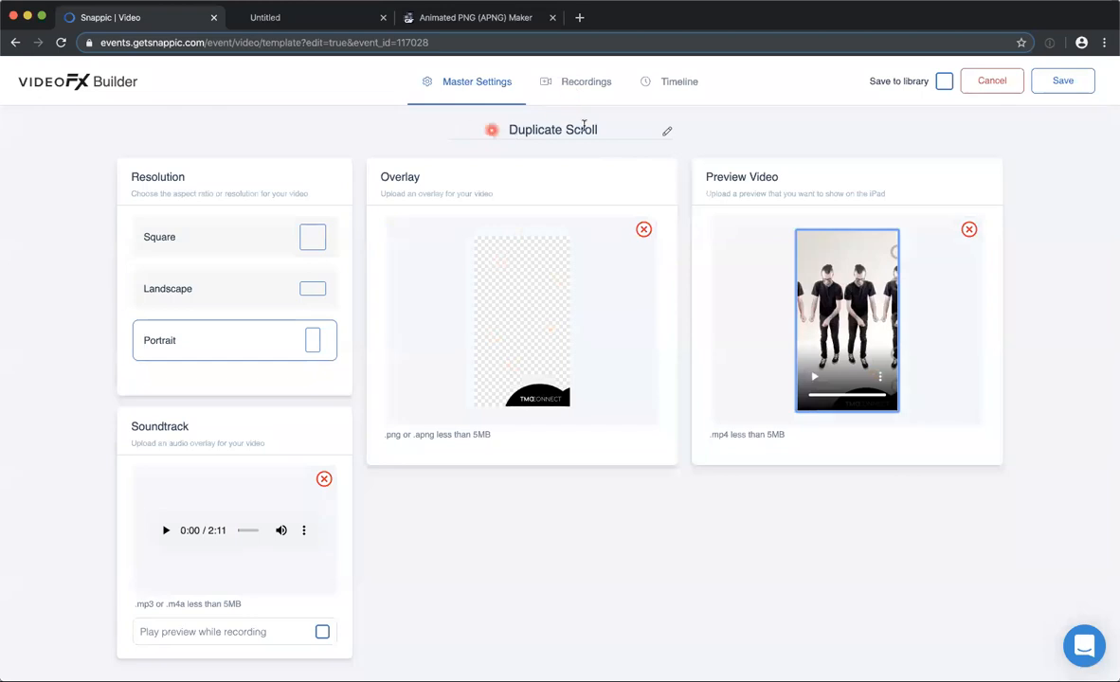
click(585, 83)
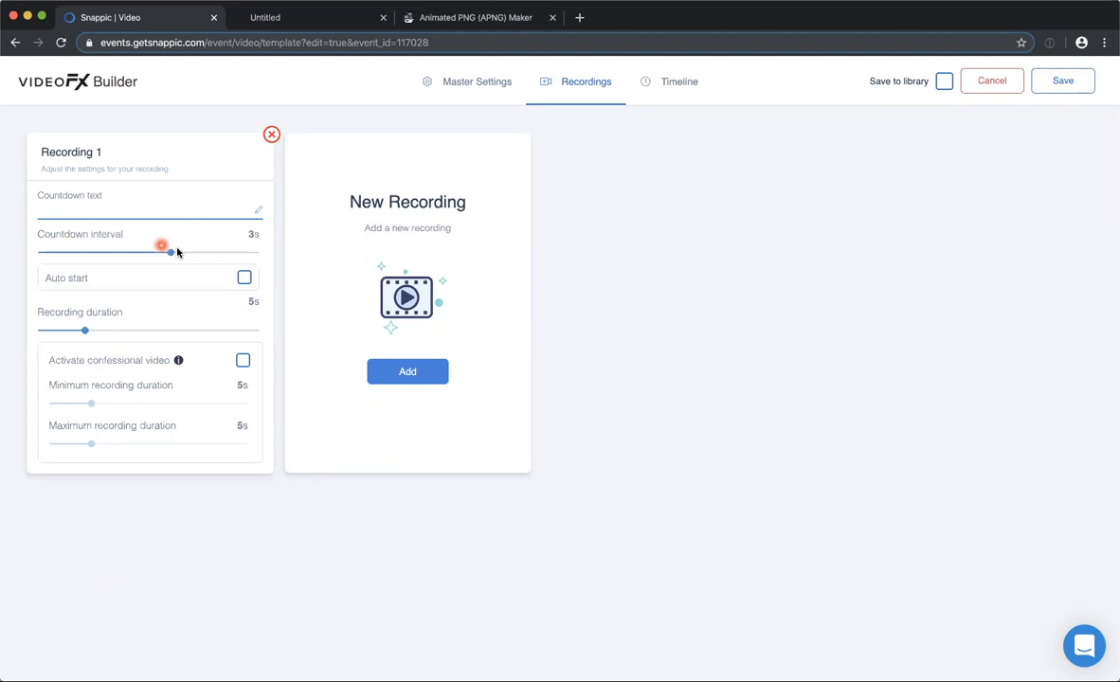
Set the recording volume of the App Recorded Video clip to 0 in the Duplicate Scroll timeline.
click(669, 82)
scroll(469, 220, down, 1)
scroll(284, 227, up, 1)
scroll(142, 441, down, 3)
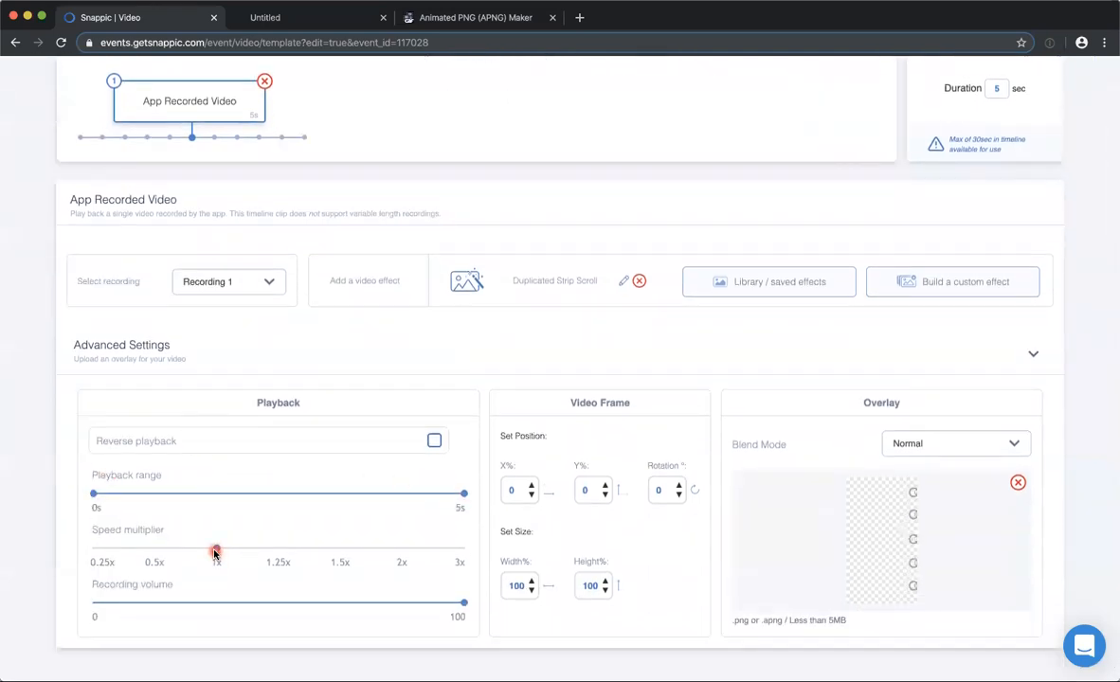
drag(251, 606, 89, 611)
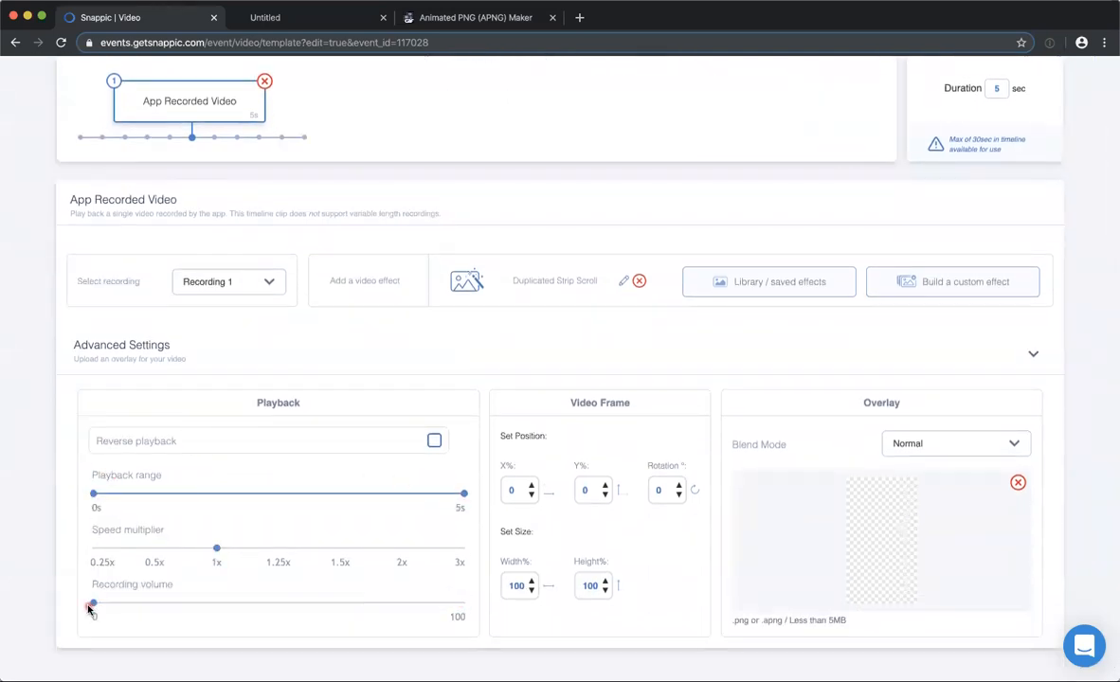
scroll(417, 362, up, 2)
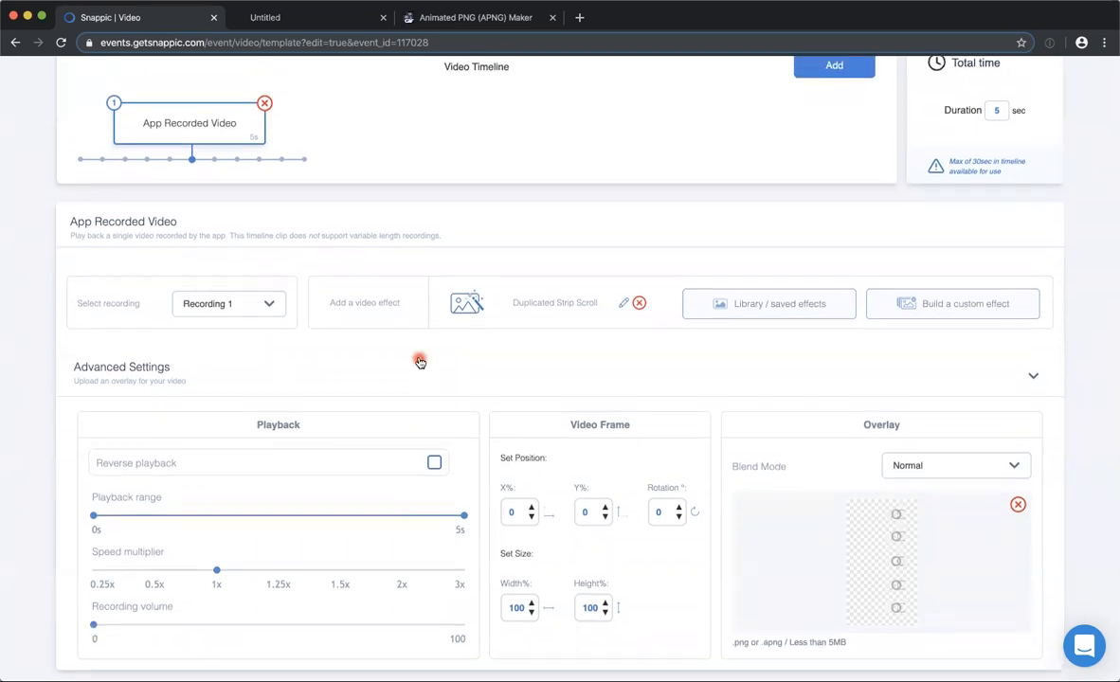
Examine the clip's overlay image, view the ezgif Animated PNG Maker page, and return to the Snappic template.
scroll(834, 474, down, 1)
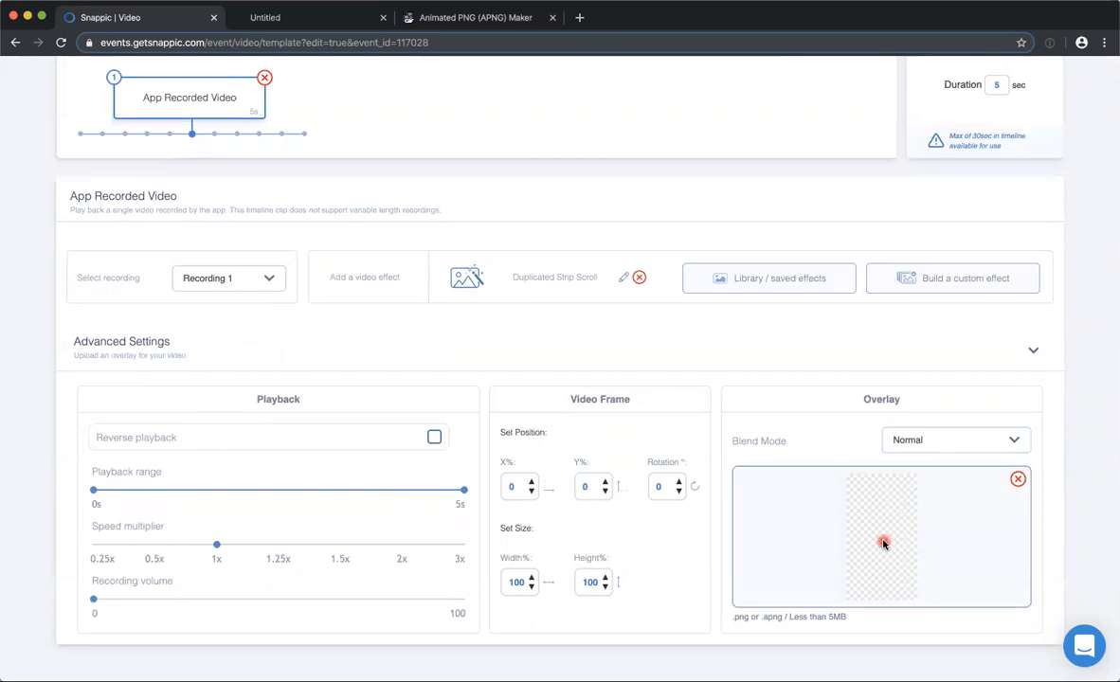
drag(762, 326, 873, 534)
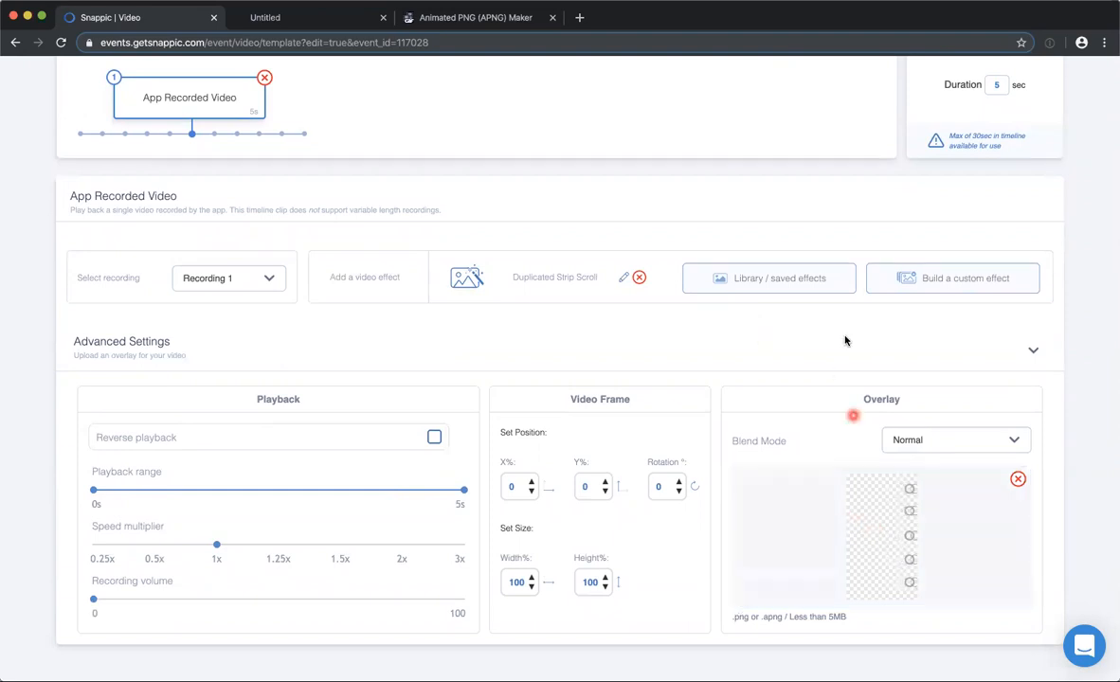
click(434, 18)
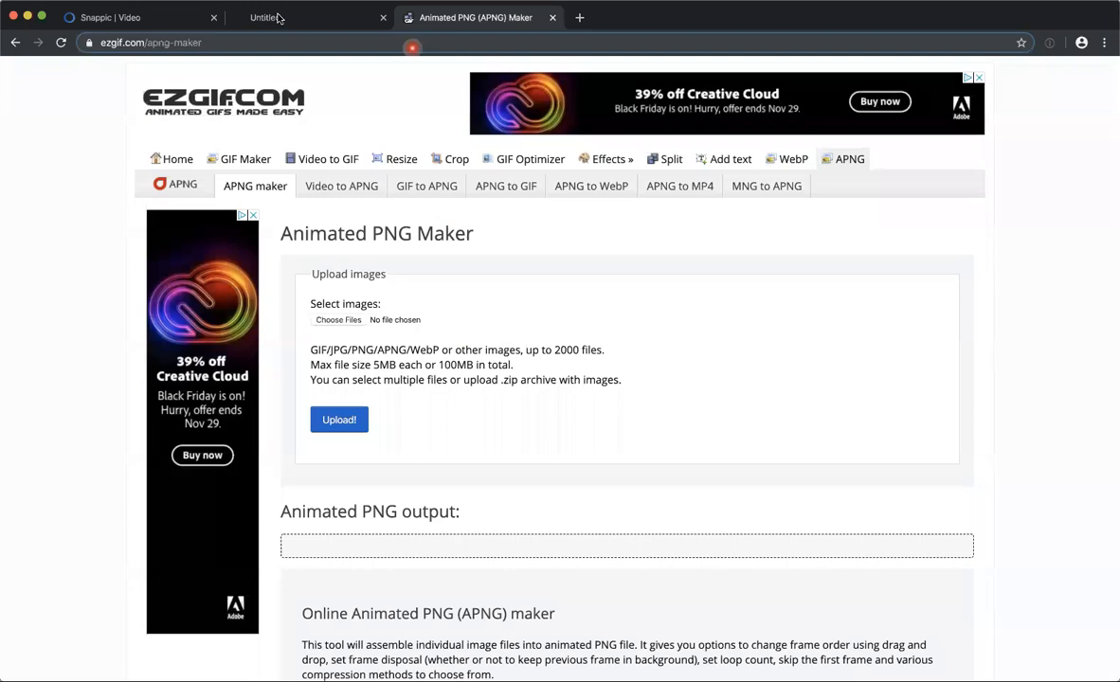
click(171, 21)
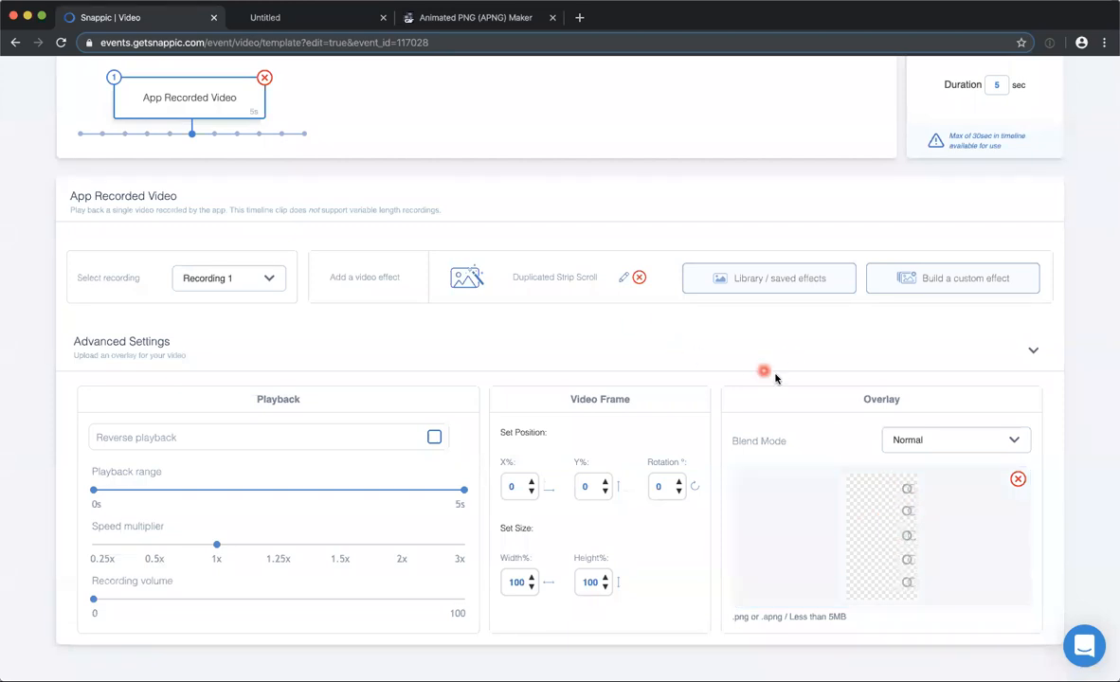
Examine the Duplicated Strip Scroll and Green Screen layers of the clip's effect, closing it without saving.
scroll(770, 379, up, 1)
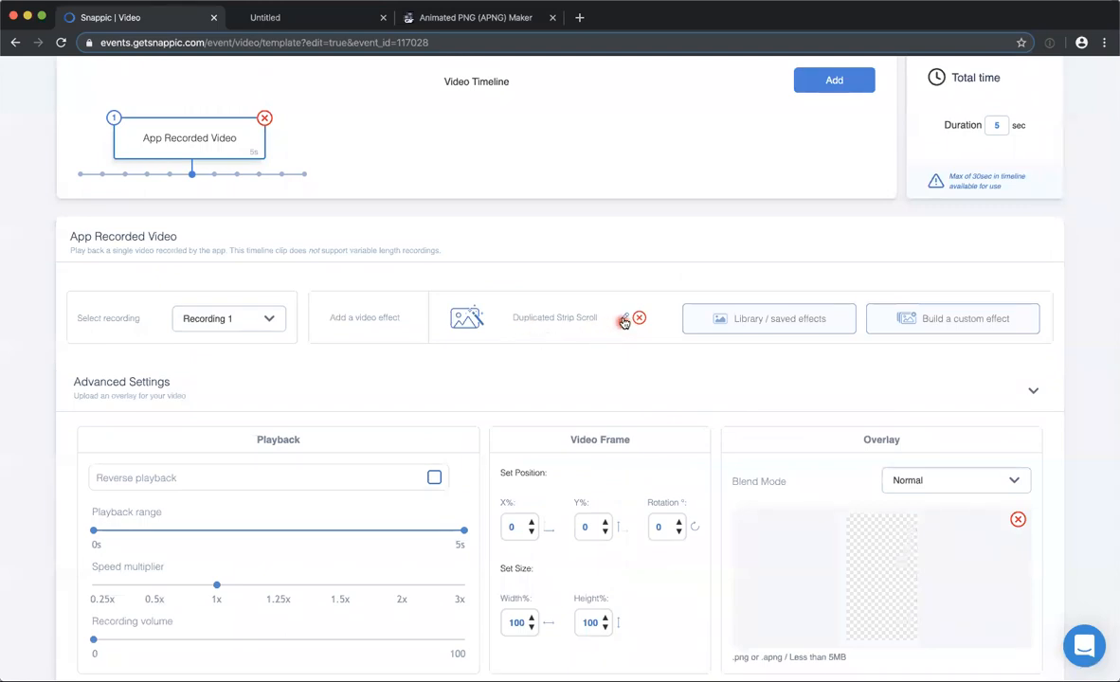
click(622, 318)
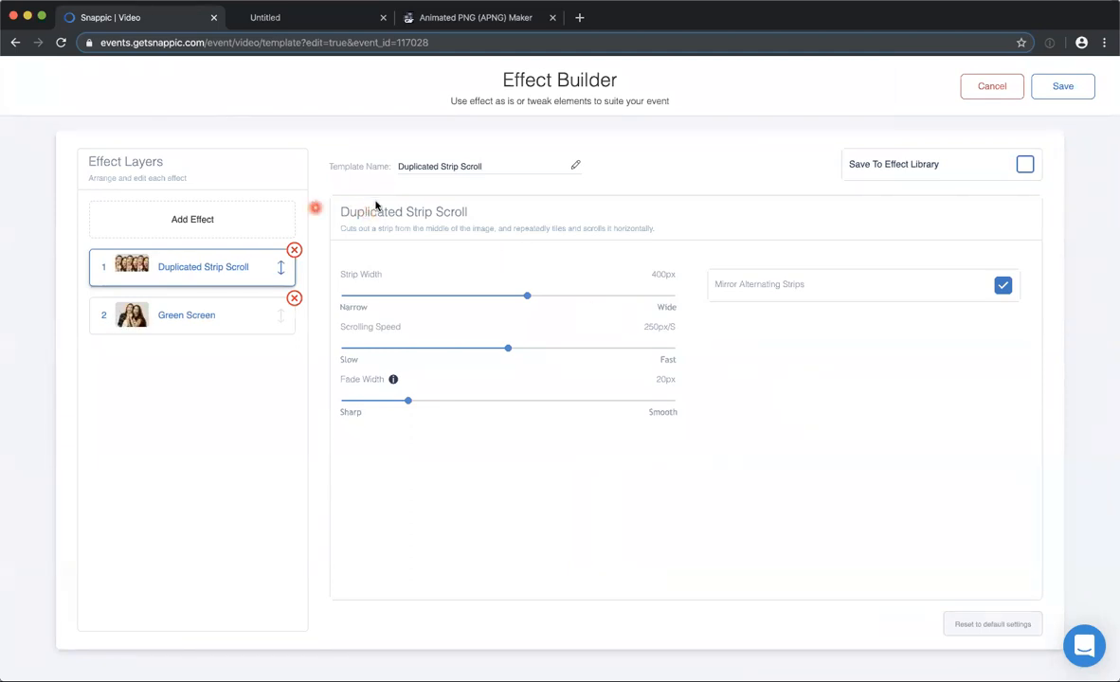
click(210, 319)
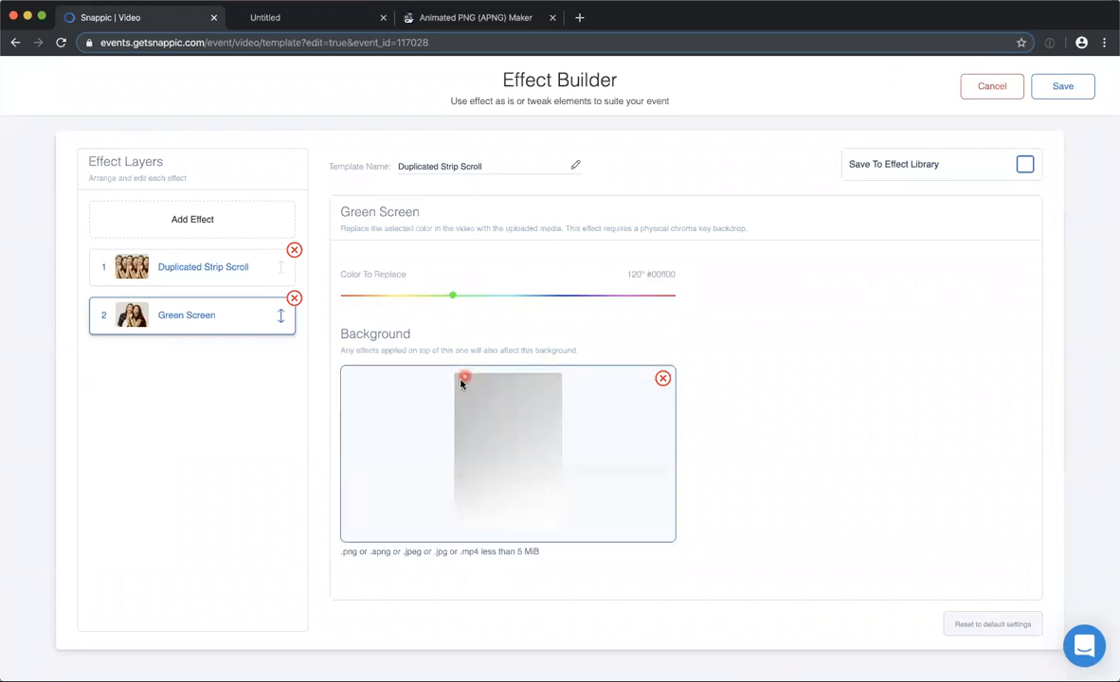
click(196, 270)
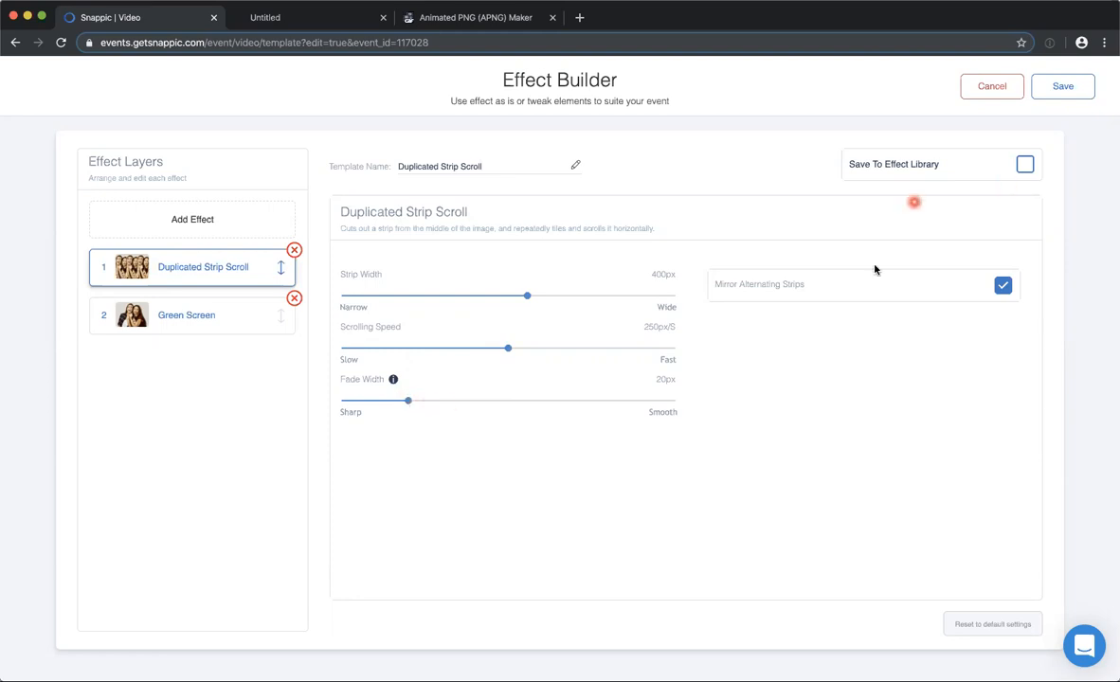
click(992, 94)
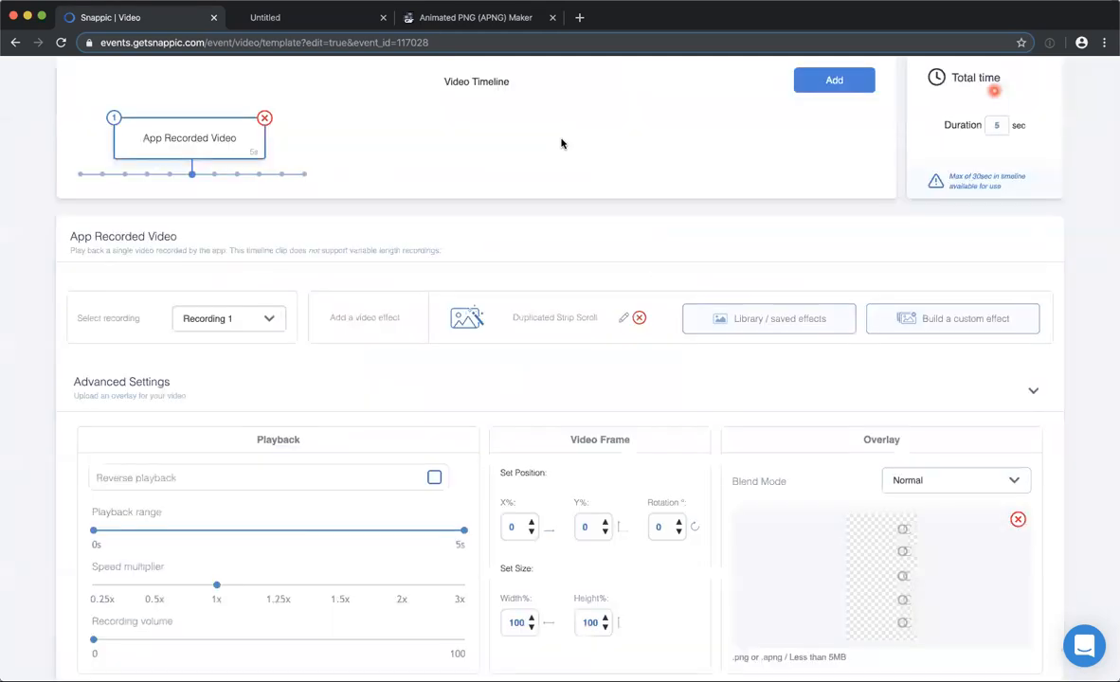
Return to the Duplicate Scroll template's master settings and review its preview video.
click(569, 86)
click(458, 88)
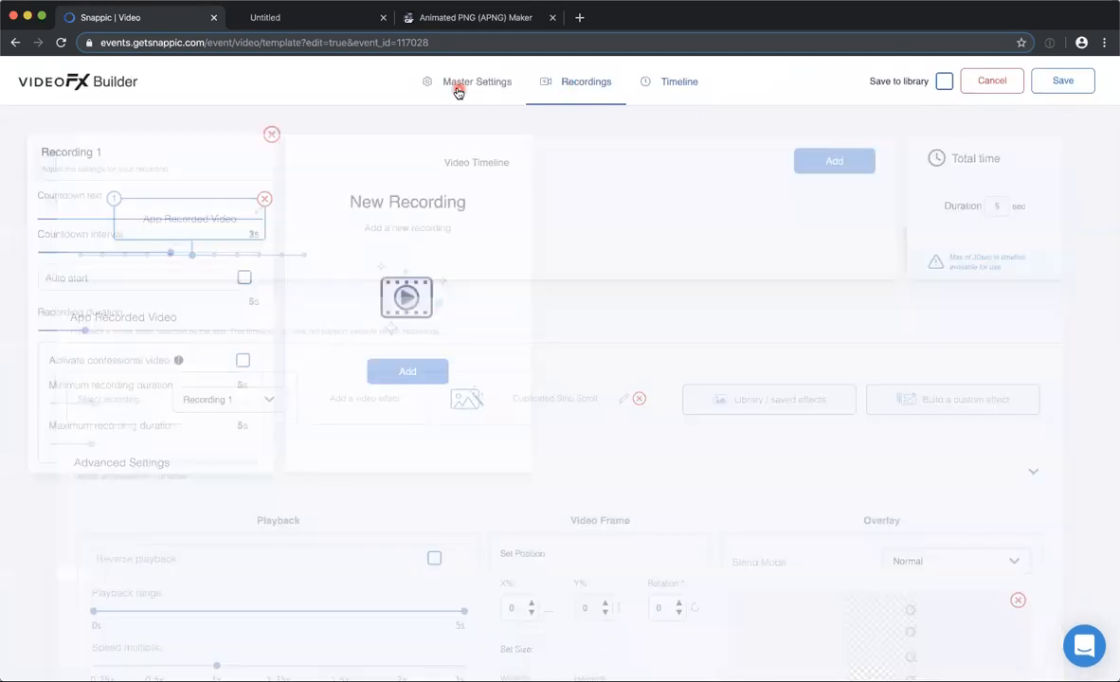
click(814, 379)
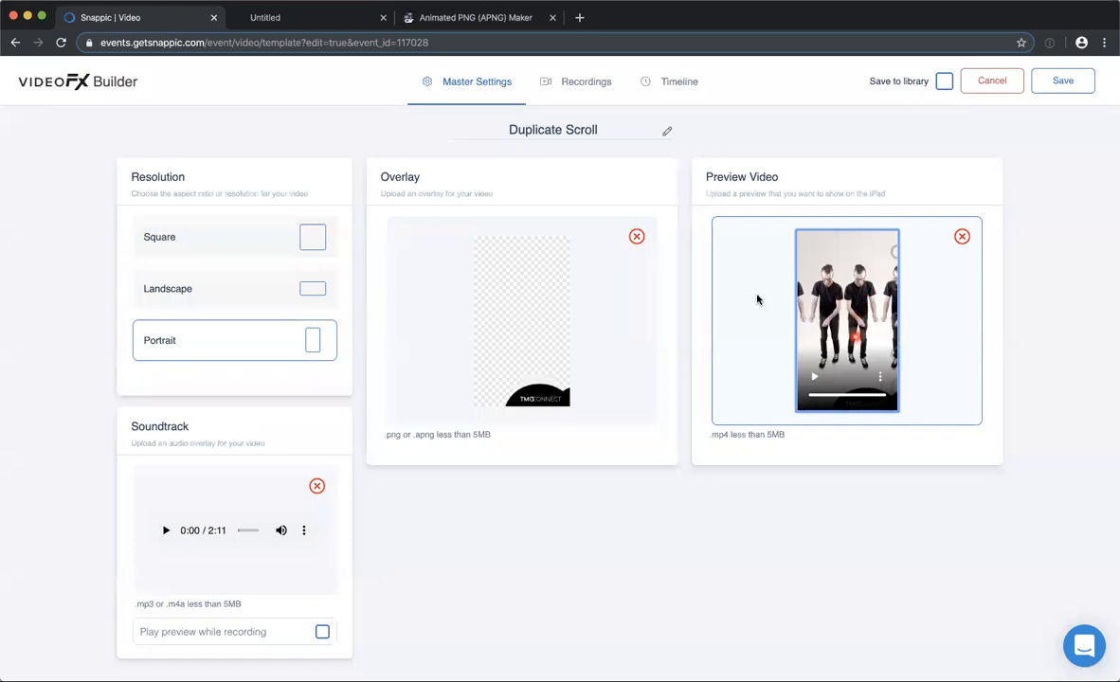
click(891, 363)
Review the timeline clip and its Duplicated Strip Scroll effect settings again, leaving the effect unsaved.
click(669, 81)
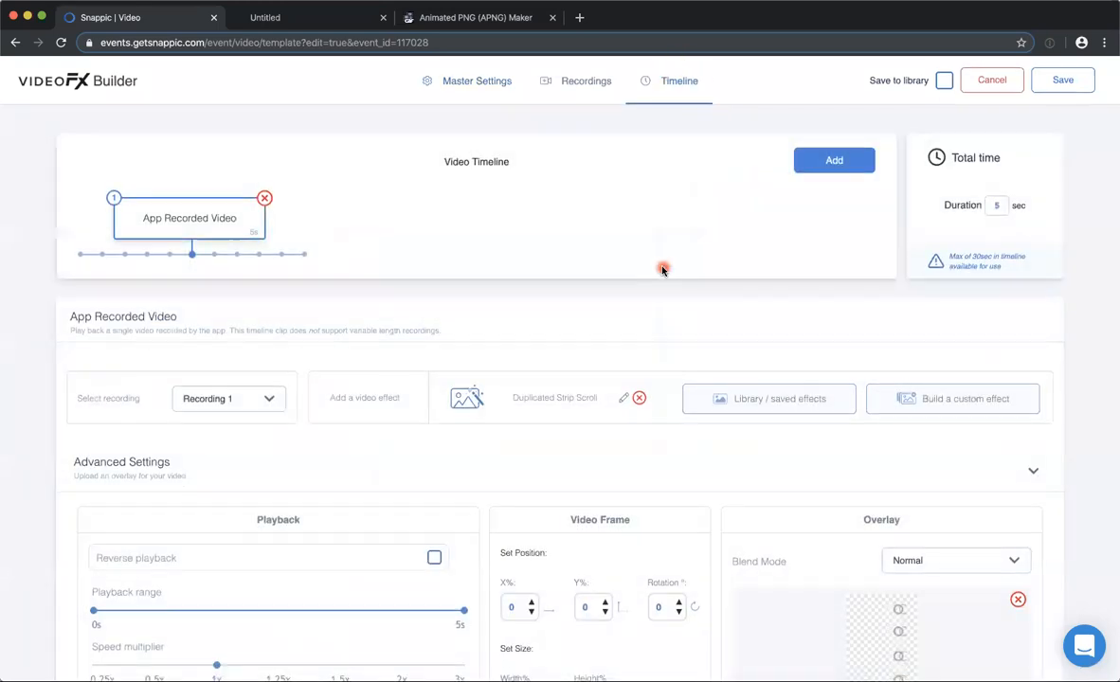
scroll(662, 270, down, 2)
scroll(661, 270, up, 1)
scroll(662, 270, up, 1)
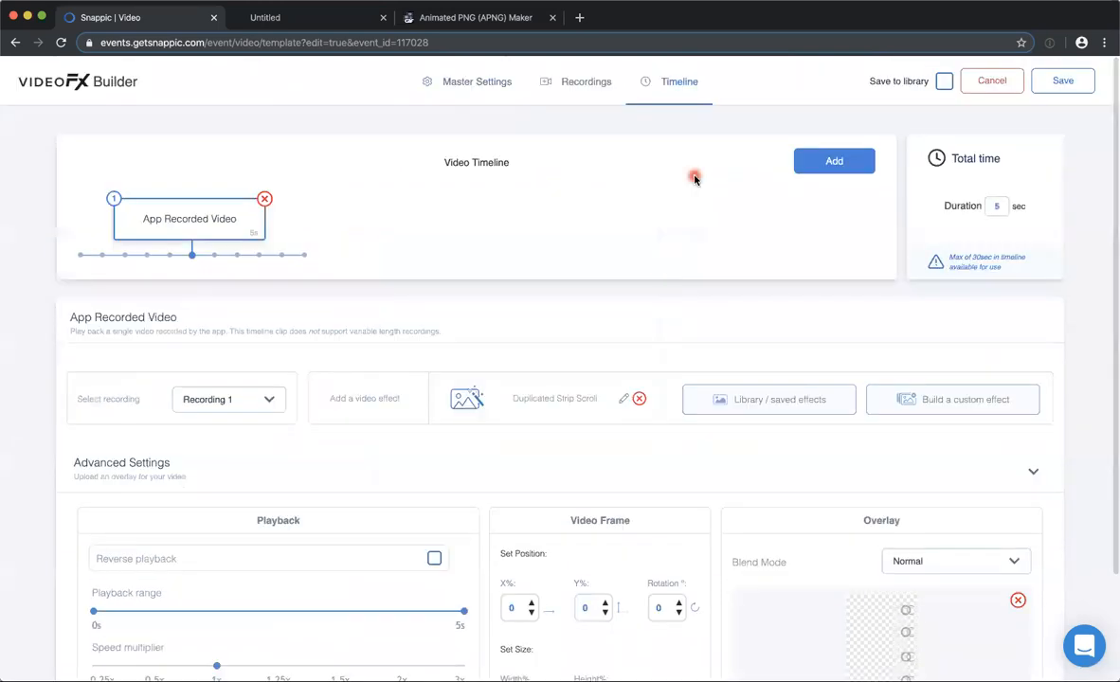
scroll(758, 392, down, 2)
scroll(607, 417, up, 2)
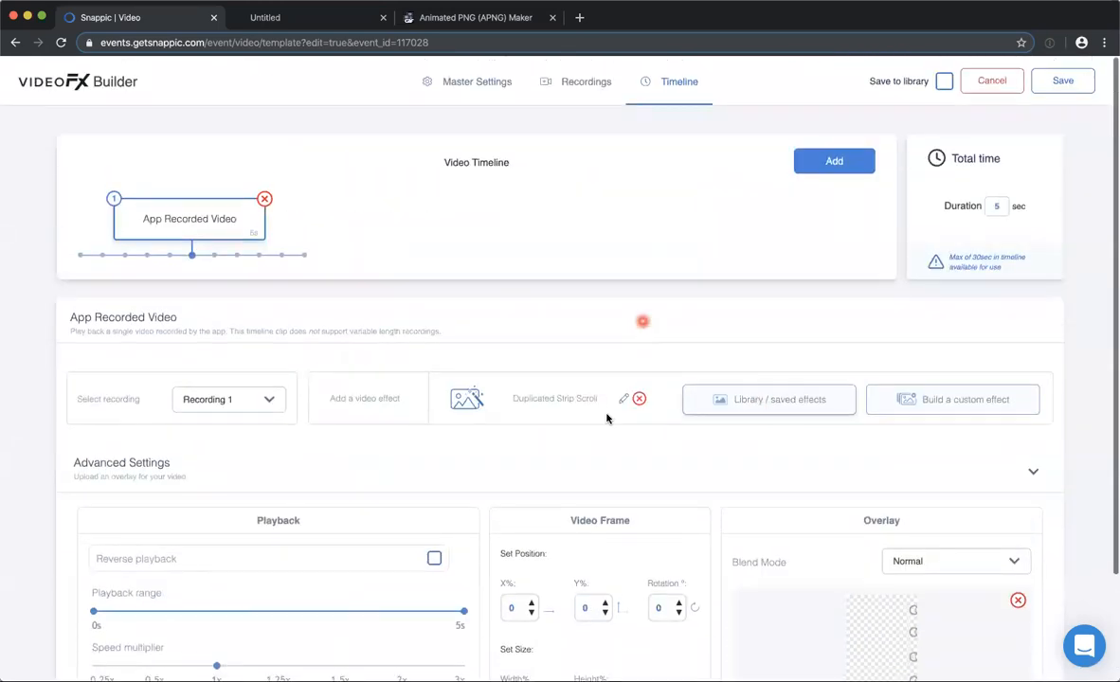
click(623, 402)
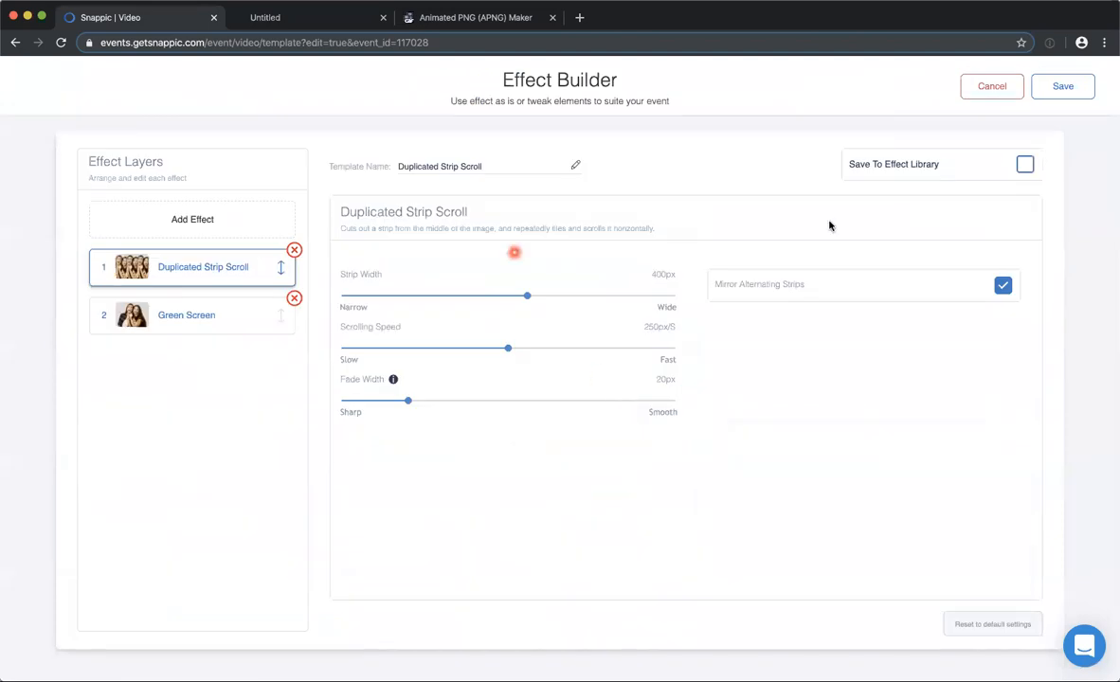
click(986, 89)
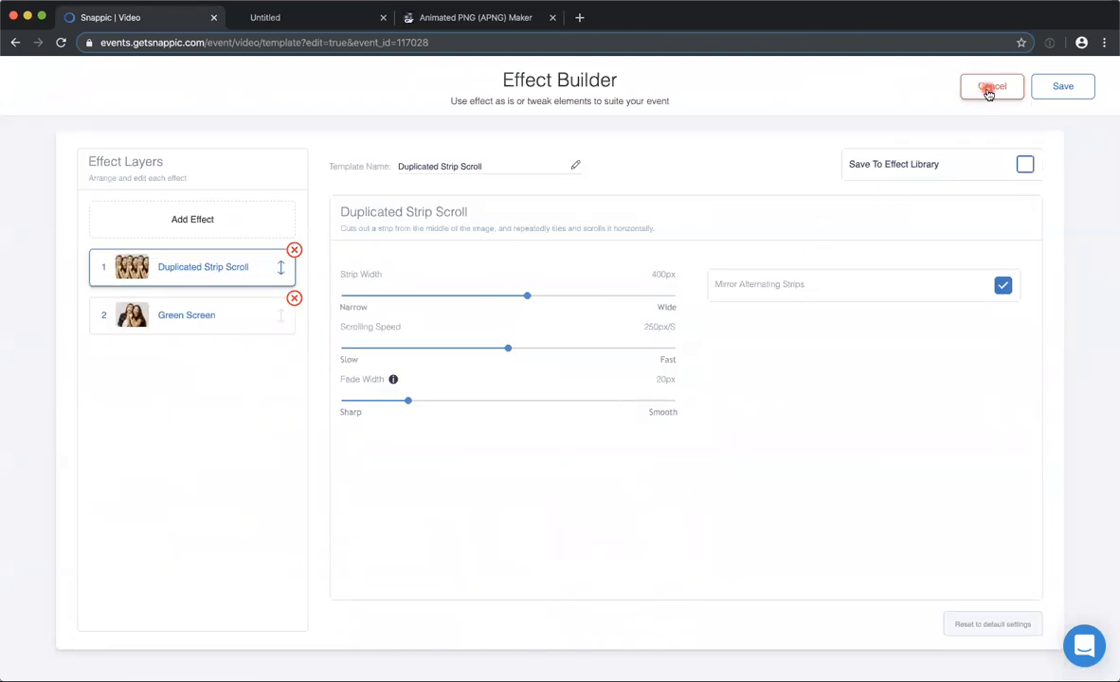
click(988, 116)
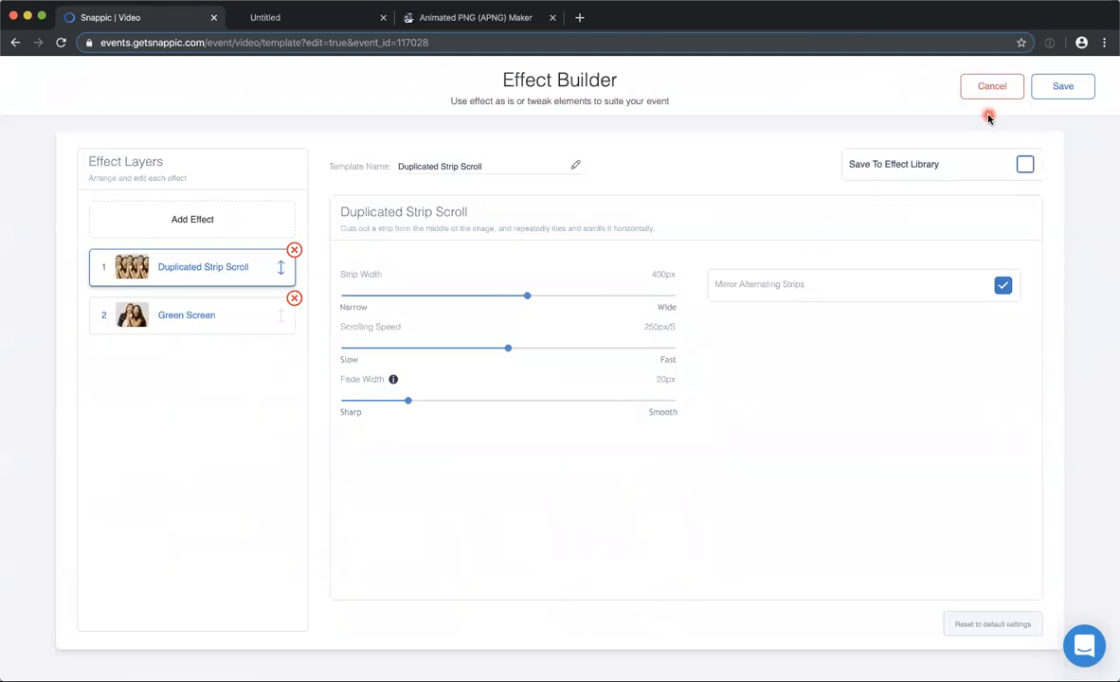
click(977, 90)
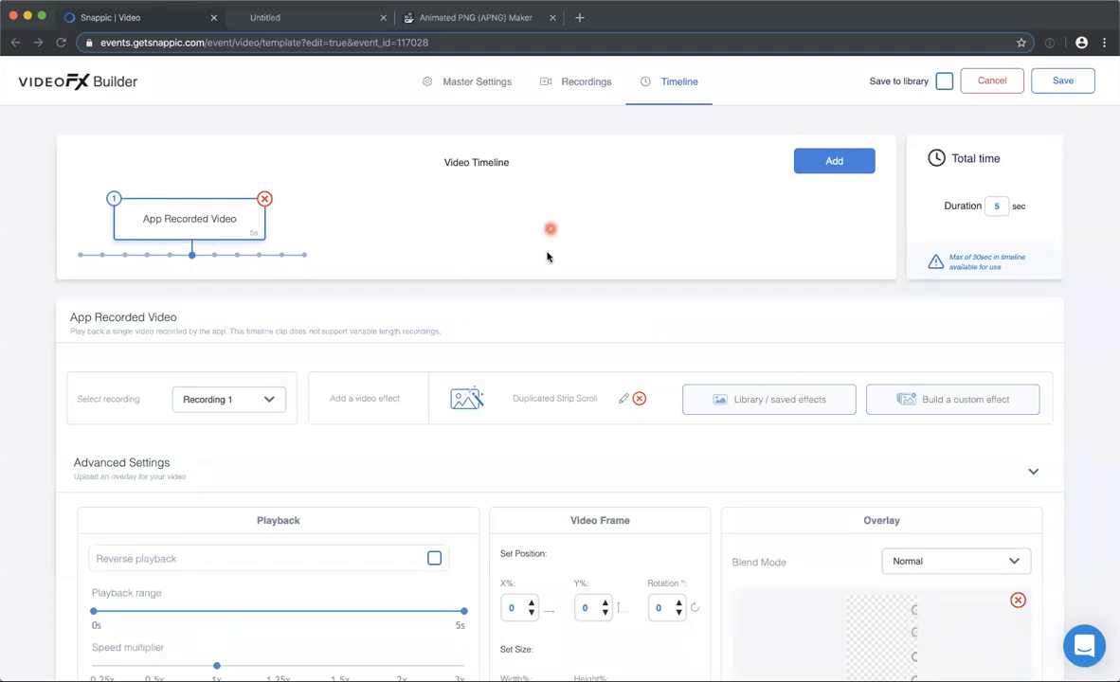
Leave the Duplicate Scroll template without saving and return to the event's video templates.
scroll(548, 252, down, 1)
scroll(548, 252, up, 1)
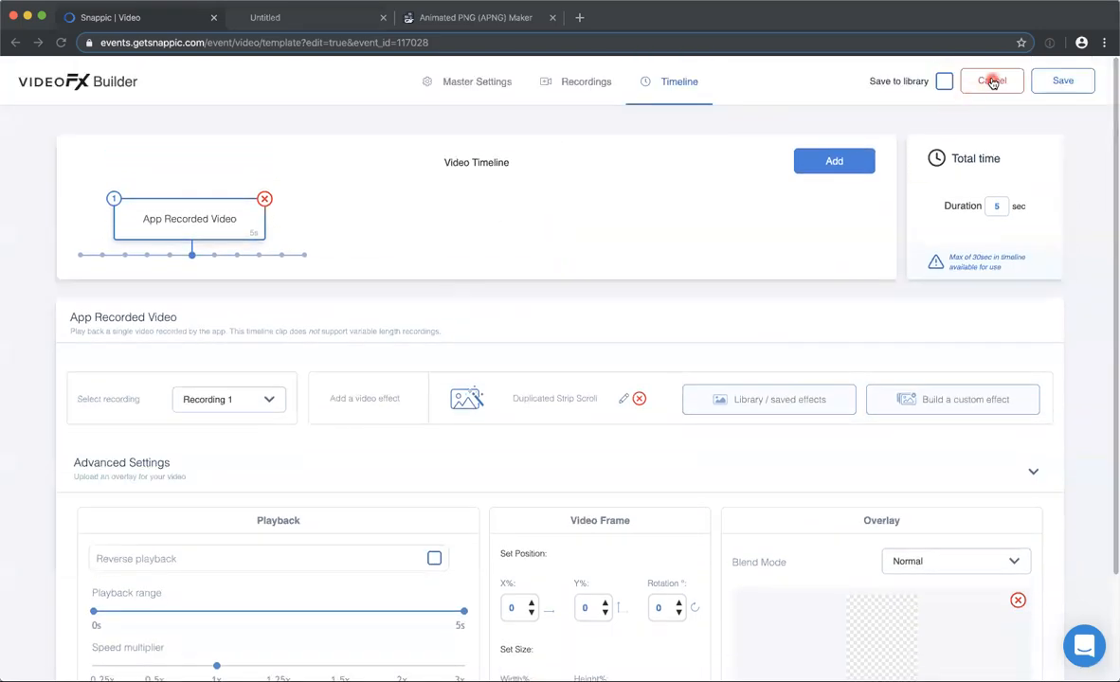
click(991, 81)
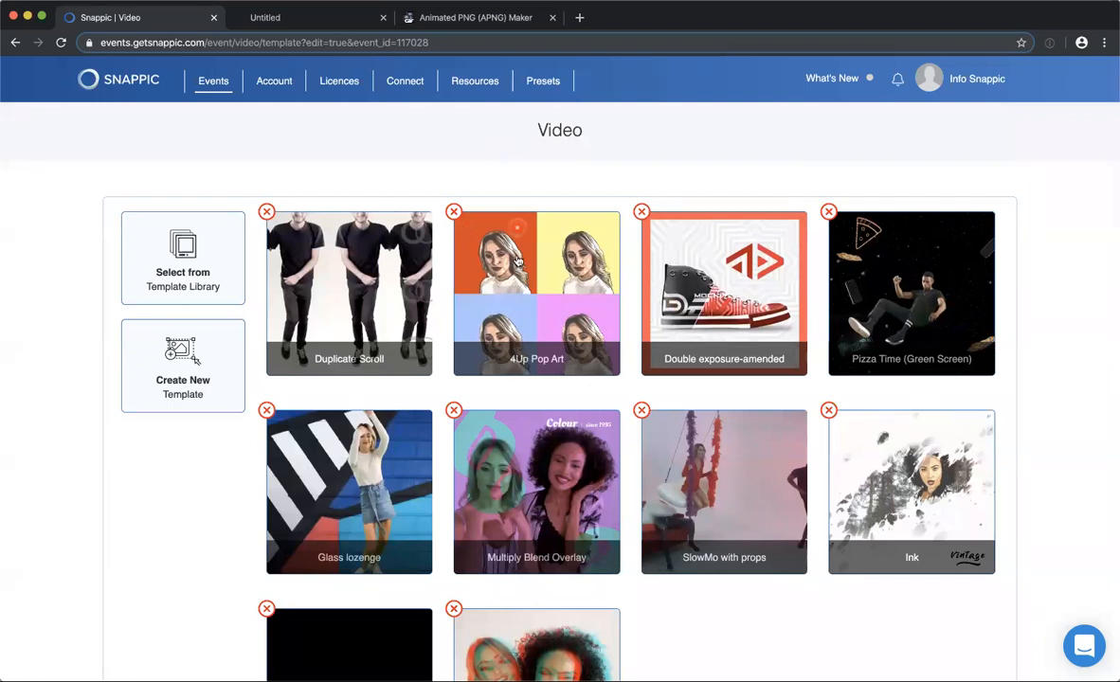
Open the 4Up Pop Art template, play its preview video, and review its master and recording settings.
click(525, 299)
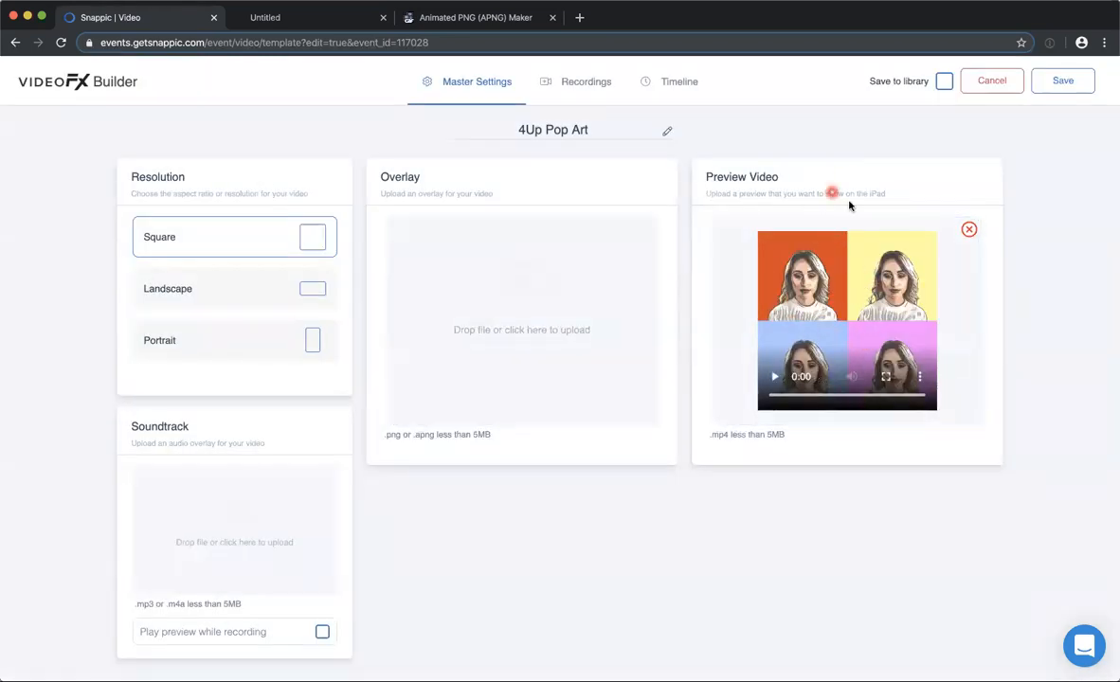
click(919, 376)
click(775, 377)
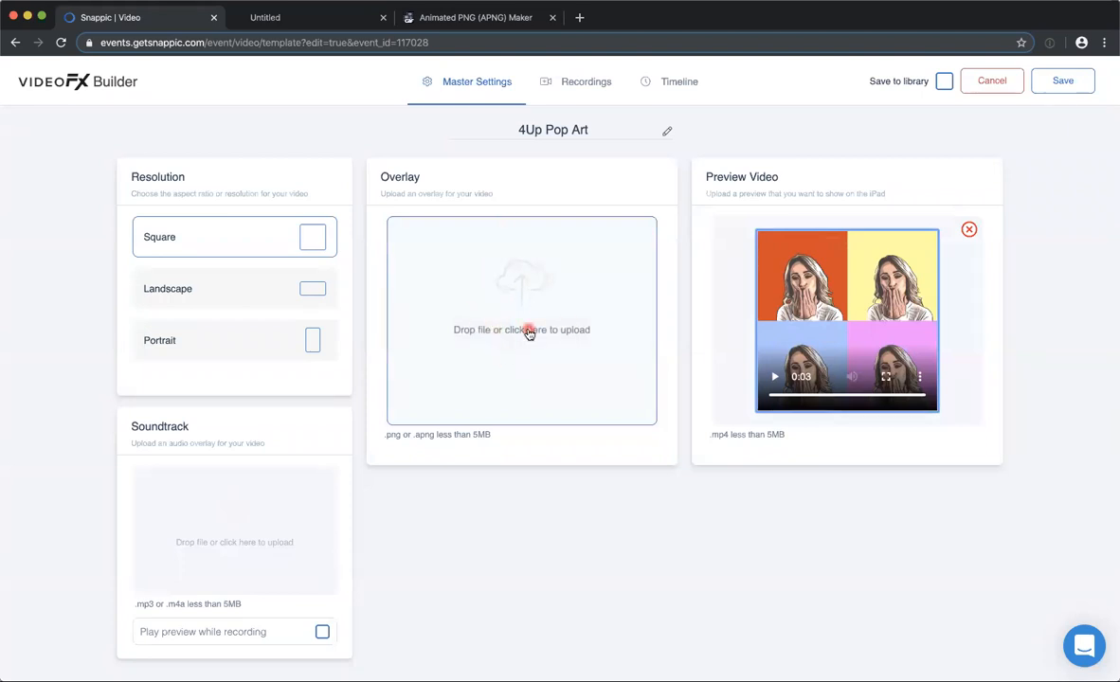
scroll(455, 379, down, 1)
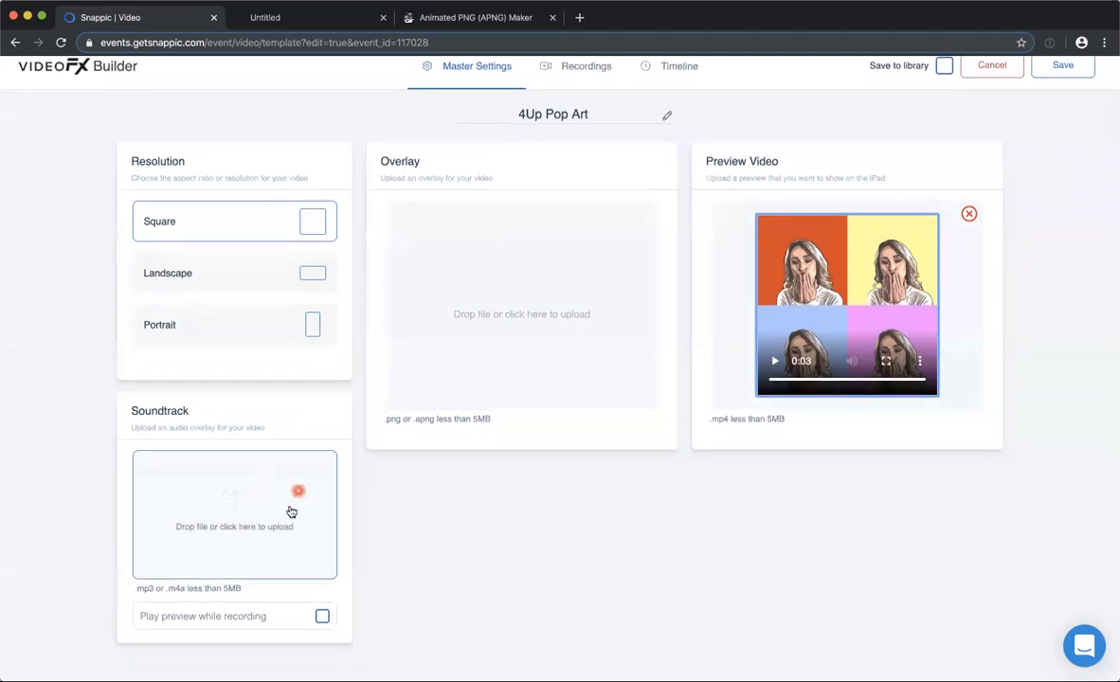
scroll(293, 379, up, 1)
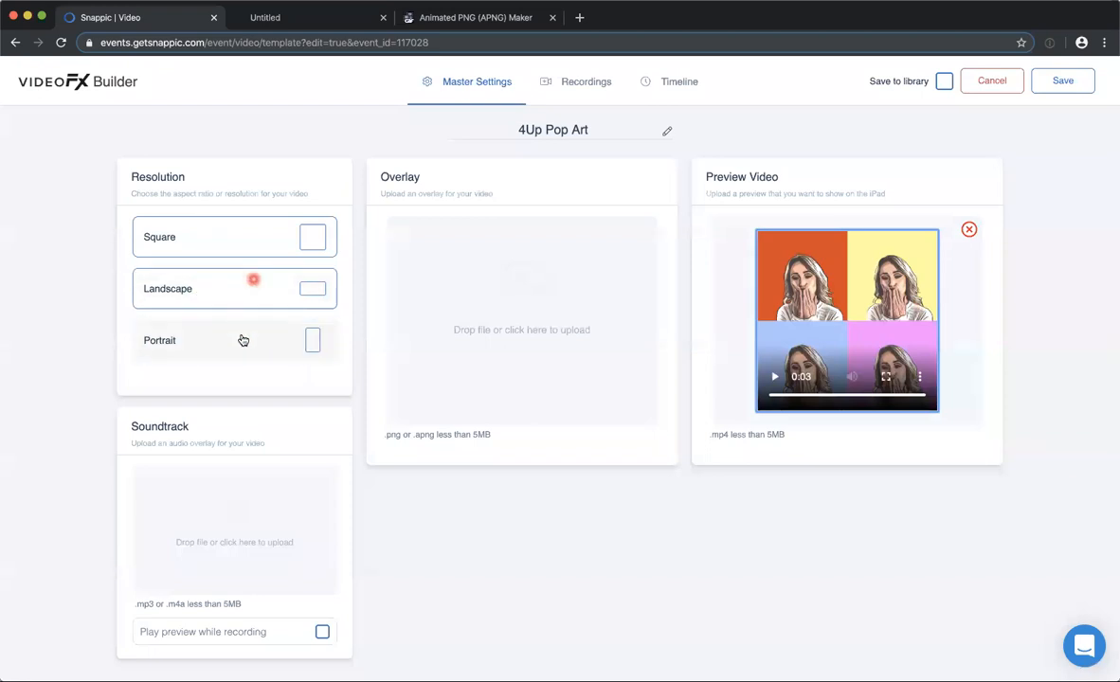
click(569, 83)
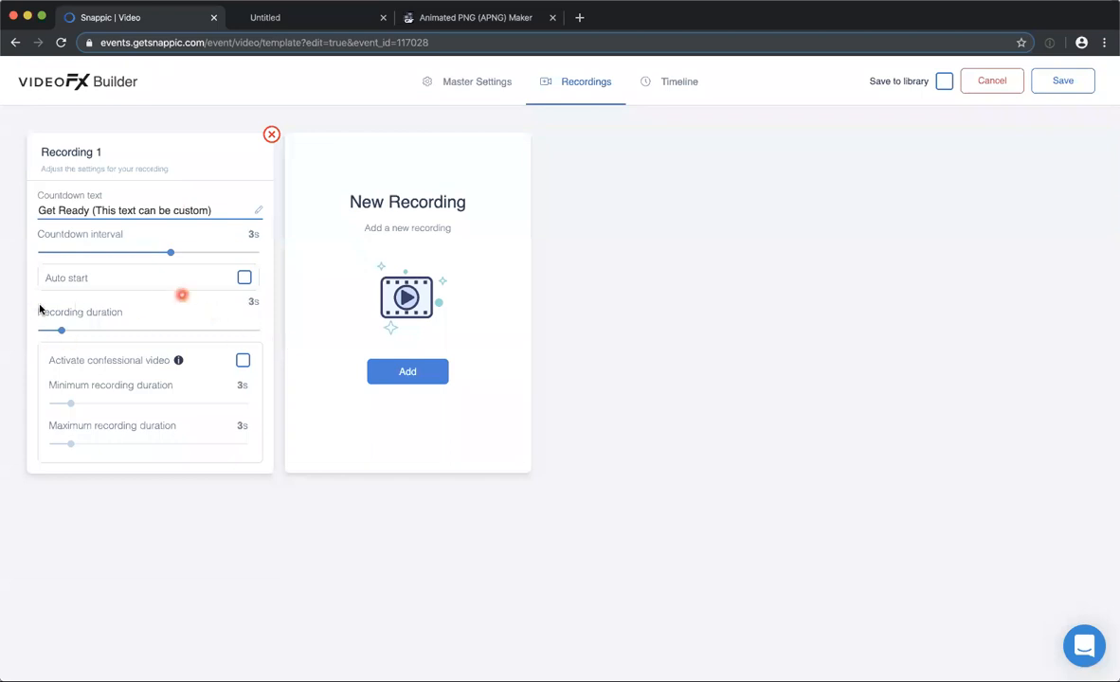
View the element templates available for the 4Up Pop Art timeline without adding one.
click(672, 83)
scroll(400, 335, down, 1)
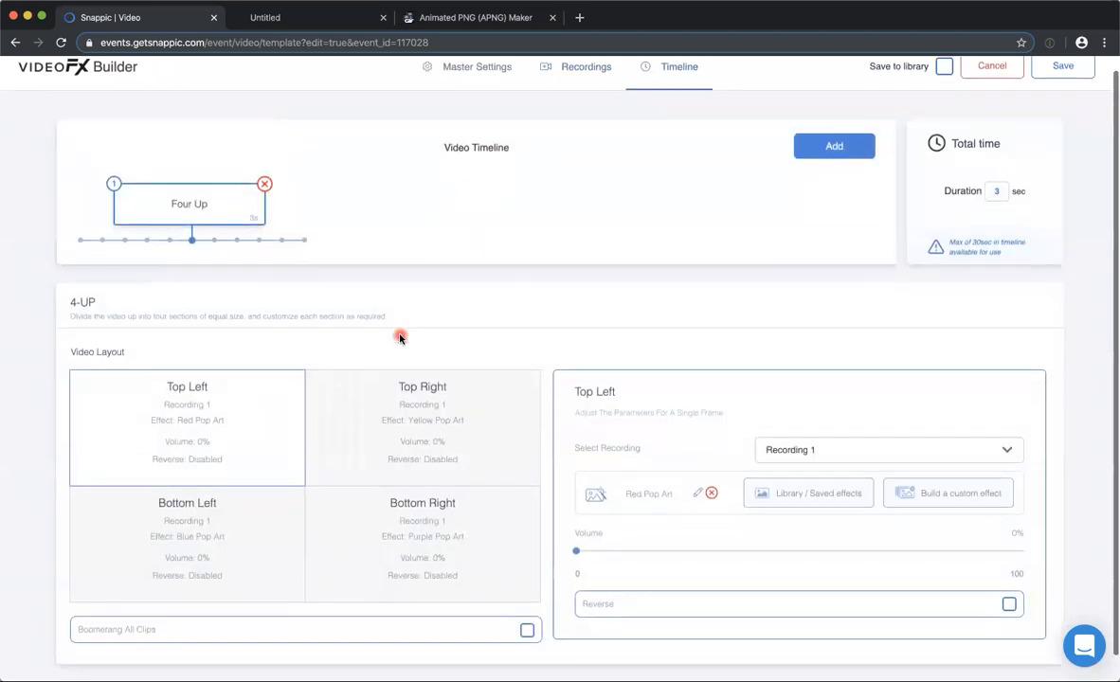
click(803, 148)
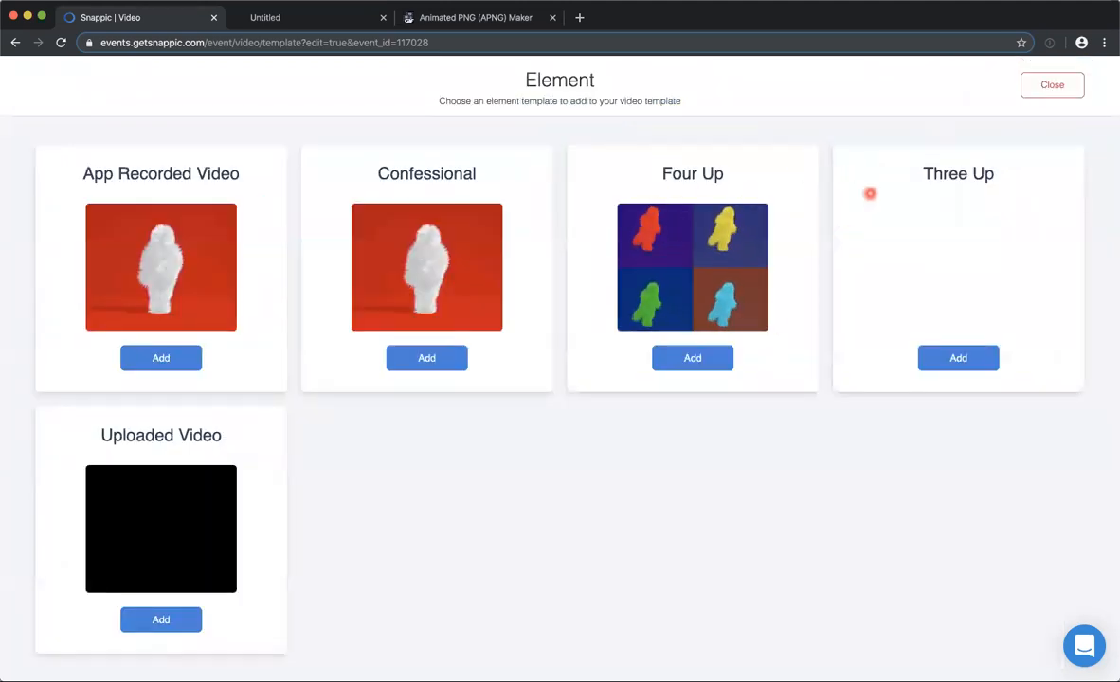
click(1050, 85)
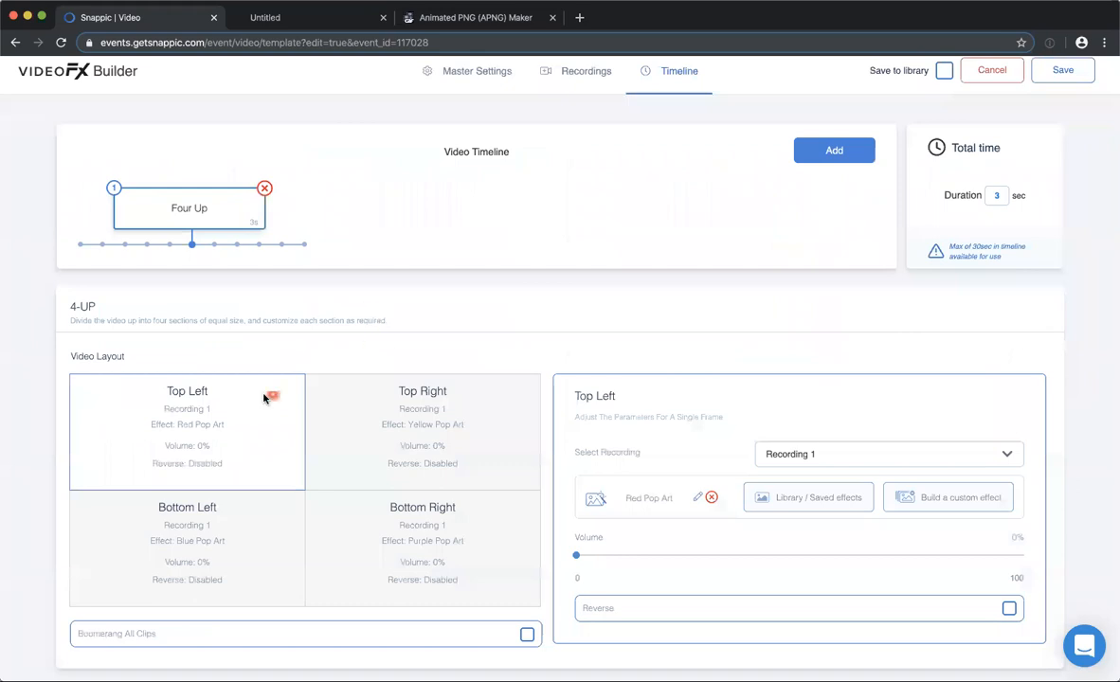
Examine the Four Up clip's layout and compare the settings of its top left and top right frames.
scroll(265, 394, down, 1)
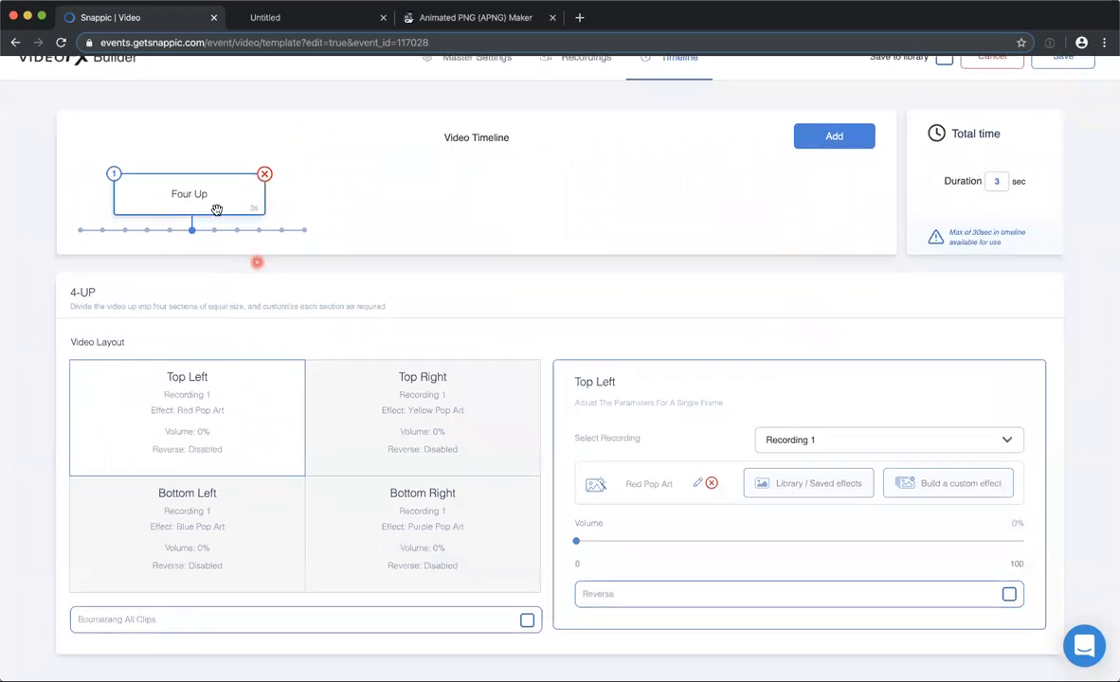
scroll(217, 209, down, 1)
scroll(363, 106, up, 3)
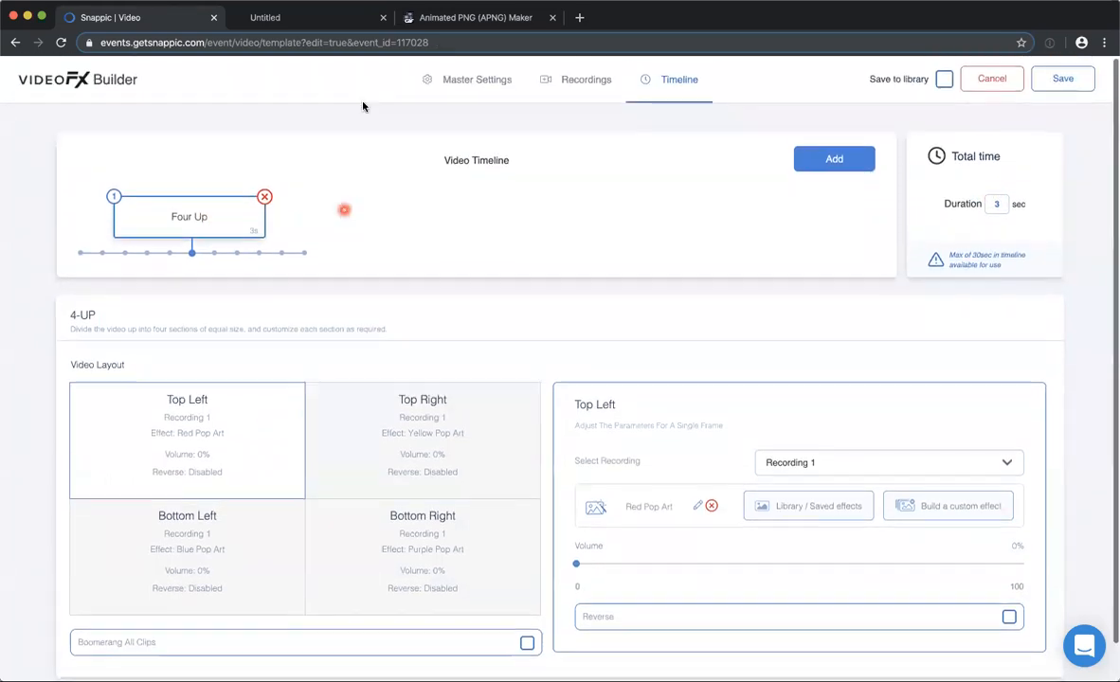
scroll(363, 106, down, 1)
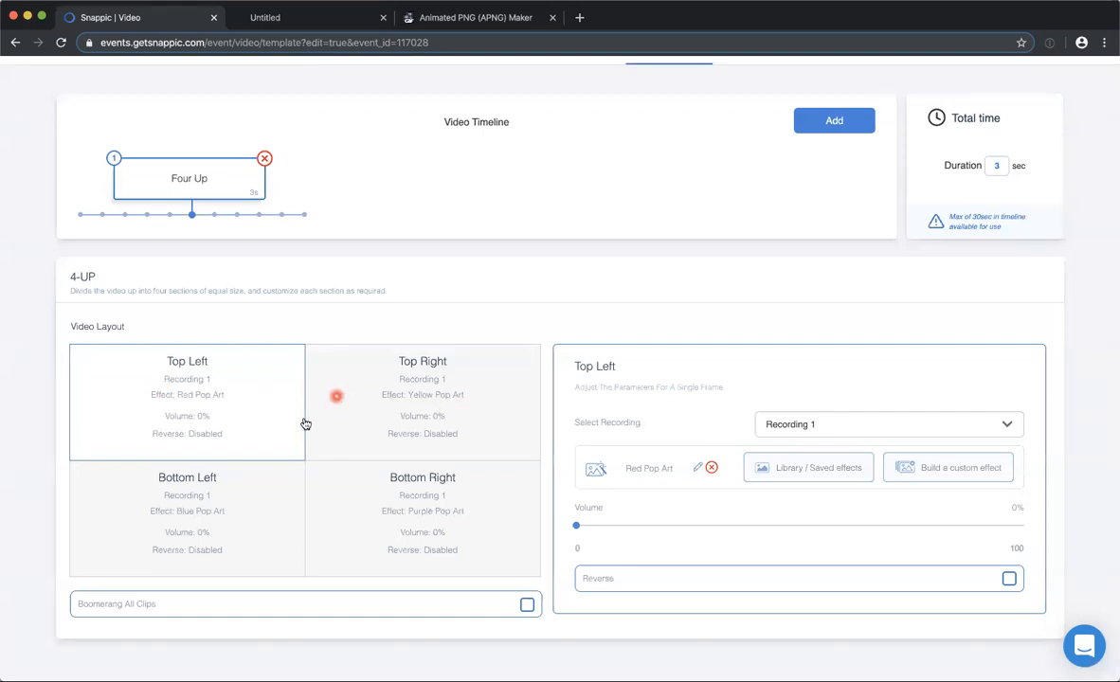
click(428, 373)
click(188, 437)
click(223, 409)
click(378, 411)
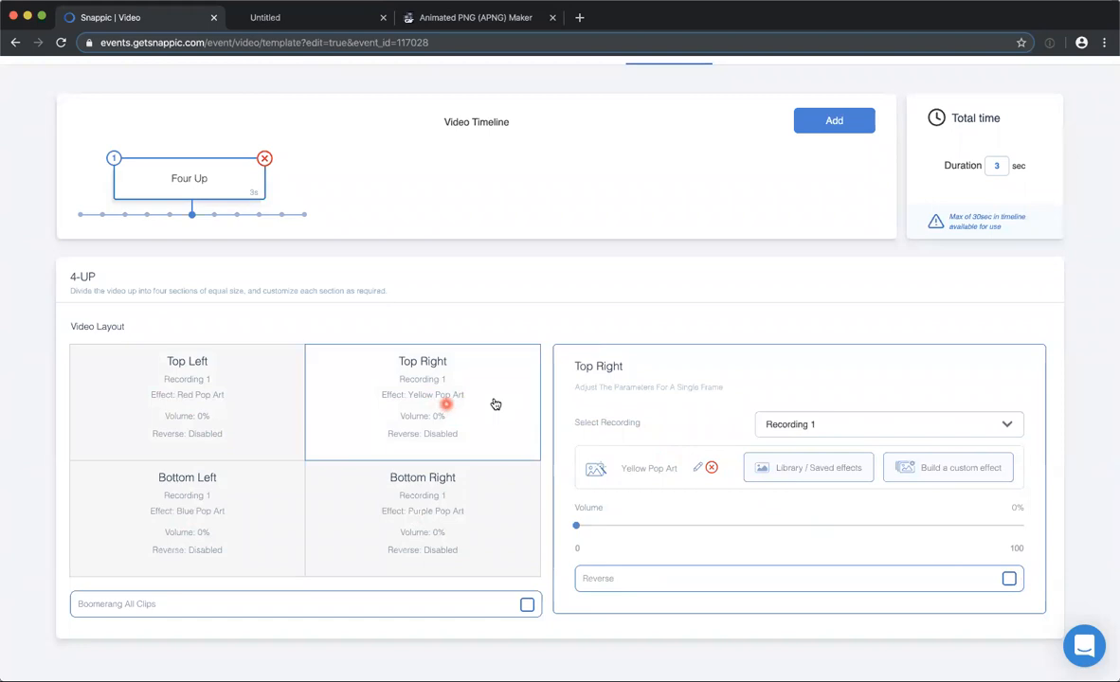
Add a second recording to the 4Up Pop Art template and shorten its recording duration.
click(192, 403)
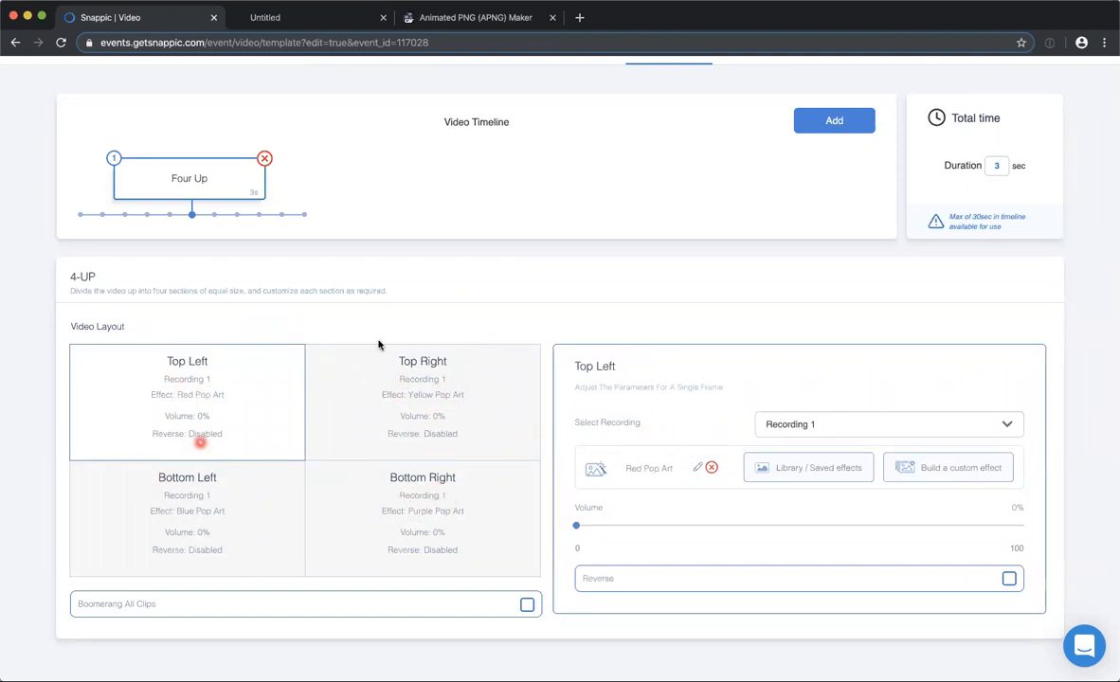
scroll(438, 229, up, 1)
click(578, 80)
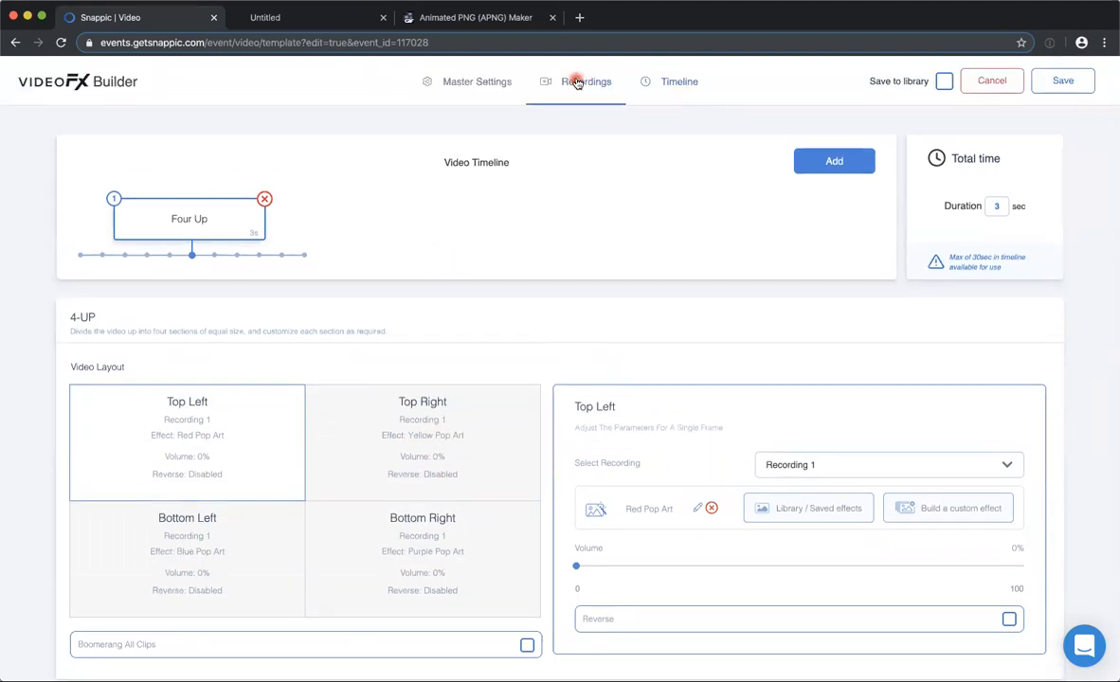
click(388, 375)
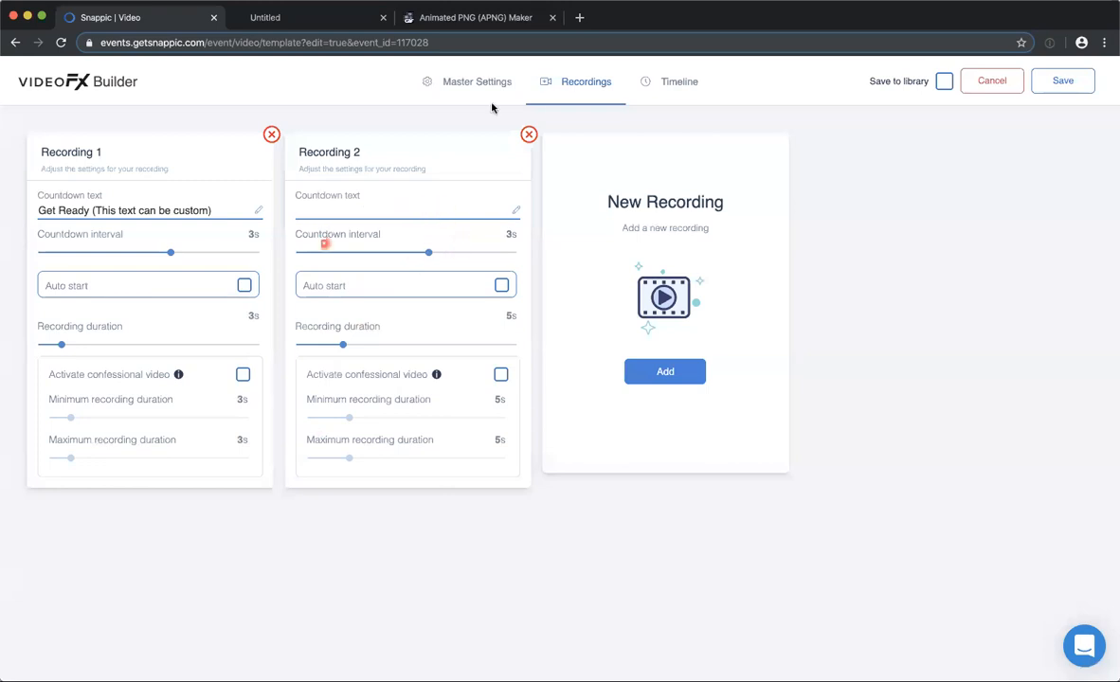
drag(331, 348, 320, 349)
Assign Recording 2 to the Four Up clip's top right and bottom left frames, and Recording 1 to its bottom right frame.
click(670, 83)
scroll(410, 416, down, 1)
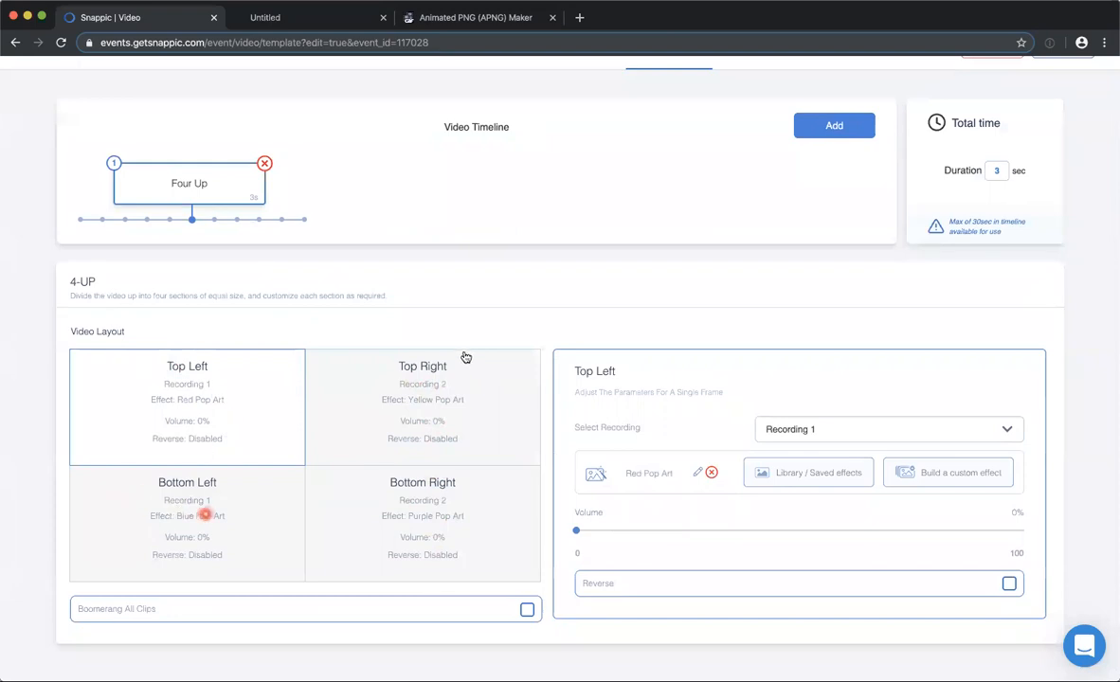
click(441, 382)
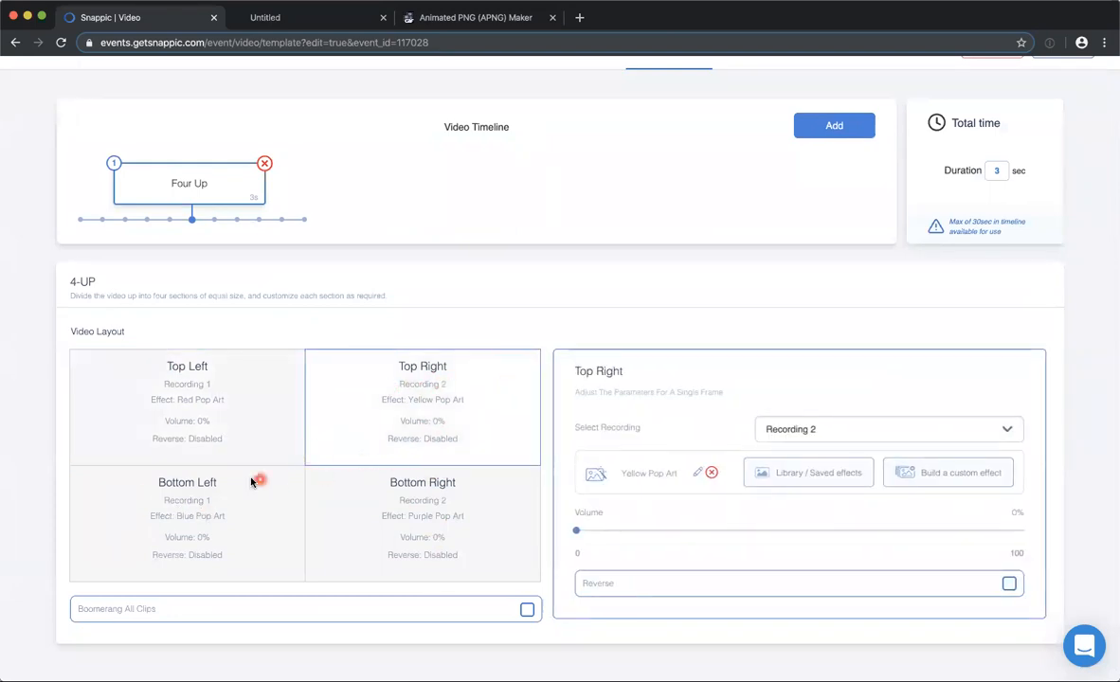
click(210, 516)
click(826, 435)
click(785, 510)
click(206, 388)
click(445, 514)
click(801, 428)
click(792, 480)
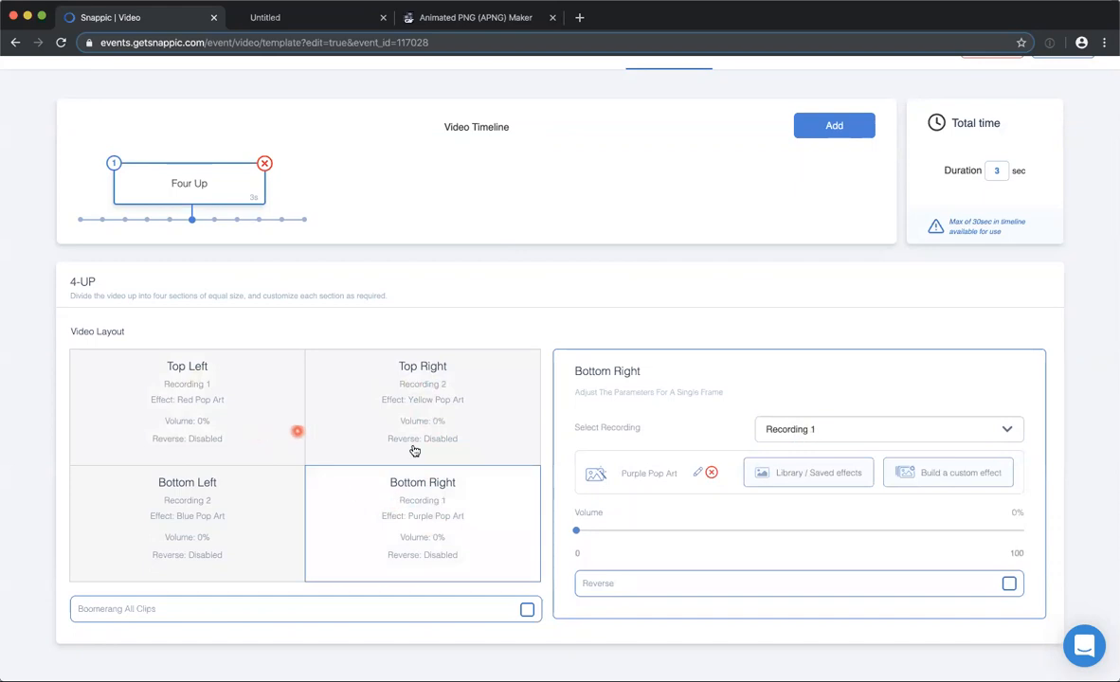
Open the top left frame's Red Pop Art effect for editing and examine its Color Replace and Comic layers.
click(225, 405)
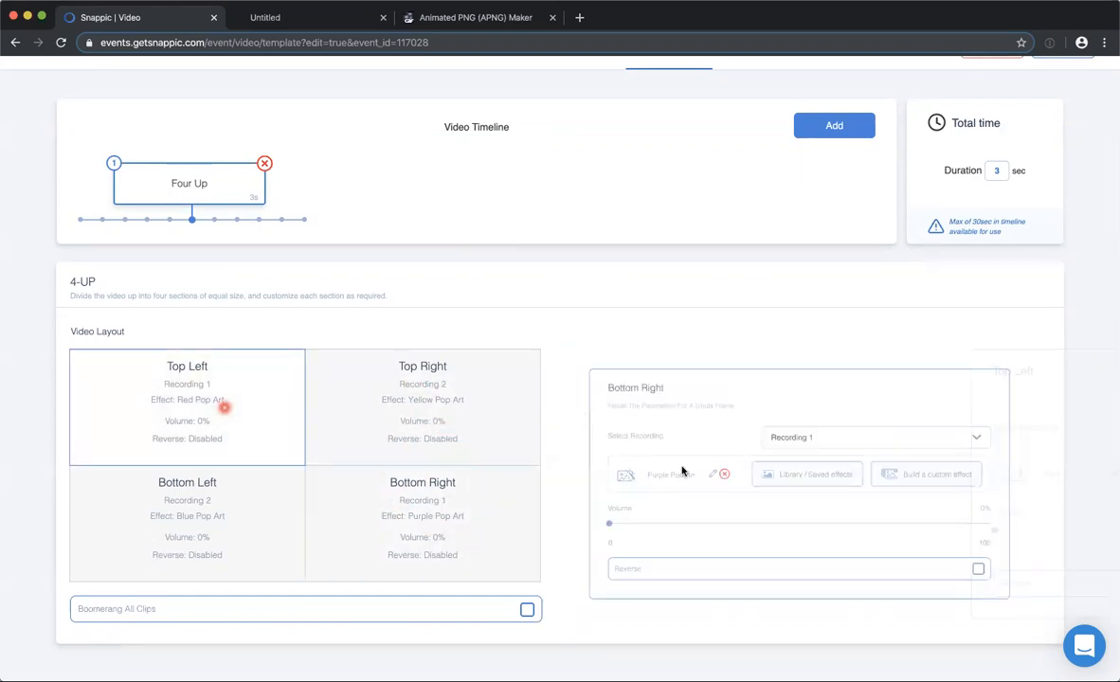
click(700, 474)
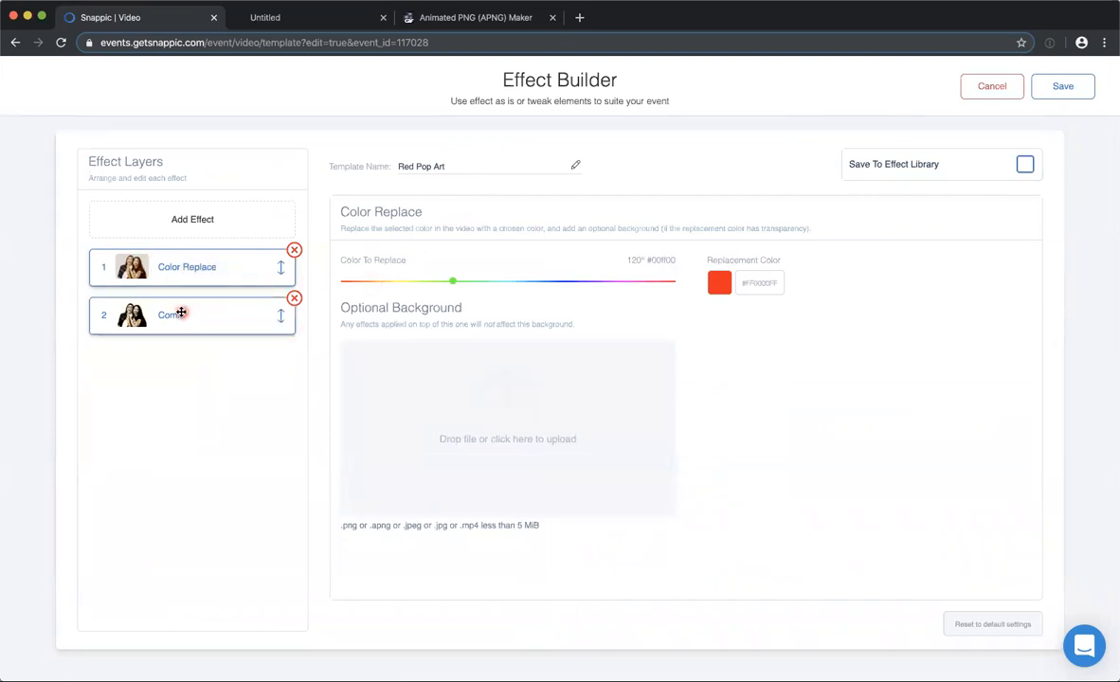
click(181, 313)
click(171, 266)
click(189, 321)
click(194, 316)
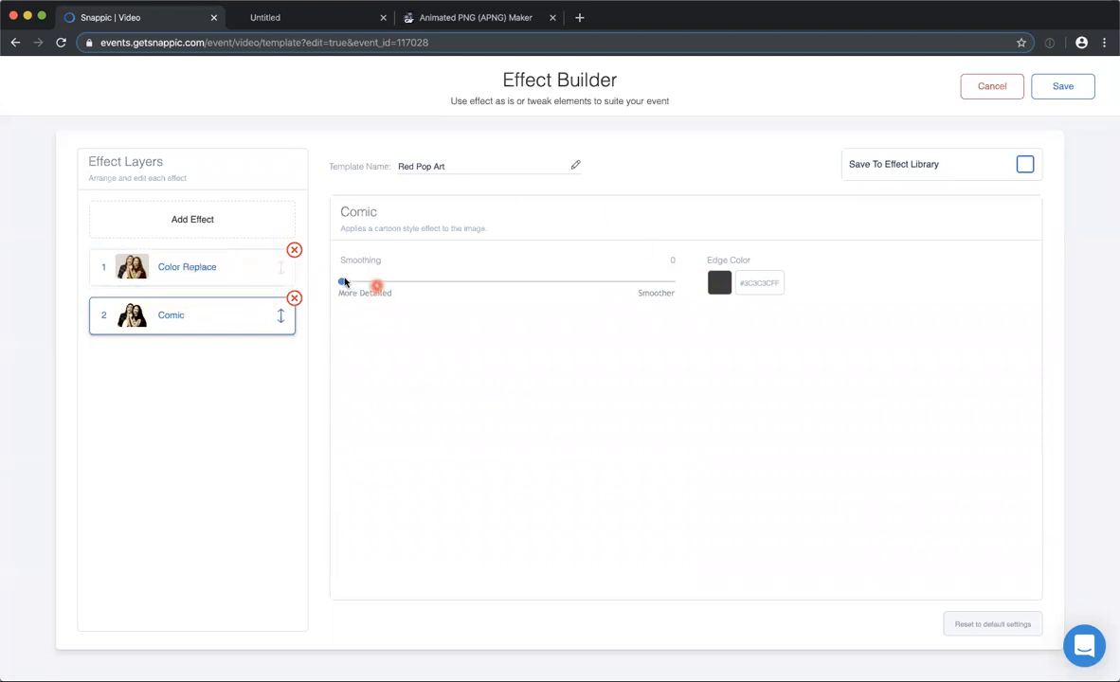
Try the Comic layer's smoothing and edge color controls, then save the Red Pop Art effect.
drag(343, 286, 524, 284)
click(725, 288)
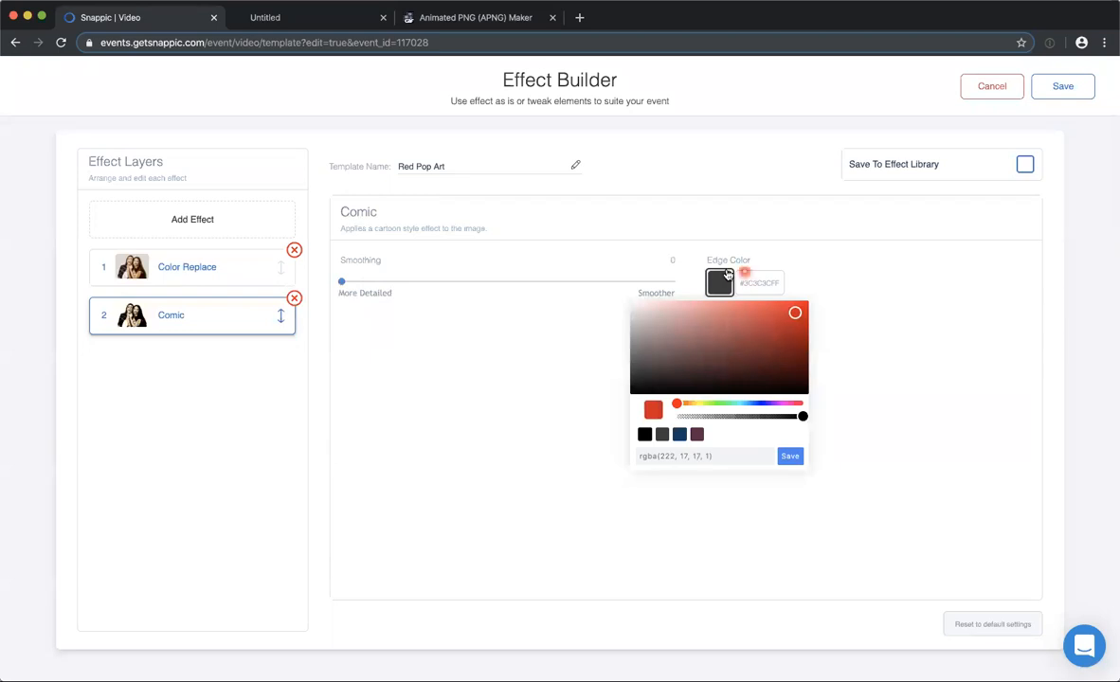
click(790, 456)
click(162, 261)
click(456, 283)
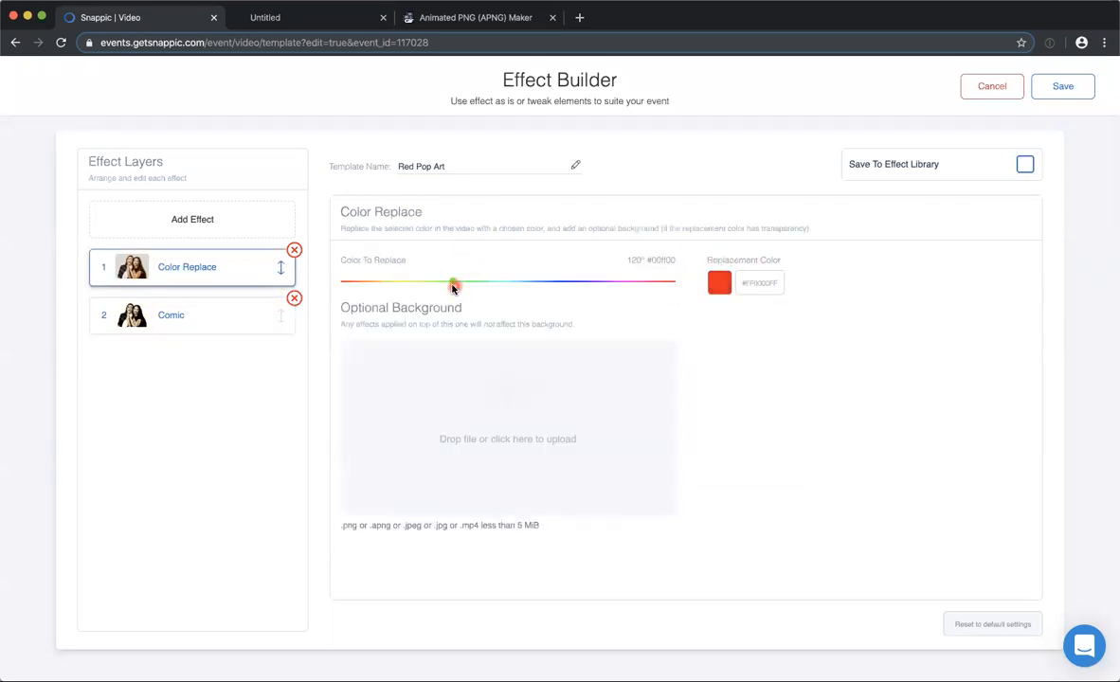
click(1069, 86)
Review the layers of the Yellow Pop Art effect and compare the settings of the bottom left and bottom right frames.
click(721, 466)
click(696, 472)
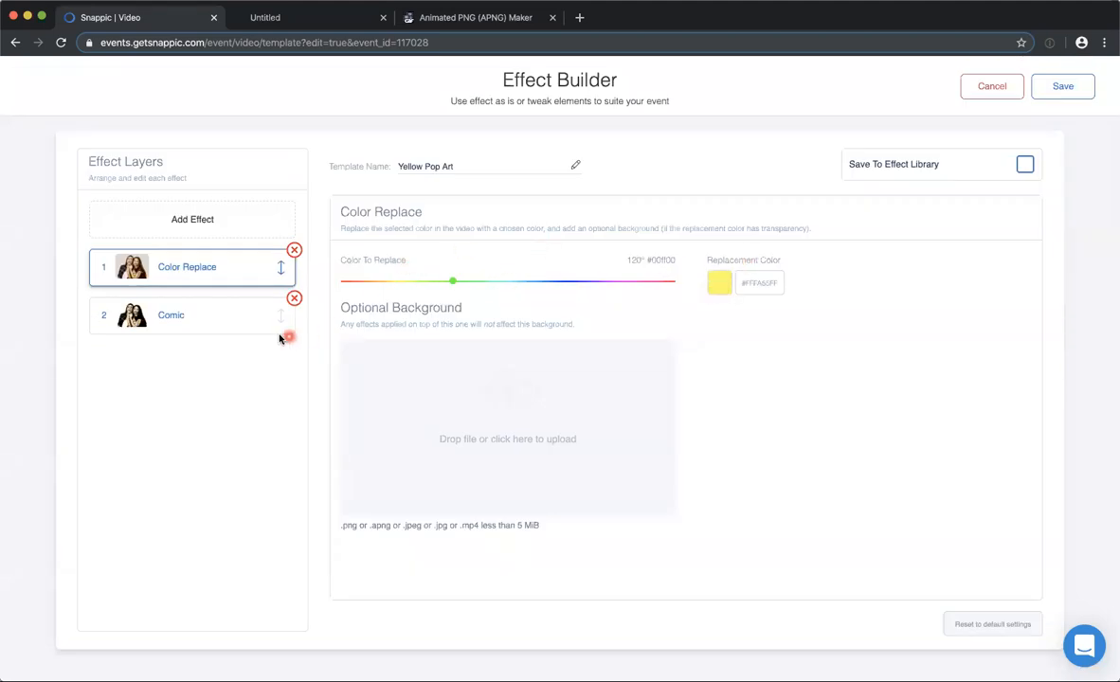
click(224, 319)
click(1052, 85)
click(194, 517)
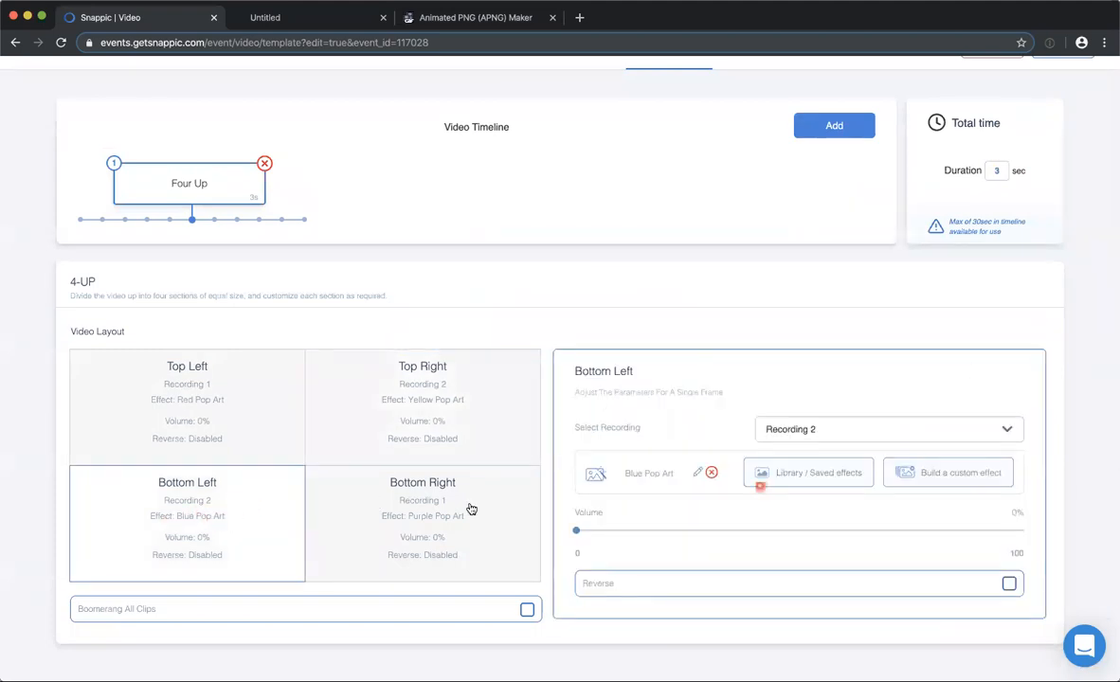
click(438, 514)
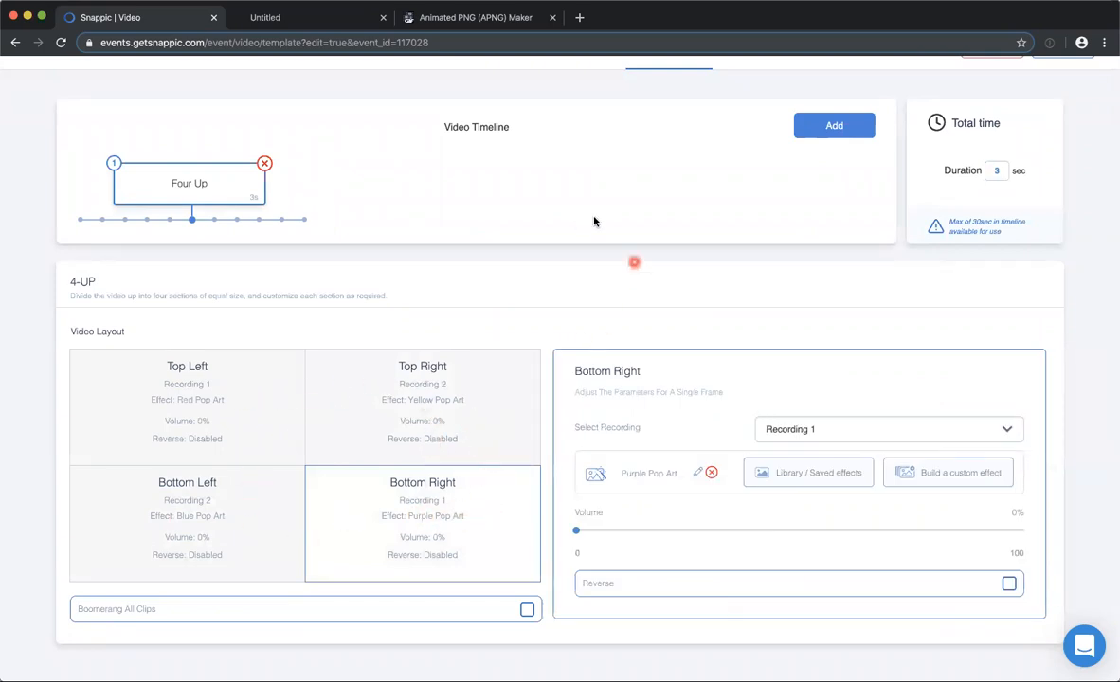
Try boomerang on all clips of the Four Up element to check the timeline duration, and turn it off again.
scroll(603, 220, up, 2)
scroll(549, 142, down, 2)
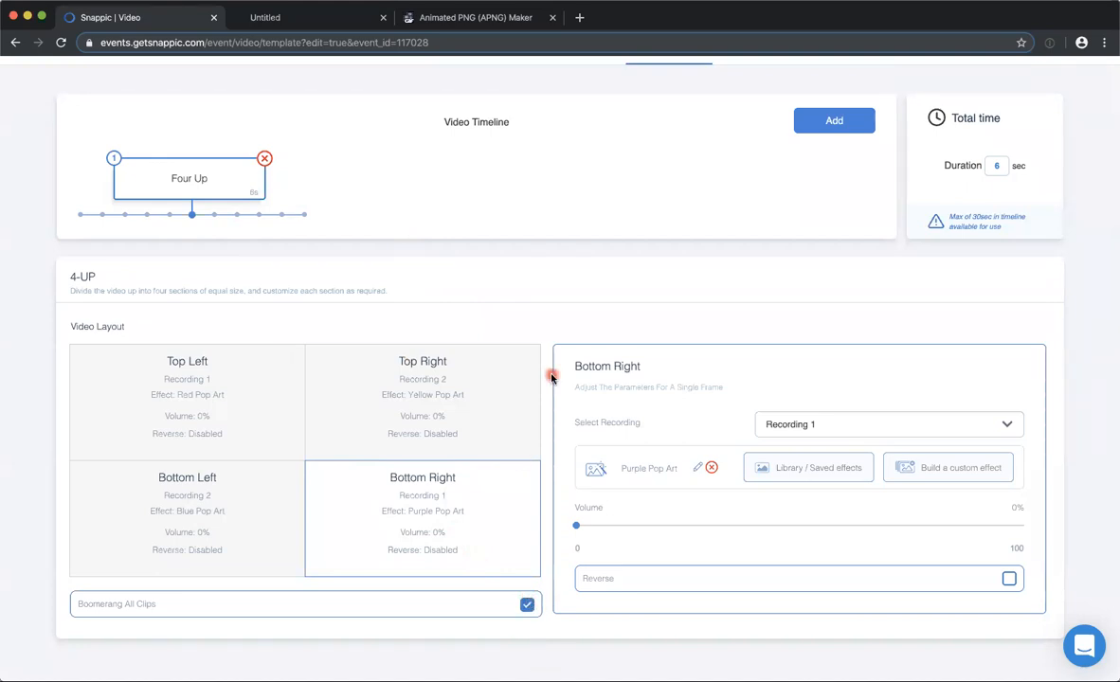
scroll(551, 378, up, 2)
scroll(565, 380, down, 2)
click(526, 604)
scroll(540, 228, up, 1)
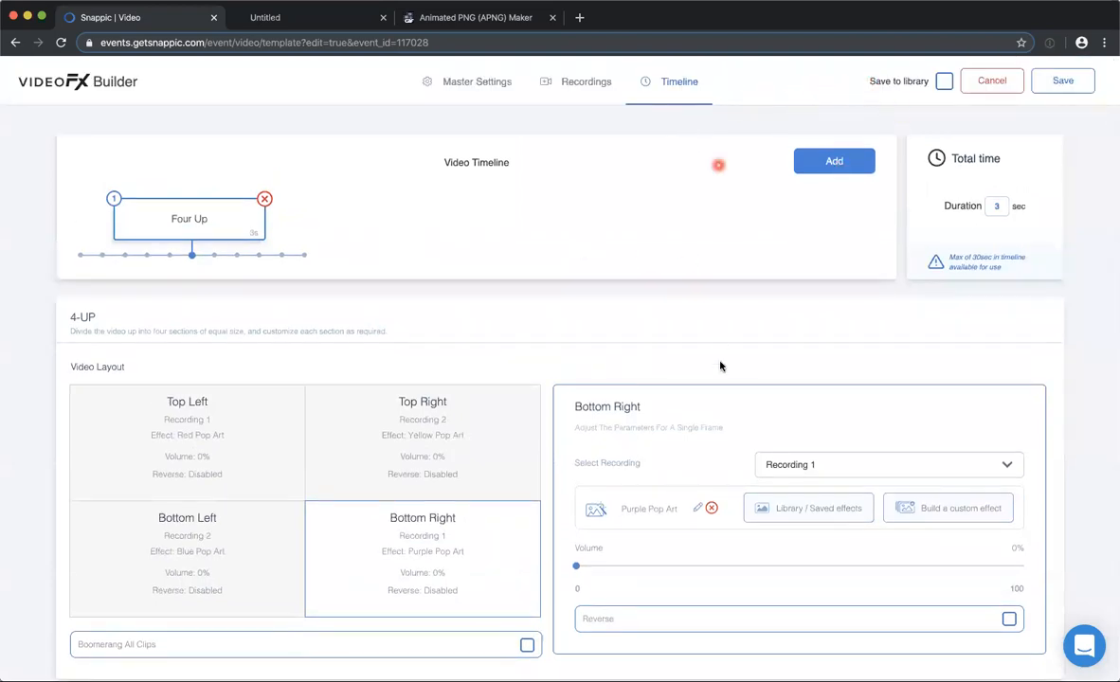
scroll(720, 364, down, 1)
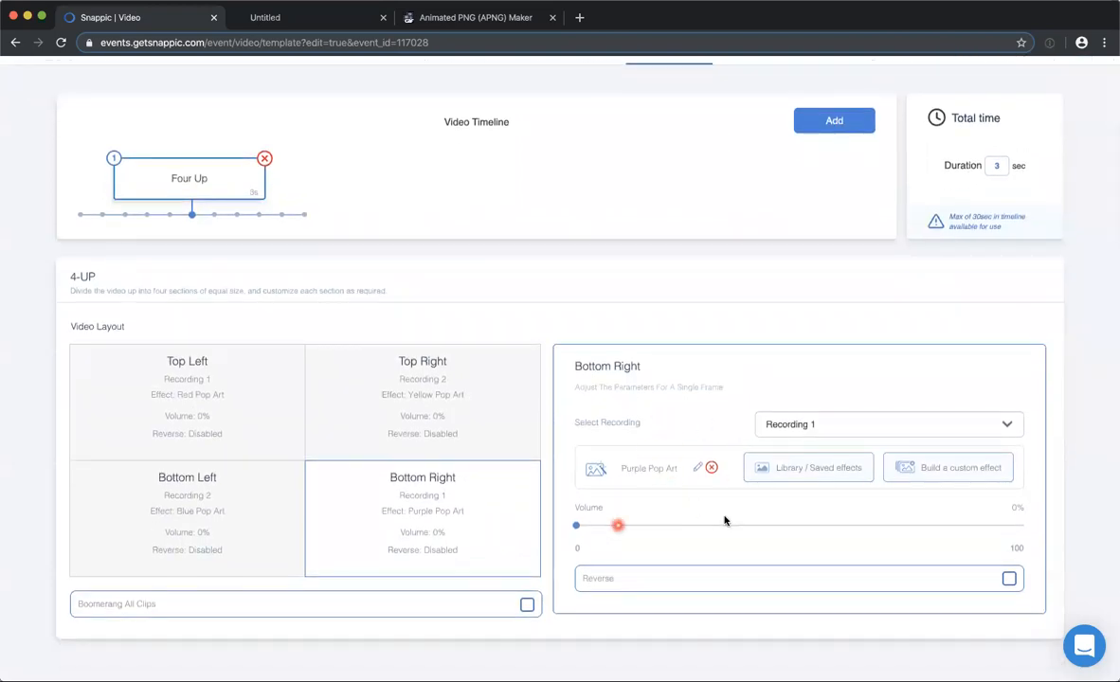
Leave the 4Up Pop Art template without saving and open the Double exposure-amended template.
scroll(948, 105, up, 1)
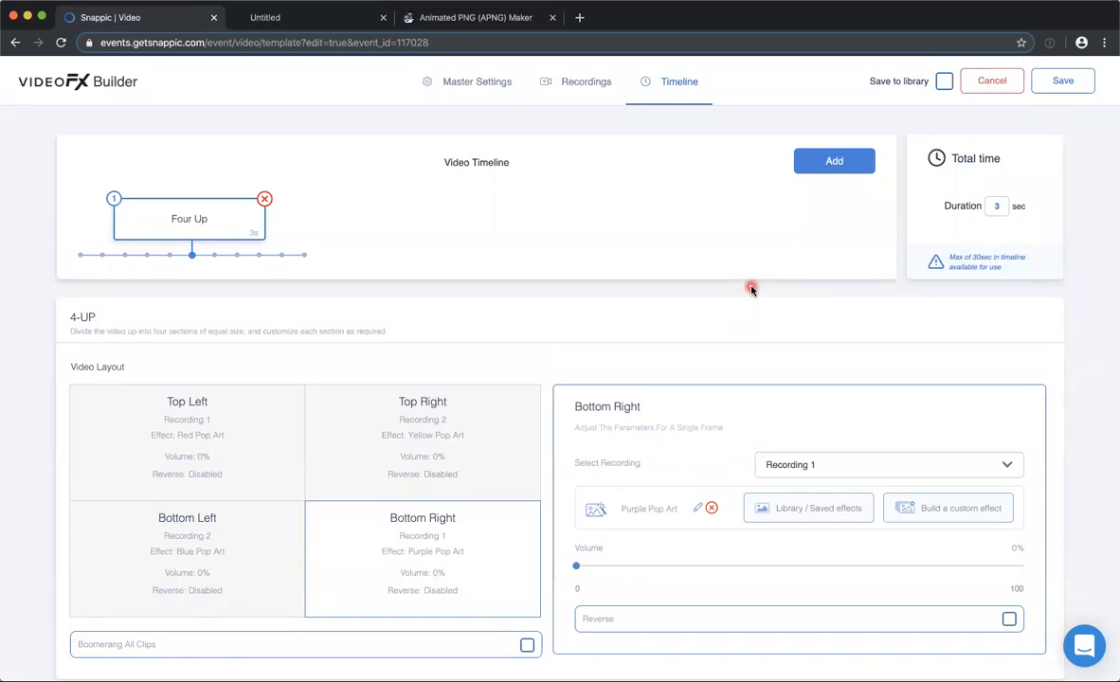
click(986, 81)
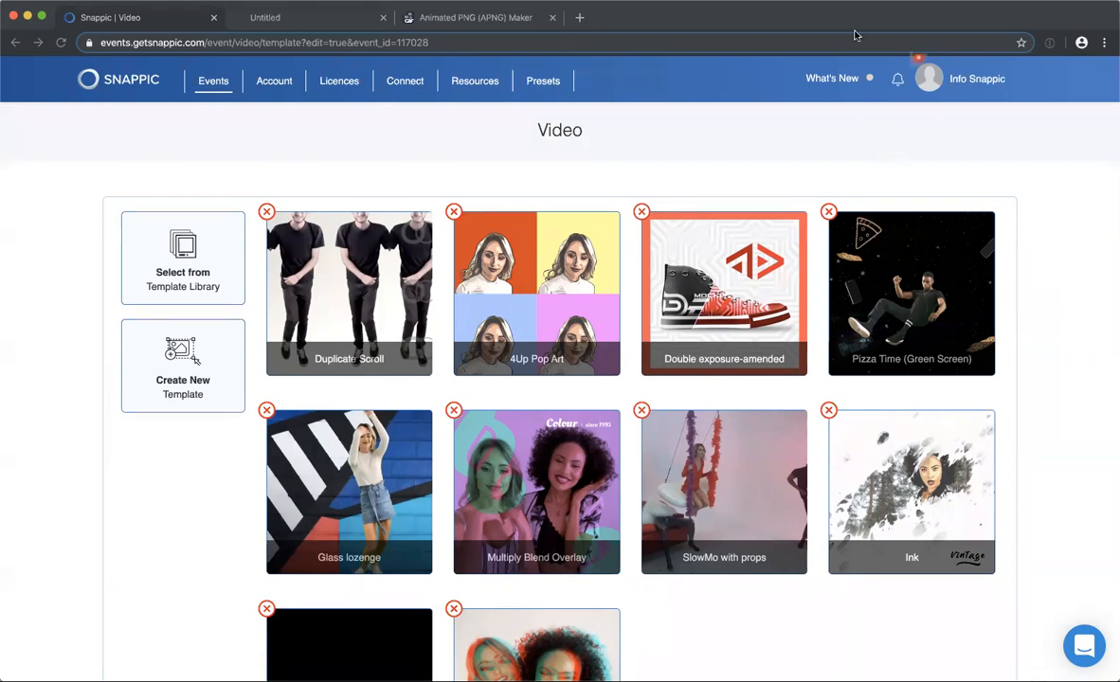
click(929, 79)
click(718, 281)
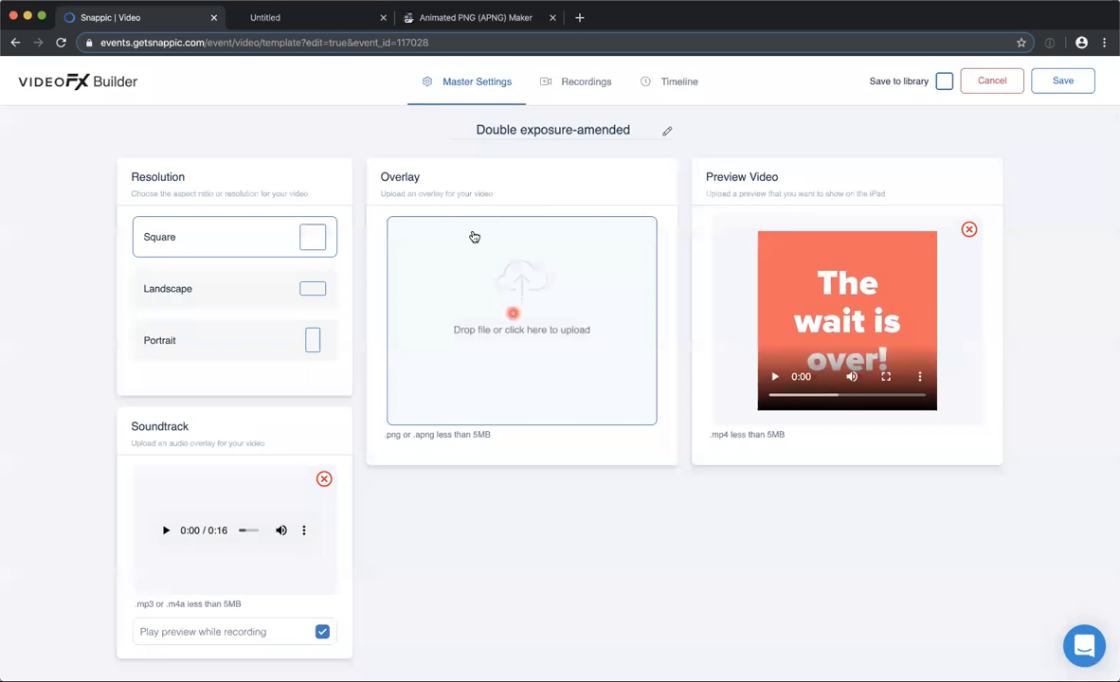
Review the Double exposure-amended master settings, play its preview video muted, and check its recording settings.
scroll(682, 133, down, 1)
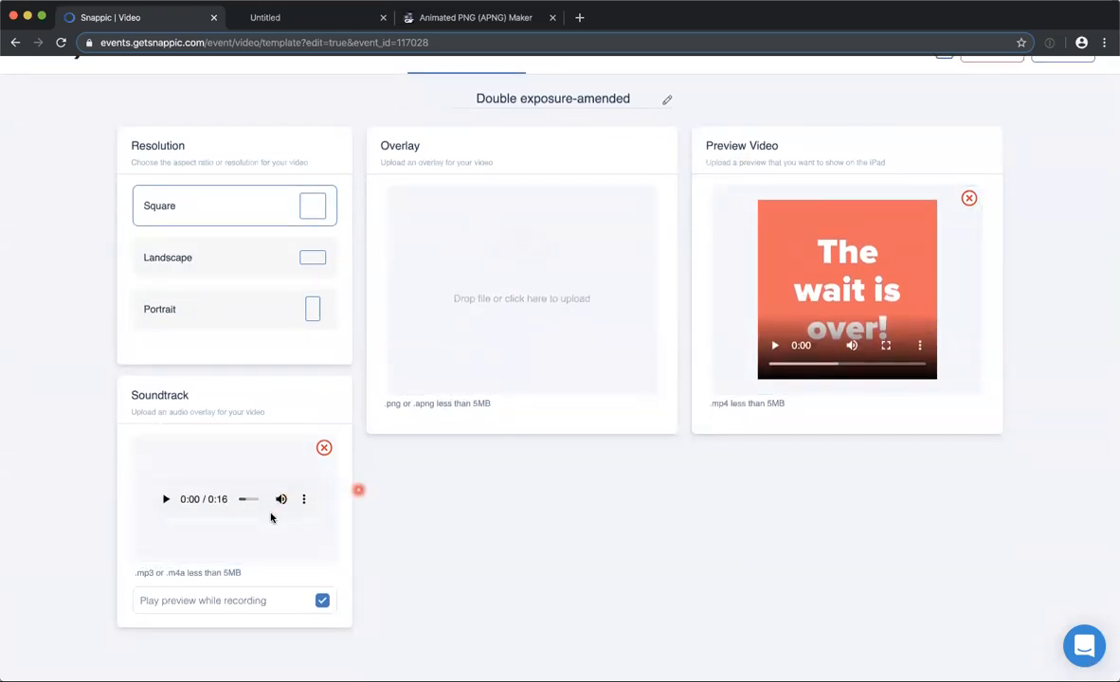
scroll(530, 270, up, 1)
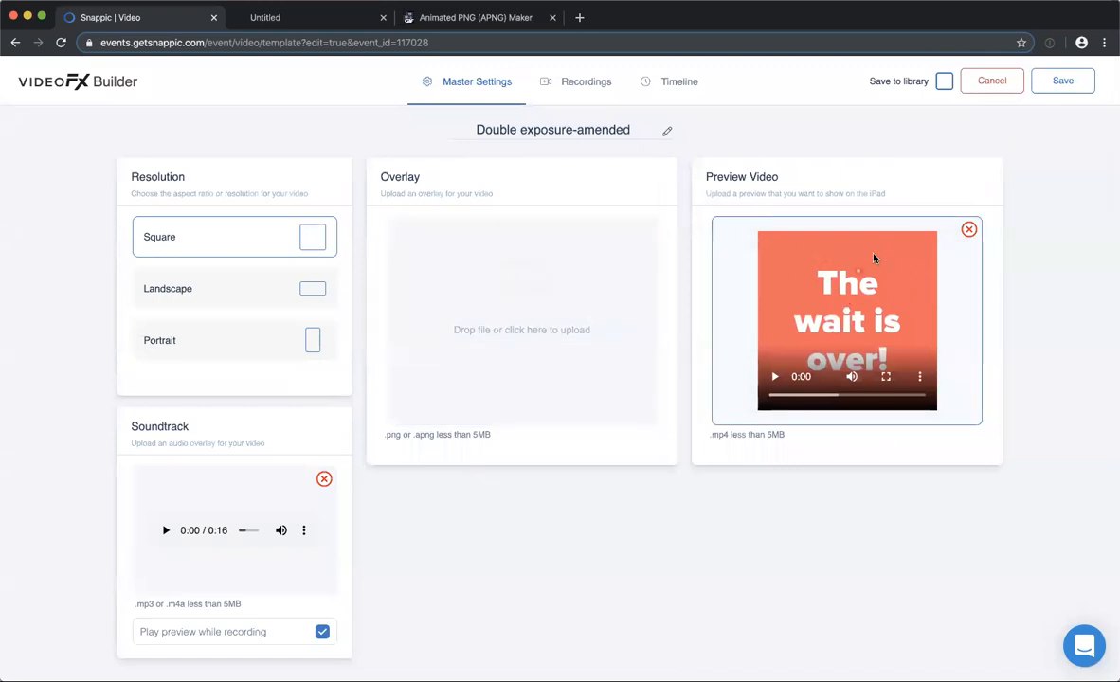
click(852, 377)
click(773, 379)
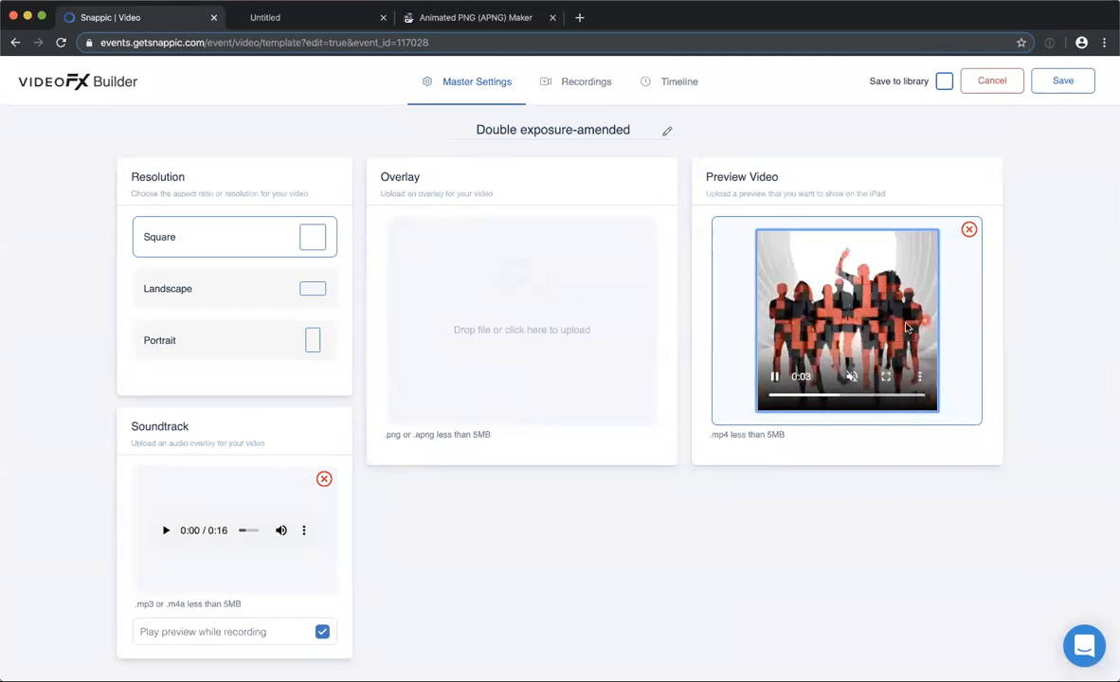
click(901, 532)
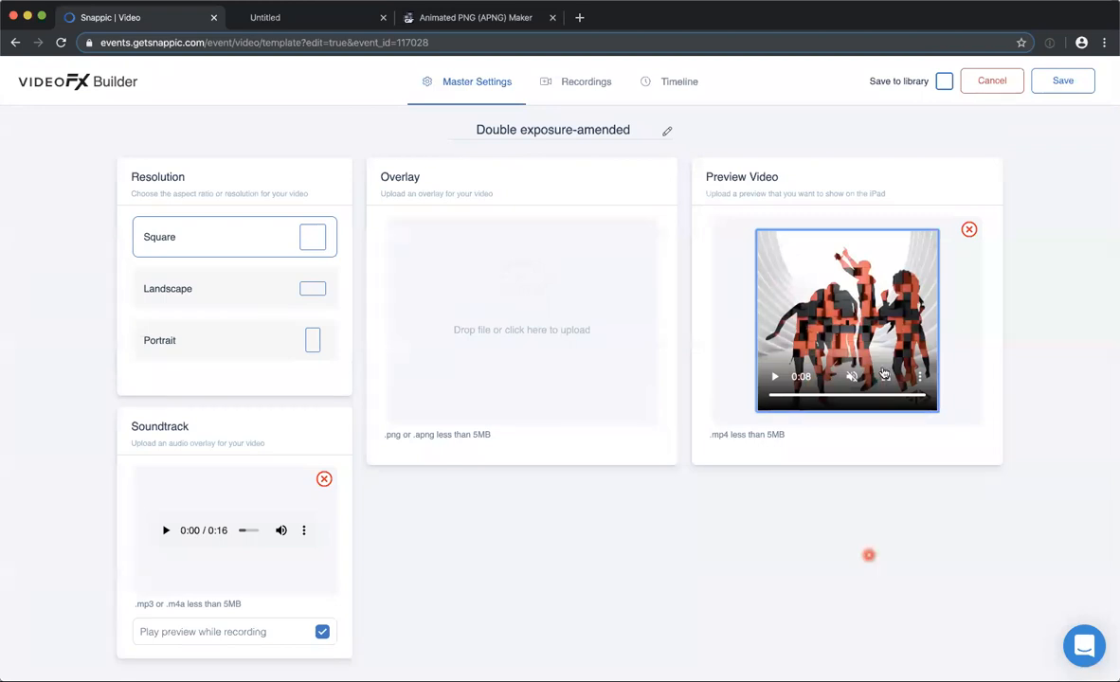
click(568, 83)
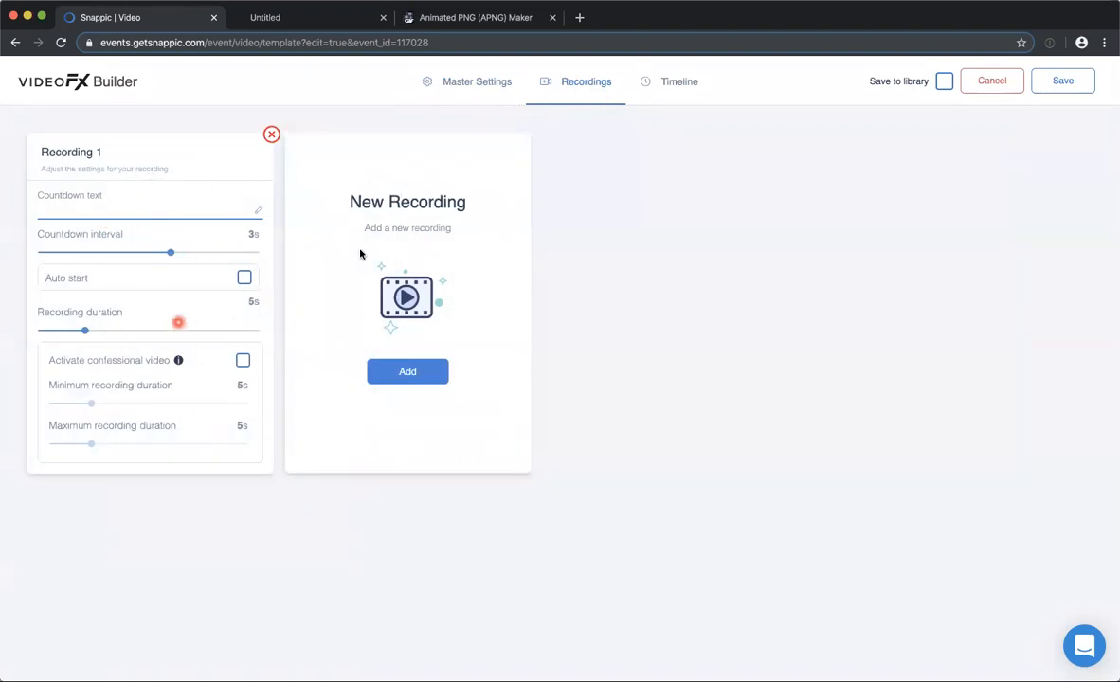
Move the Uploaded Video clip after the App Recorded Video clip on the timeline, and return it to first place.
click(675, 84)
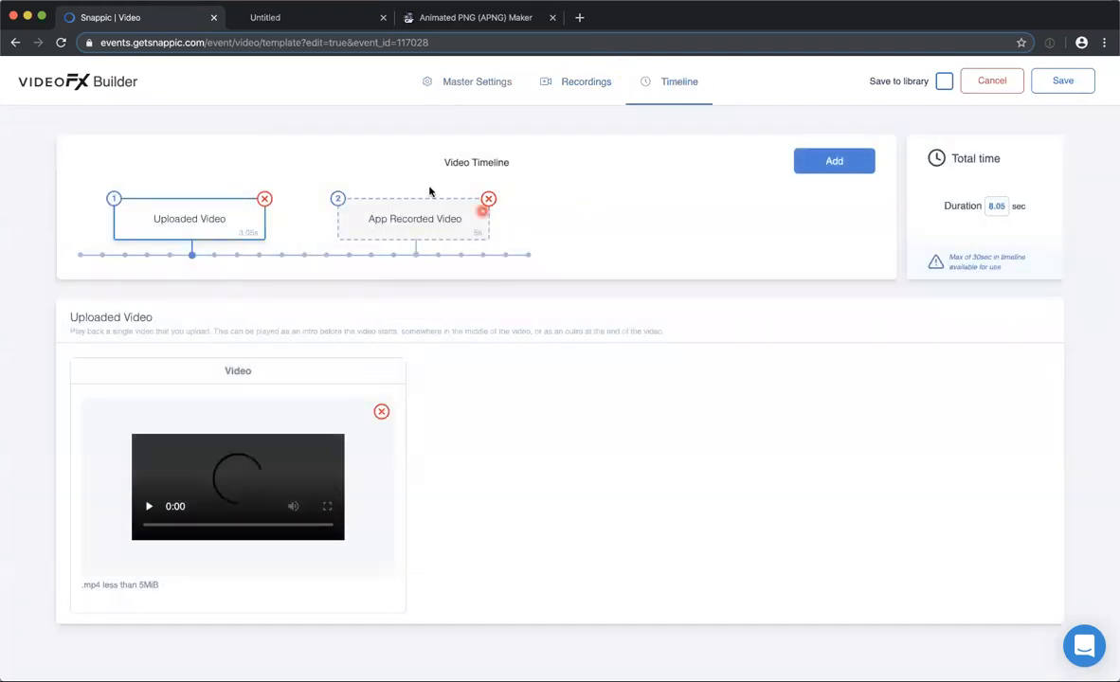
drag(183, 226, 510, 222)
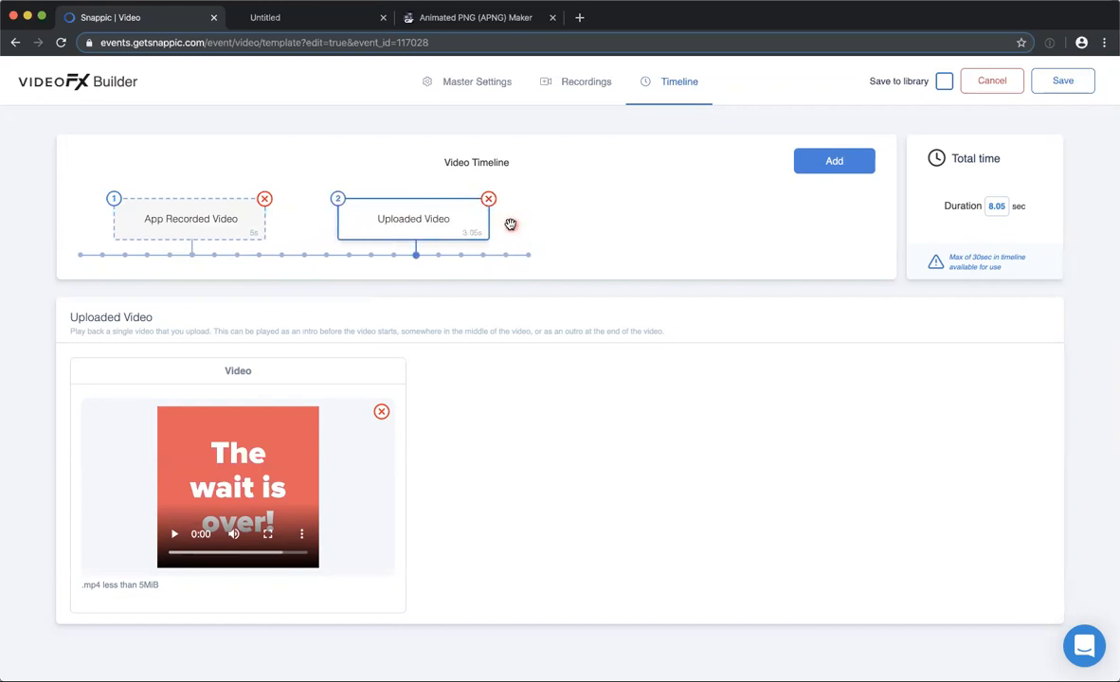
drag(400, 222, 187, 195)
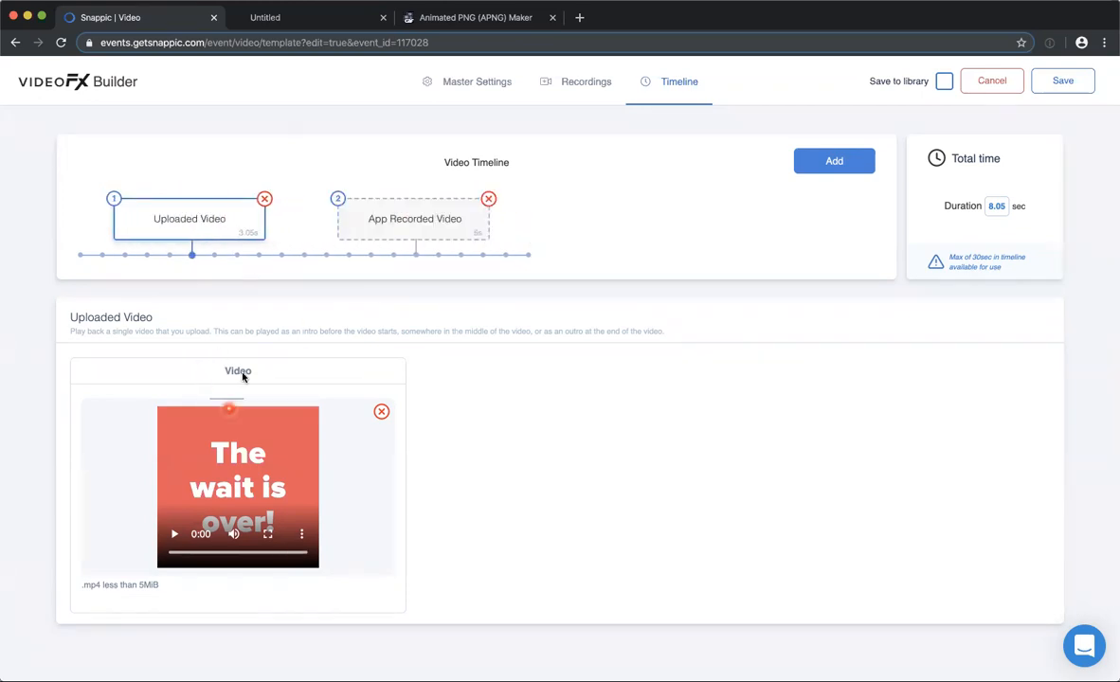
Examine the App Recorded Video clip's recording, effect, playback, frame and overlay settings.
click(410, 222)
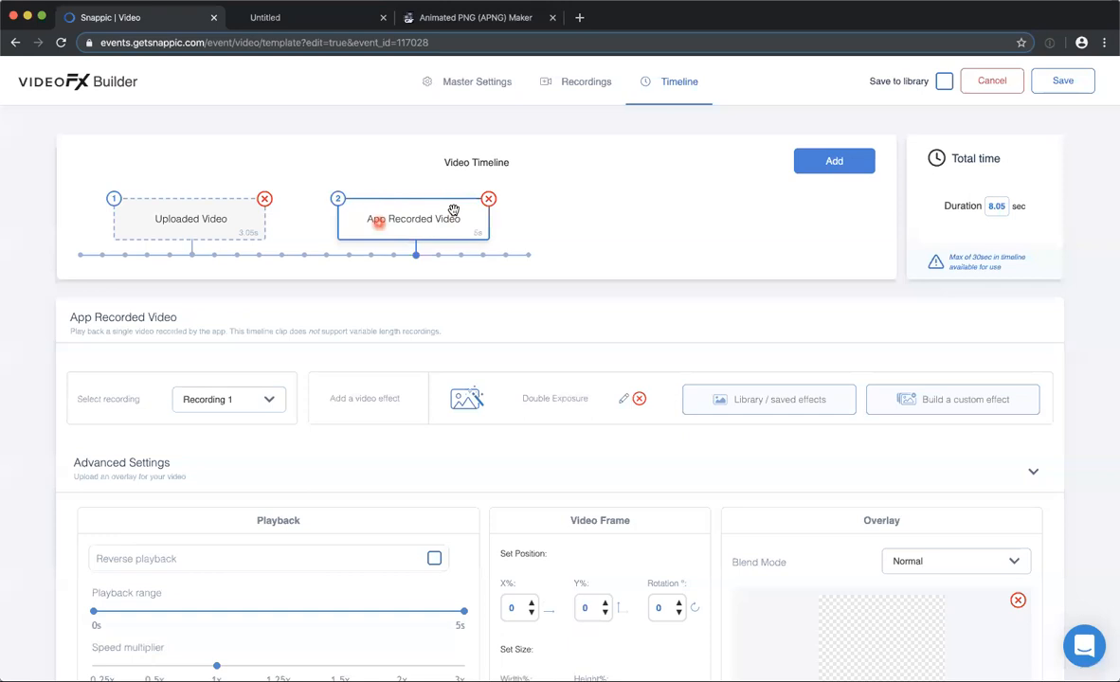
scroll(377, 388, down, 1)
scroll(365, 380, down, 1)
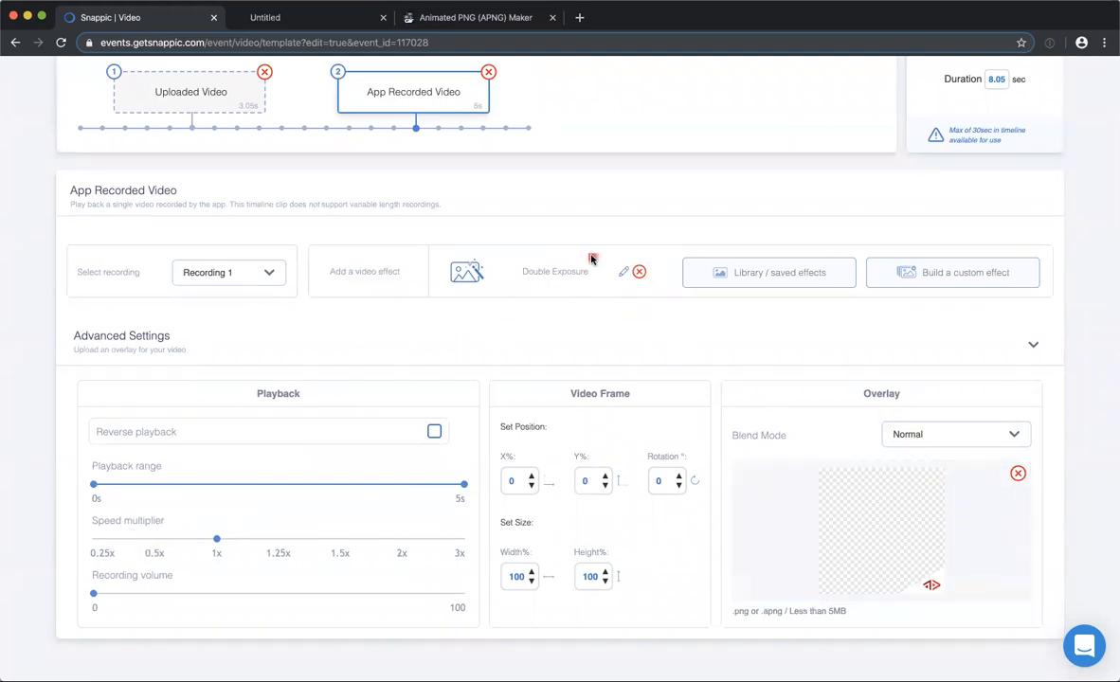
scroll(409, 135, up, 2)
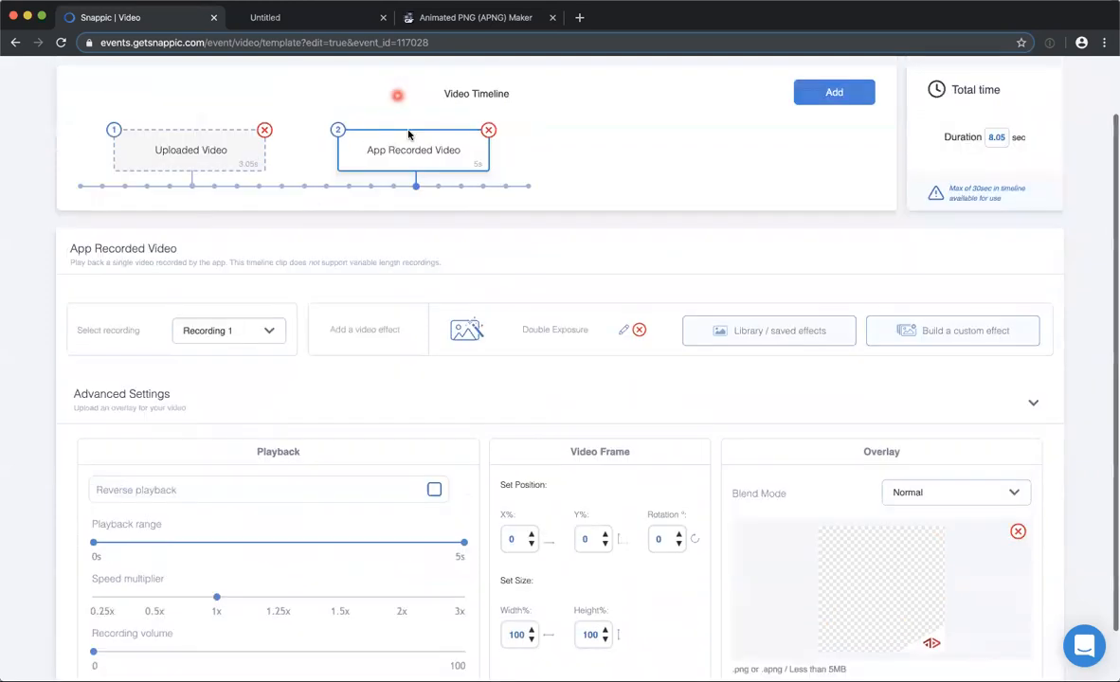
scroll(563, 148, up, 2)
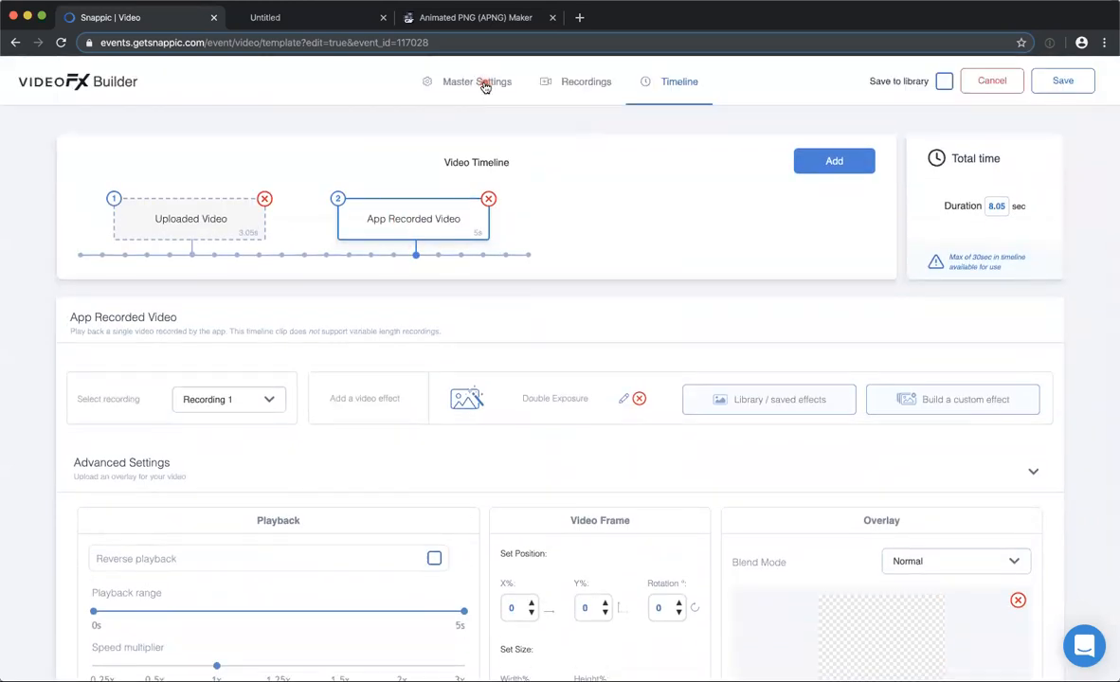
Recheck the template's master and recording settings and return to its timeline.
click(479, 83)
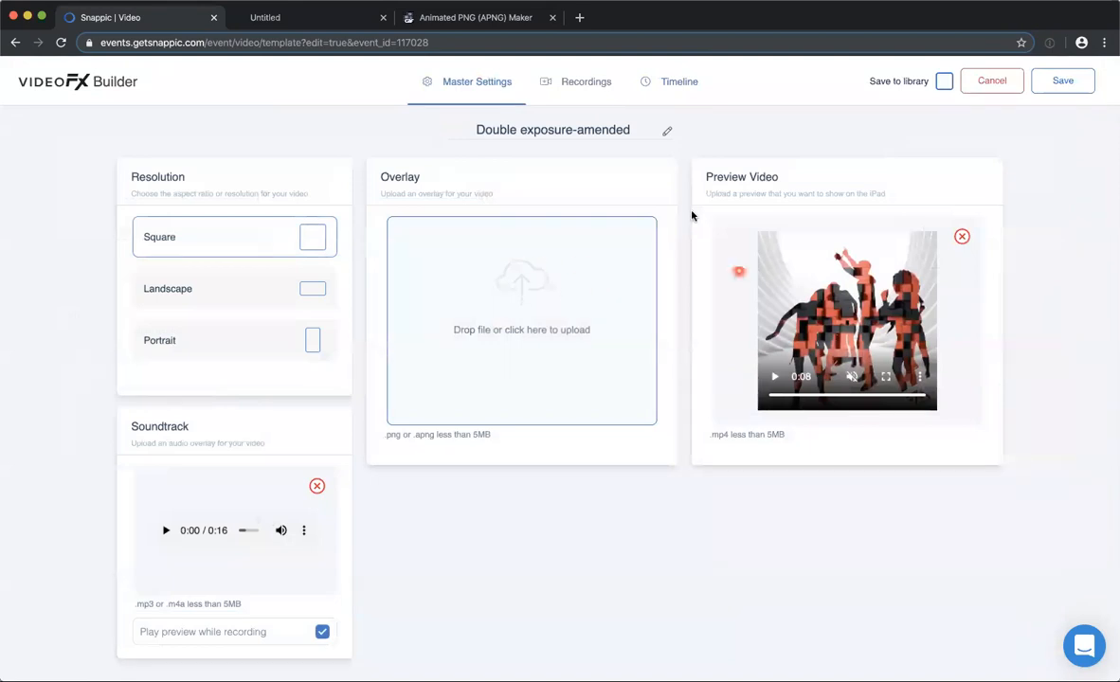
click(580, 81)
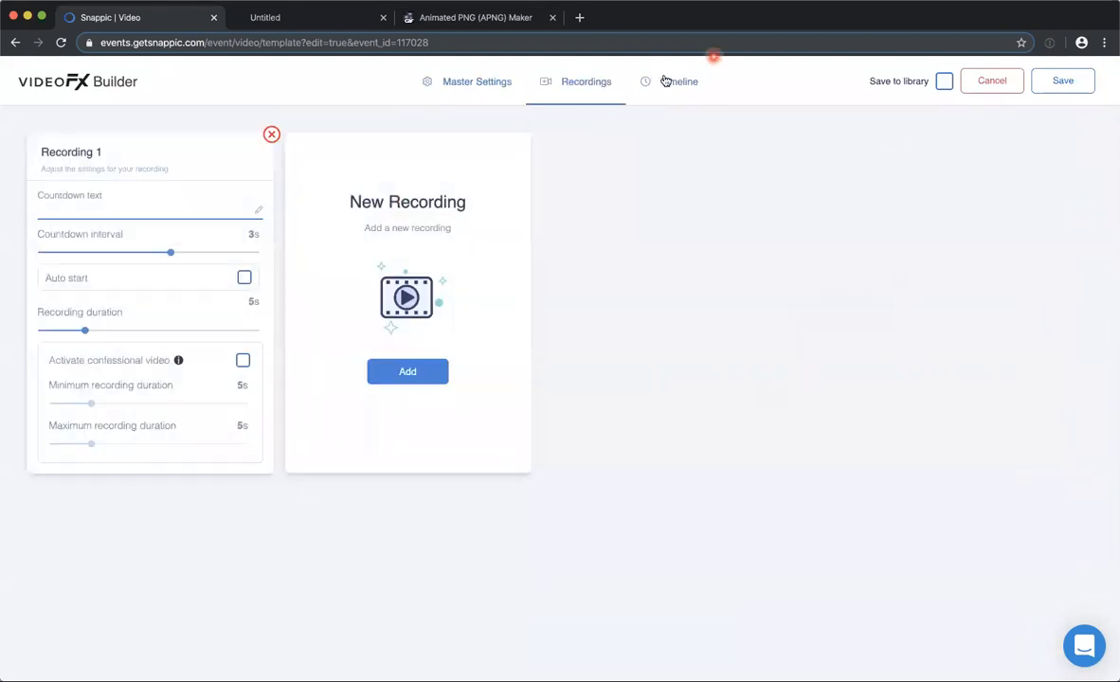
click(665, 81)
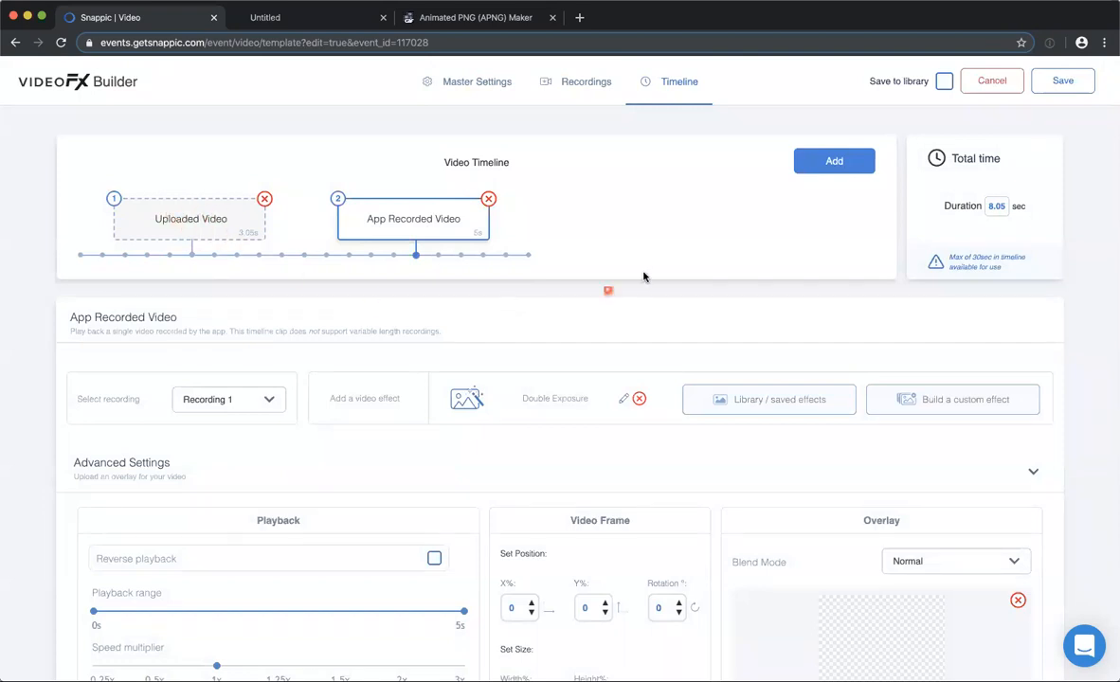
Try different Foreground Opacity values in the App Recorded Video clip's Double Exposure effect and discard the effect edits.
scroll(663, 276, down, 2)
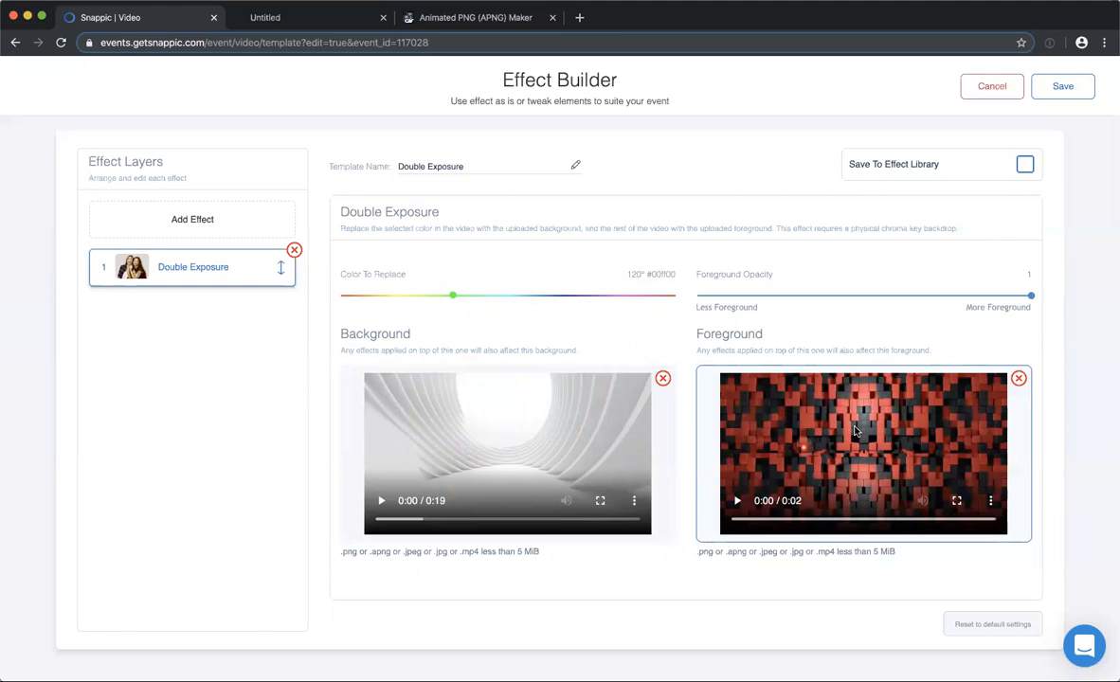
click(1027, 296)
drag(810, 337, 1027, 318)
click(846, 312)
click(1028, 299)
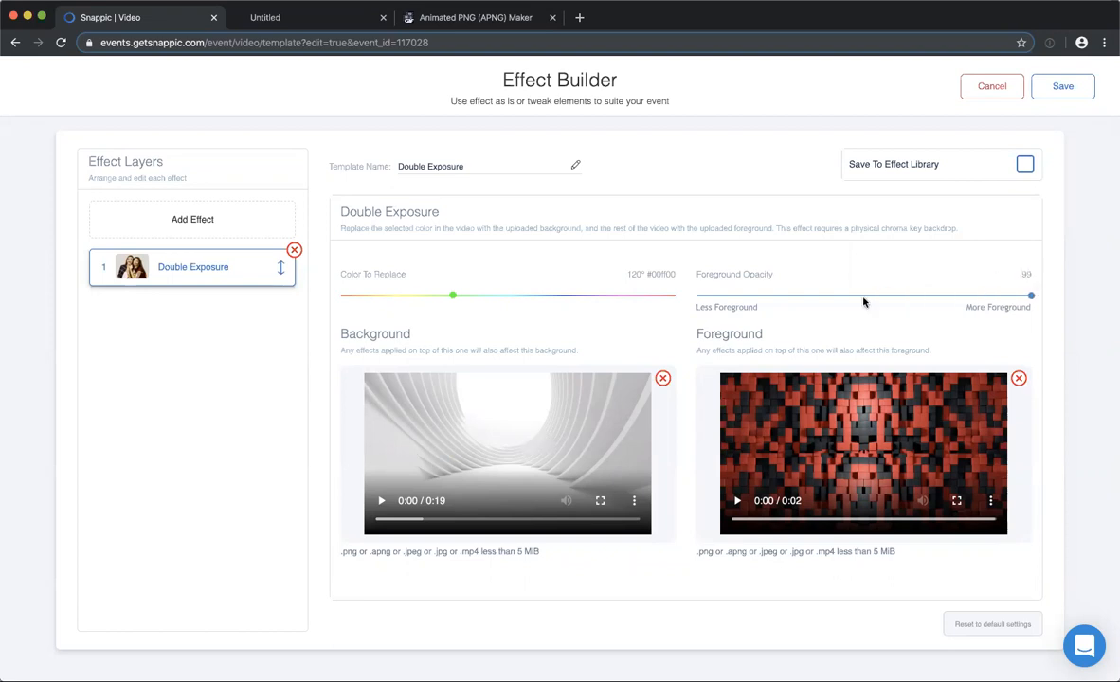
click(1028, 296)
click(988, 87)
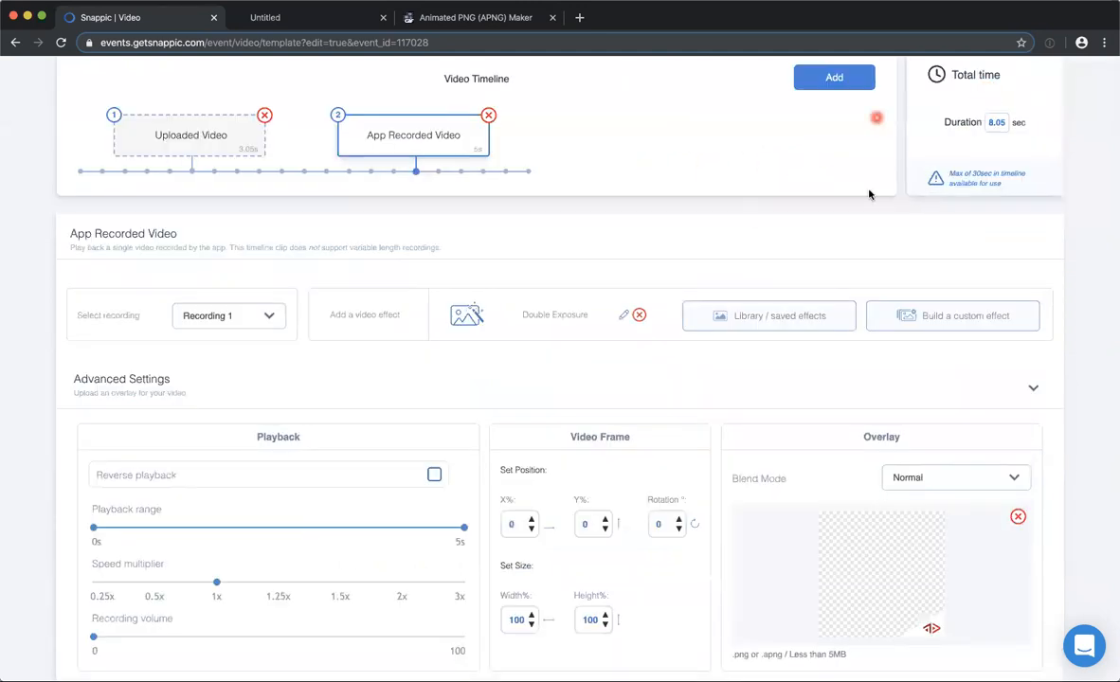
Leave the Double exposure-amended template without saving and open the Pizza Time (Green Screen) template.
scroll(870, 193, up, 2)
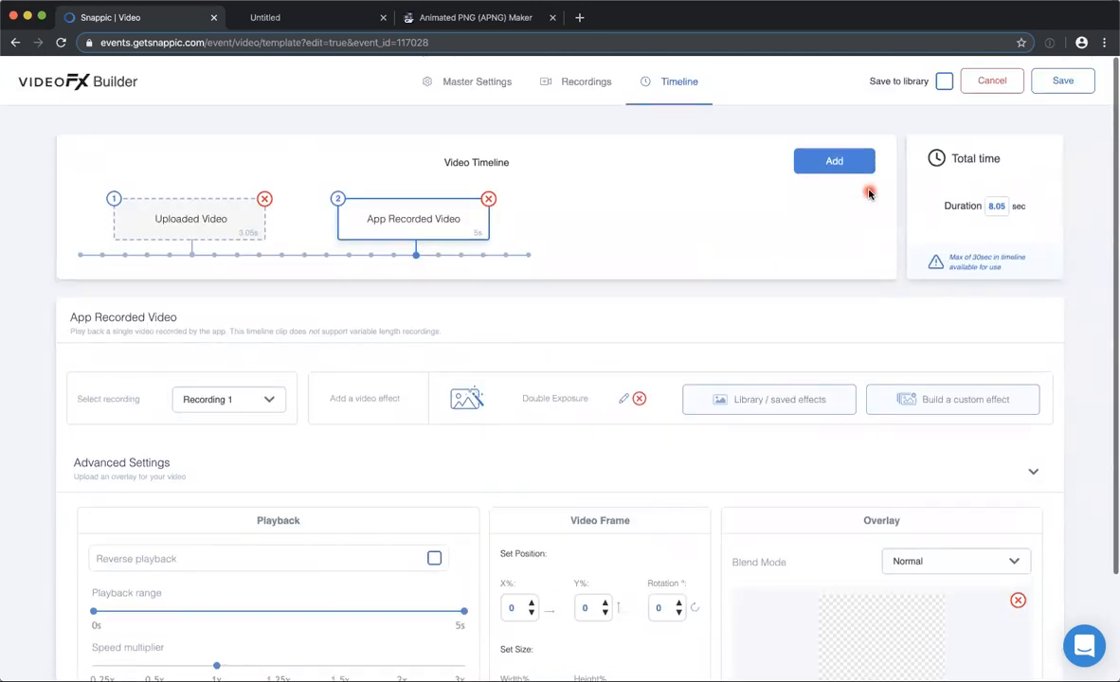
click(990, 80)
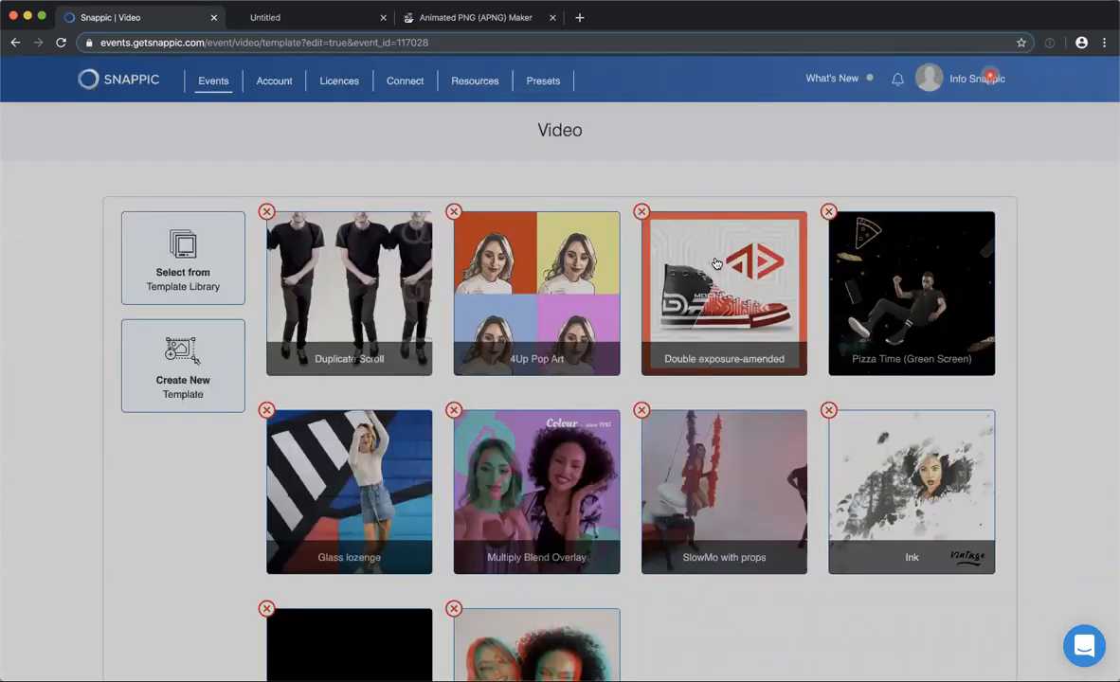
scroll(902, 247, down, 1)
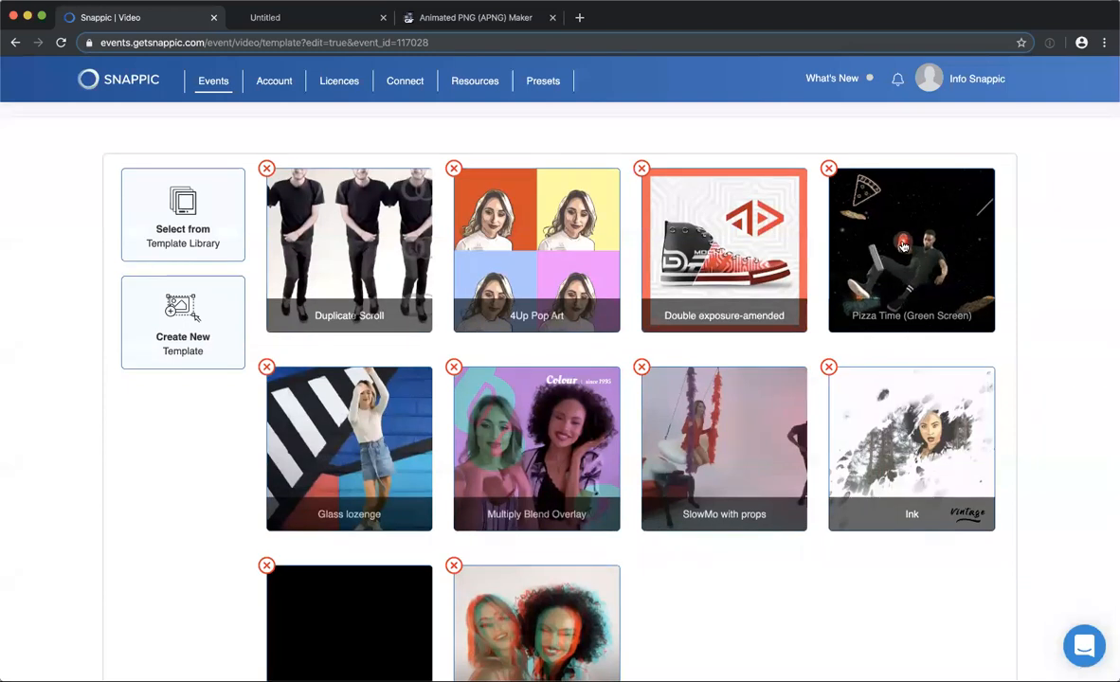
scroll(679, 274, up, 1)
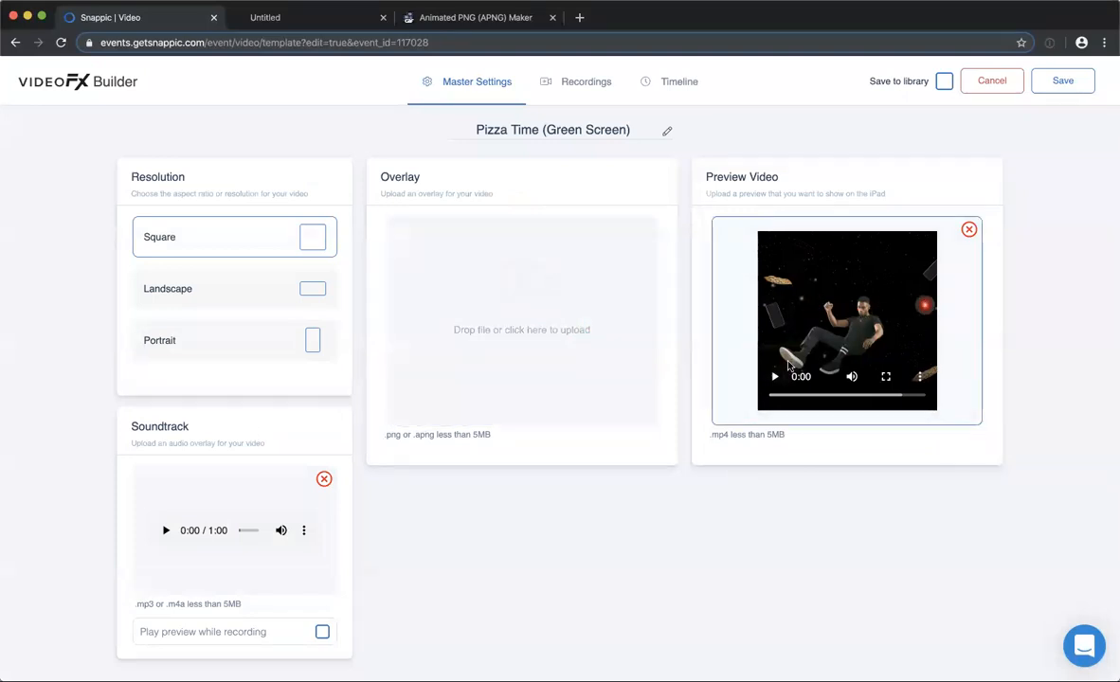
Play the Pizza Time preview video muted and check the template's recording settings.
click(852, 377)
click(775, 376)
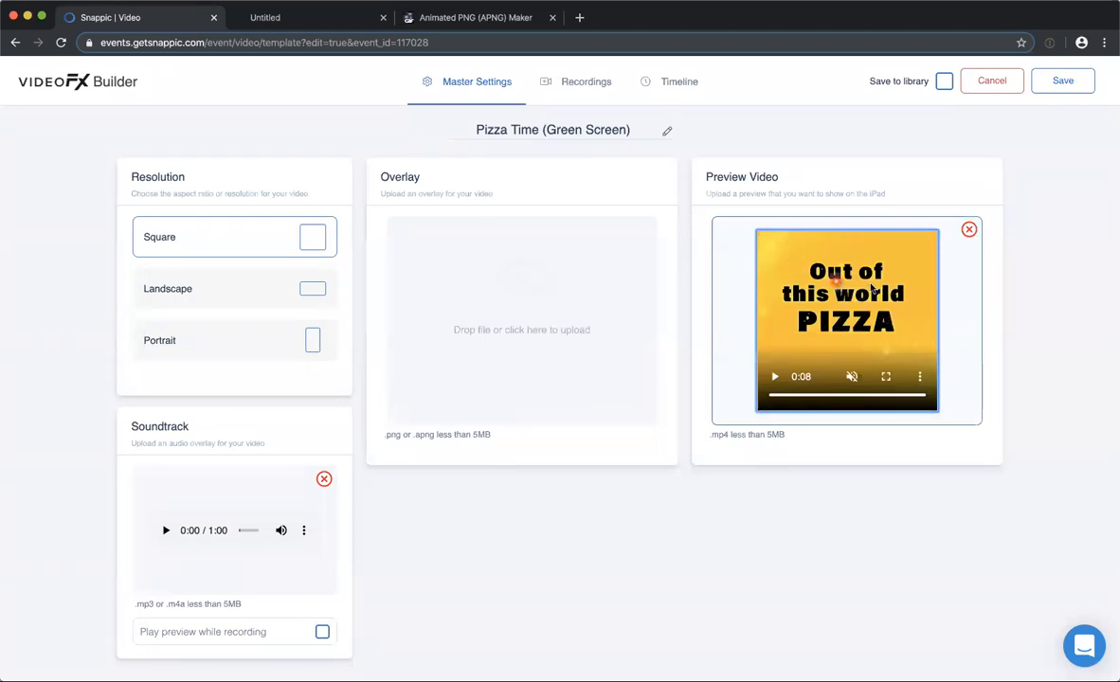
click(776, 378)
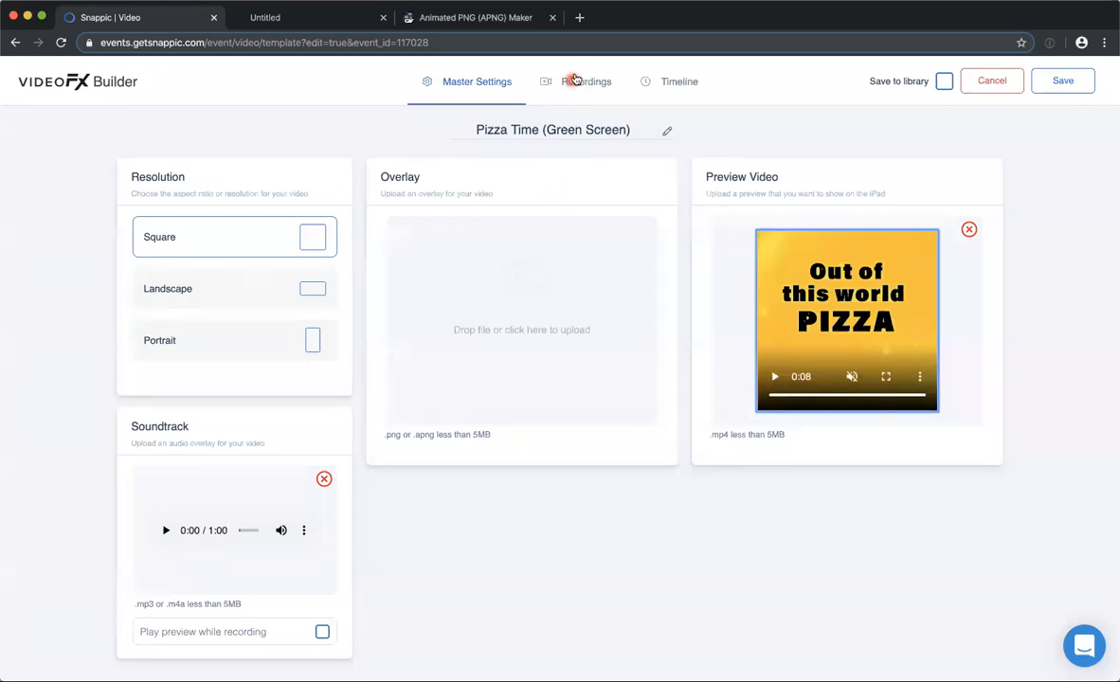
click(575, 79)
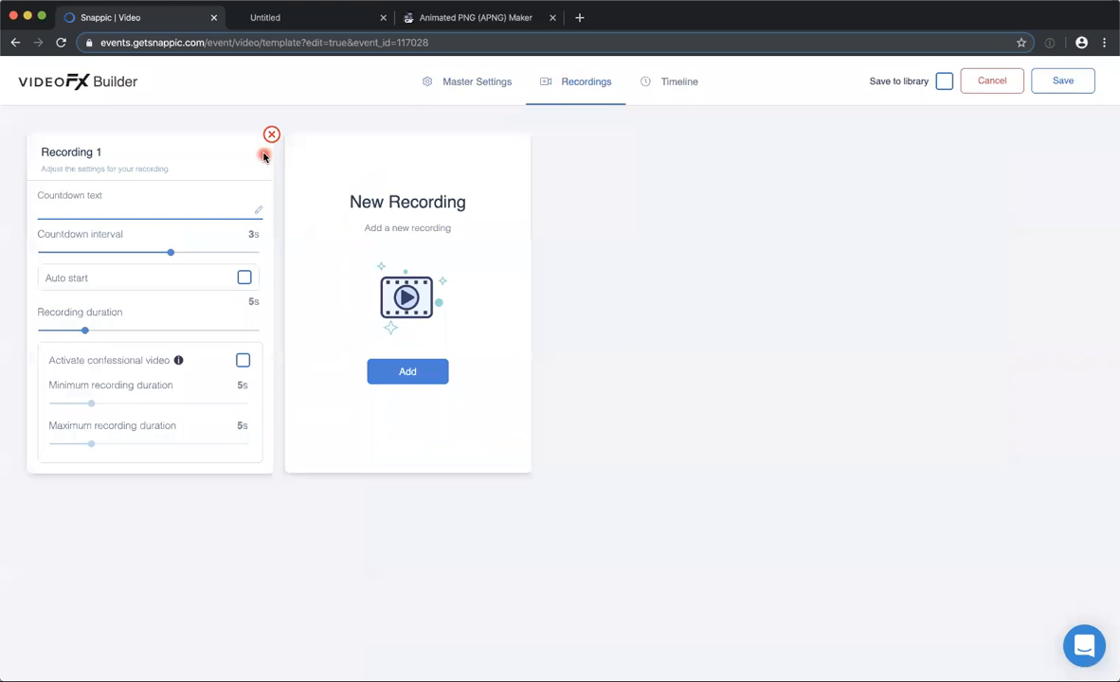
Examine the Uploaded Video and App Recorded Video clips on the timeline, including recording, effect, playback, frame and overlay settings.
click(675, 82)
scroll(373, 225, down, 1)
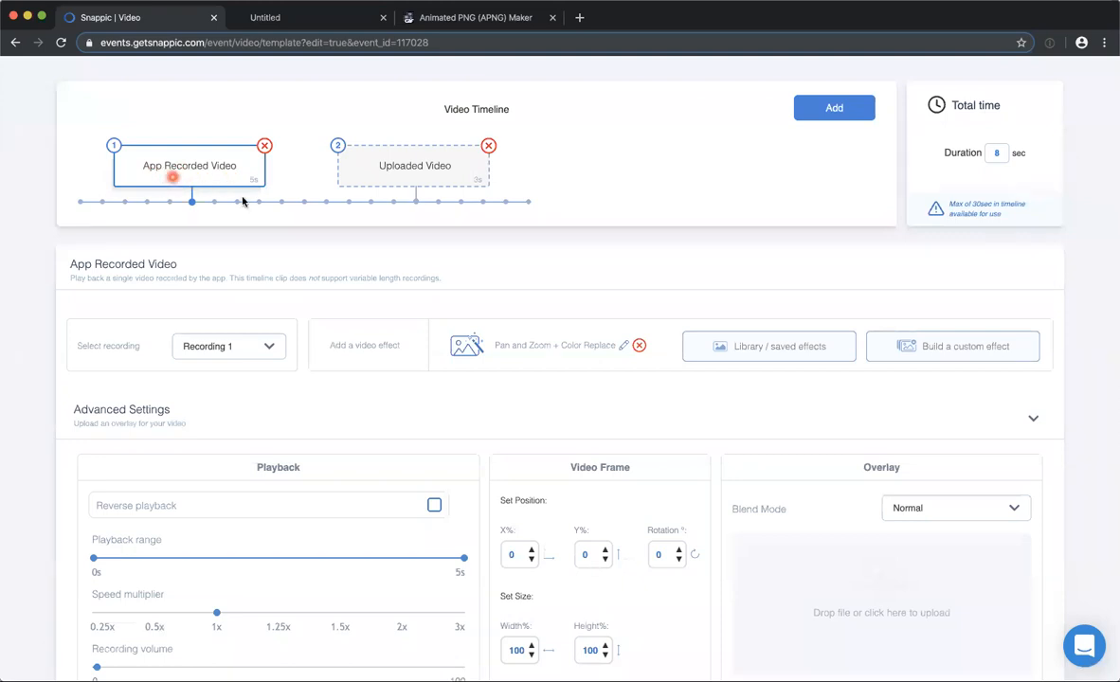
click(386, 166)
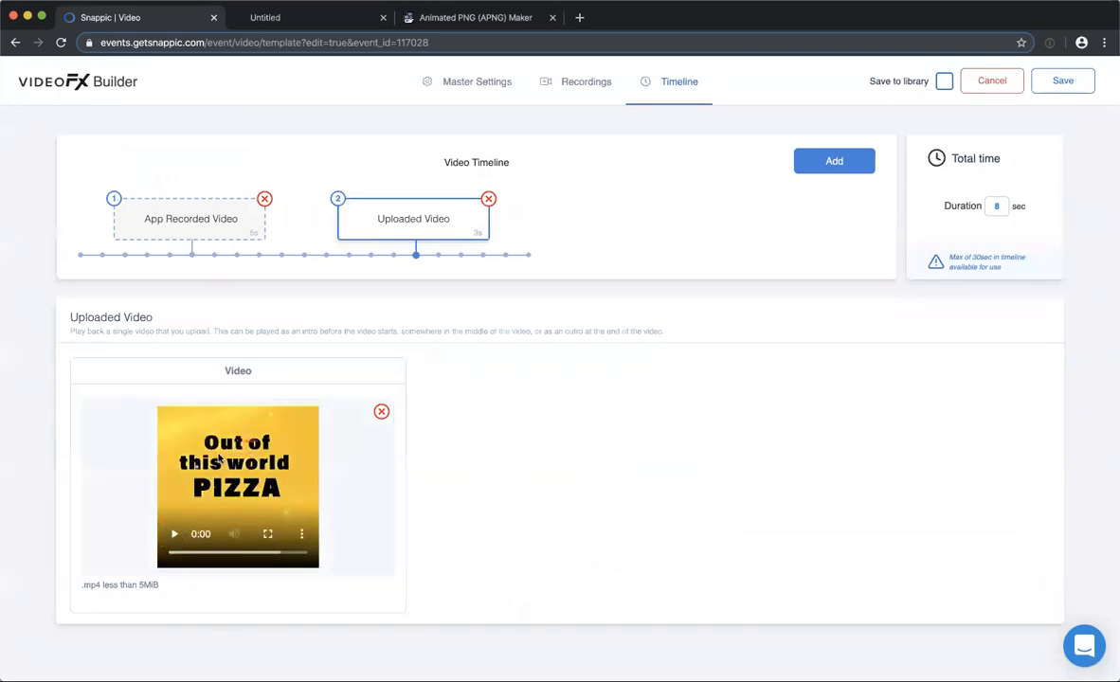
click(192, 221)
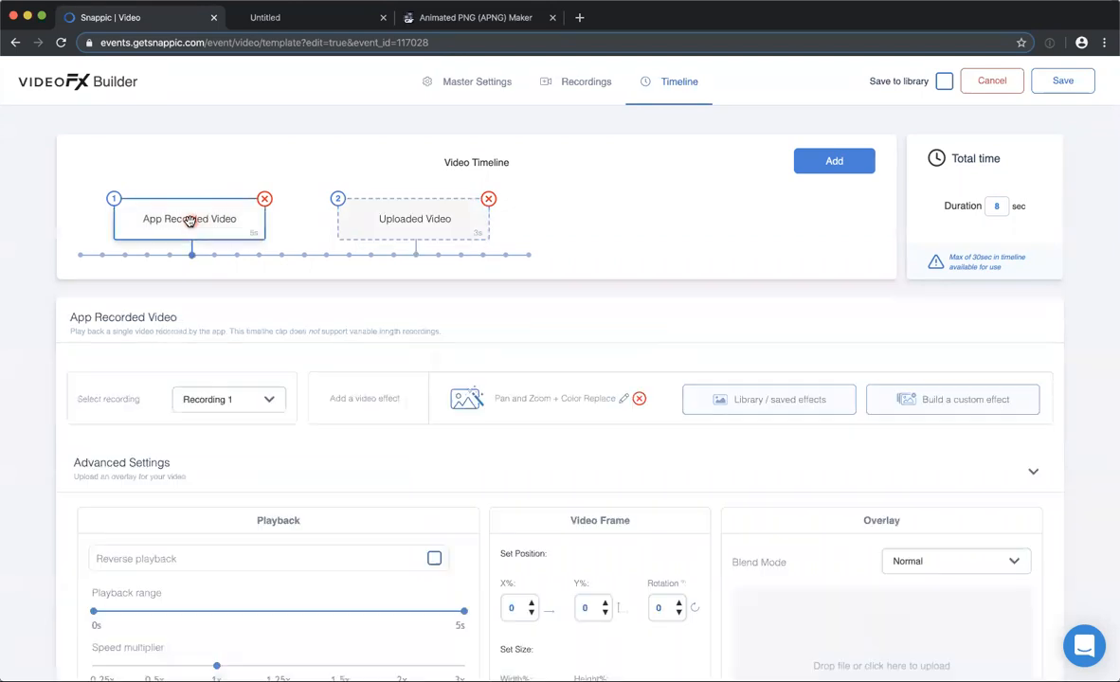
scroll(408, 339, down, 2)
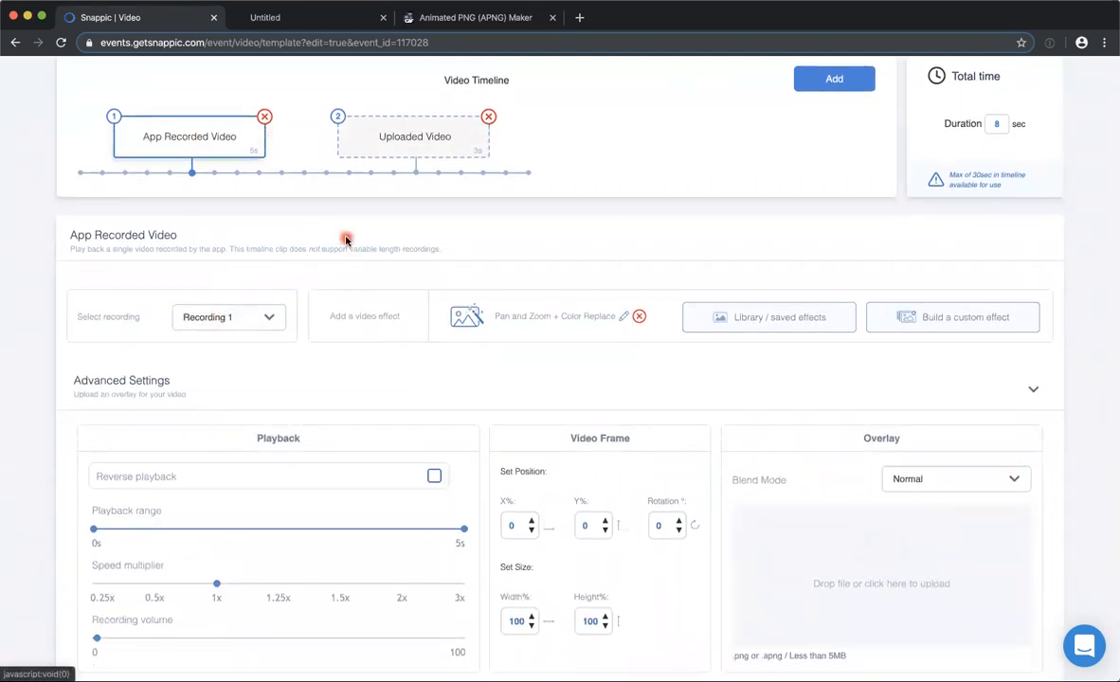
scroll(250, 411, up, 2)
click(248, 402)
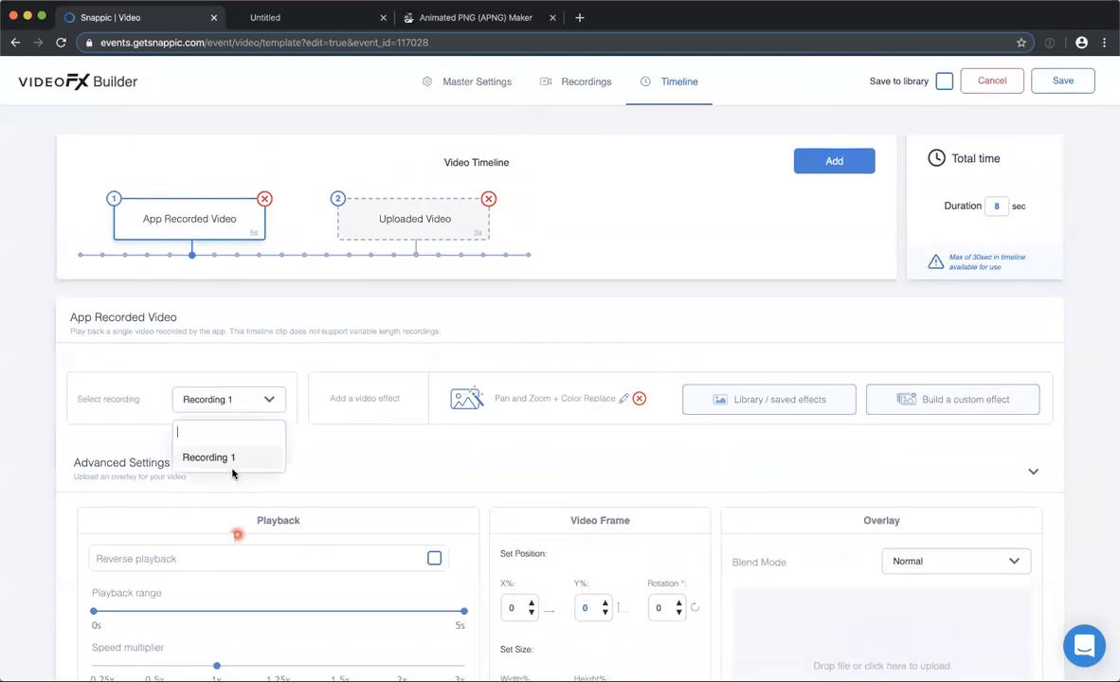
click(335, 346)
scroll(424, 357, down, 3)
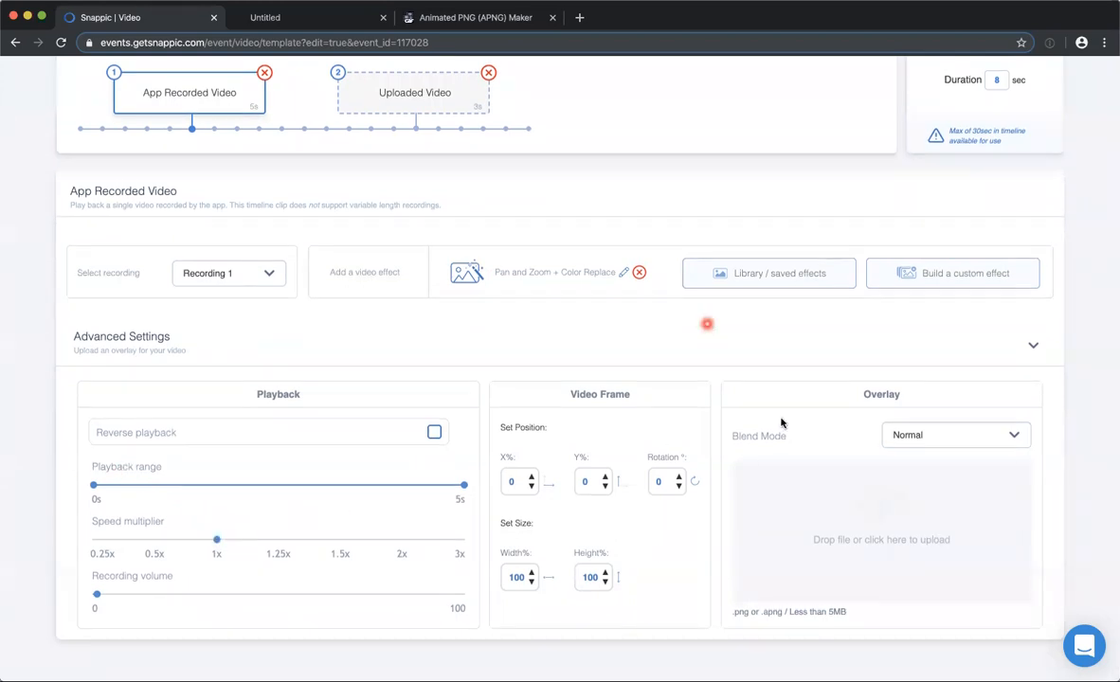
scroll(739, 421, up, 2)
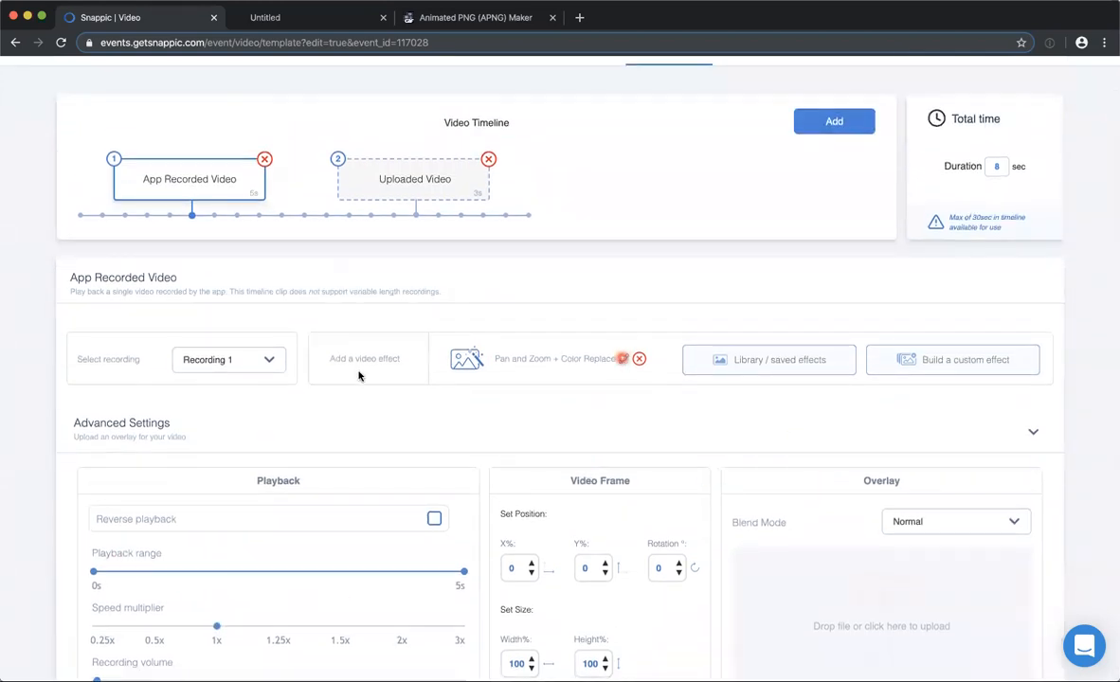
In the Pan and Zoom layer, set initial Anchor Point X to 100% and Keyframe 1's anchor to X 0%, Y 40%, and preview the pan.
click(622, 358)
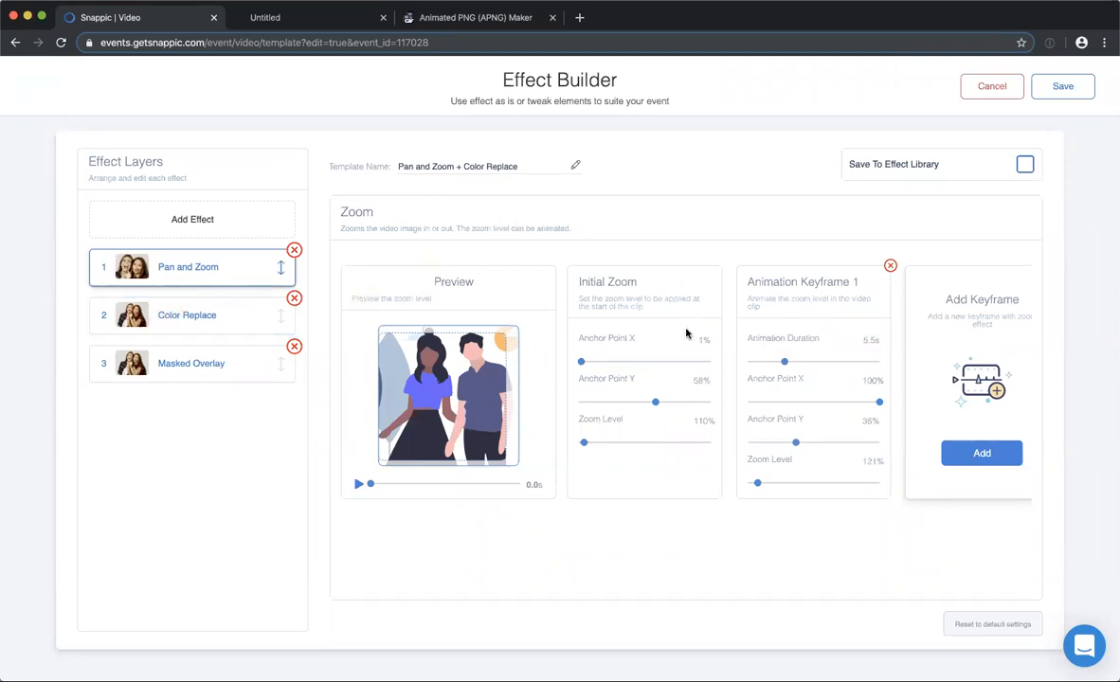
click(359, 486)
drag(581, 361, 733, 359)
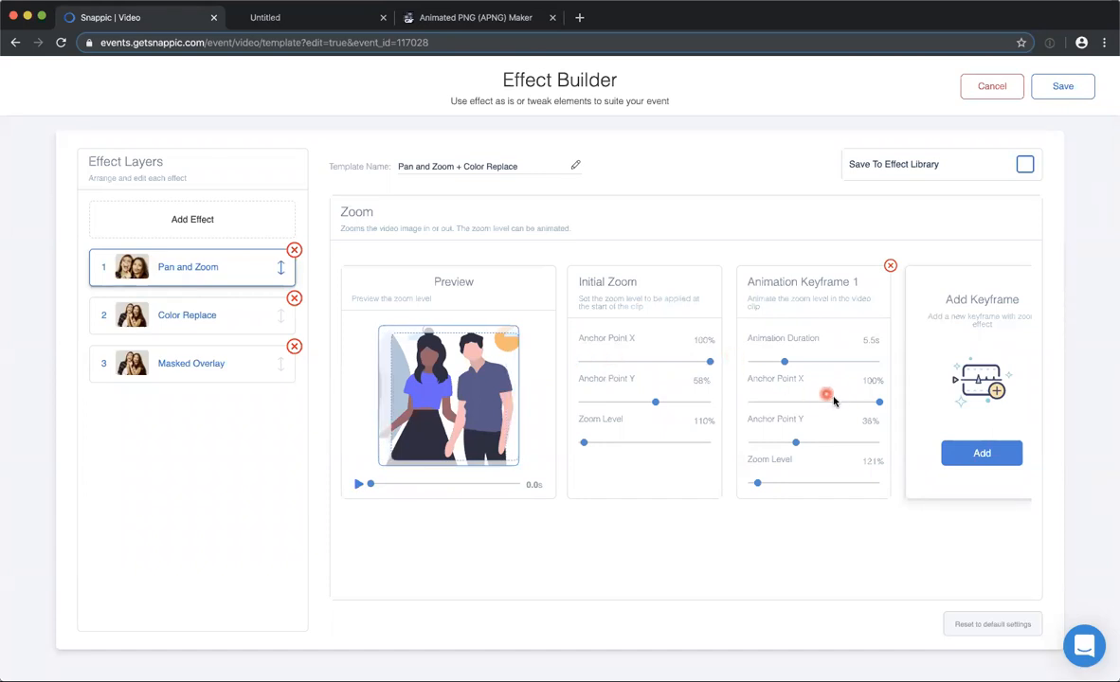
drag(370, 484, 519, 484)
drag(795, 442, 743, 445)
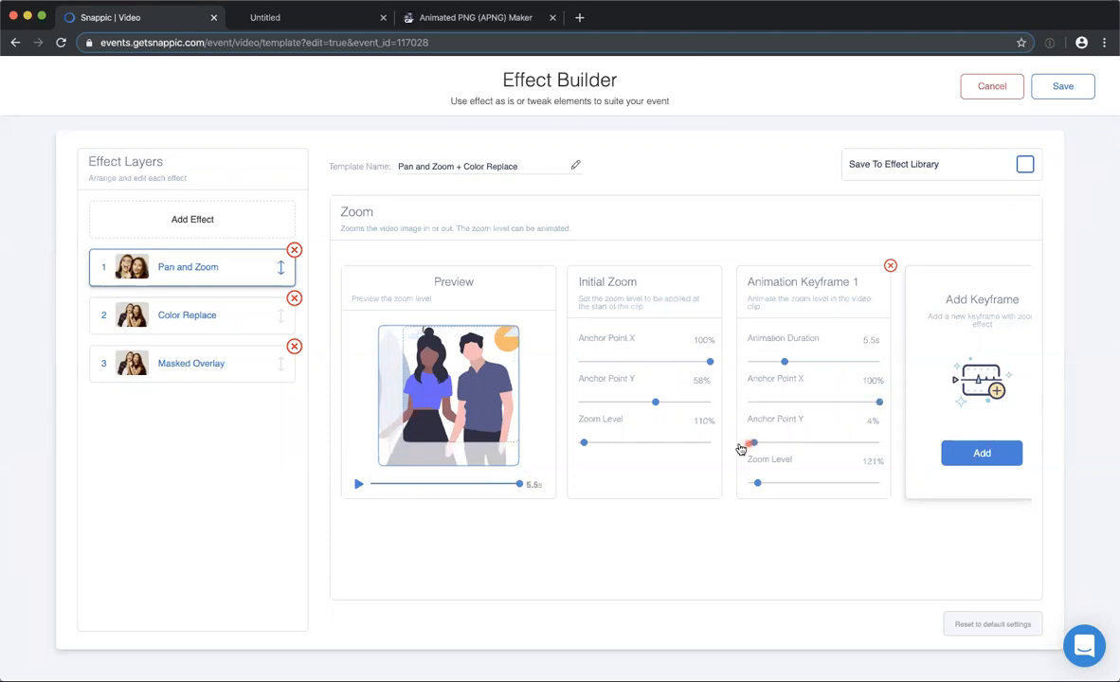
click(801, 443)
drag(880, 406, 707, 405)
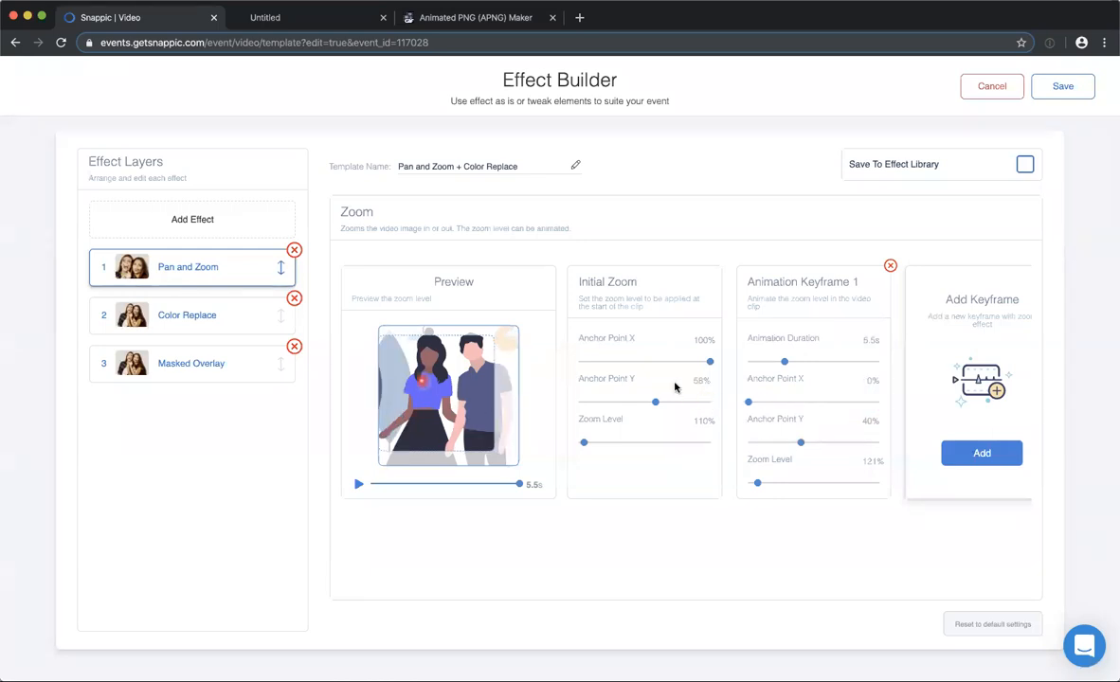
click(360, 484)
drag(501, 485, 375, 485)
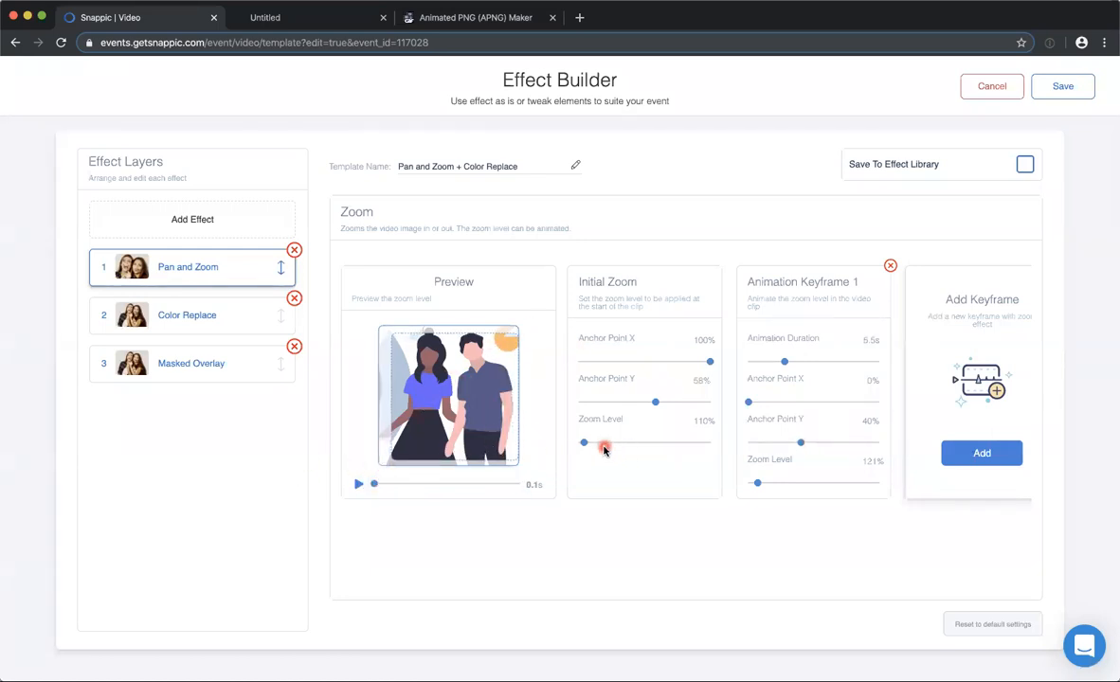
Set the Zoom Level to 115% for both Initial Zoom and Animation Keyframe 1, and check the end frame.
drag(583, 444, 585, 443)
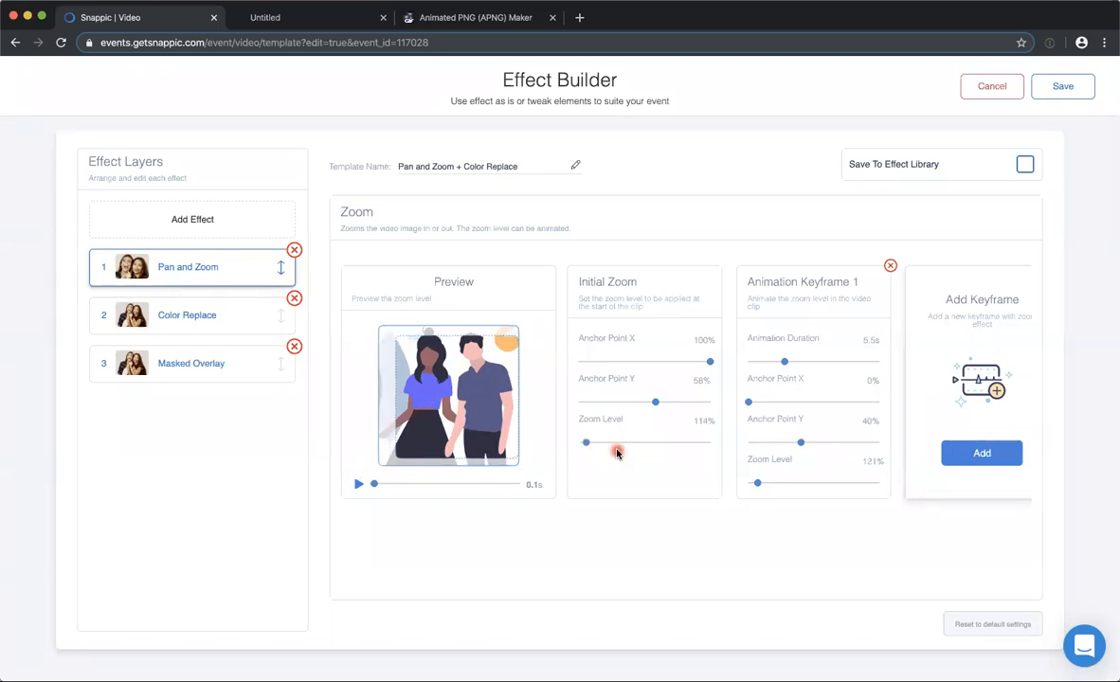
key(Right)
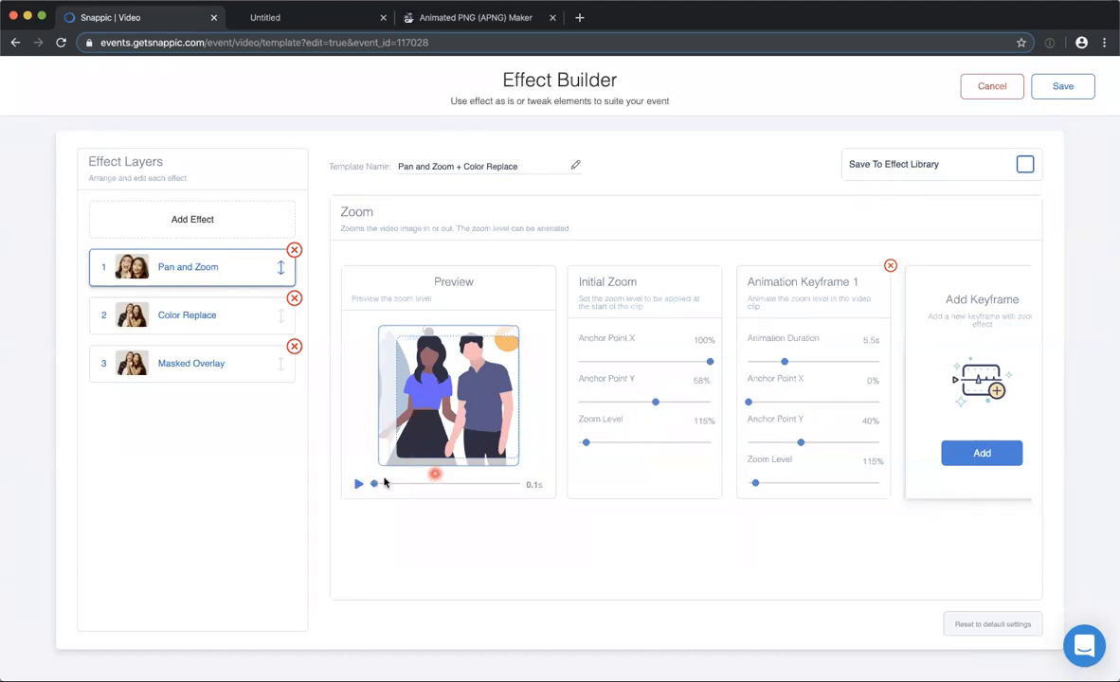
drag(376, 484, 575, 474)
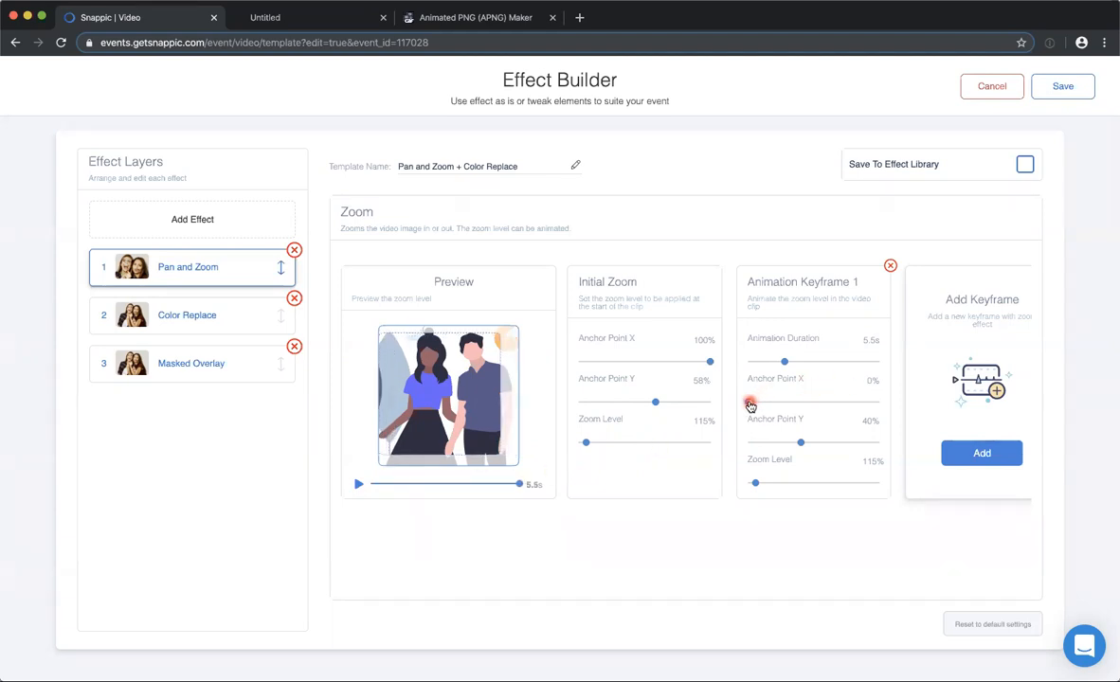
Set Animation Keyframe 1's Anchor Point Y to 58%, preview the pan, and save the effect.
drag(772, 404, 733, 405)
drag(786, 443, 813, 444)
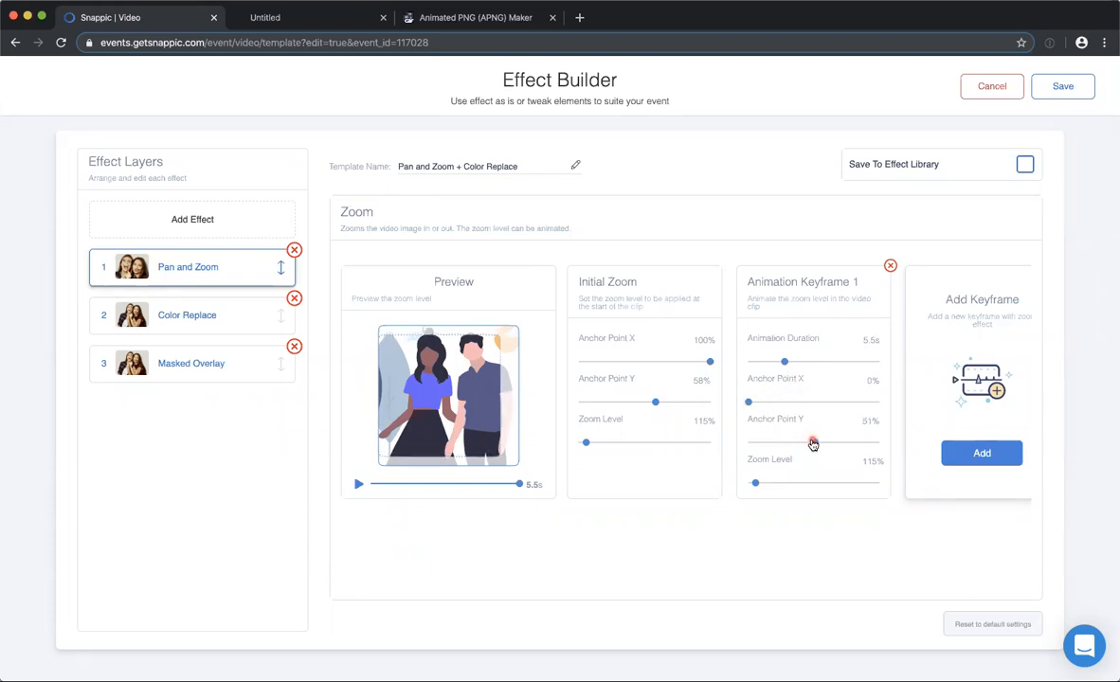
click(378, 484)
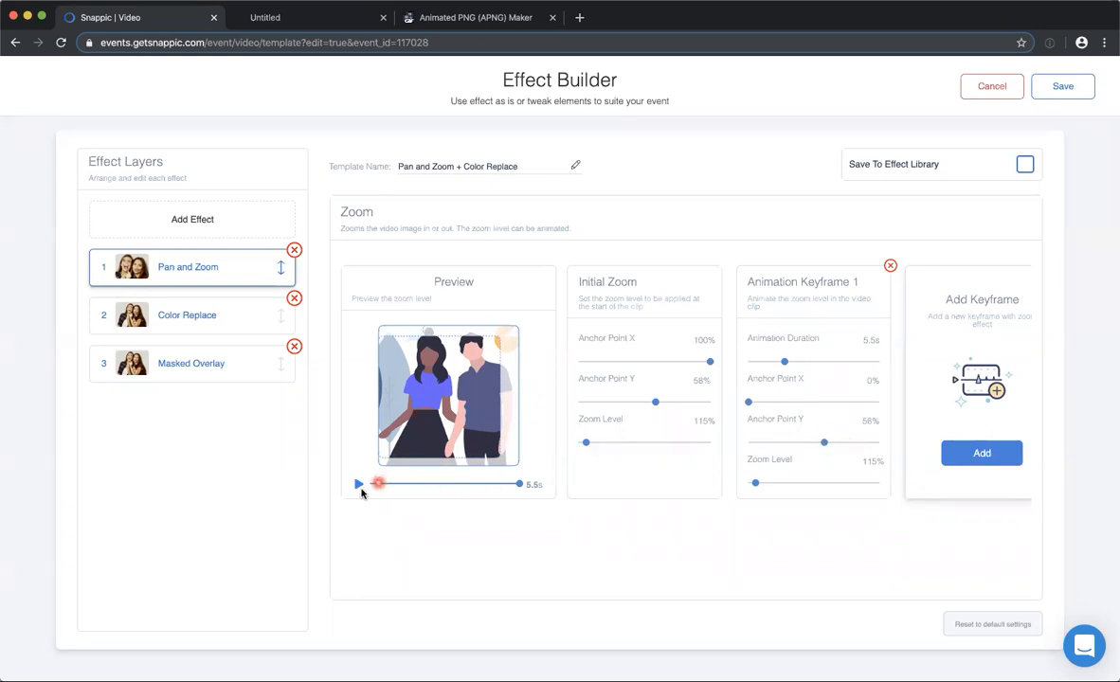
click(357, 486)
click(1065, 85)
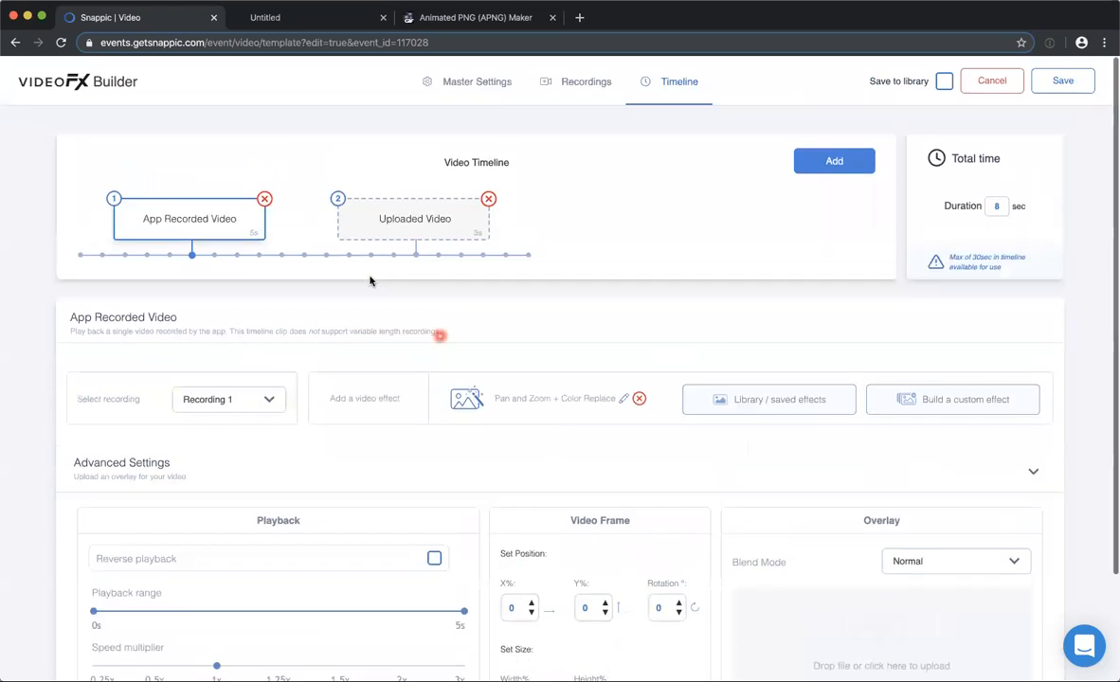
Reopen the Pan and Zoom + Color Replace effect and preview Keyframe 1 with animation durations of 8.5 s and 0.6 s.
click(622, 398)
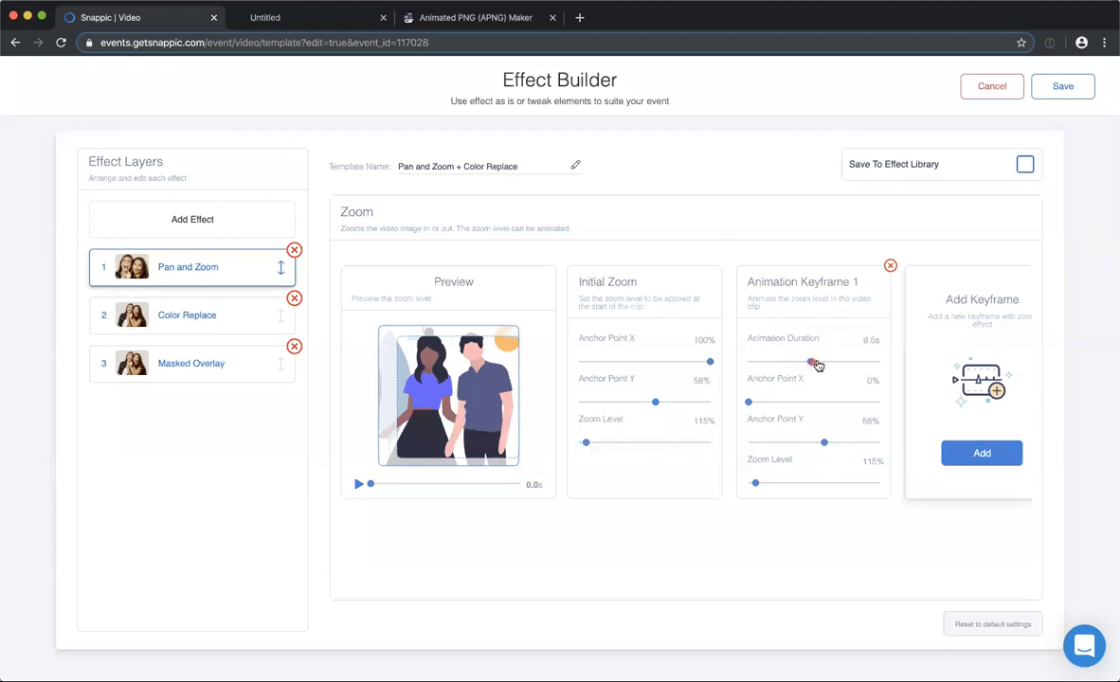
click(358, 485)
click(537, 561)
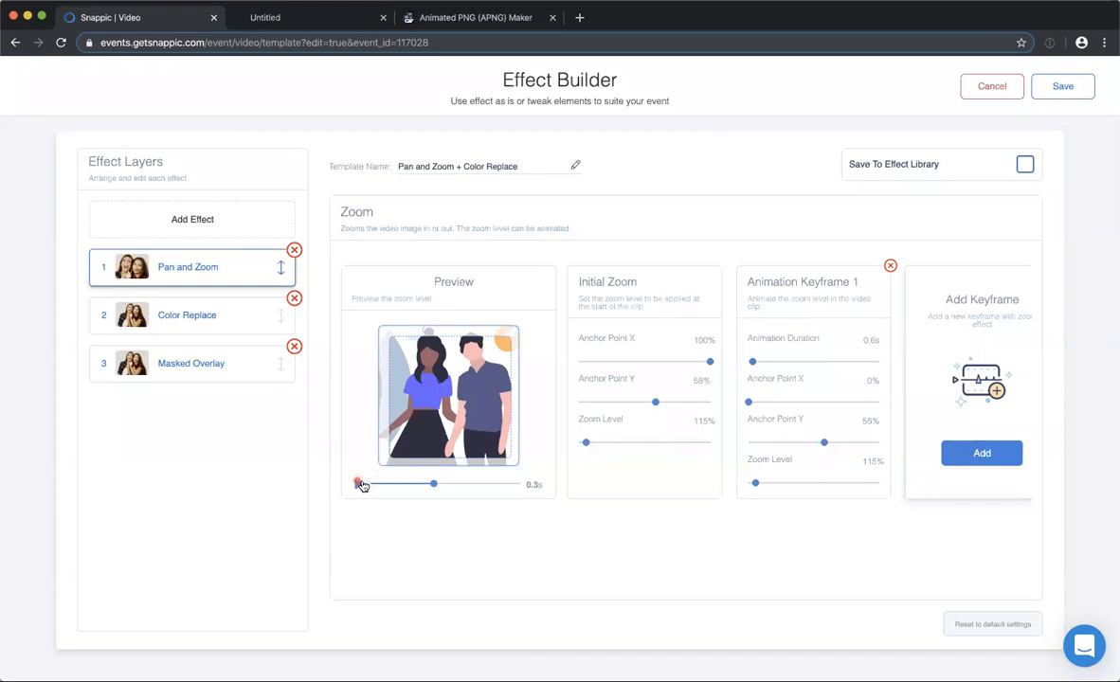
click(358, 485)
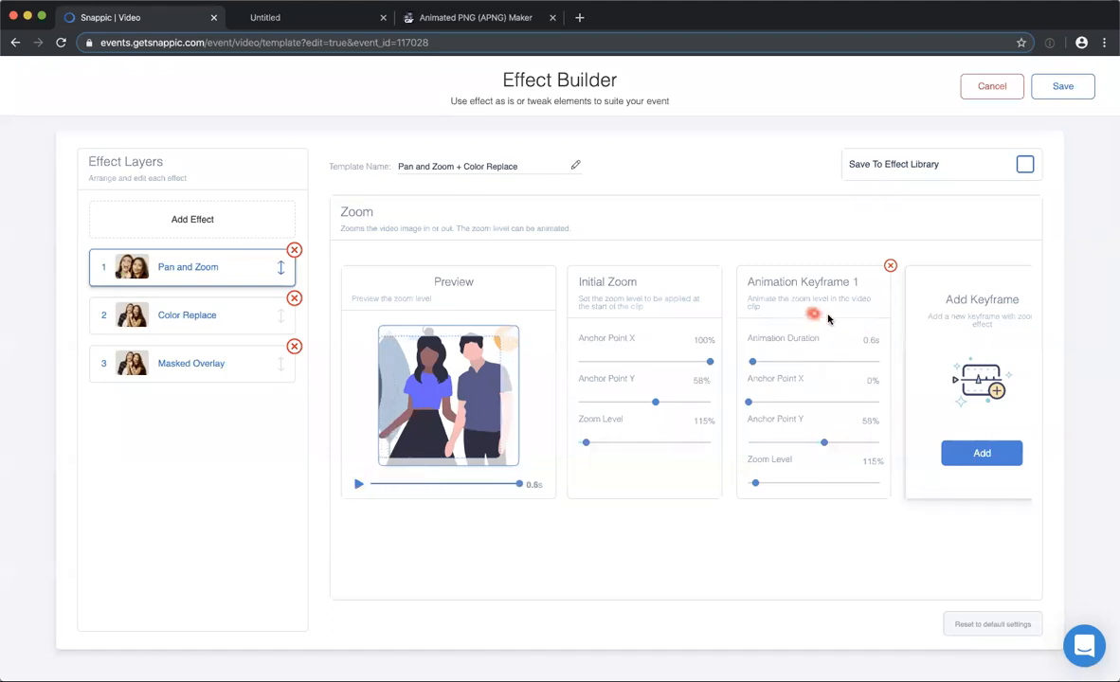
Set Animation Keyframe 1's duration to 3.0 s, and add and preview a second animation keyframe.
mouse_move(801, 365)
mouse_down()
mouse_move(855, 363)
mouse_move(798, 372)
mouse_up()
click(982, 453)
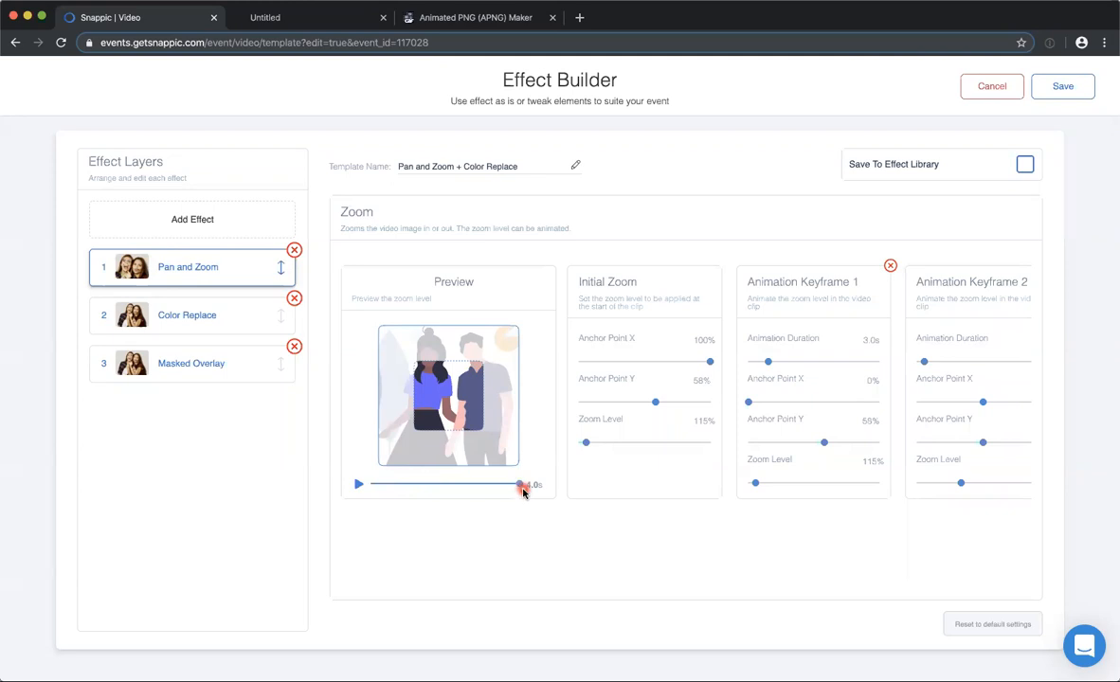
click(356, 485)
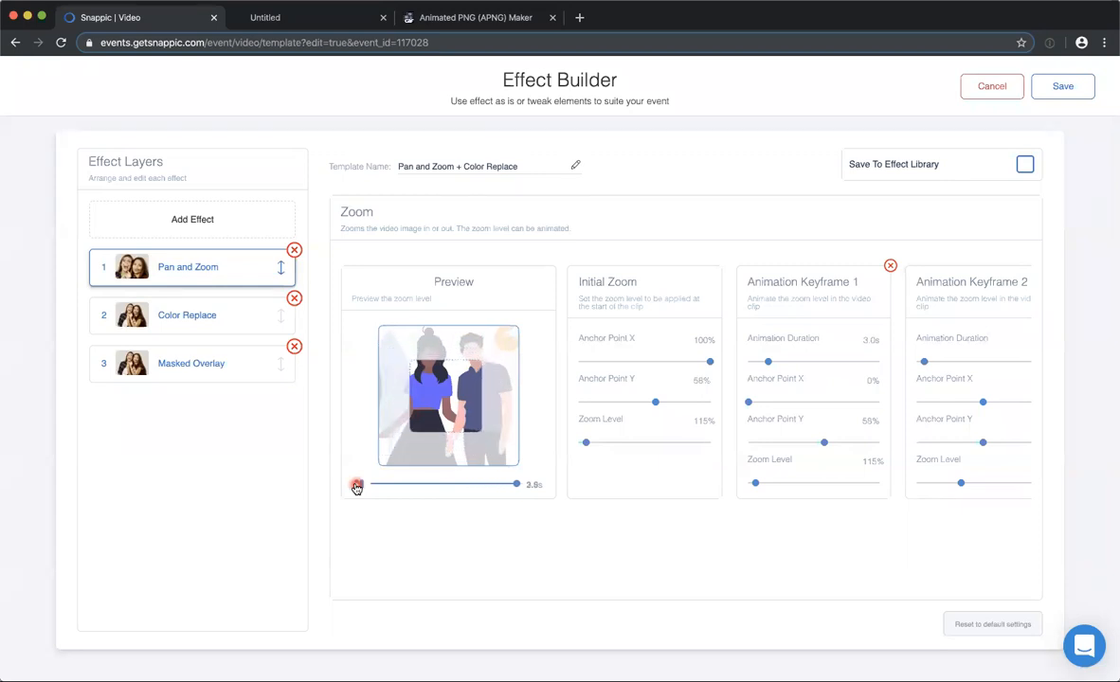
Set Animation Keyframe 2's duration to 2.0 s, Anchor Point X to 4% and Anchor Point Y to 0%, and preview the animation.
scroll(938, 314, right, 2)
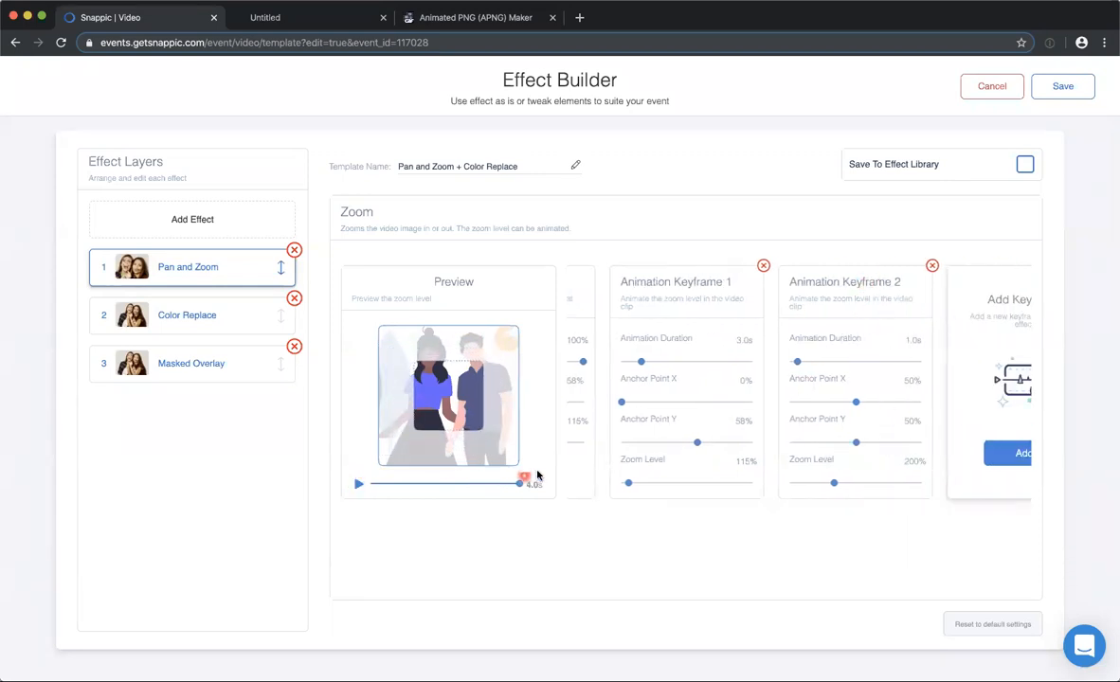
drag(857, 405, 797, 402)
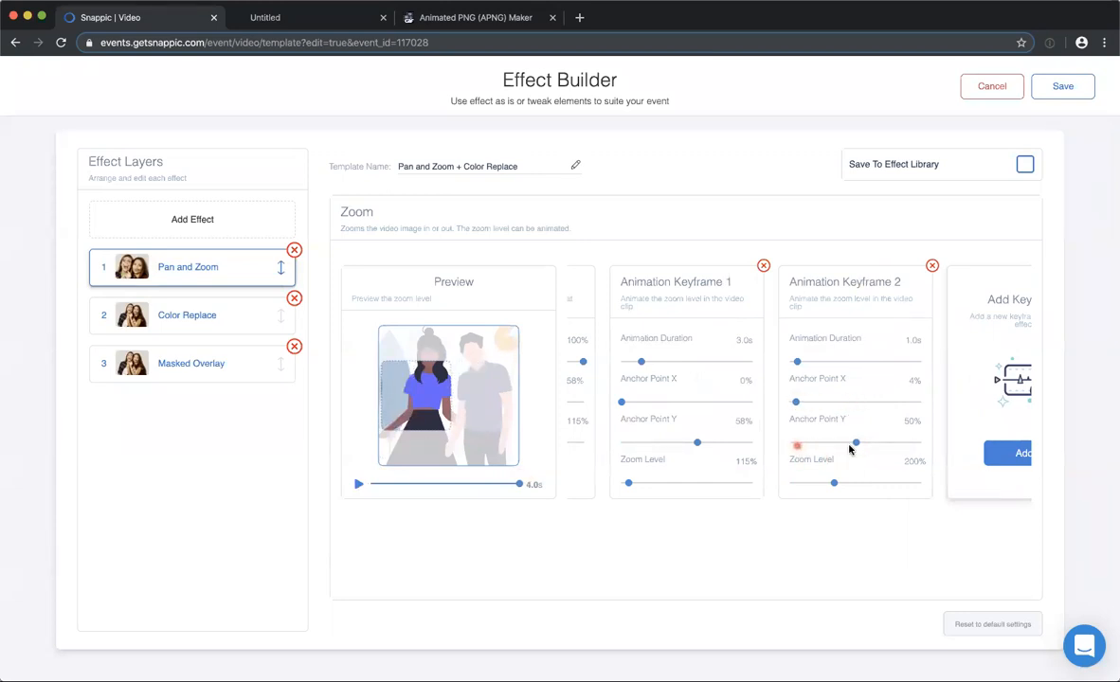
drag(820, 446, 782, 449)
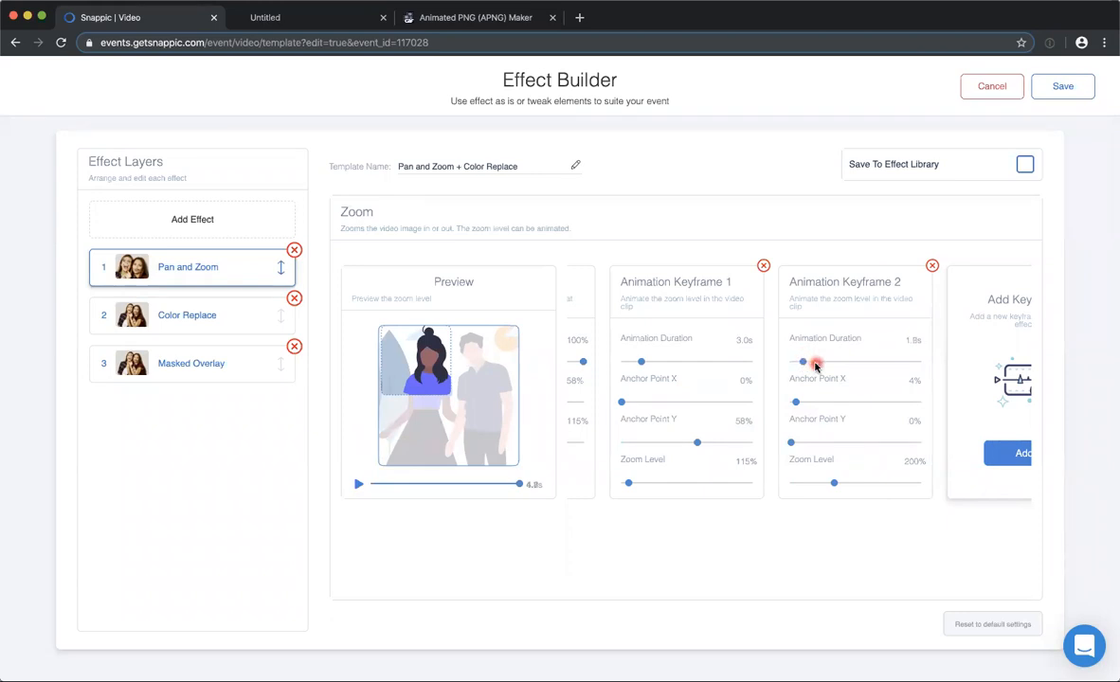
click(360, 488)
Inspect the Color Replace and Masked Overlay layers, playing the overlay video from its start and the clipping mask video.
click(223, 312)
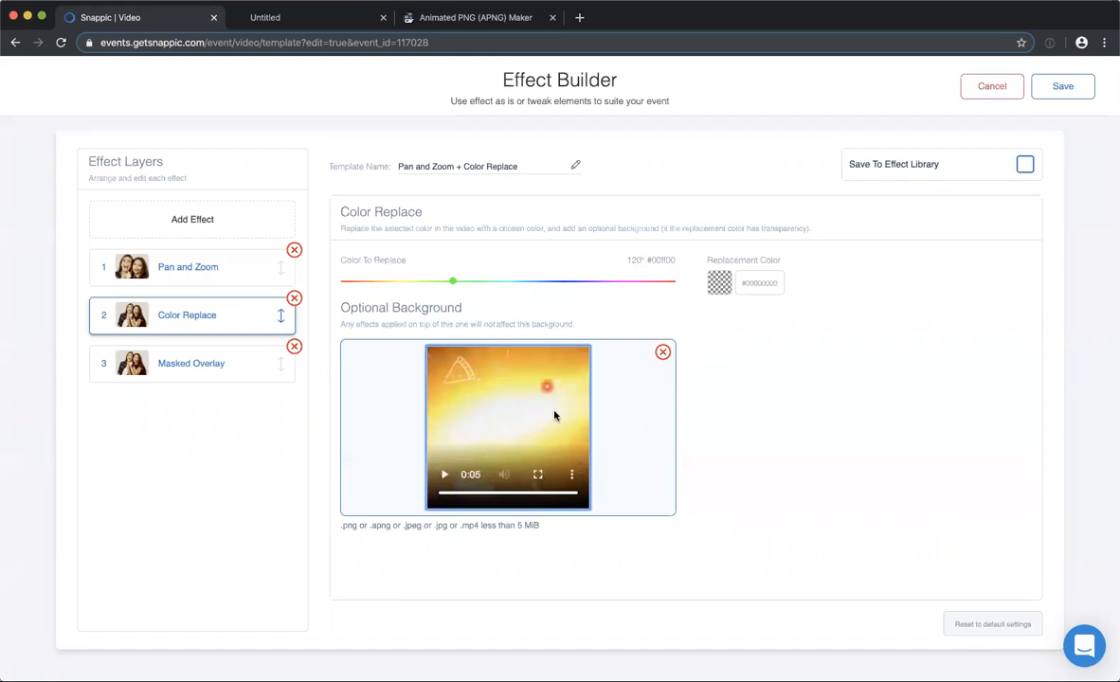
click(174, 366)
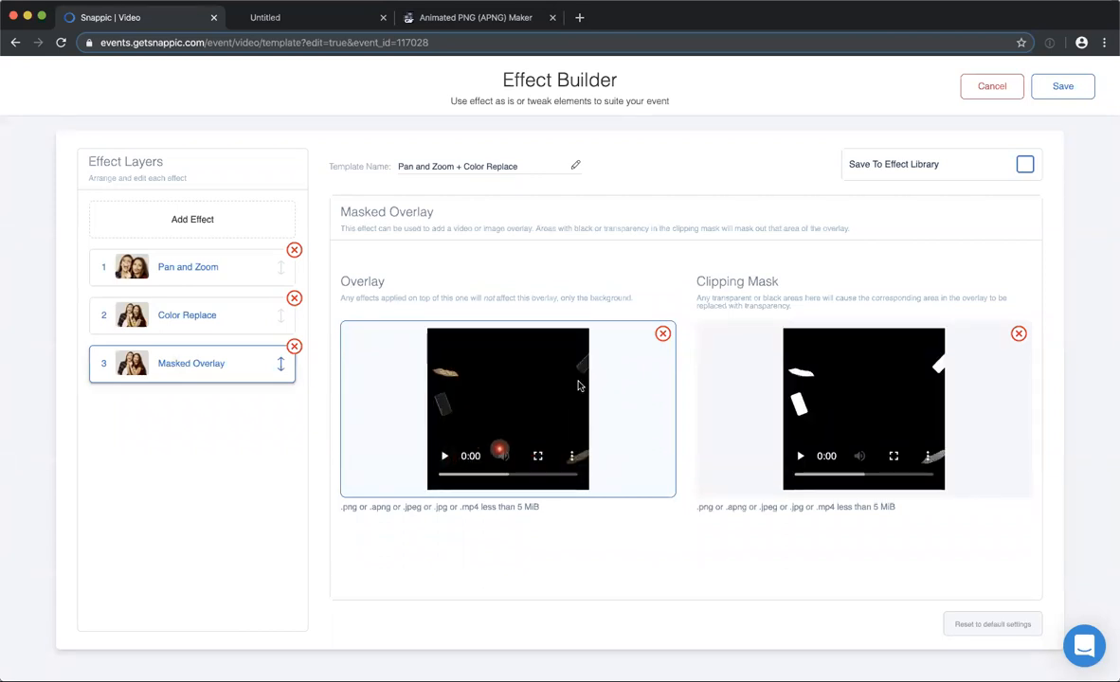
click(445, 456)
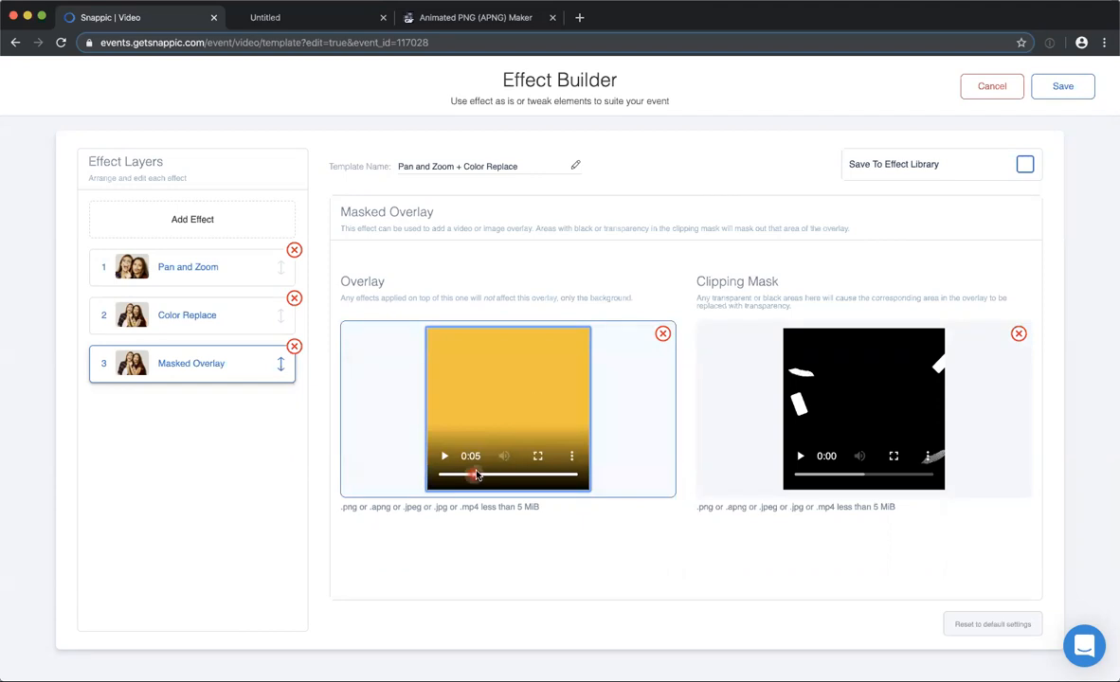
click(440, 476)
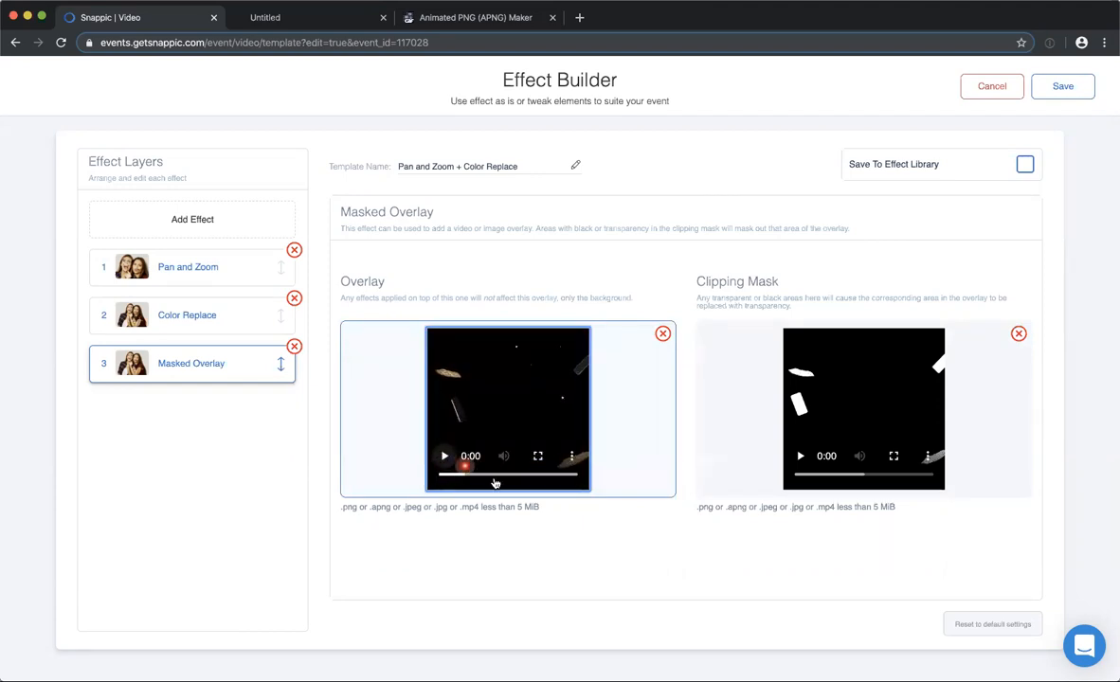
drag(446, 476, 433, 475)
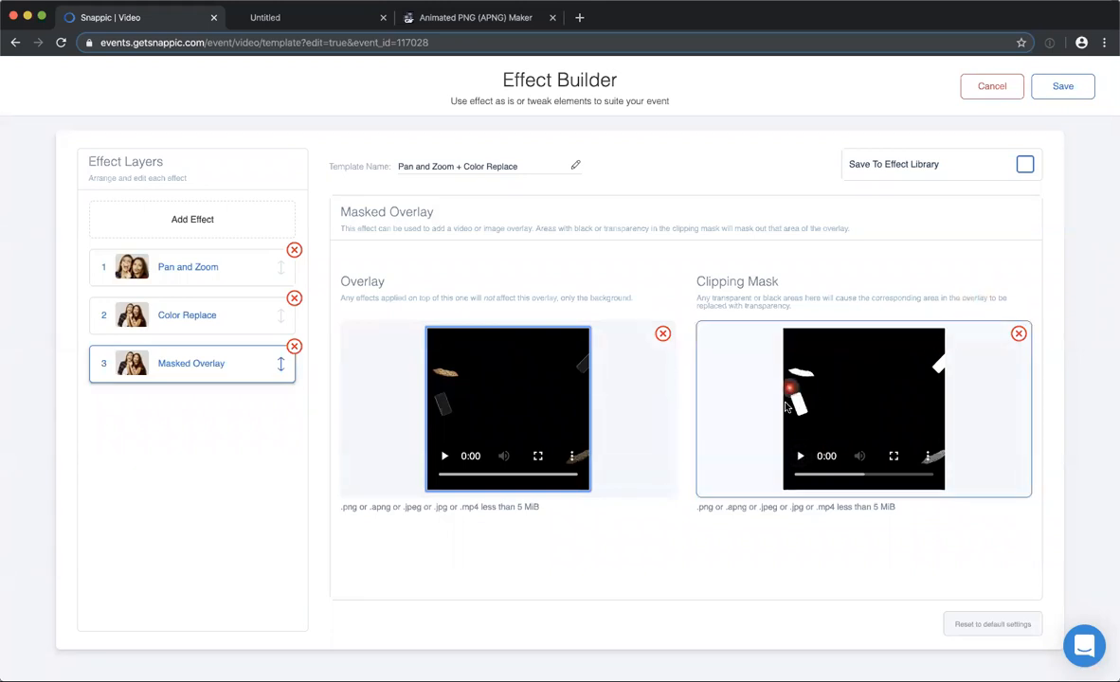
click(444, 455)
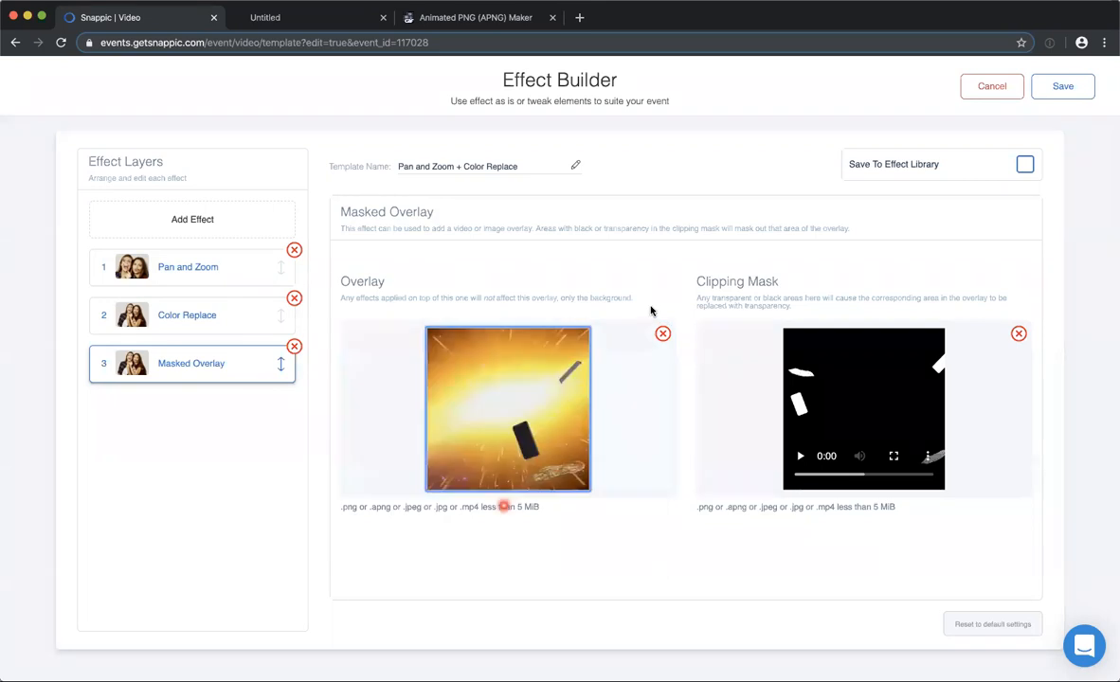
click(804, 458)
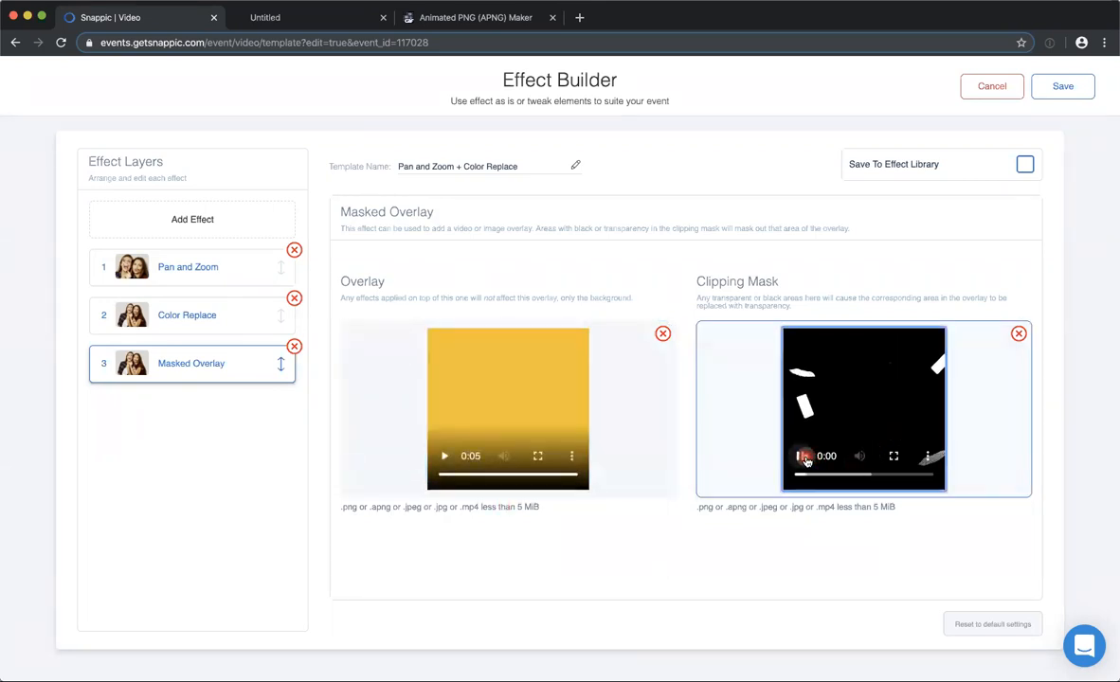
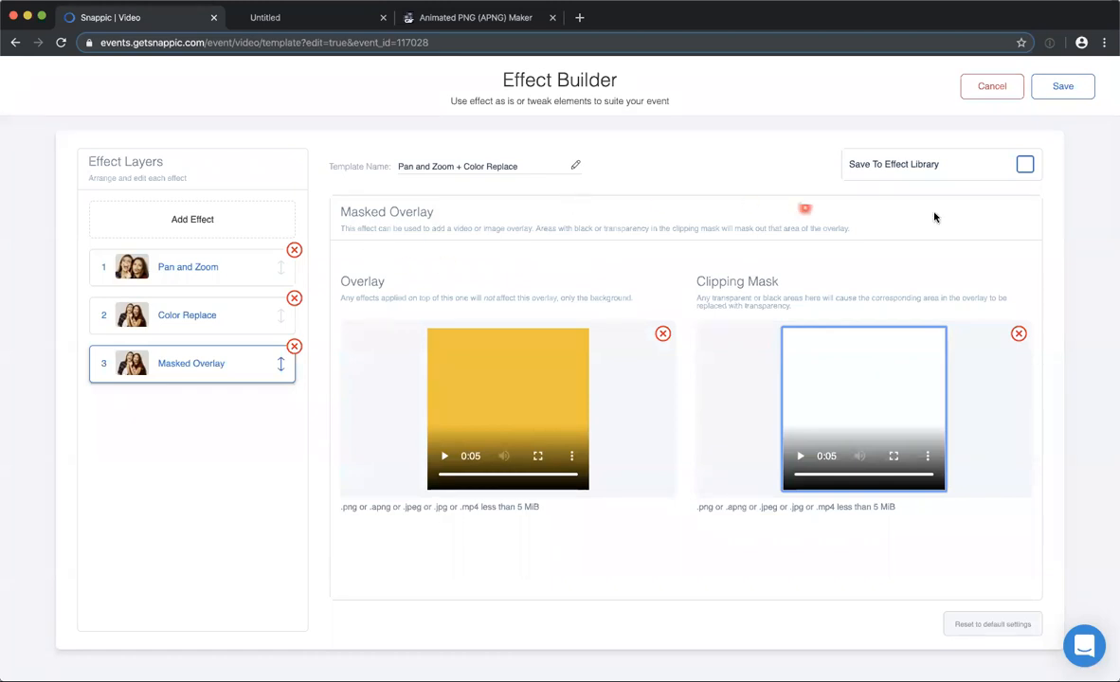
Close the effect and the Pizza Time (Green Screen) template without saving, and browse the video templates for Glass lozenge.
click(983, 88)
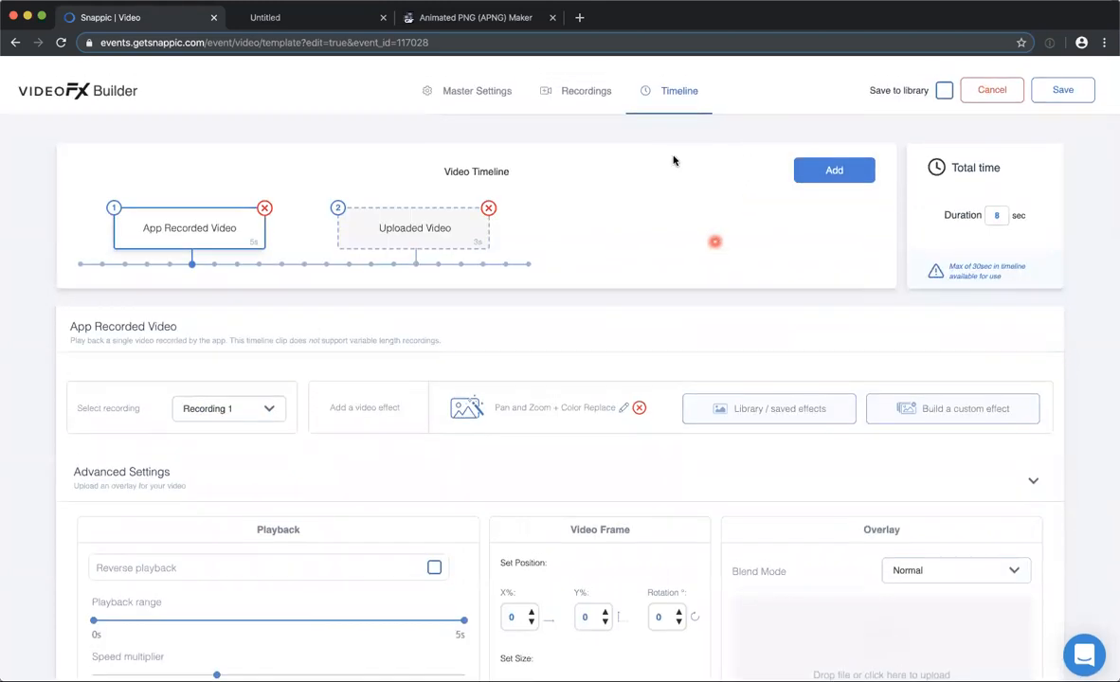
click(991, 81)
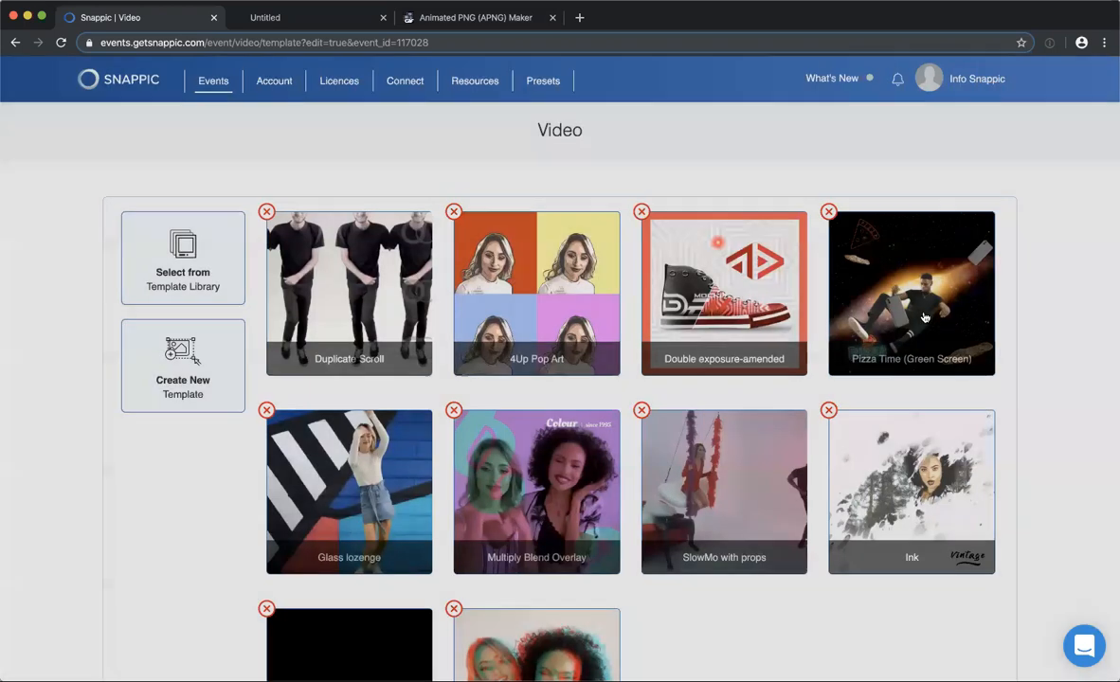
scroll(900, 408, down, 1)
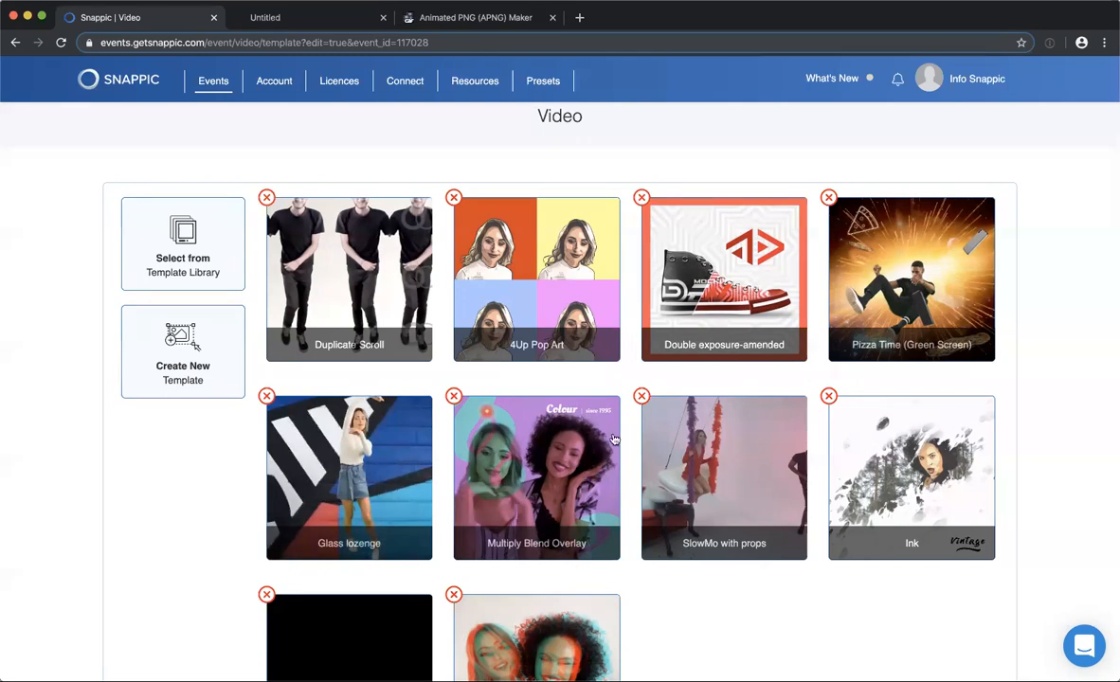
scroll(565, 364, down, 1)
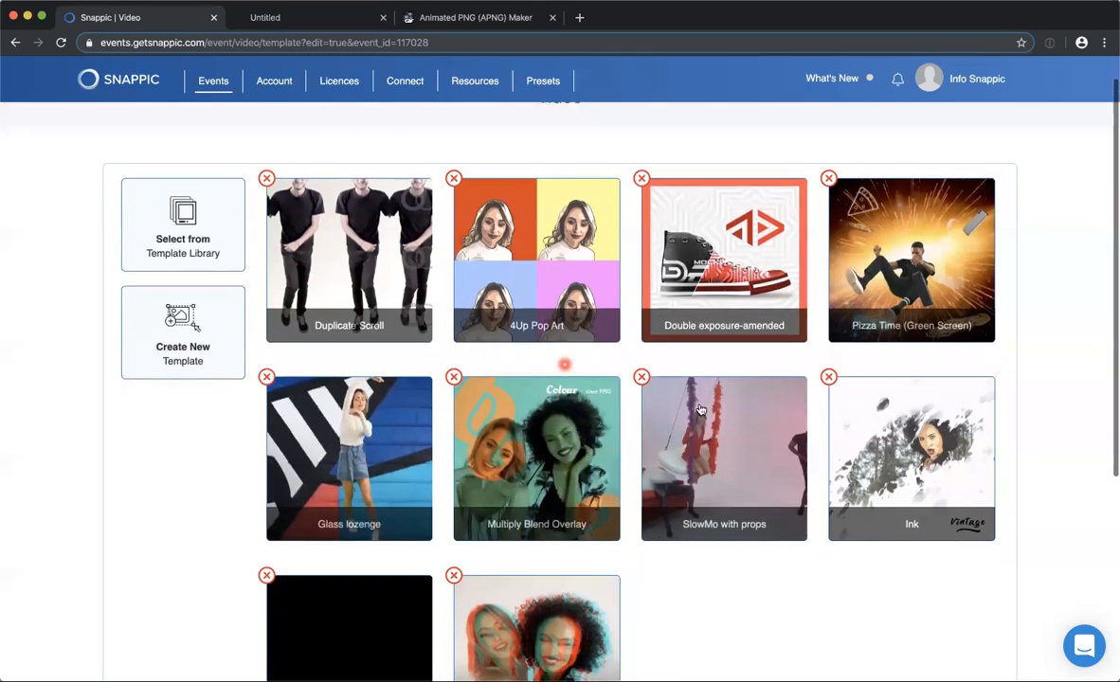
scroll(700, 409, up, 1)
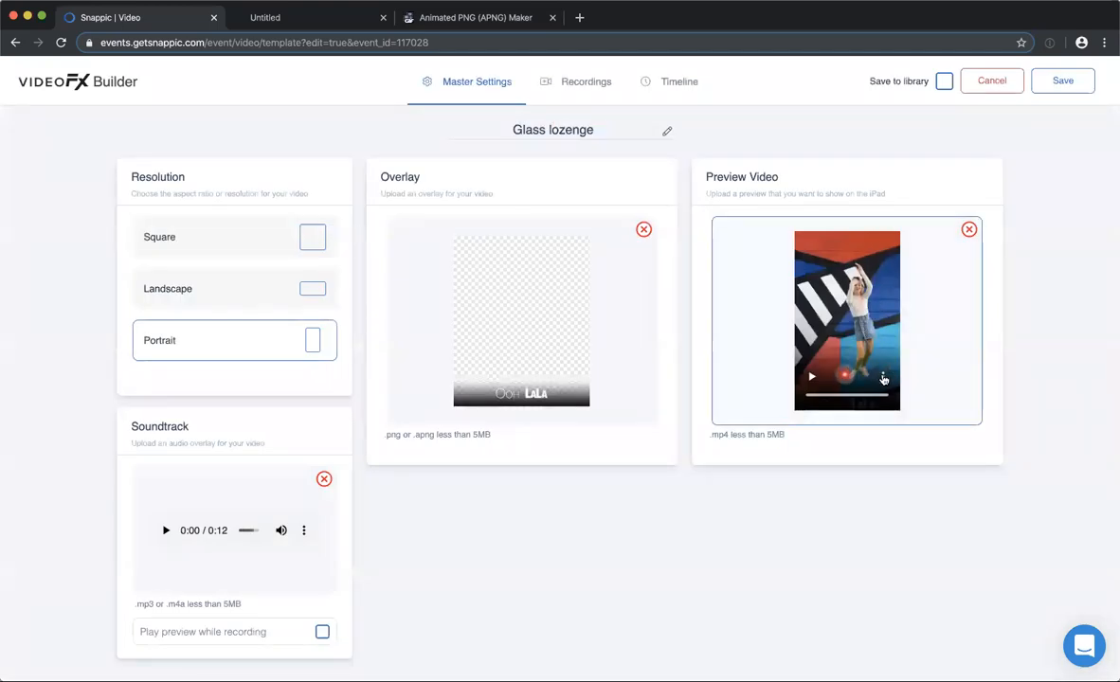
Play the preview video in the Glass lozenge template's master settings.
click(883, 378)
click(846, 353)
click(812, 378)
click(822, 519)
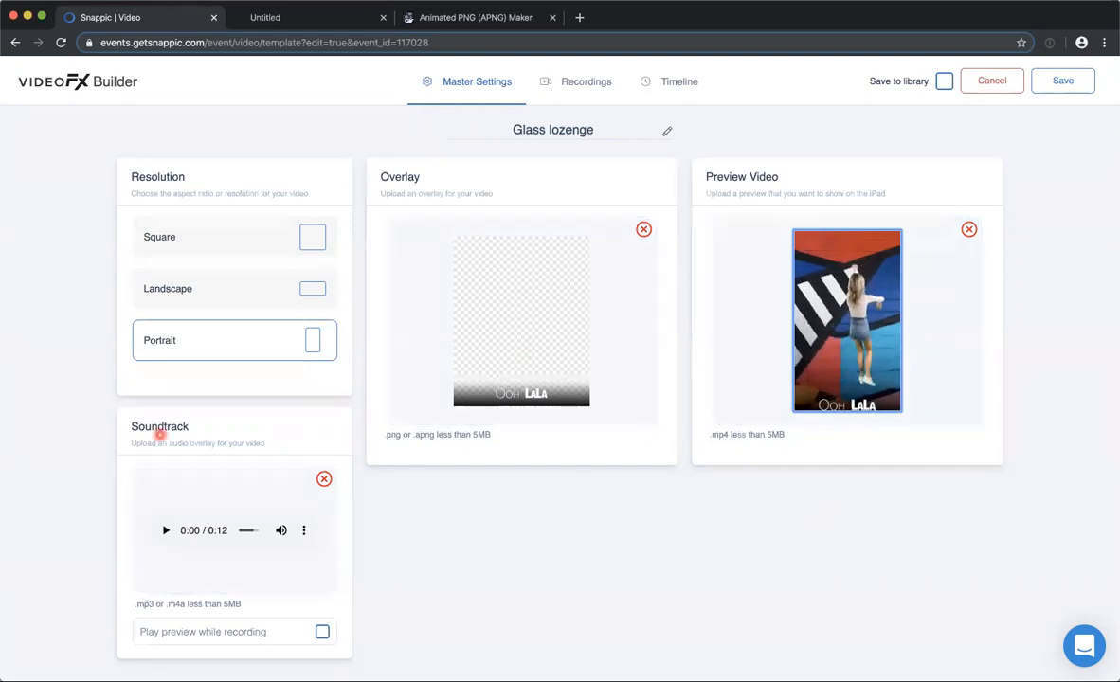
Inspect the Recording 1 settings and the first timeline clip's effect and playback settings.
click(569, 82)
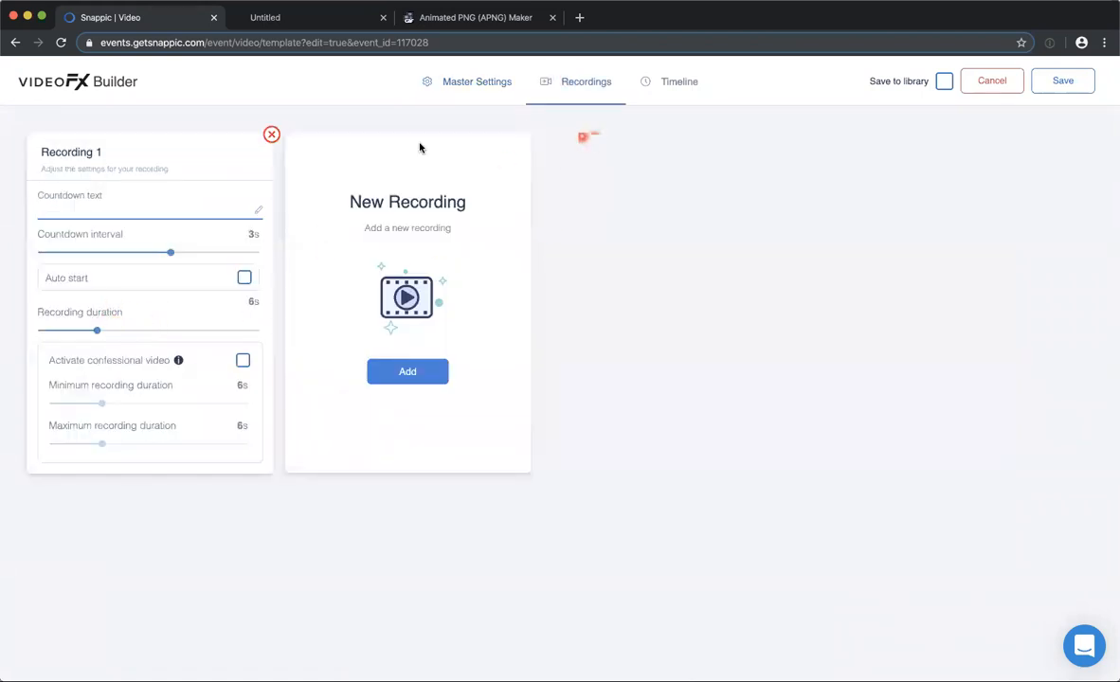
click(670, 84)
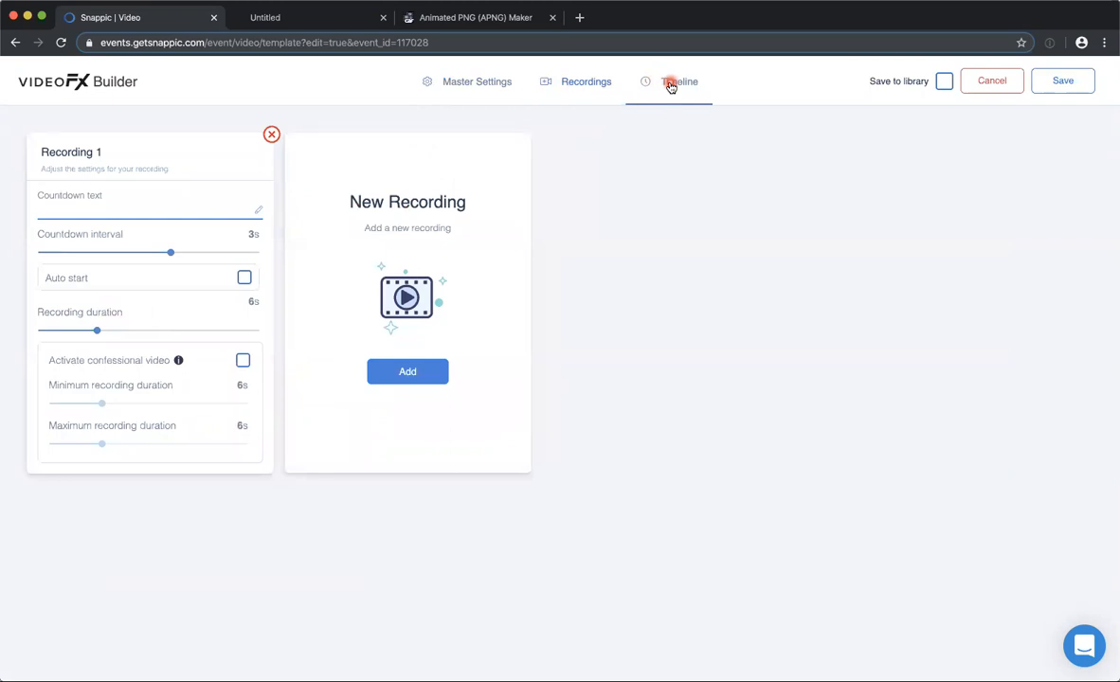
scroll(455, 418, down, 1)
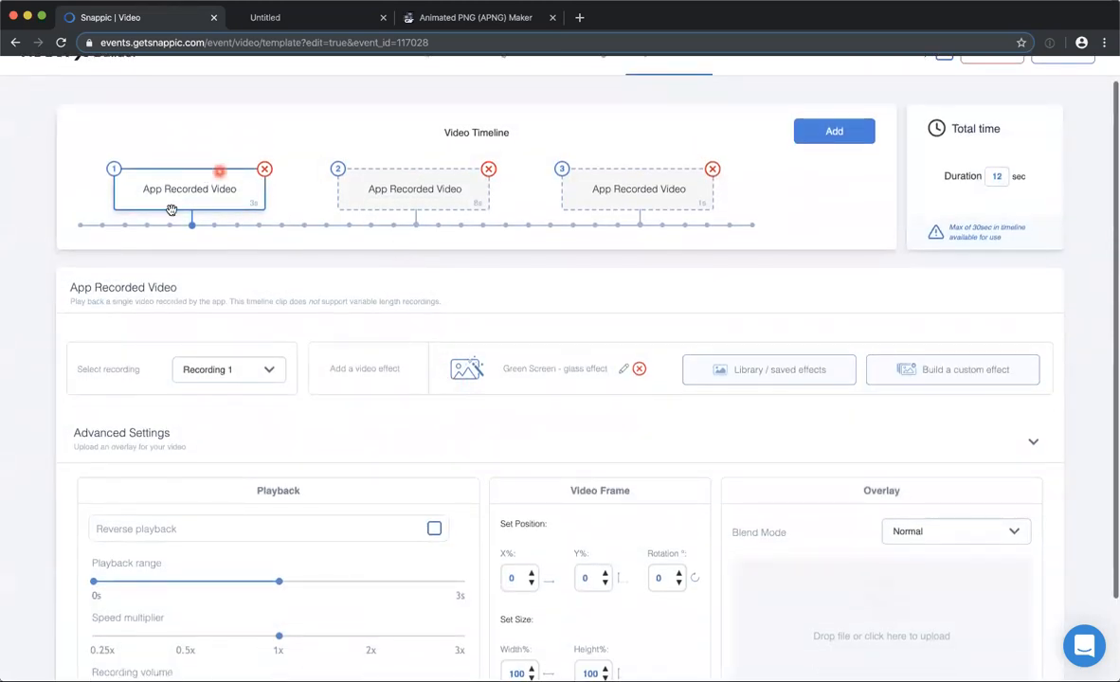
scroll(93, 545, down, 2)
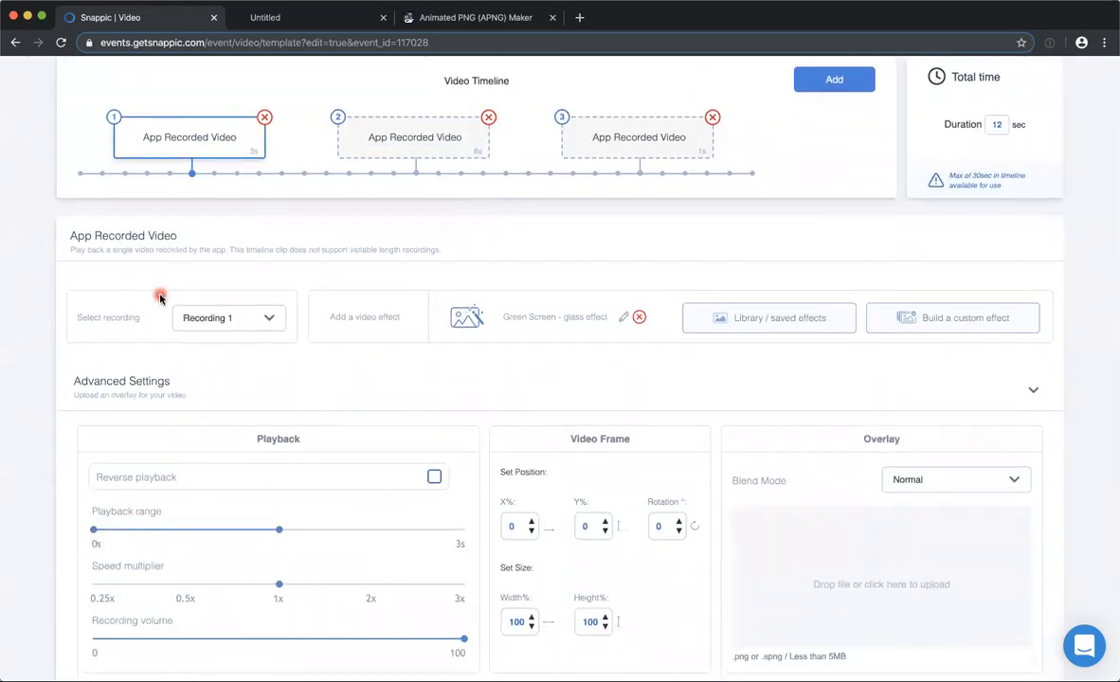
scroll(160, 299, up, 2)
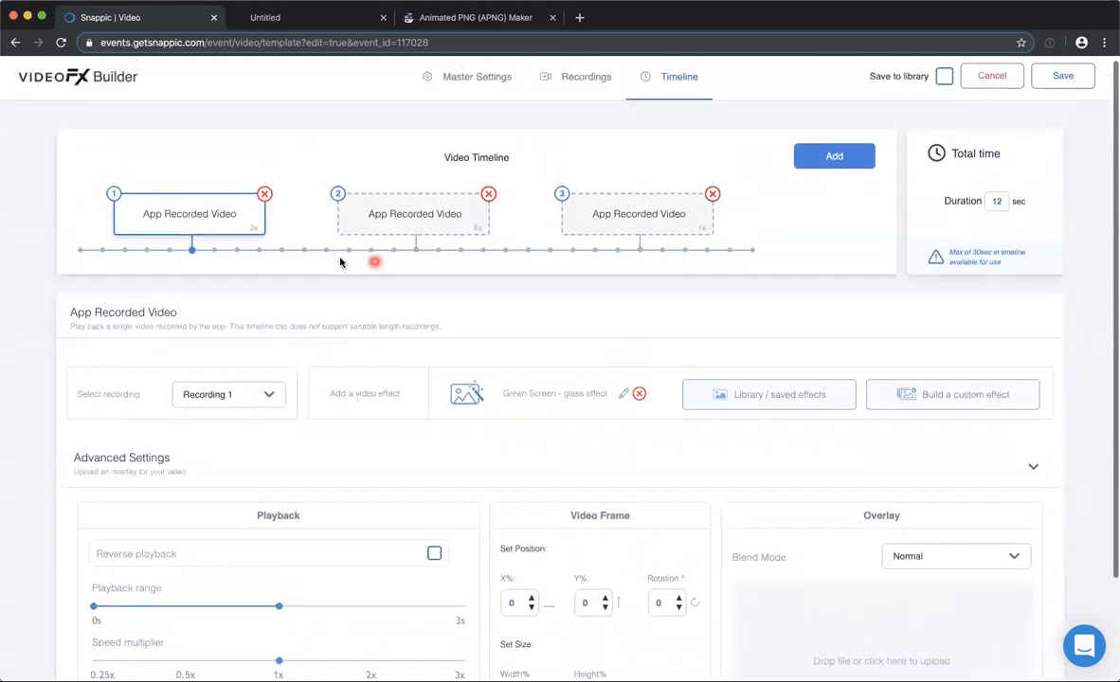
Examine the second timeline clip's playback range and speed multiplier, and return to the first clip.
click(396, 214)
scroll(292, 609, down, 1)
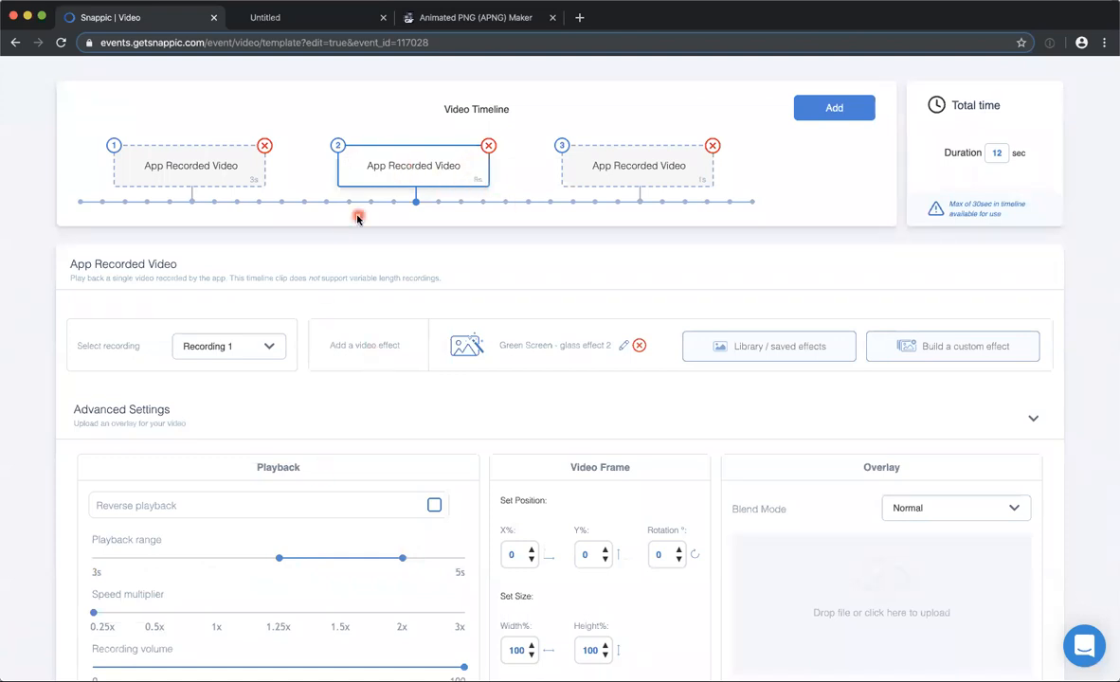
scroll(430, 212, up, 1)
click(204, 199)
Return to the master settings and replay the Glass lozenge preview video.
scroll(482, 100, up, 1)
click(472, 84)
click(811, 378)
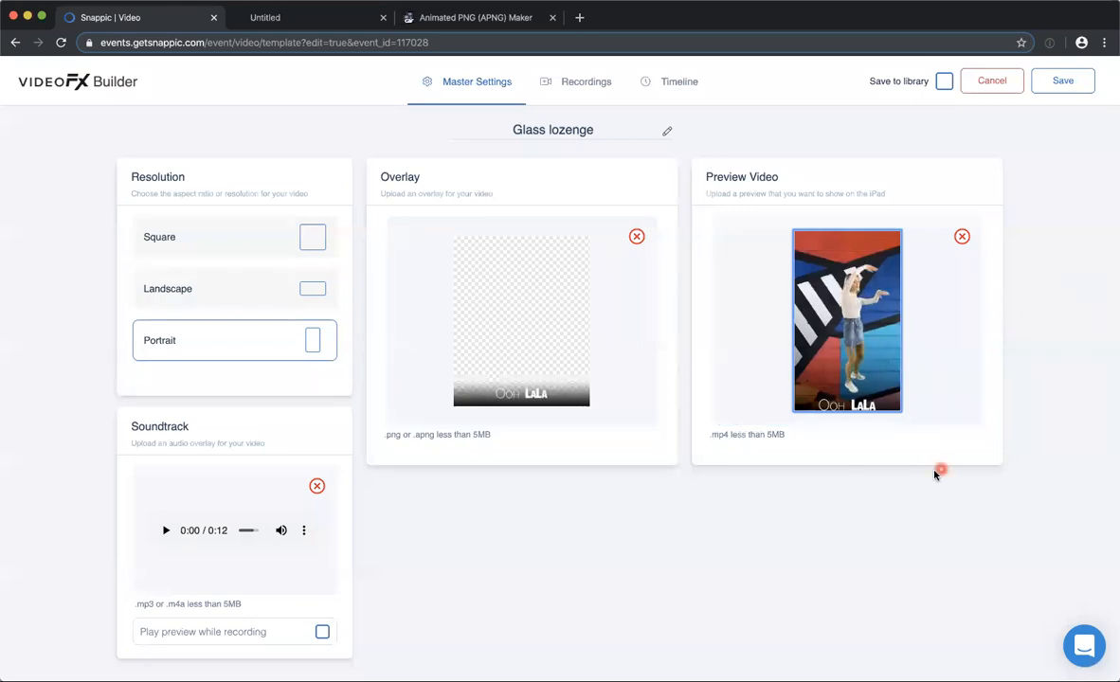
Compare the playback range, speed multiplier and recording volume across the three timeline clips.
click(575, 83)
click(678, 82)
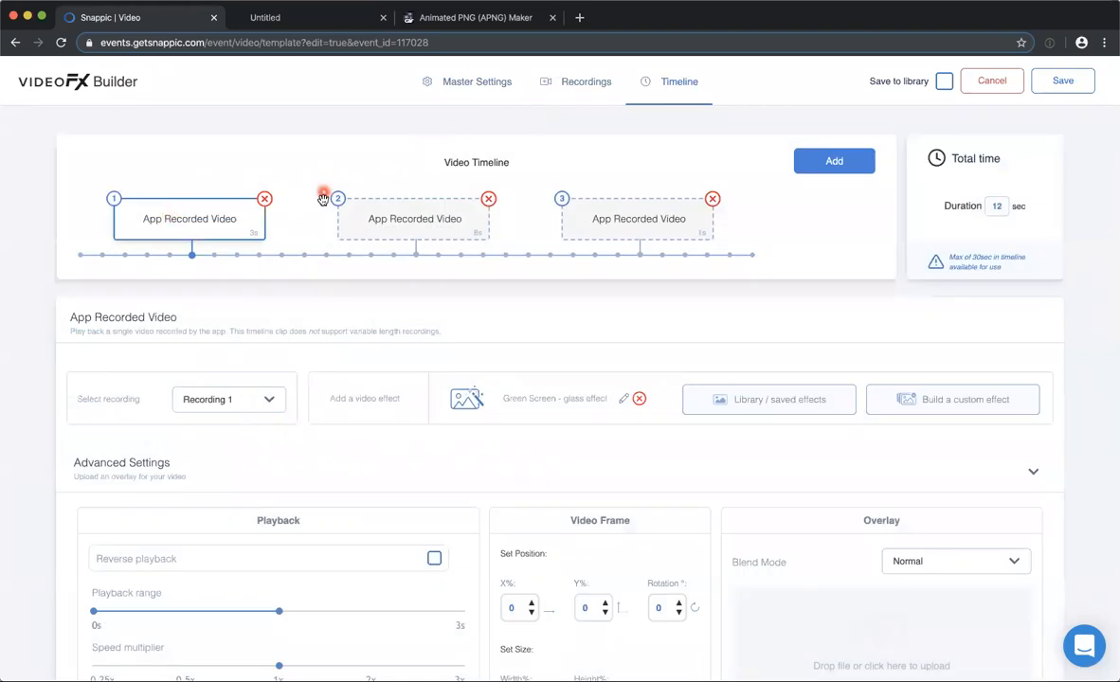
scroll(296, 400, down, 1)
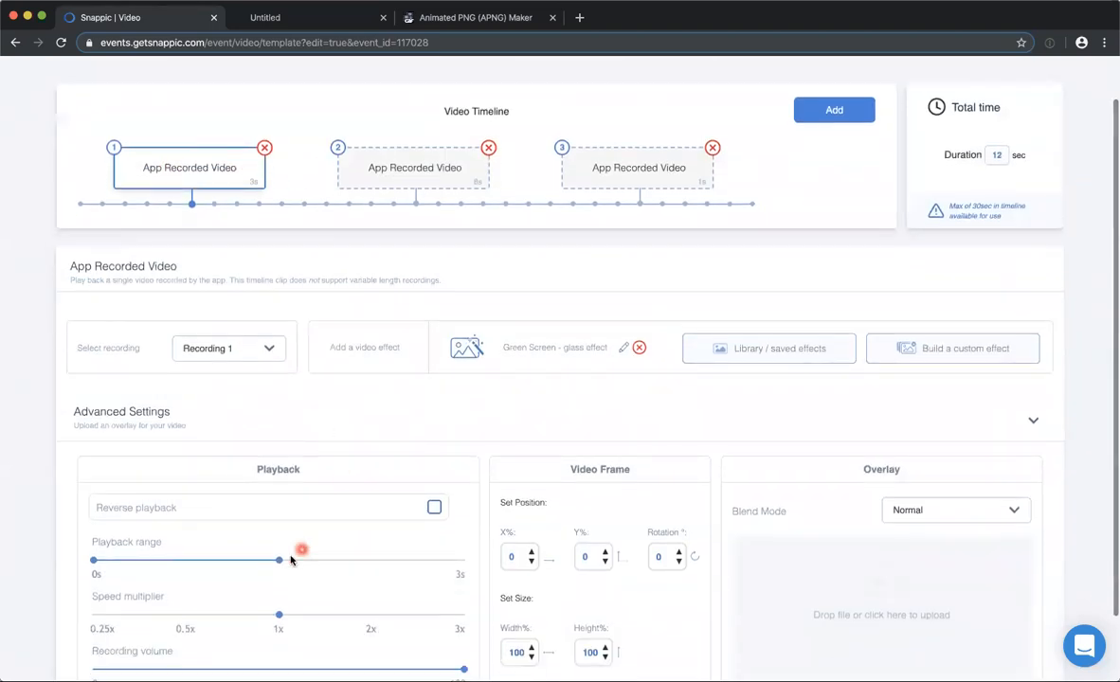
scroll(284, 559, down, 1)
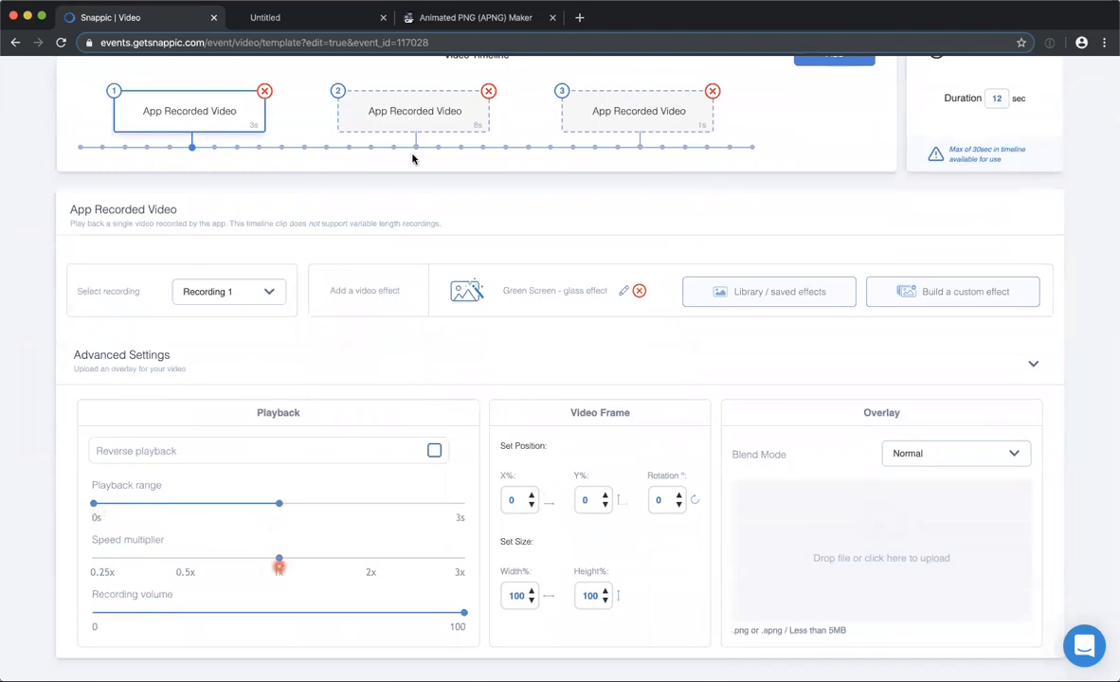
click(423, 109)
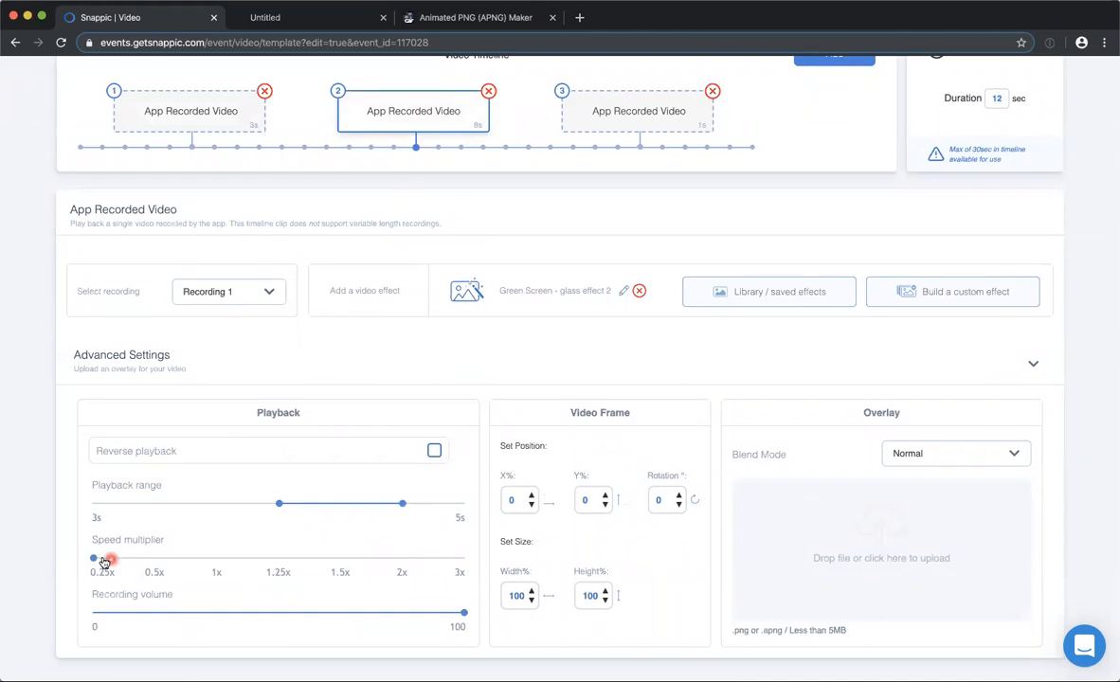
click(633, 112)
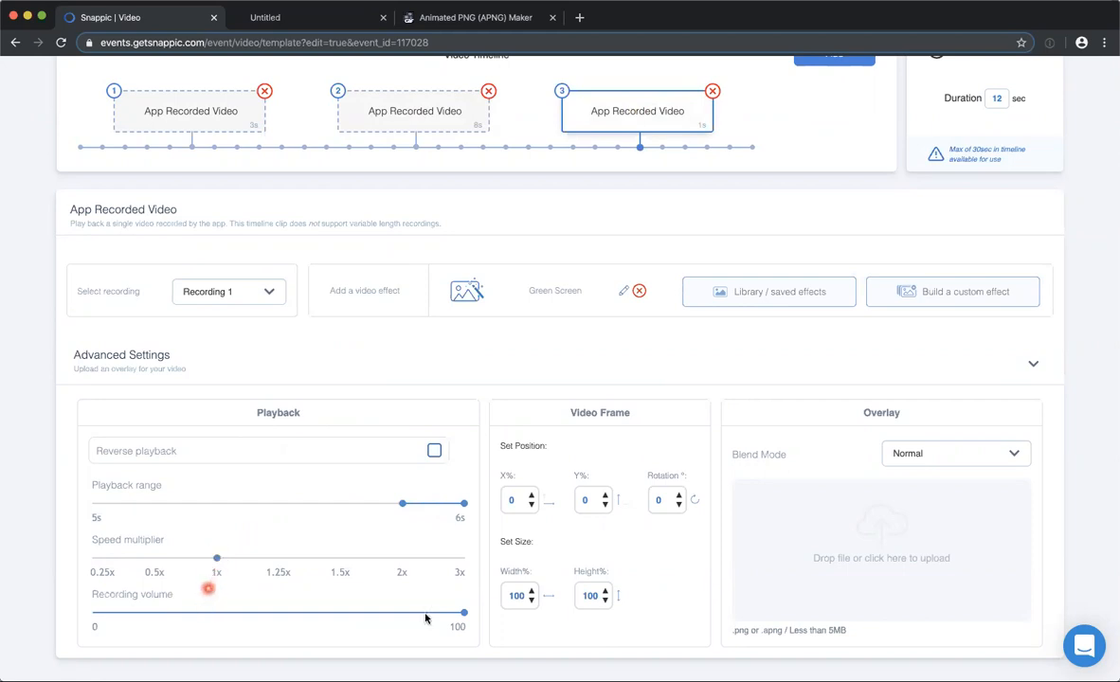
drag(463, 617, 99, 614)
Inspect the third clip's Green Screen effect with its color to replace and background image, and close it without saving.
scroll(488, 381, up, 3)
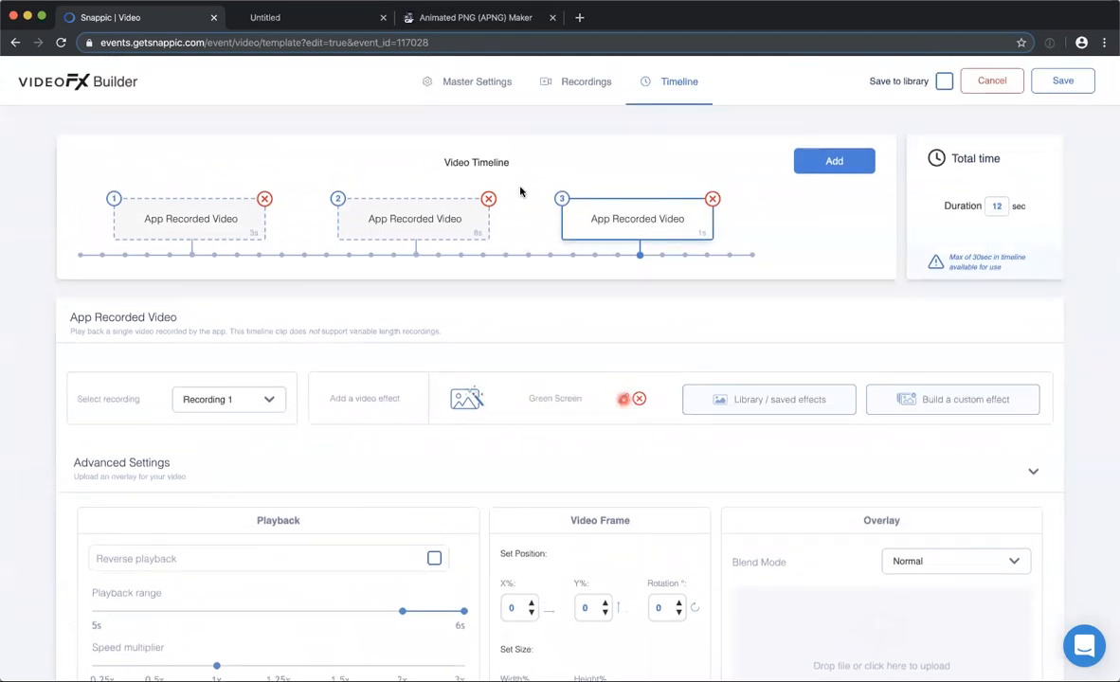
click(622, 399)
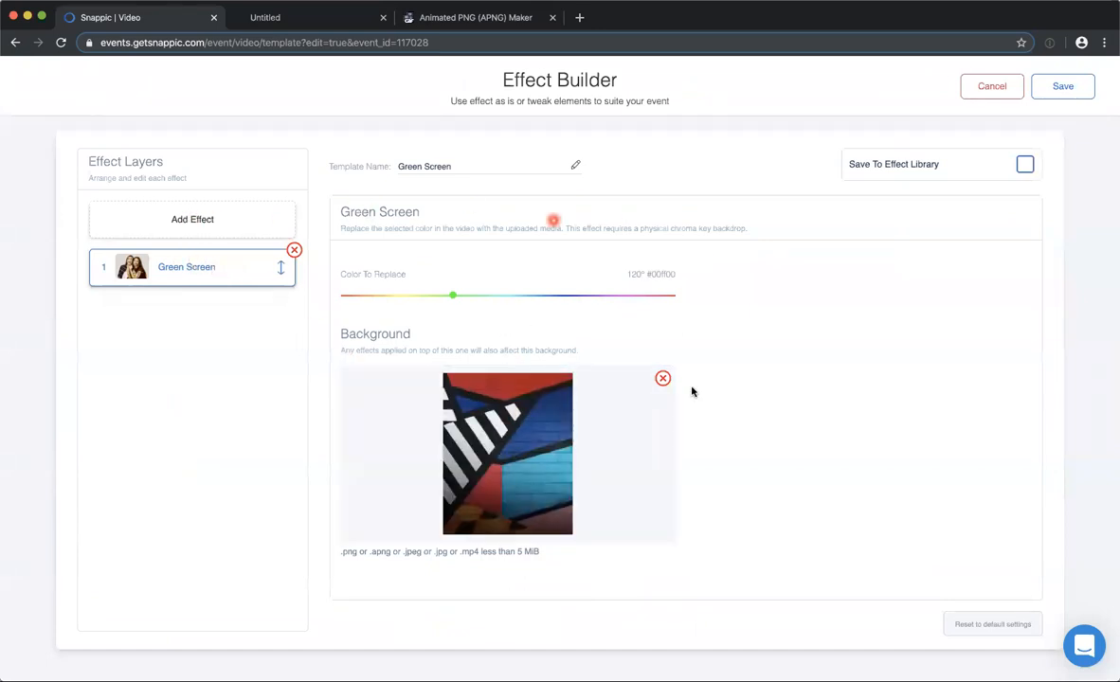
click(971, 87)
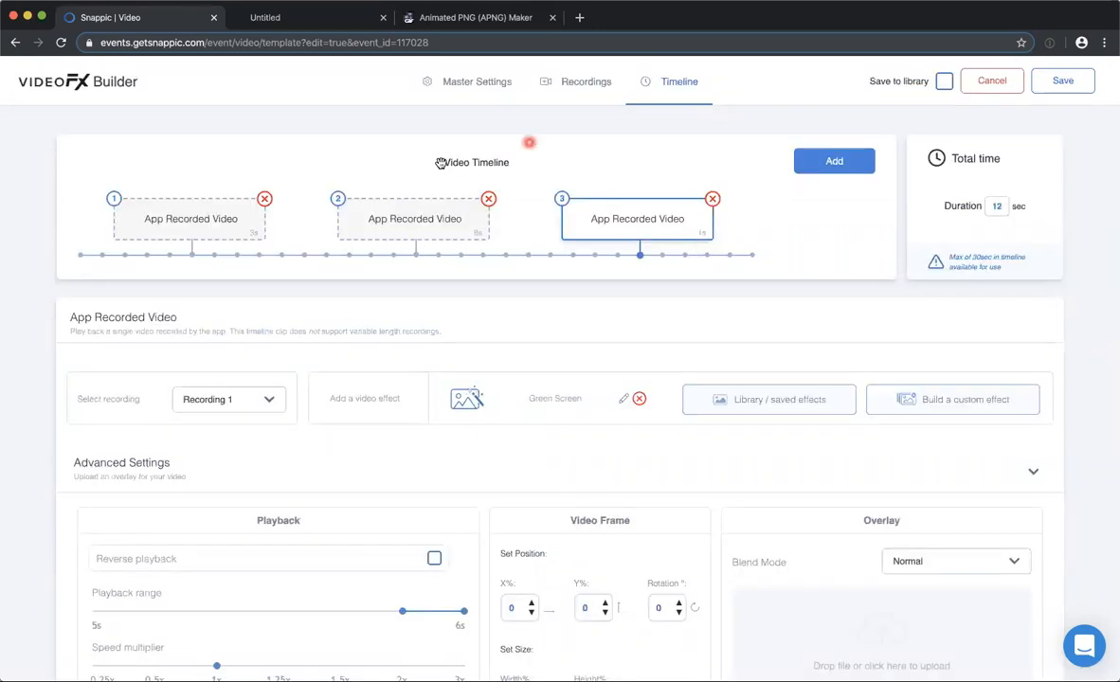
Open the first clip's Green Screen - glass effect, preview its Lens Distortion animation, examine both keyframes and close it without saving.
click(622, 398)
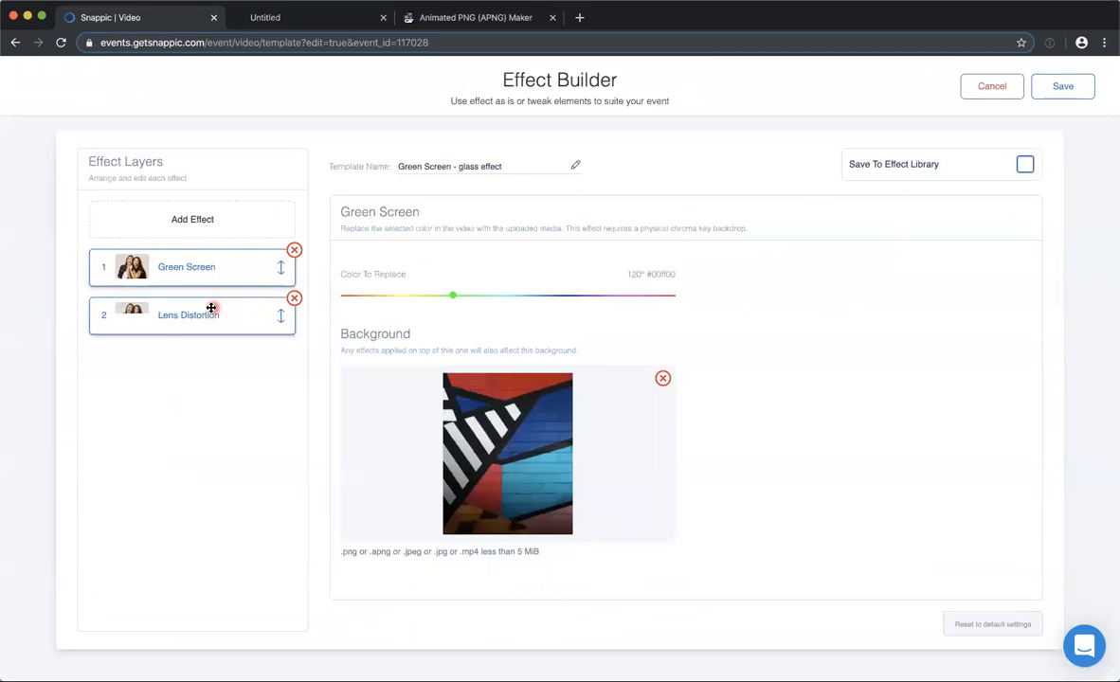
click(213, 303)
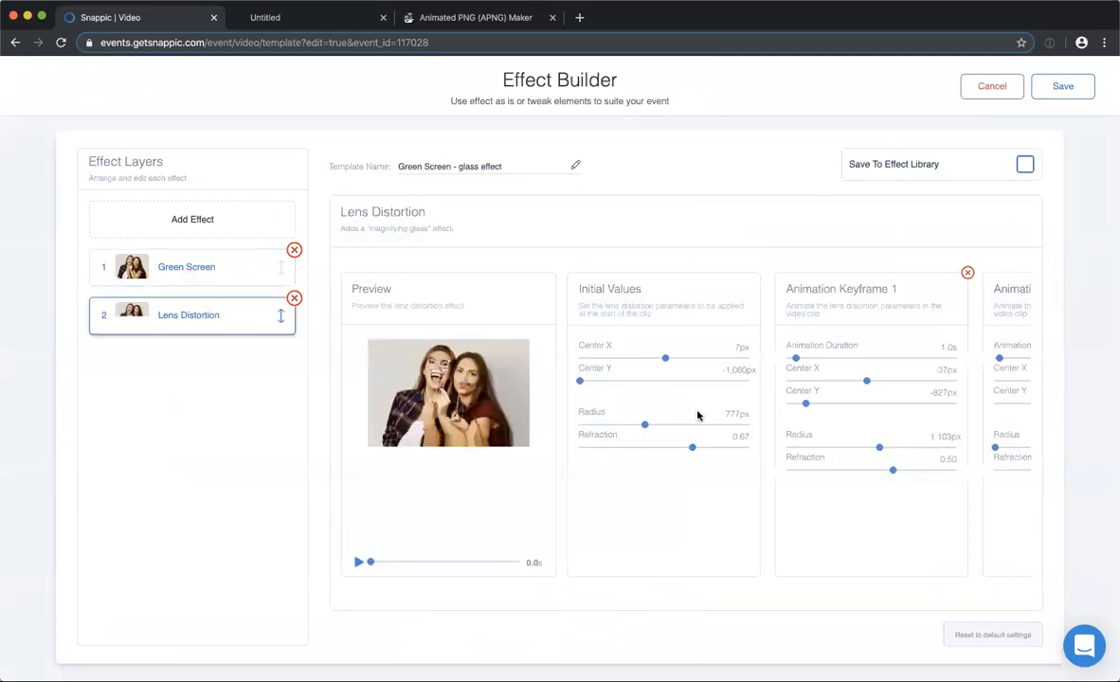
click(360, 565)
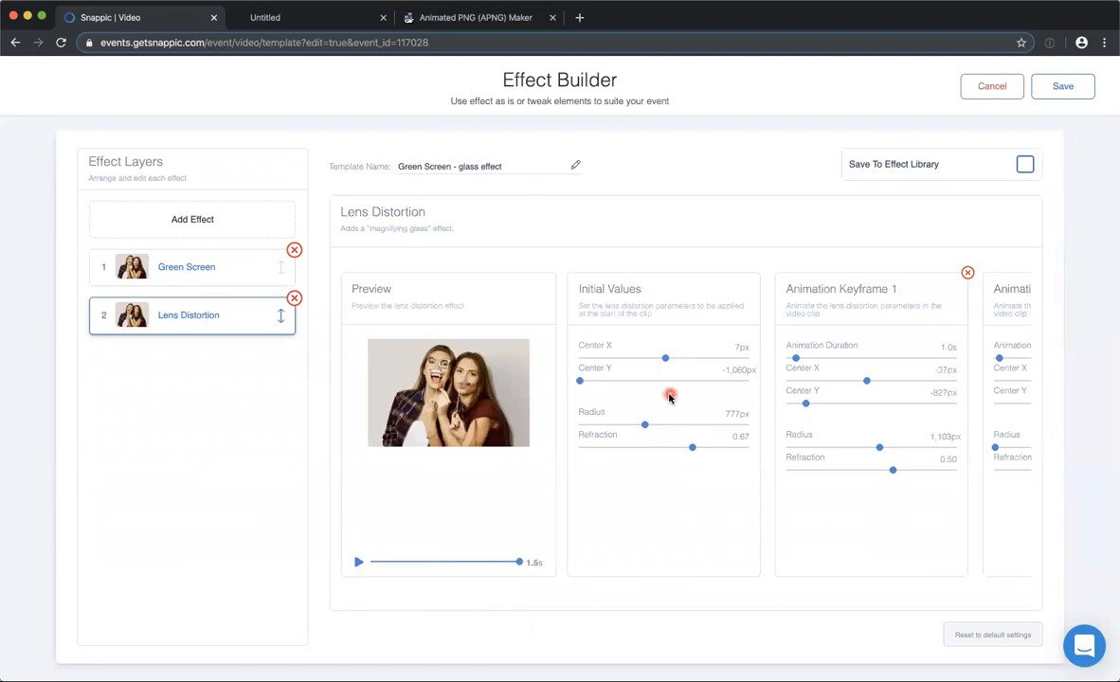
scroll(665, 433, right, 3)
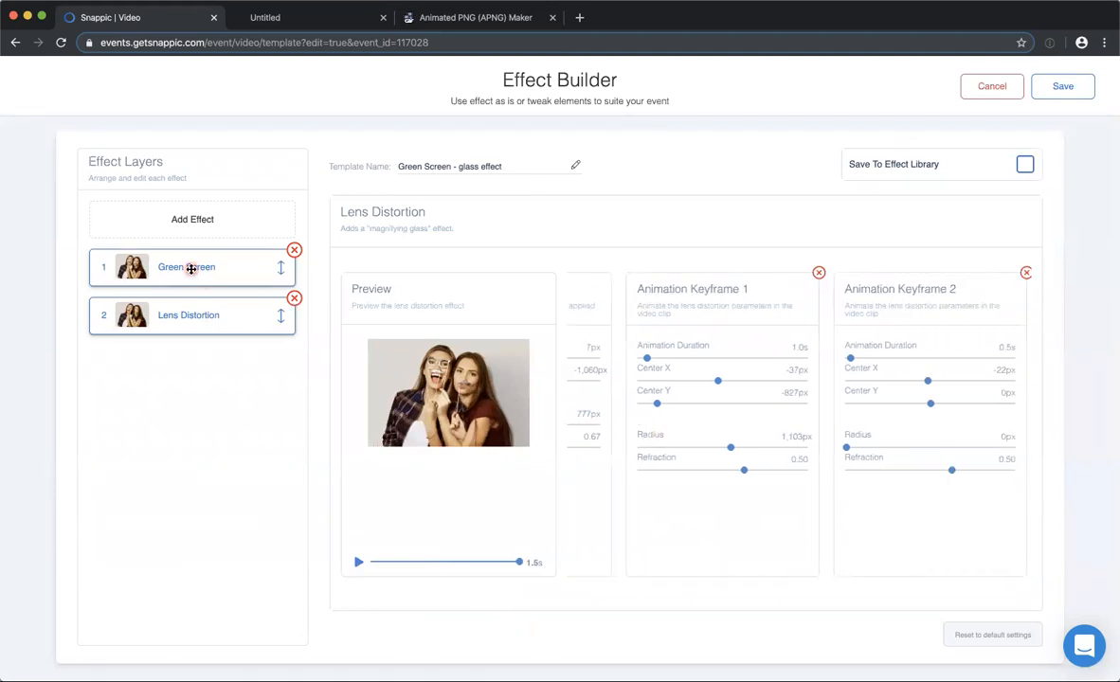
click(192, 266)
click(986, 88)
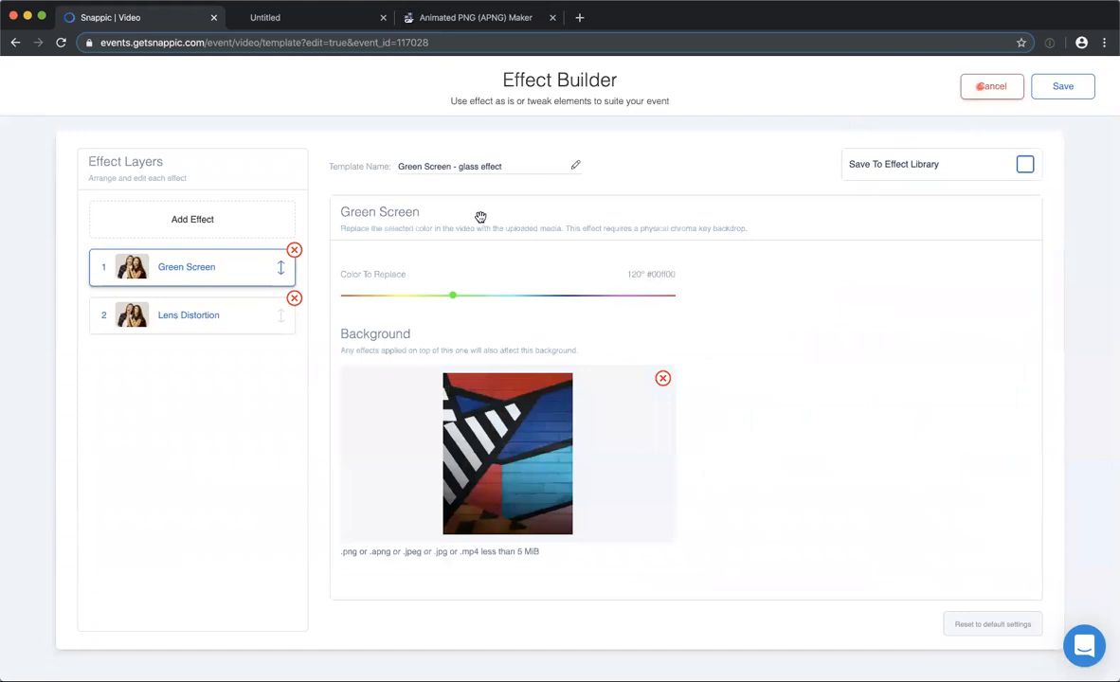
Open the second clip's Green Screen - glass effect 2, preview its Lens Distortion animation, examine the keyframes and close it without saving.
click(409, 226)
click(623, 398)
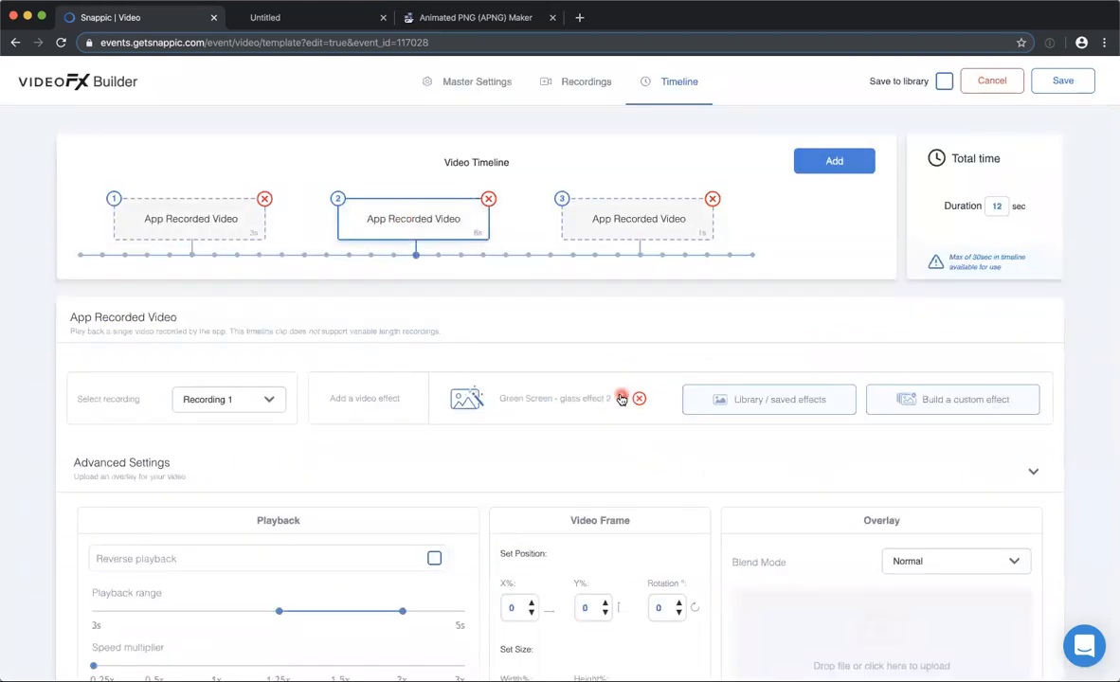
click(177, 315)
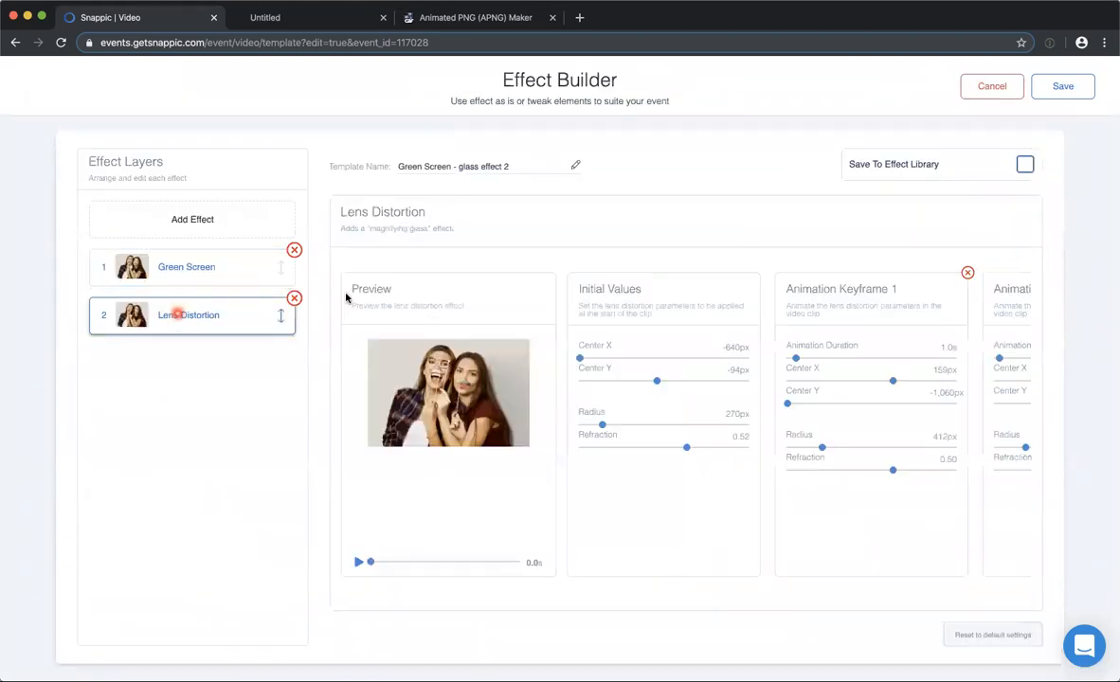
click(356, 562)
scroll(813, 388, right, 2)
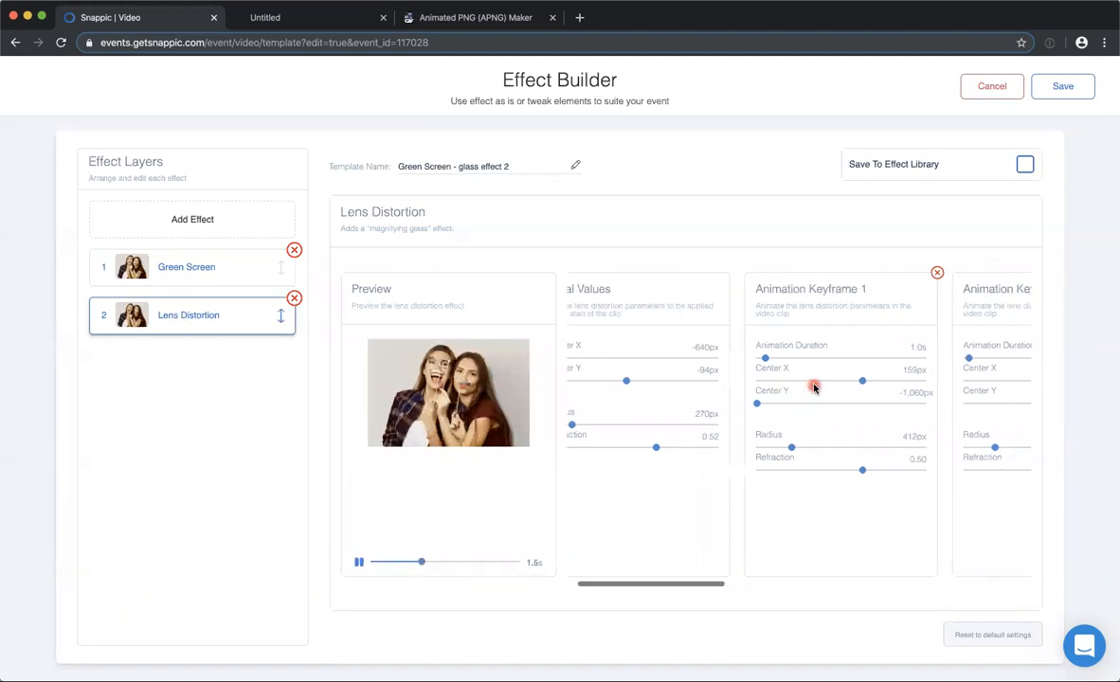
scroll(843, 374, right, 5)
scroll(846, 374, right, 8)
scroll(846, 375, right, 7)
scroll(843, 374, left, 7)
scroll(838, 383, left, 13)
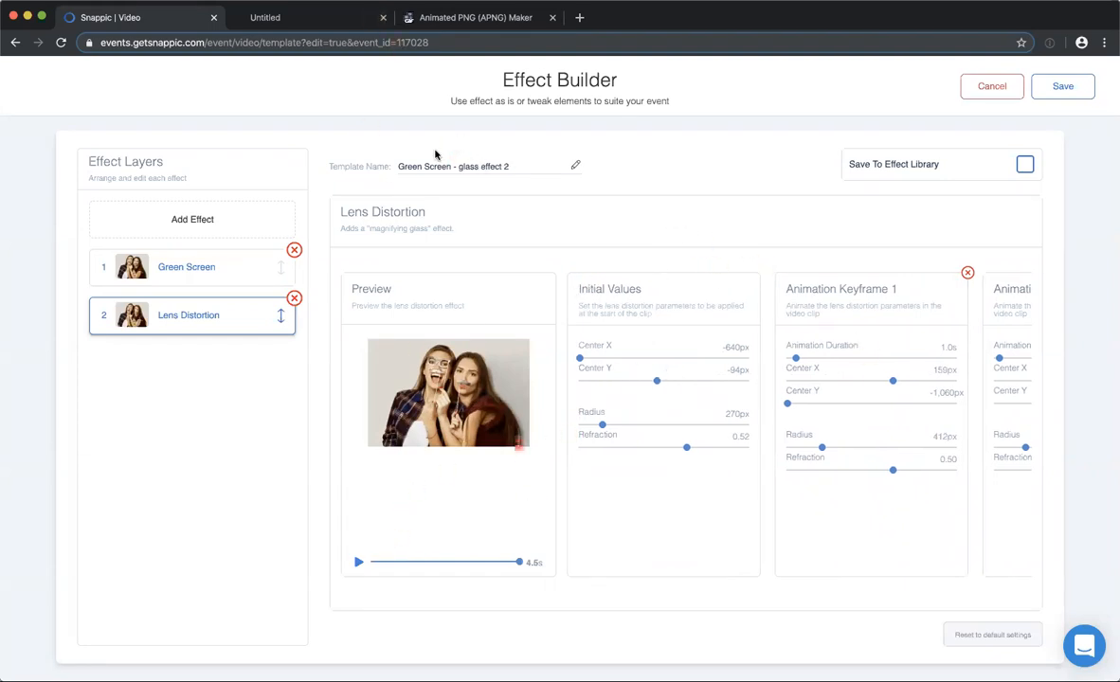
click(990, 85)
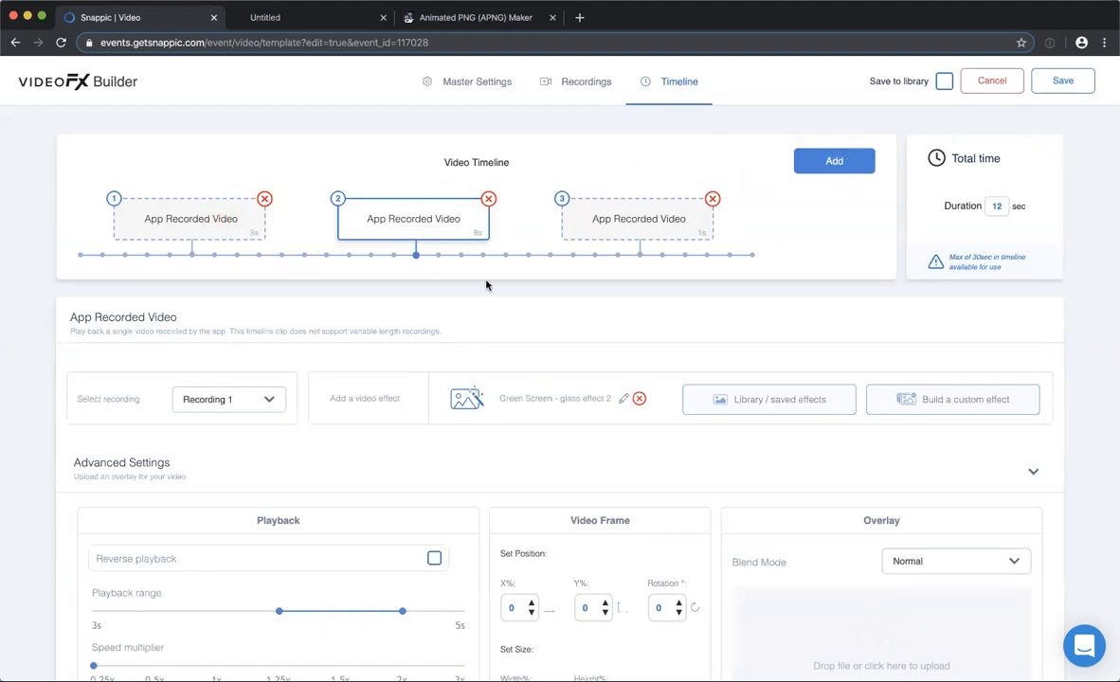
Reopen the first clip's Green Screen - glass effect and set the Lens Distortion layer's initial Center Y to -136 px.
click(176, 225)
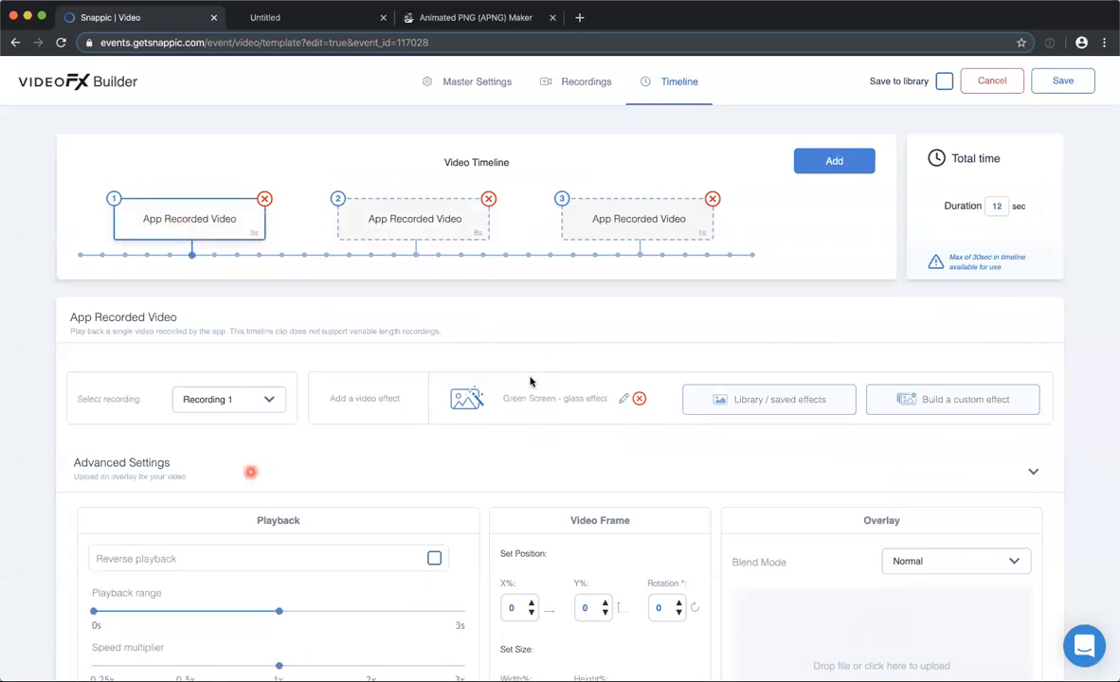
click(623, 402)
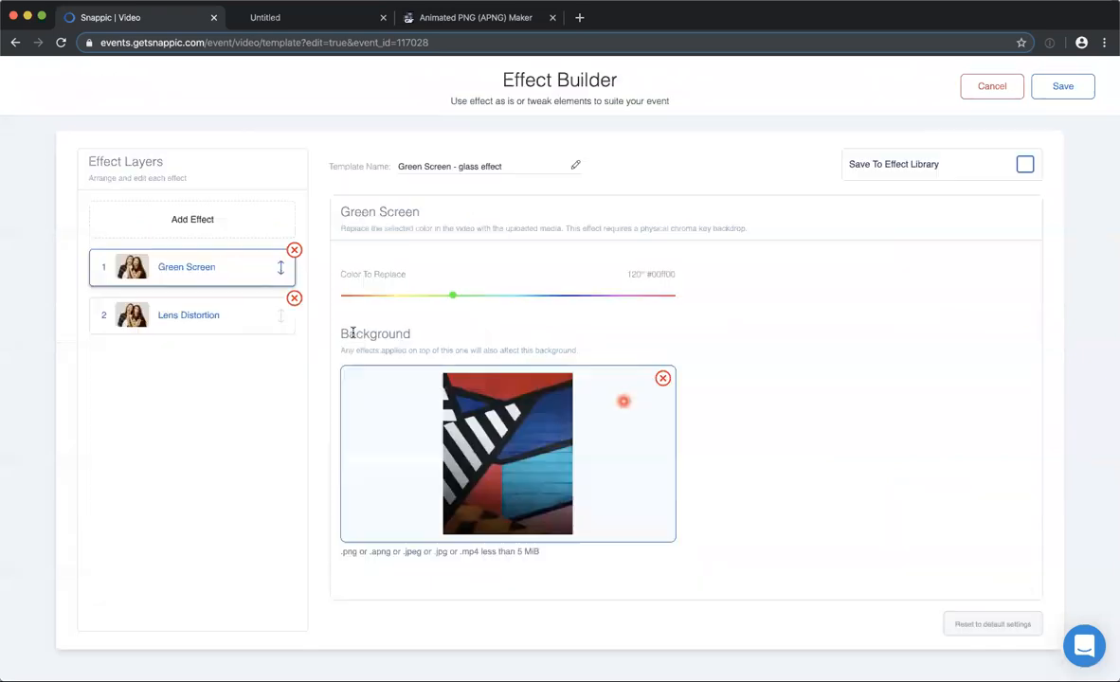
click(218, 313)
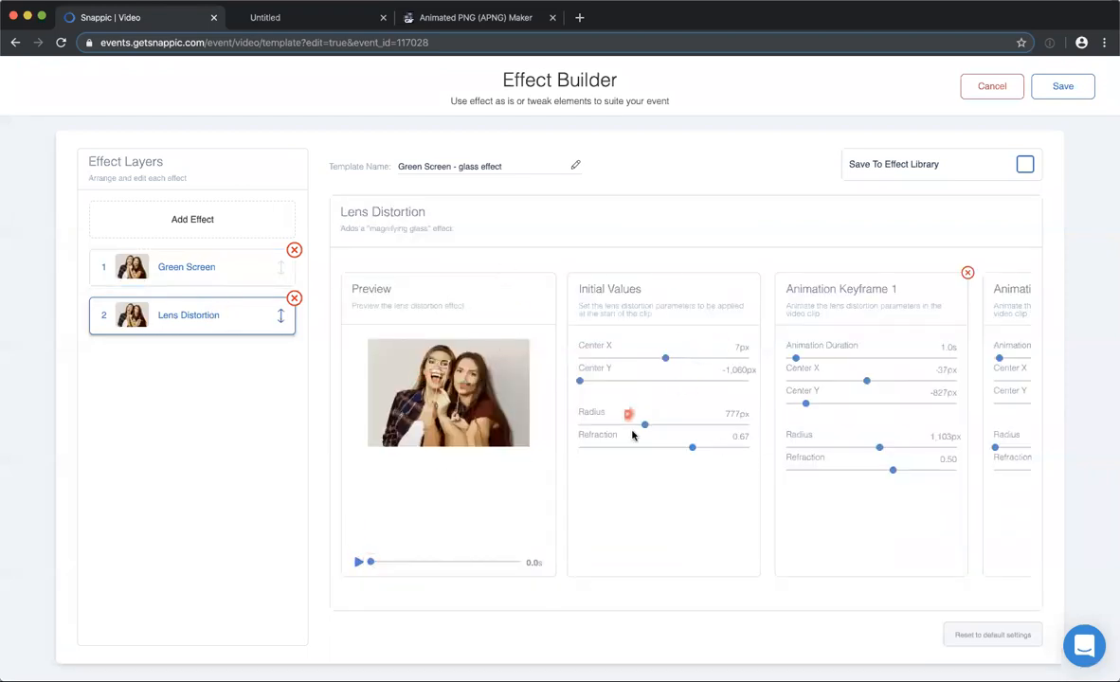
drag(583, 381, 657, 378)
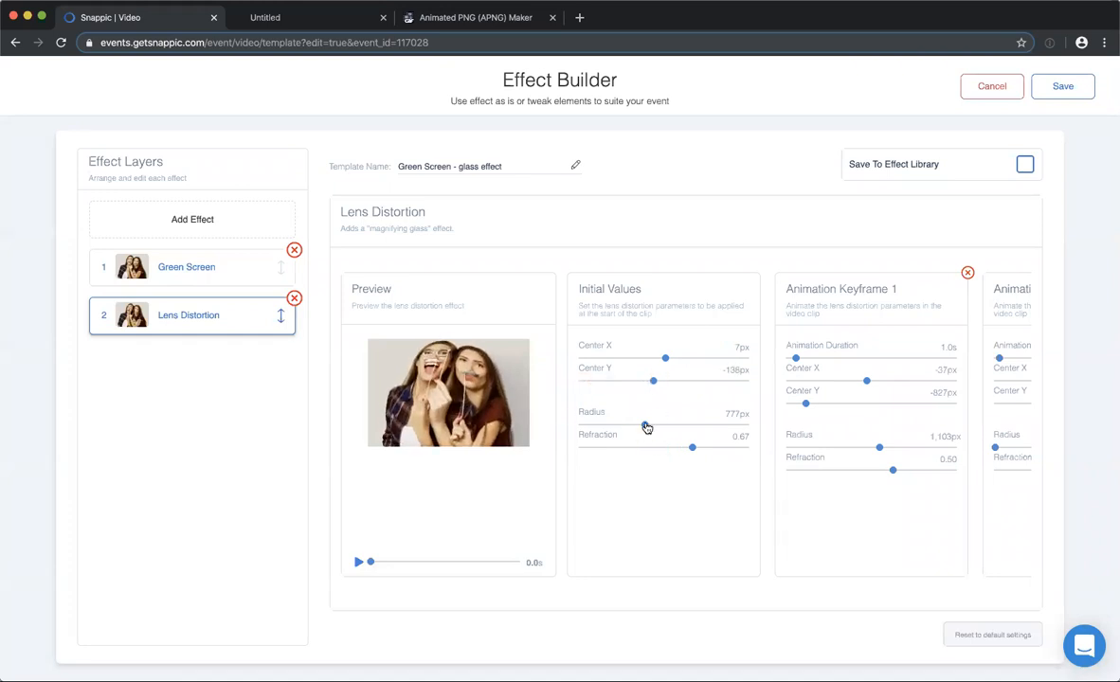
Set the Lens Distortion layer's initial Radius to 323 px and Refraction to 1.17.
drag(646, 428, 605, 425)
click(689, 449)
drag(690, 451, 713, 455)
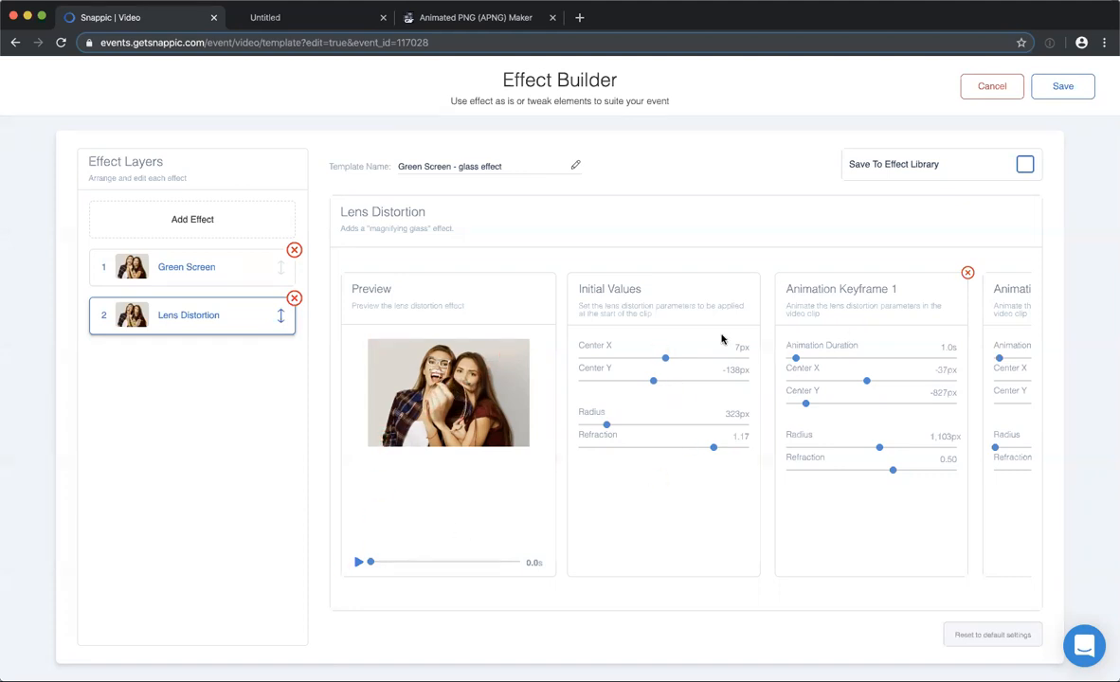
Set Animation Keyframe 1 to Center X 540 px, Center Y 588 px, Radius 370 px and Refraction 0.84, and play the preview.
scroll(722, 337, right, 3)
scroll(722, 338, right, 2)
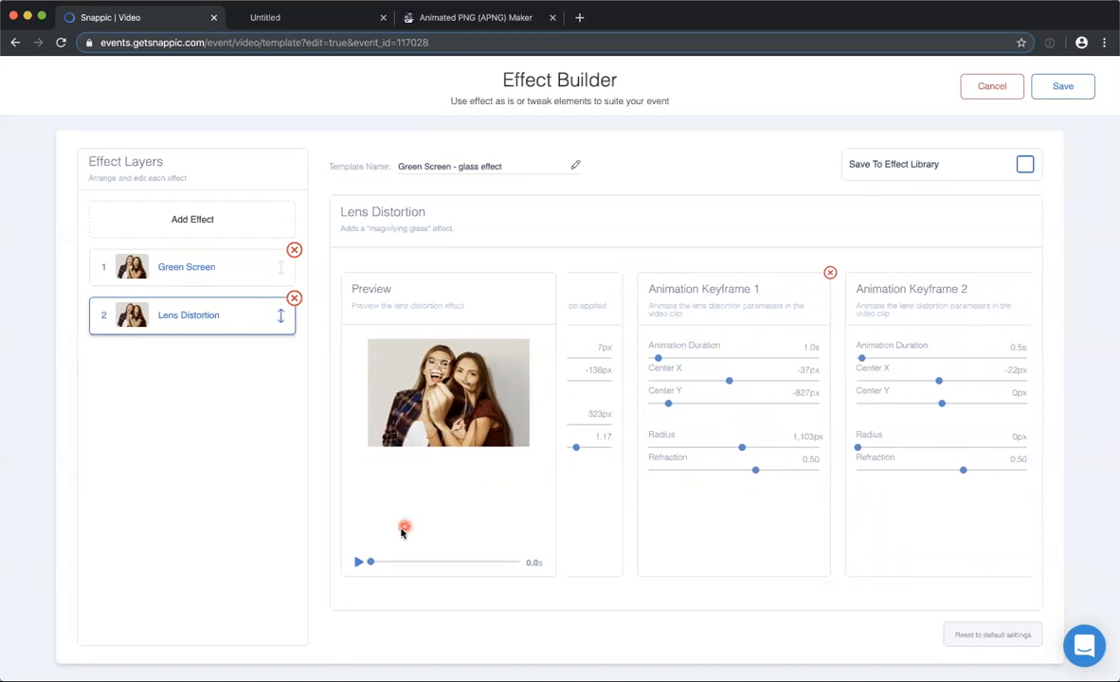
drag(371, 562, 445, 562)
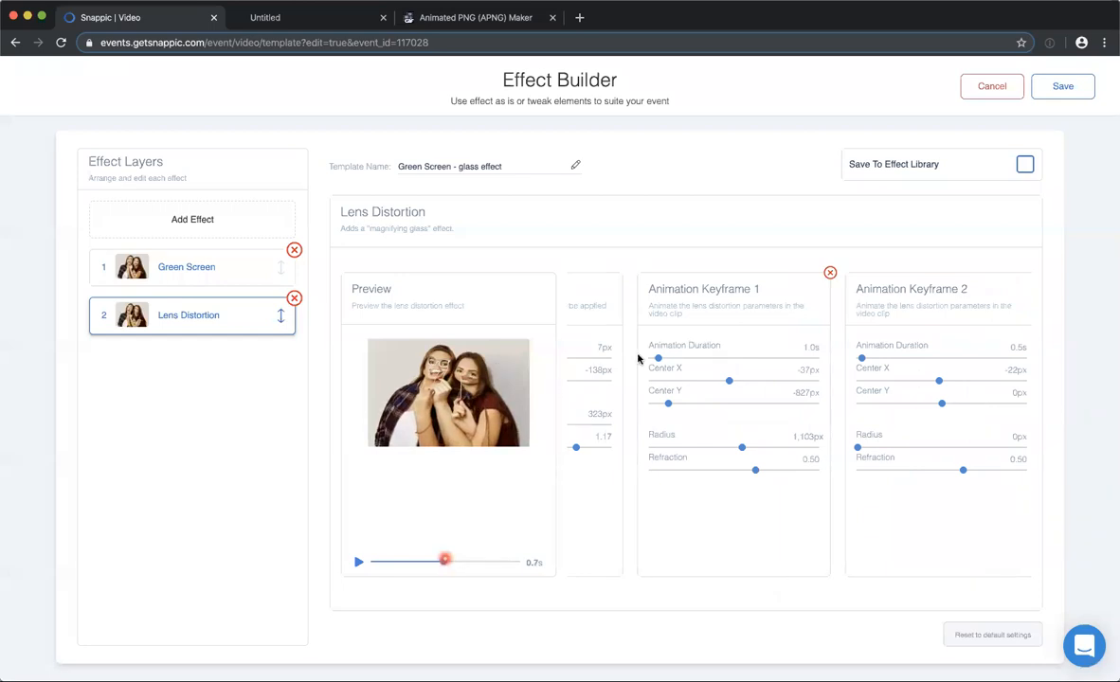
drag(704, 383, 787, 376)
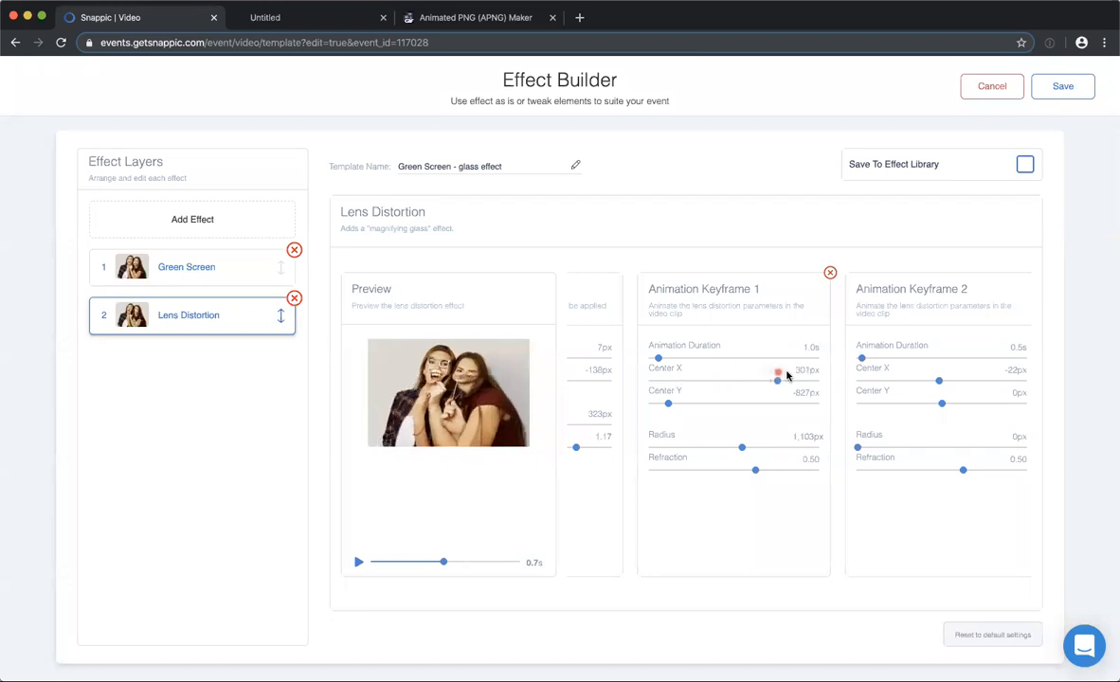
drag(669, 408, 757, 402)
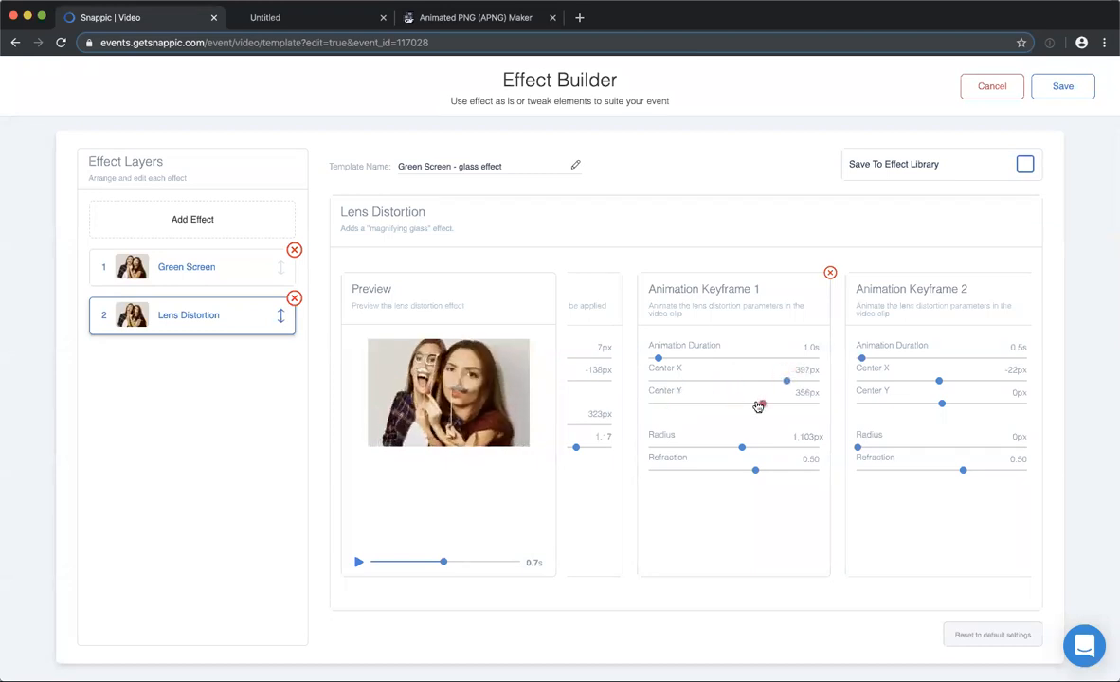
mouse_move(701, 455)
mouse_down()
mouse_move(665, 452)
mouse_move(680, 449)
mouse_up()
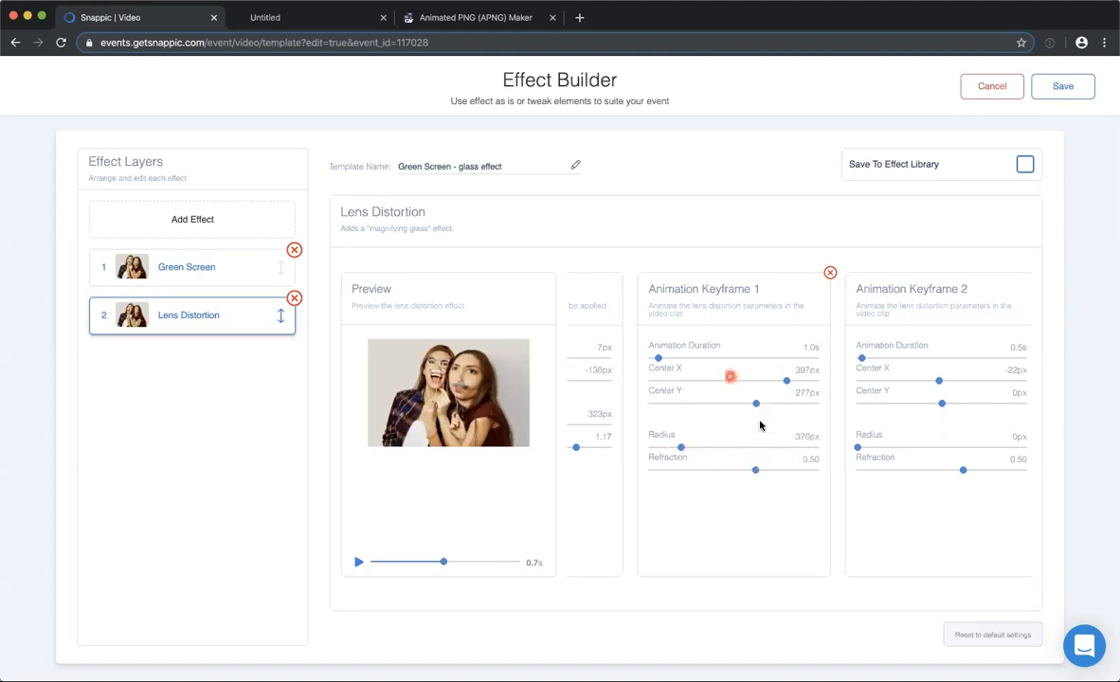
drag(756, 476, 771, 476)
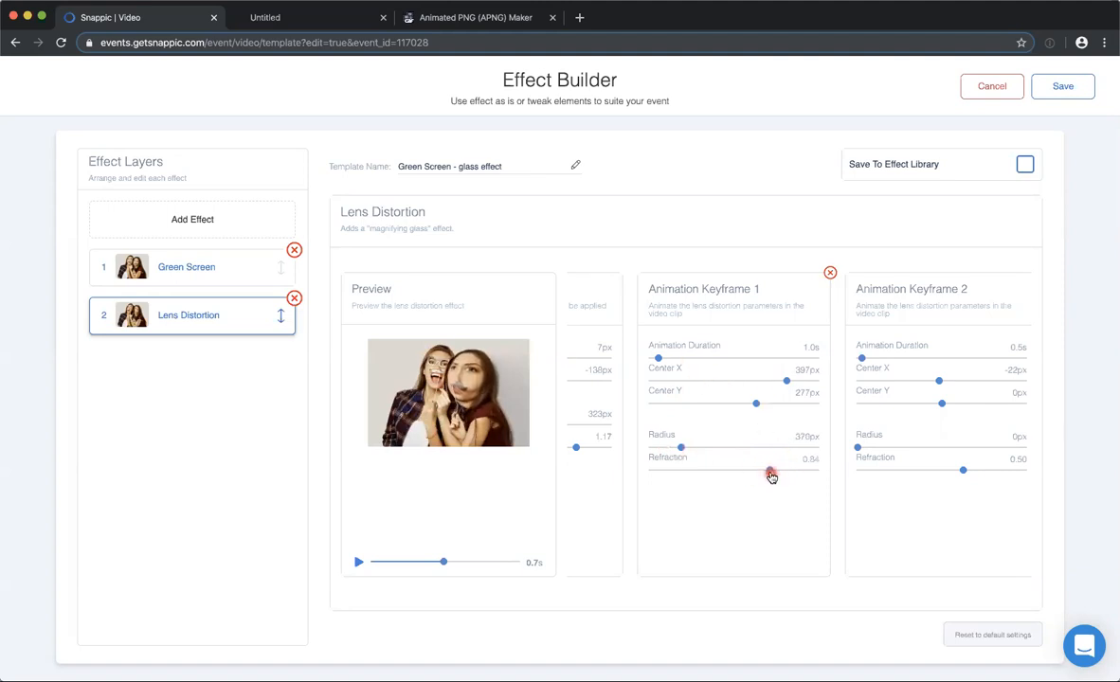
drag(792, 385, 782, 410)
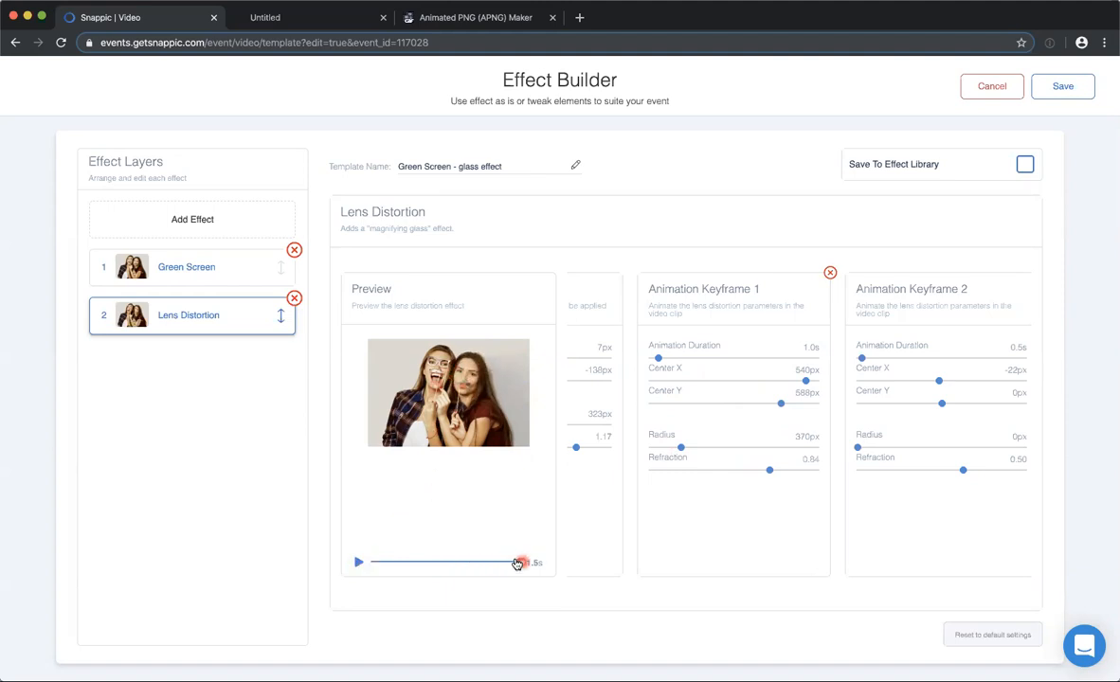
click(358, 562)
Set Animation Keyframe 2 to Center X -640 px, Center Y -249 px, Radius 362 px and Refraction 0.89.
scroll(815, 410, right, 2)
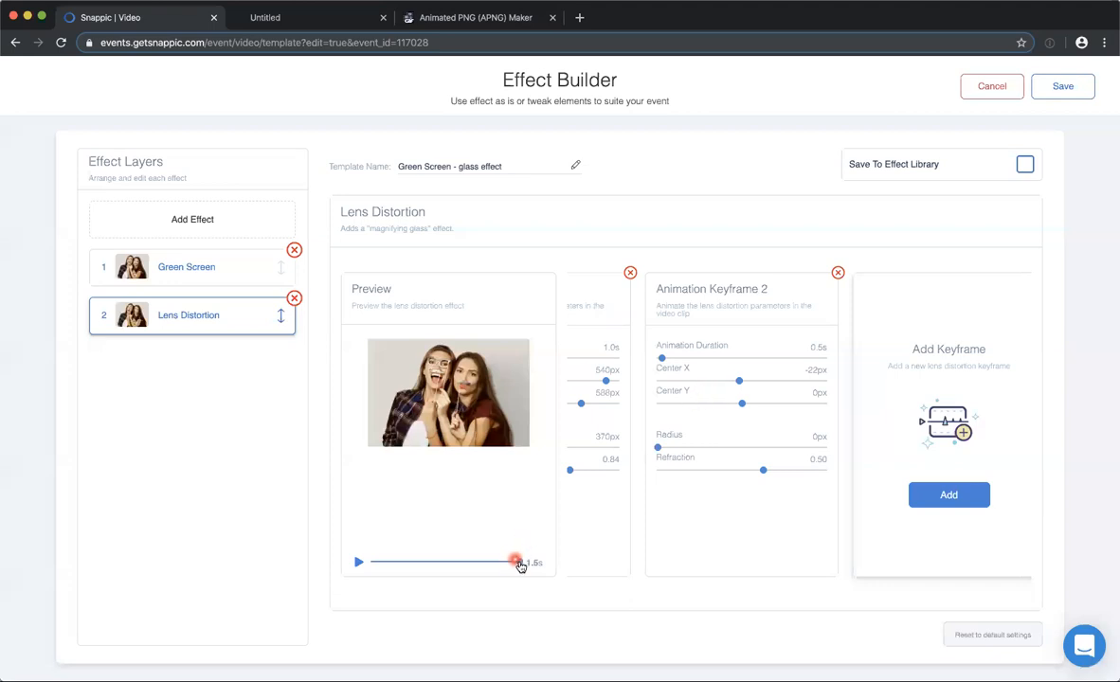
click(738, 383)
drag(793, 380, 785, 381)
drag(722, 453, 687, 448)
click(766, 471)
drag(766, 472, 779, 473)
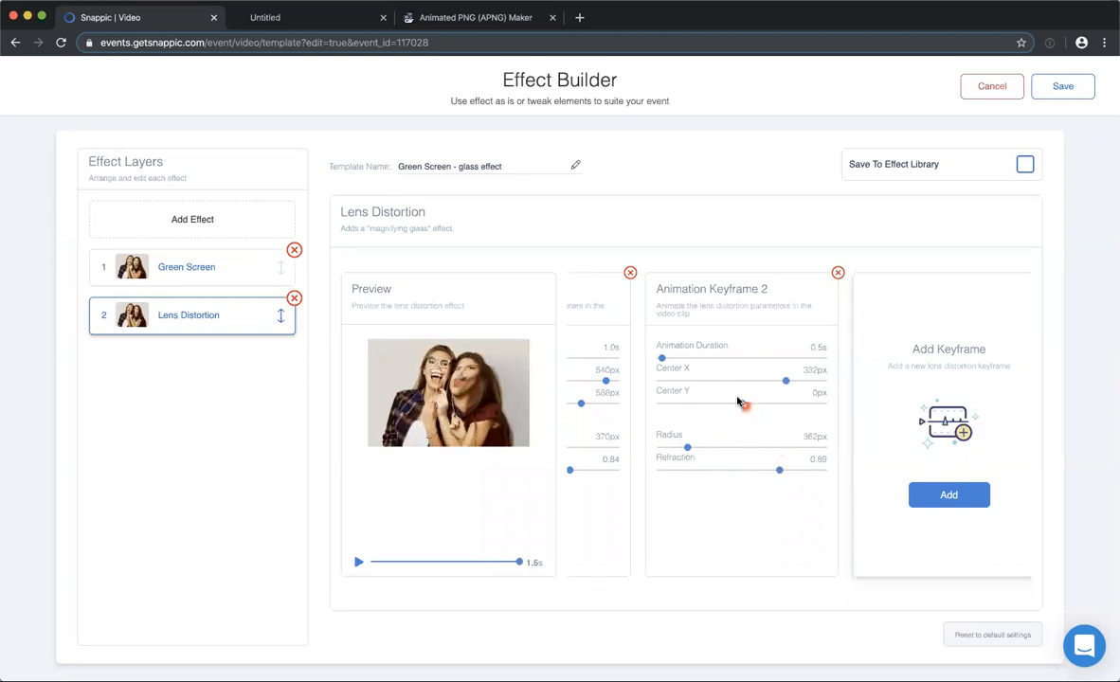
drag(745, 406, 658, 380)
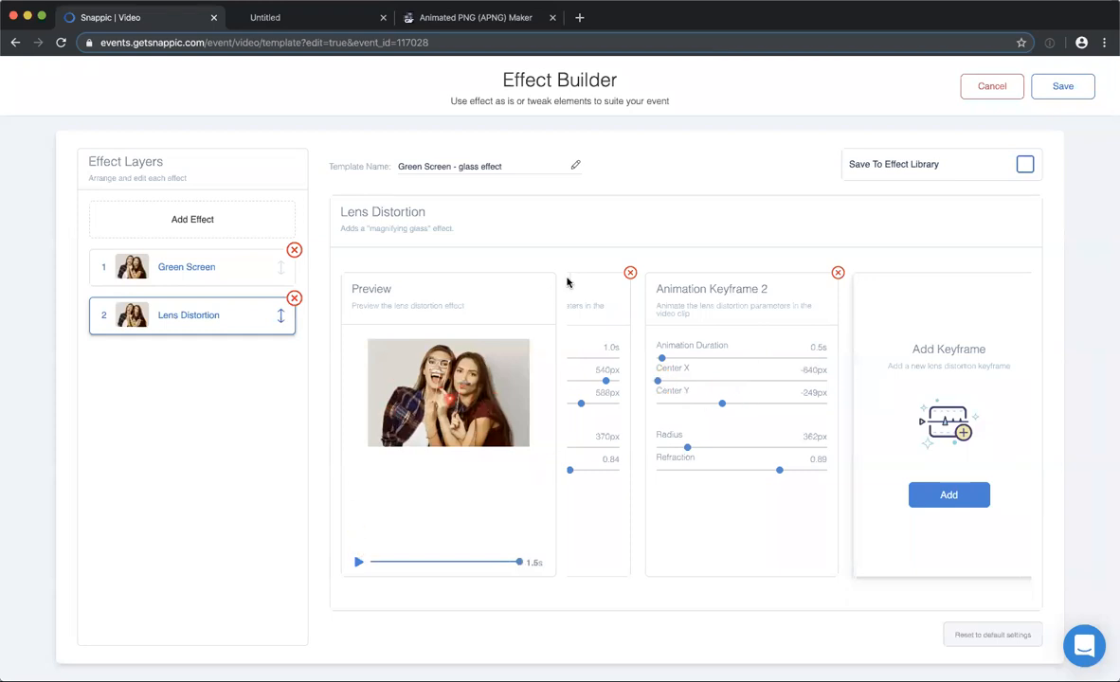
Play the edited Lens Distortion animation and close the effect without saving.
click(357, 561)
scroll(700, 302, left, 5)
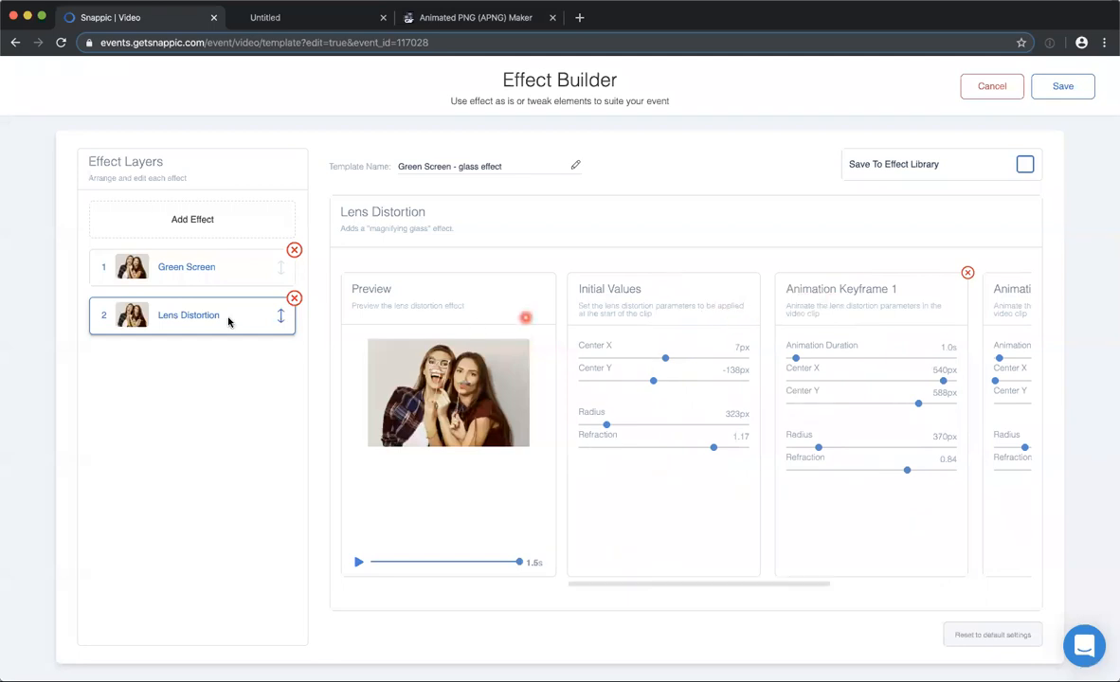
click(990, 89)
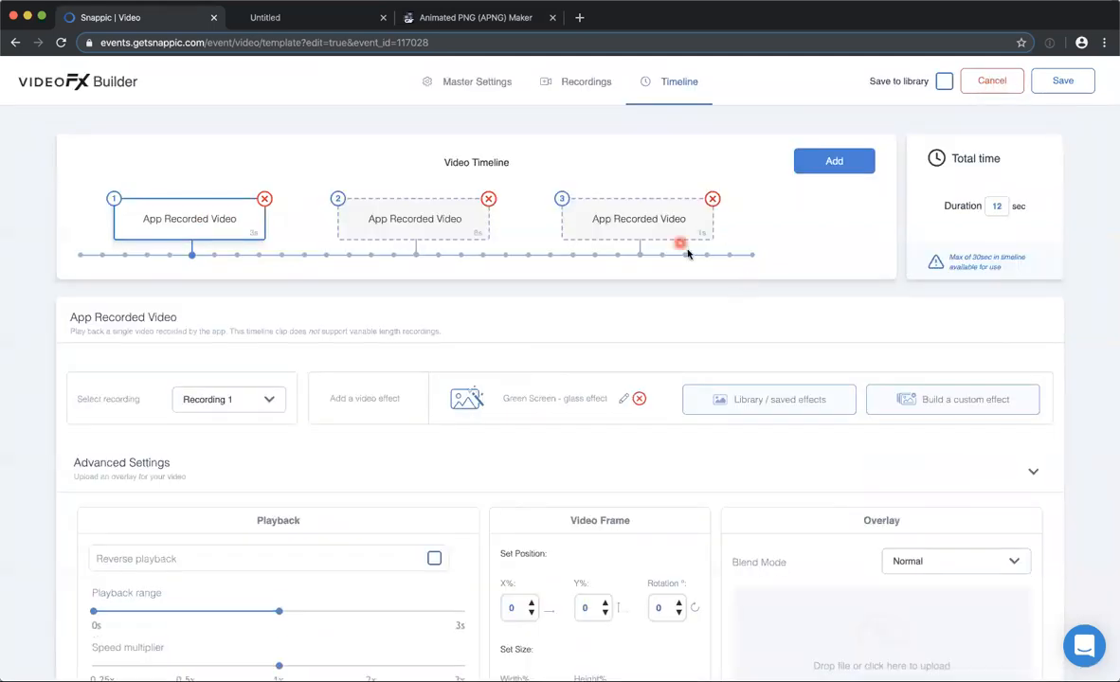
Look over the first clip's advanced settings and leave the Glass lozenge template without saving.
scroll(656, 466, down, 3)
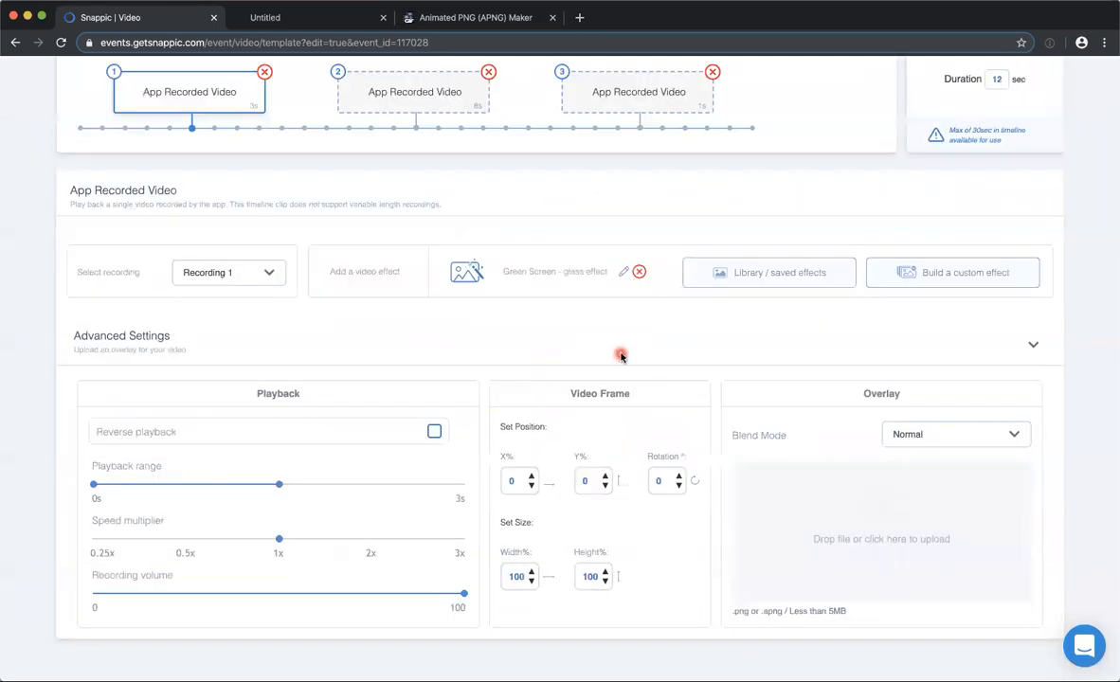
scroll(626, 360, up, 3)
click(991, 84)
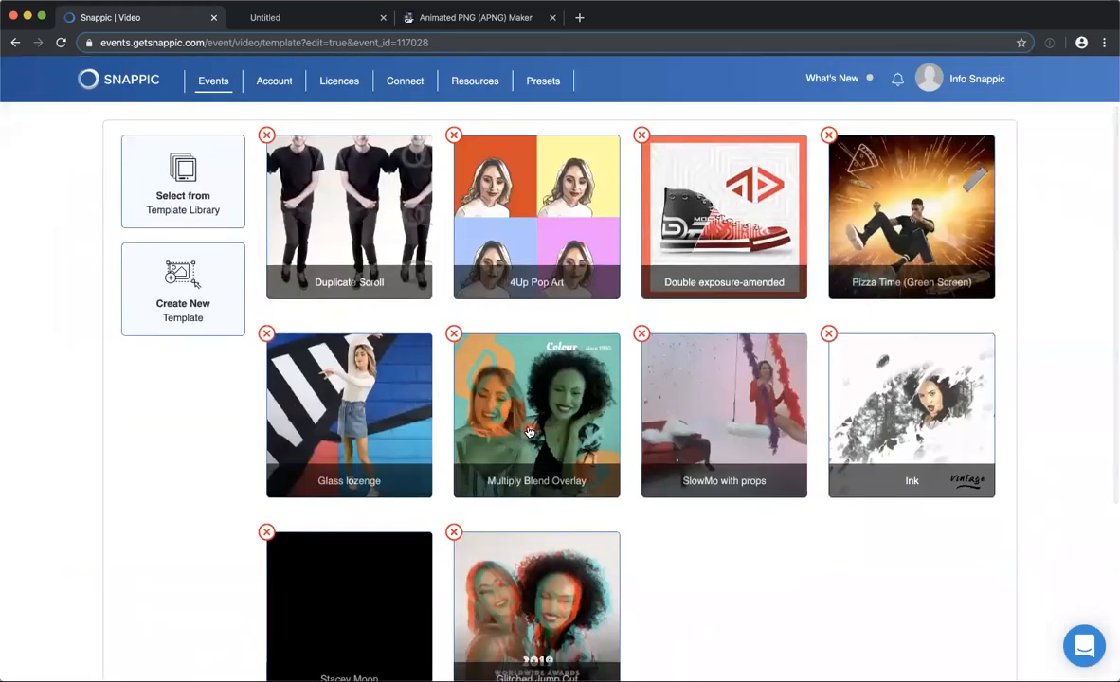
Open the Multiply Blend Overlay template and inspect its recording settings and the first timeline clip's playback and overlay settings.
click(659, 173)
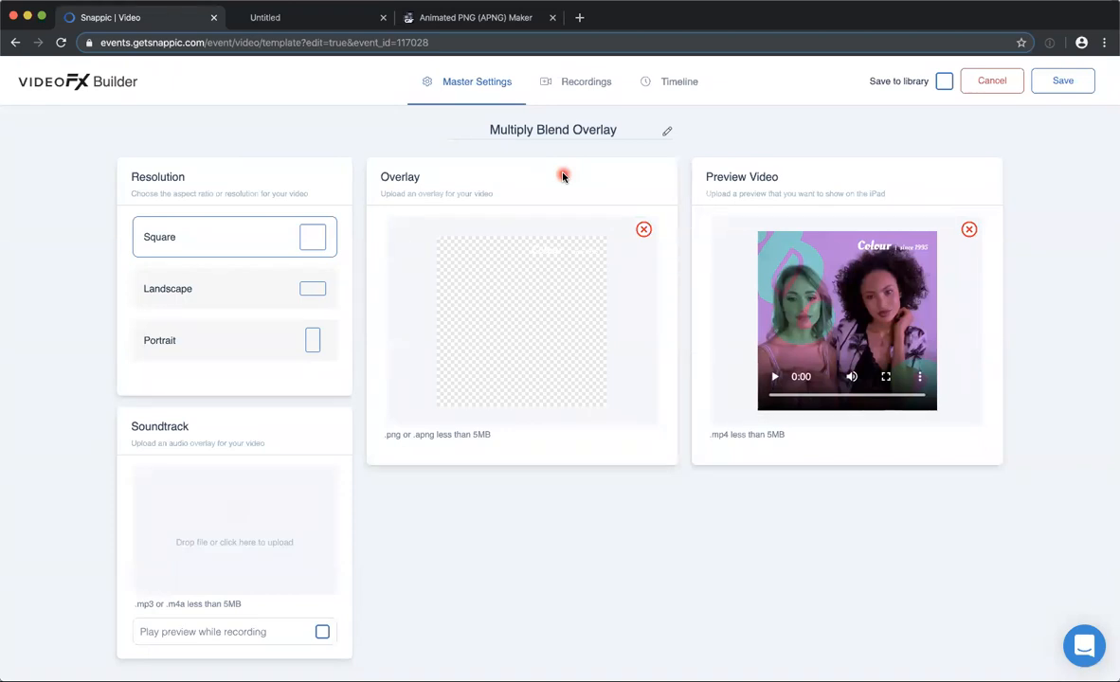
click(573, 84)
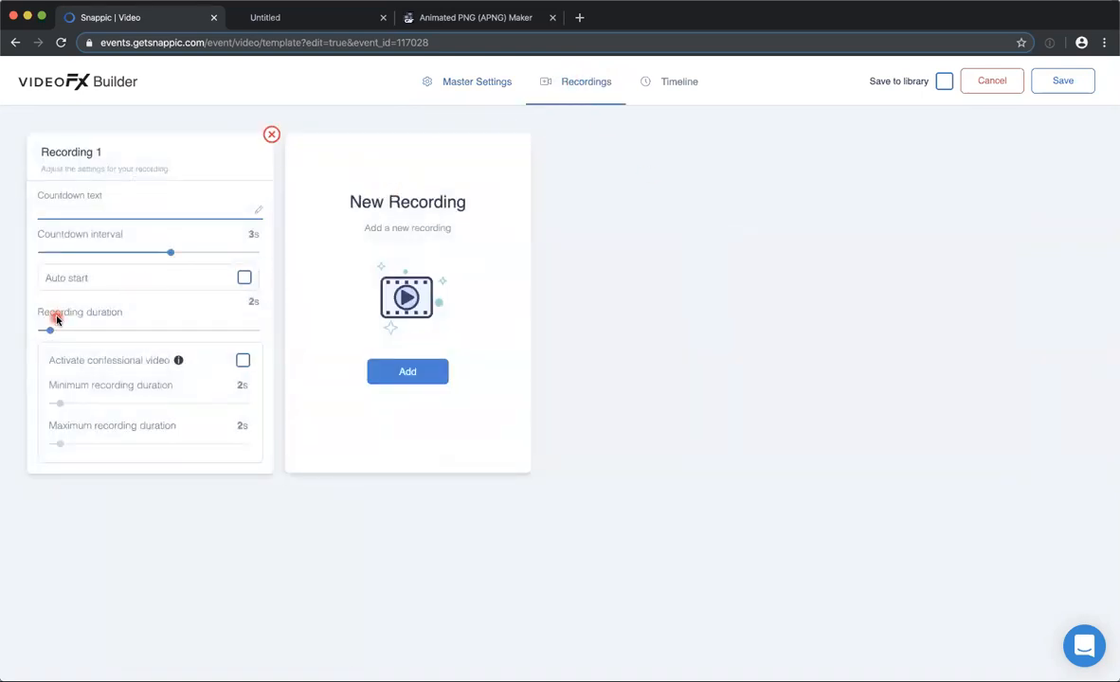
click(675, 83)
scroll(573, 356, down, 1)
scroll(574, 356, down, 3)
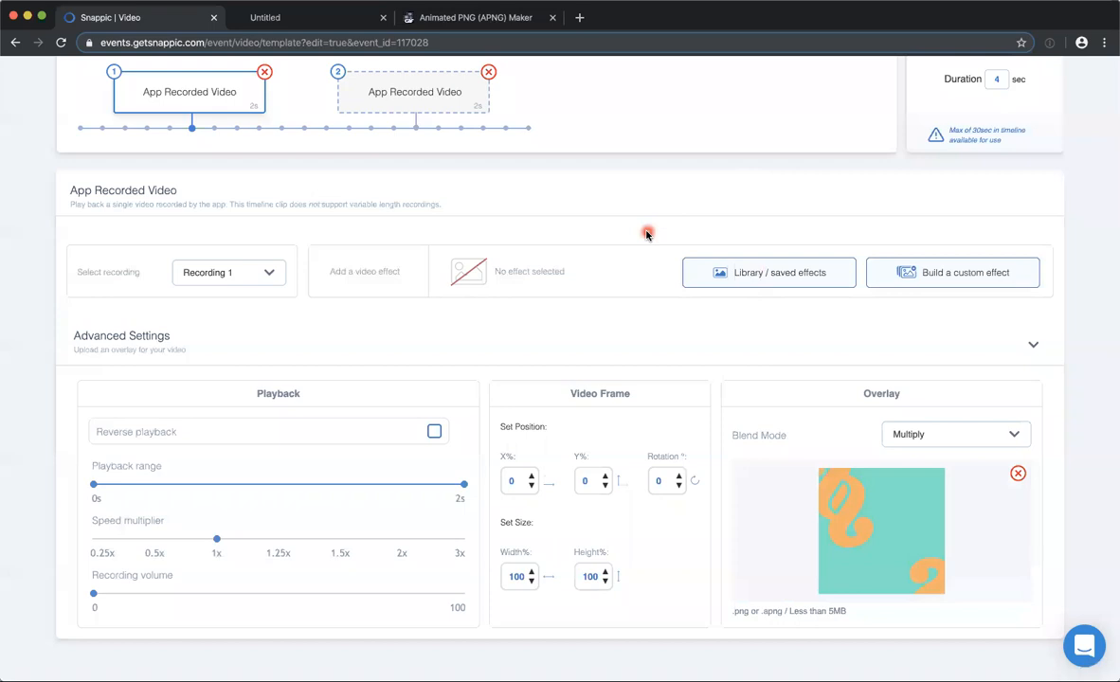
Check the ezgif Animated PNG Maker page, return to Snappic and examine the second clip's playback and overlay settings.
click(421, 18)
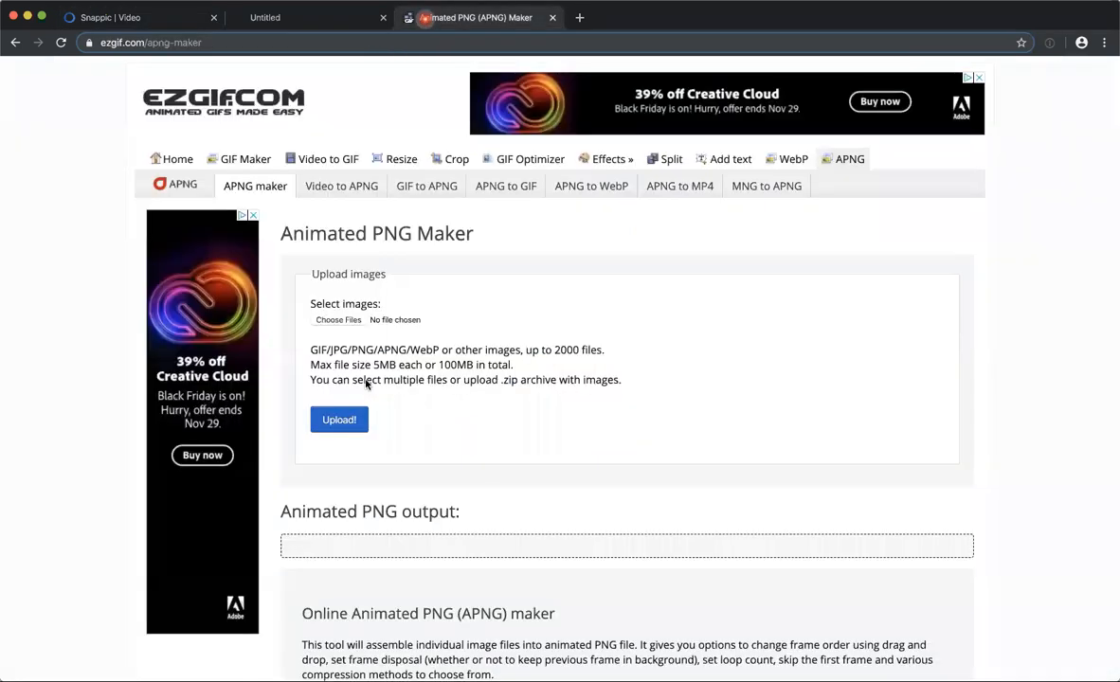
click(165, 16)
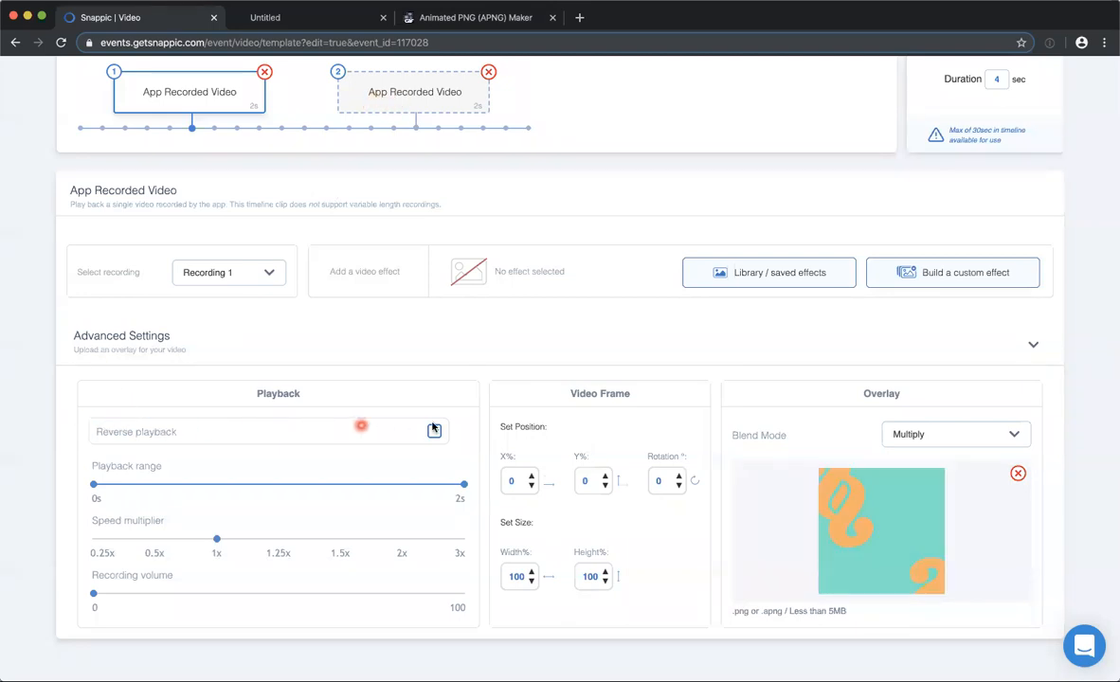
click(391, 87)
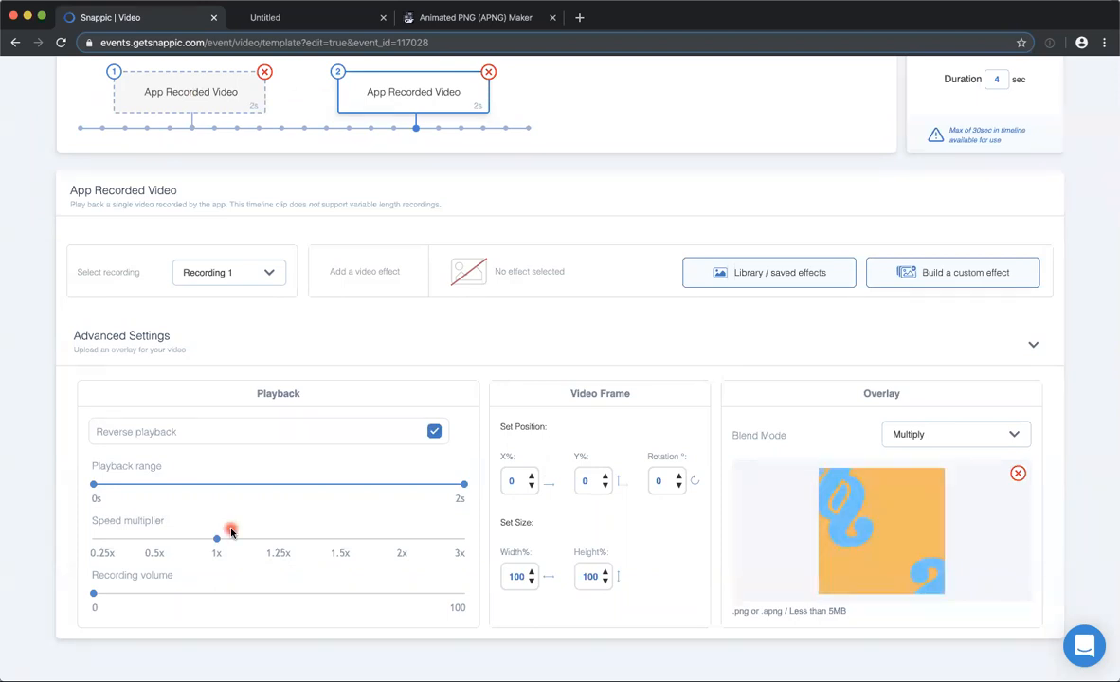
scroll(812, 177, up, 2)
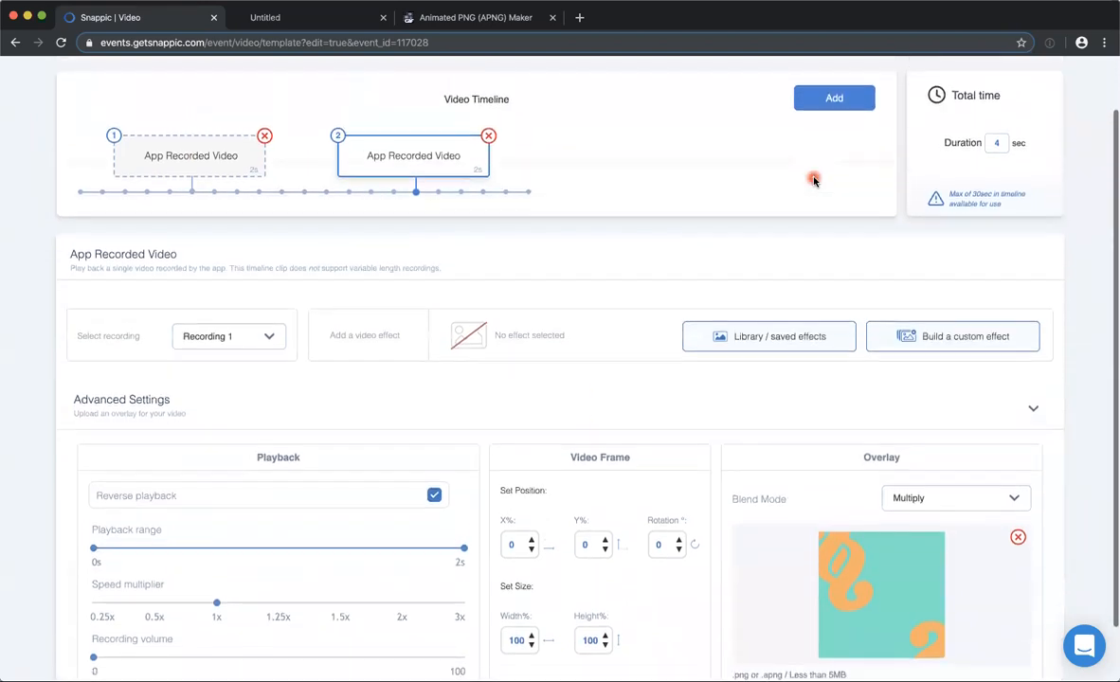
Browse the blend modes available for the second clip's overlay, keeping Multiply.
scroll(812, 177, down, 2)
click(947, 438)
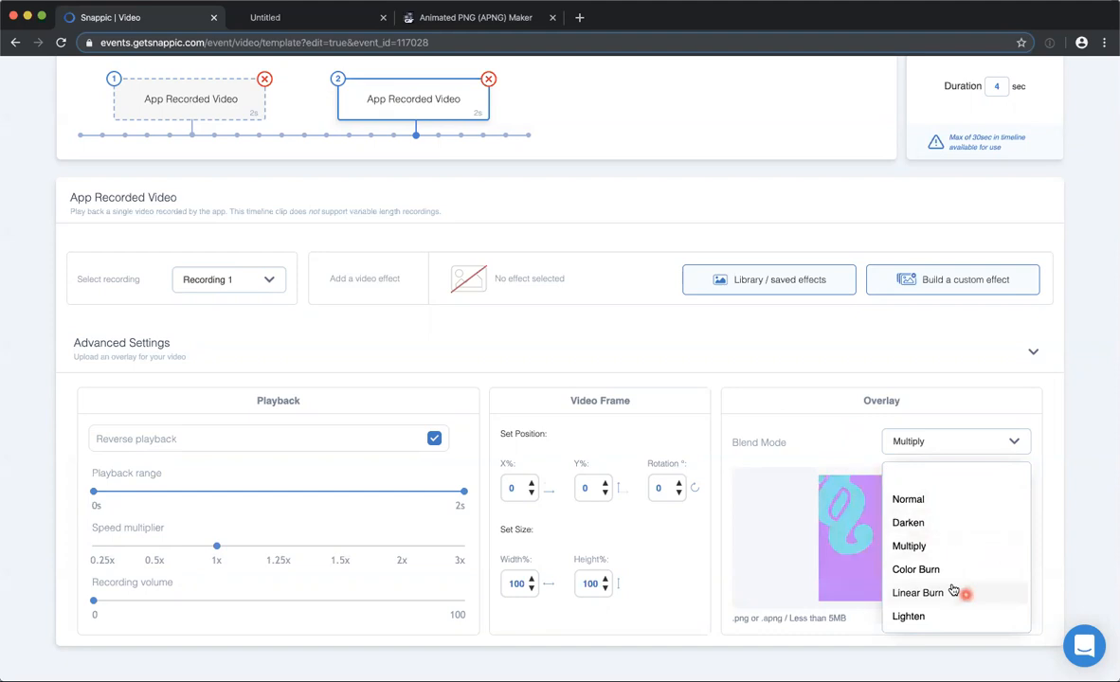
scroll(936, 536, down, 5)
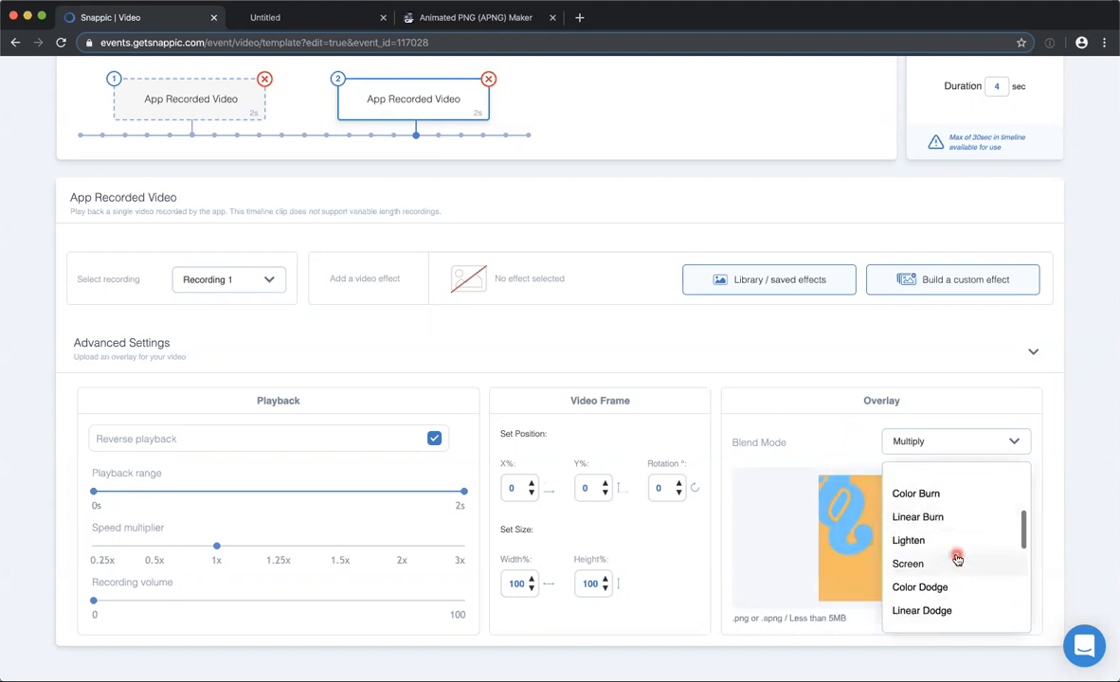
scroll(949, 536, down, 2)
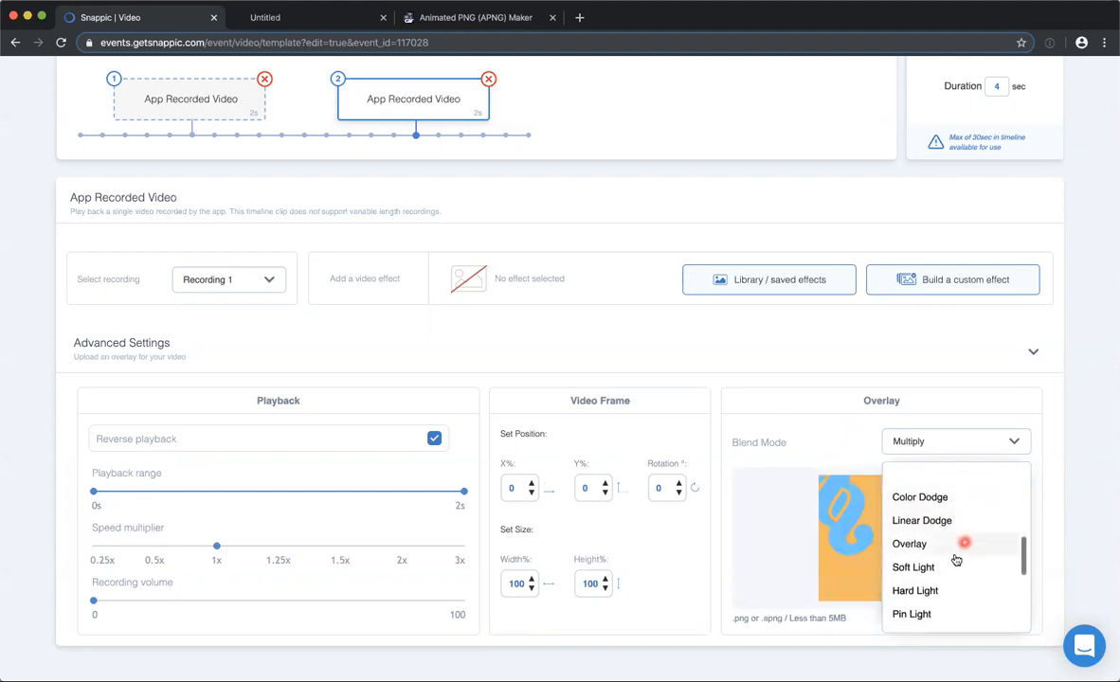
click(823, 448)
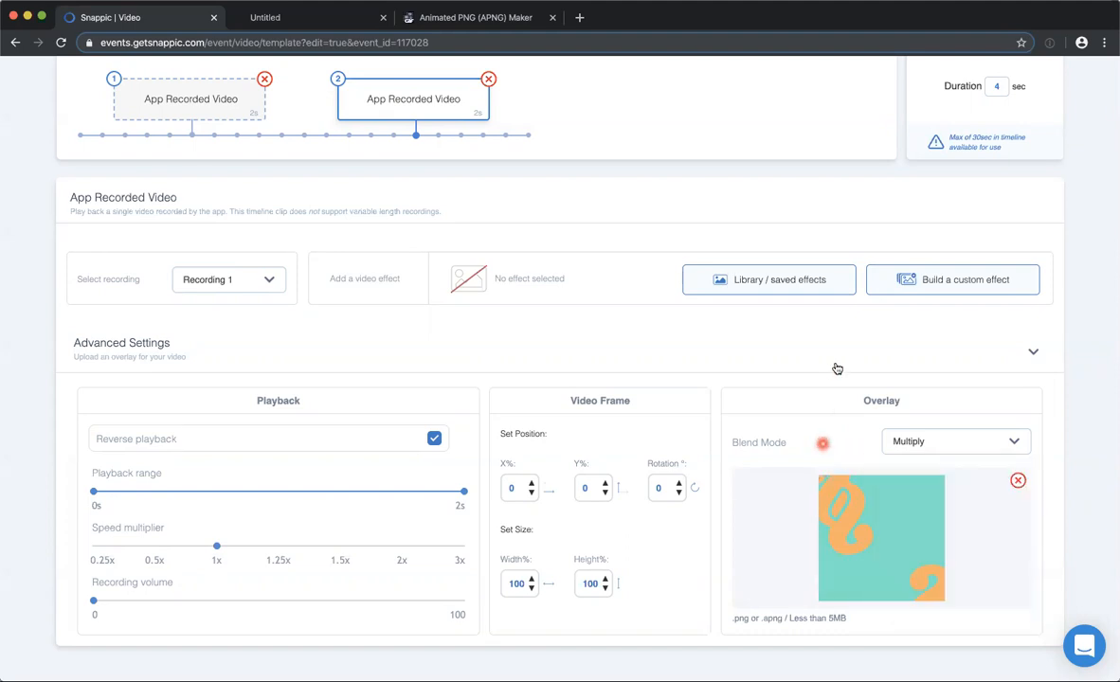
Review the second clip's timeline settings once more and leave the Multiply Blend Overlay template without saving.
scroll(836, 368, up, 3)
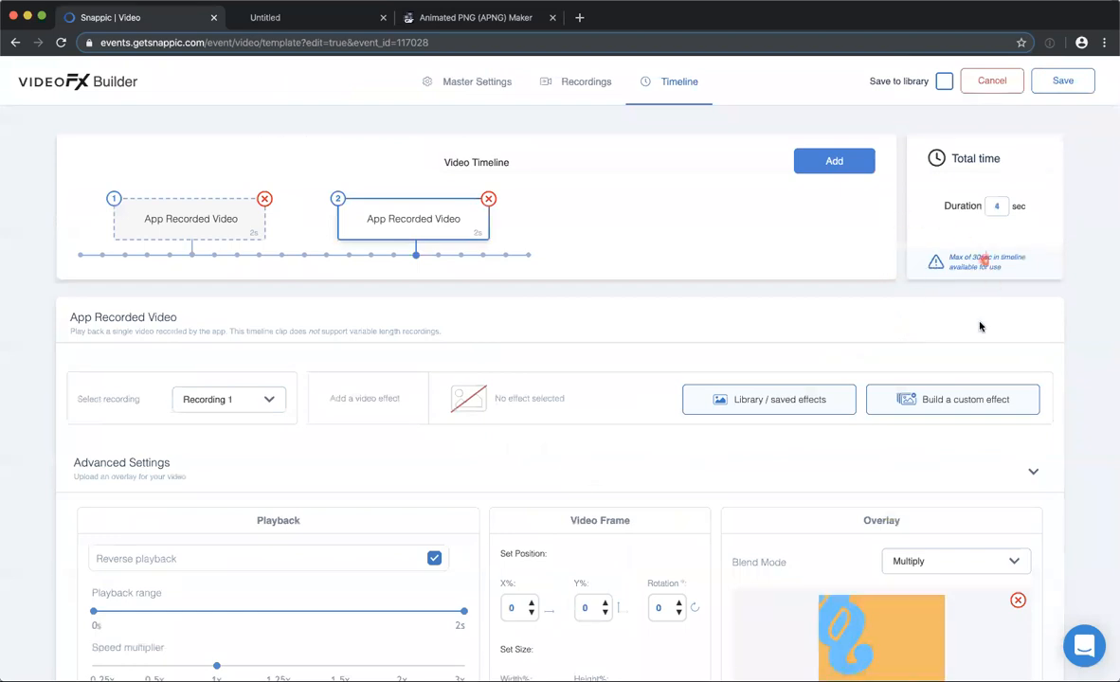
scroll(980, 322, down, 1)
scroll(982, 313, up, 1)
click(990, 83)
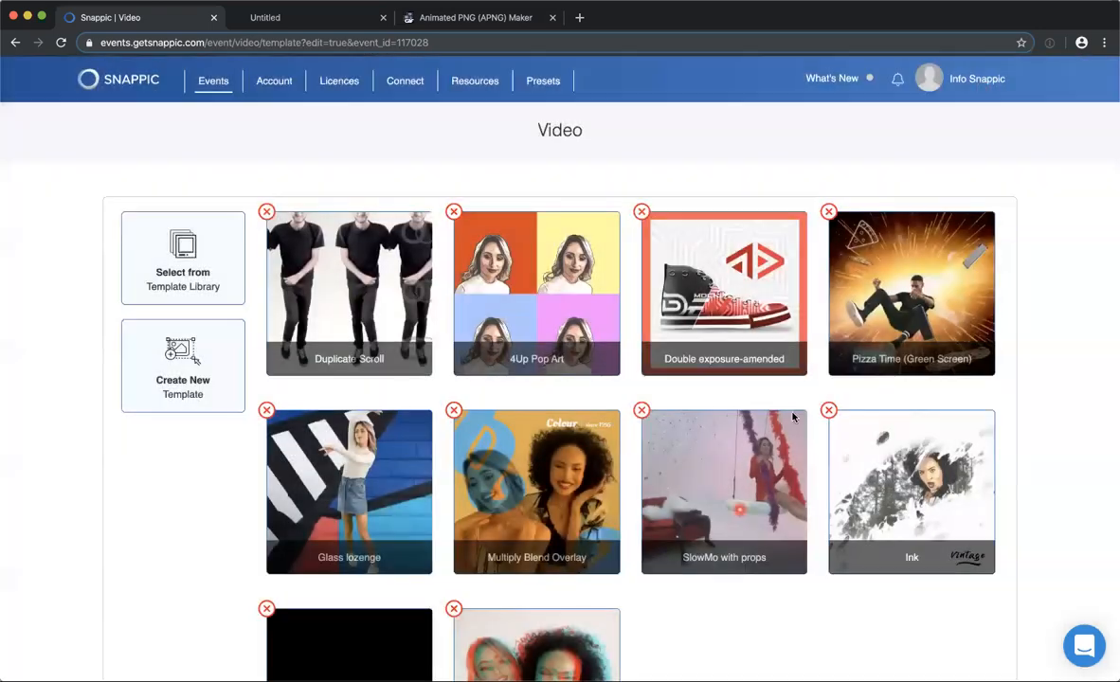
Look over the event's video templates and open SlowMo with props to view its master settings.
scroll(741, 515, down, 3)
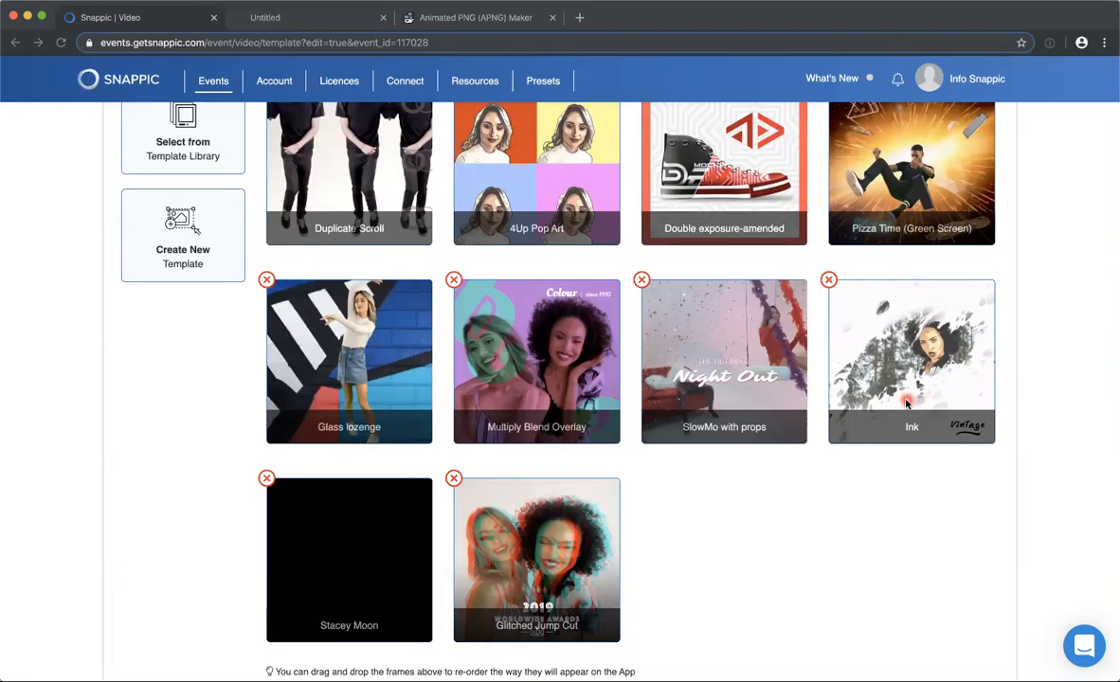
scroll(907, 404, up, 3)
scroll(717, 482, down, 3)
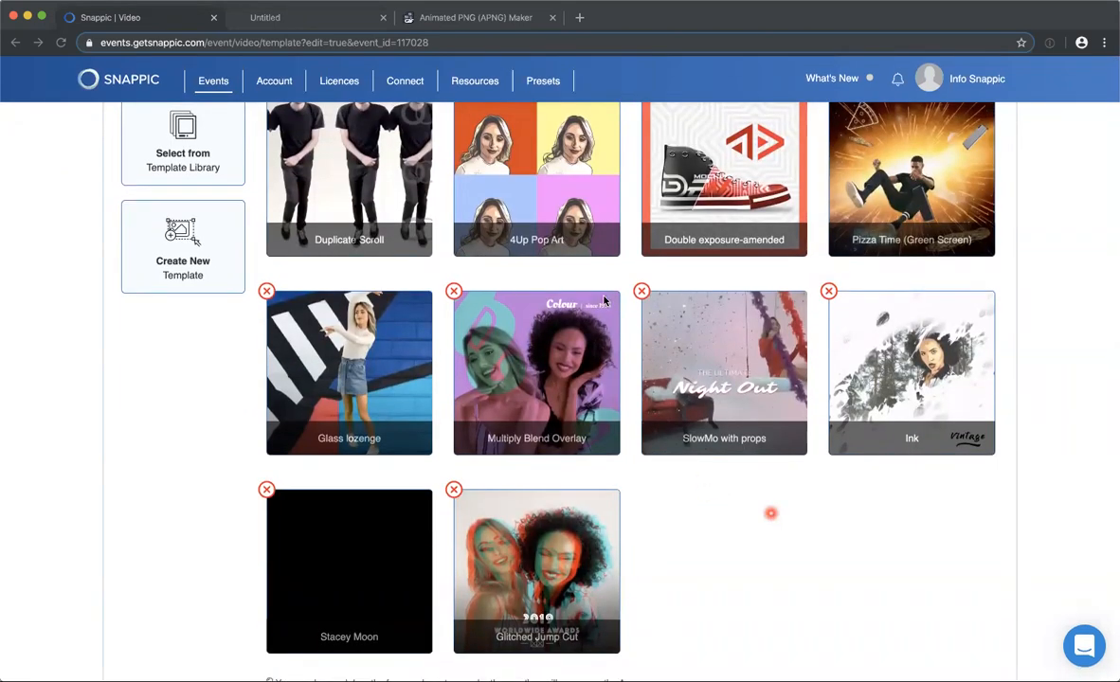
scroll(605, 300, up, 3)
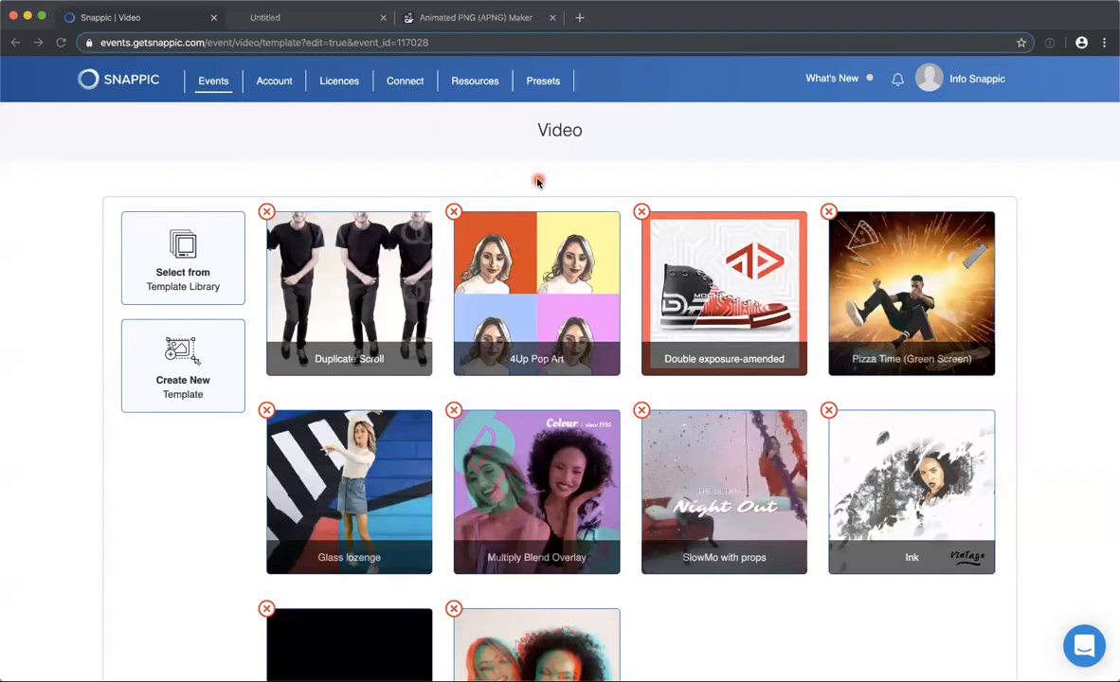
scroll(538, 404, down, 2)
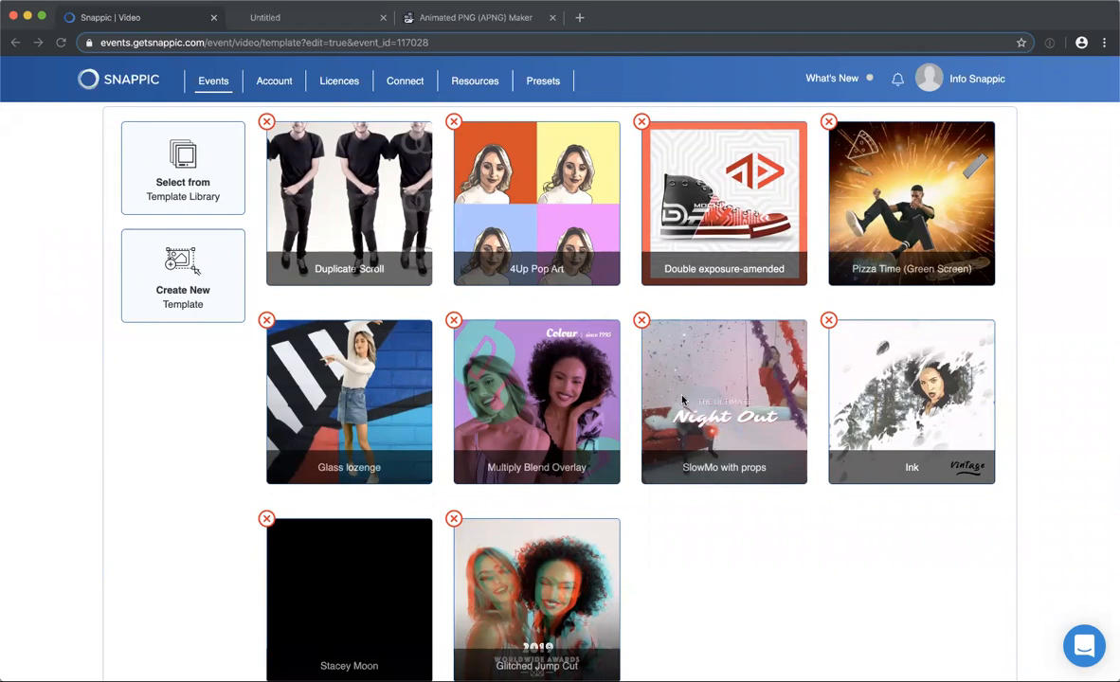
scroll(722, 400, down, 2)
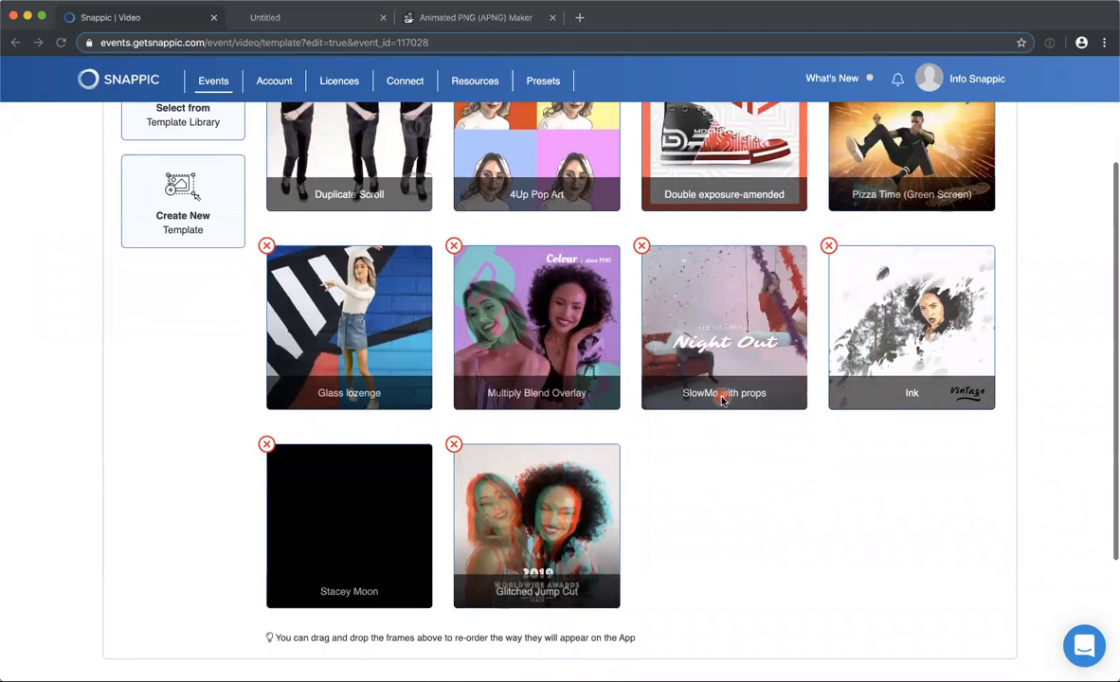
scroll(722, 400, down, 1)
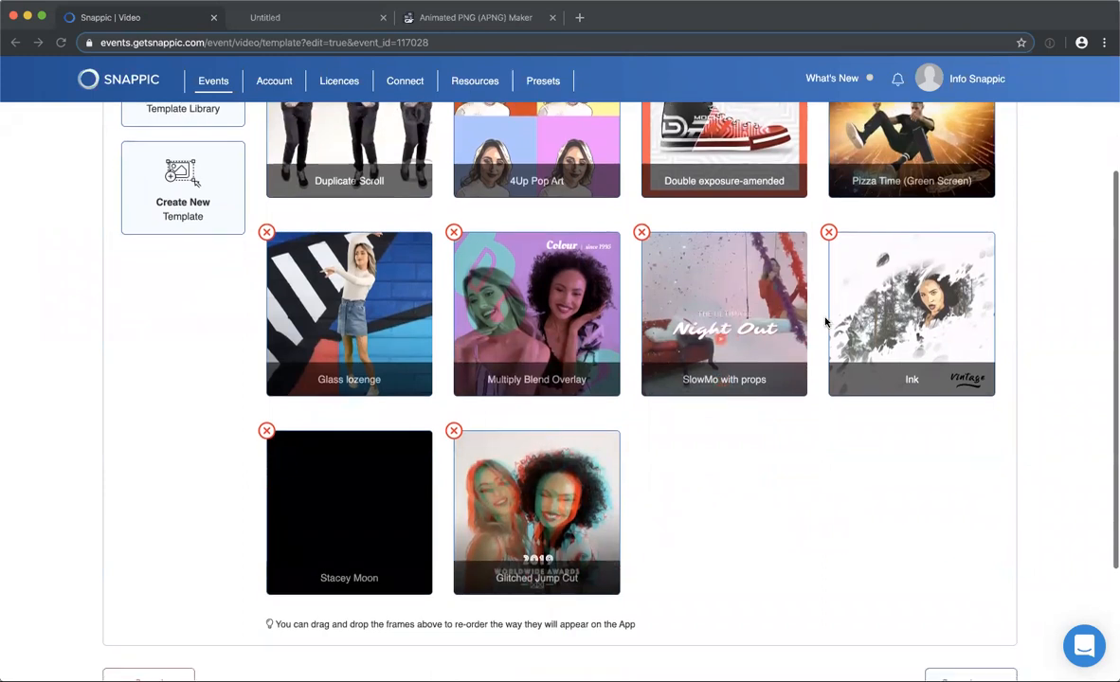
click(722, 306)
scroll(653, 275, down, 1)
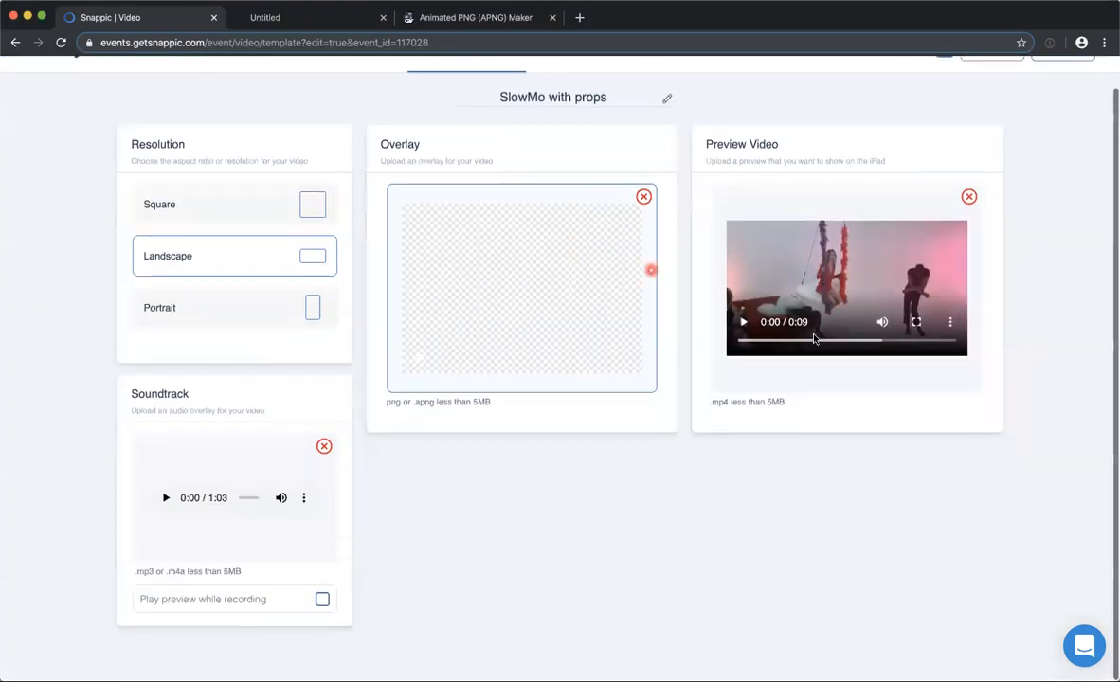
Mute the SlowMo with props preview video and play it through twice.
click(882, 321)
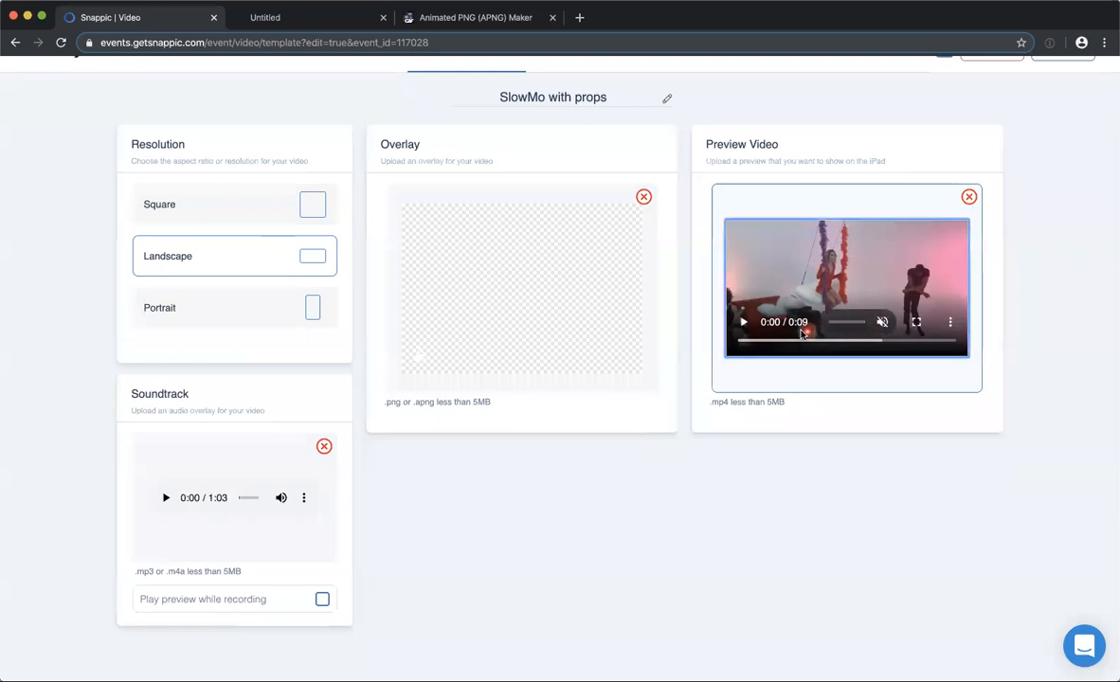
click(745, 324)
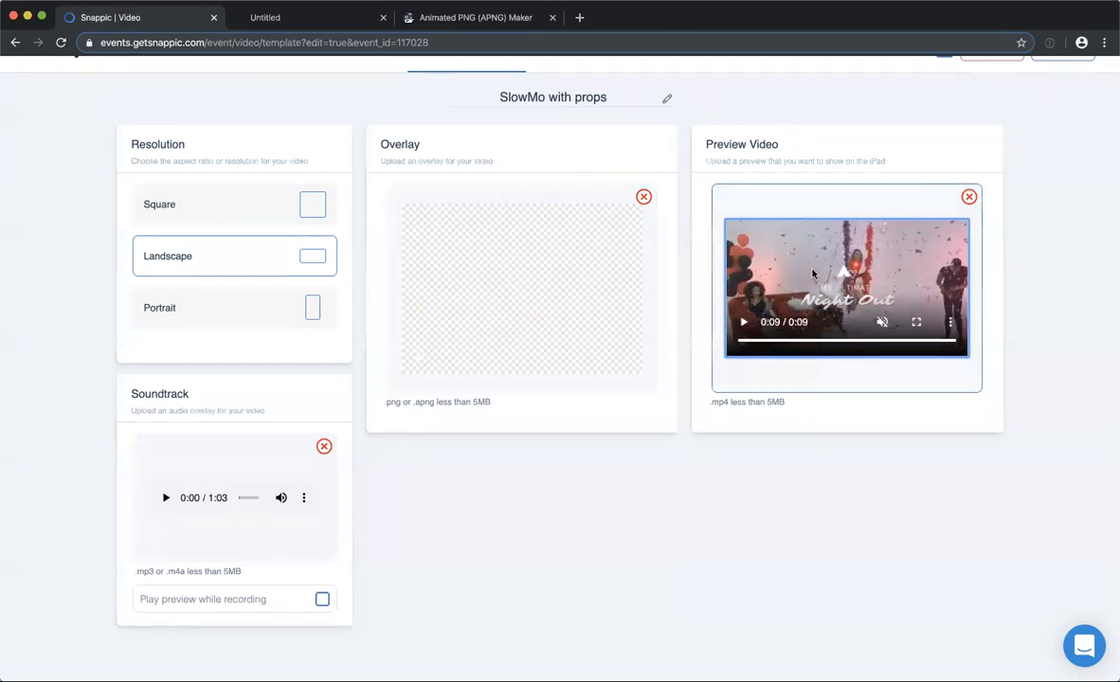
click(741, 323)
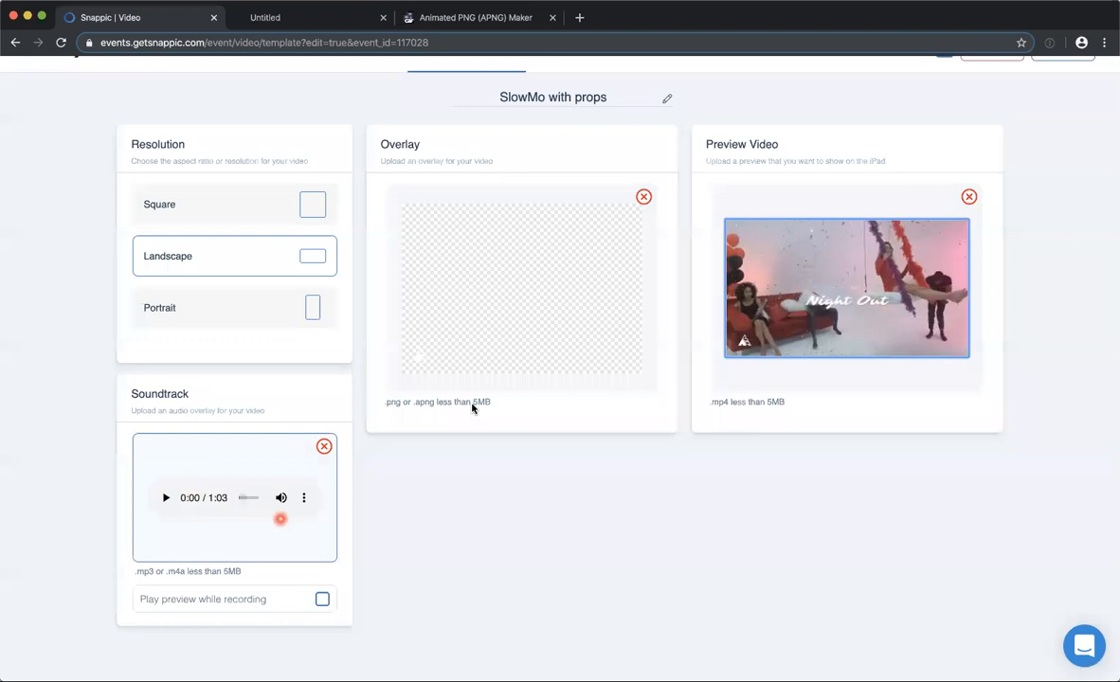
scroll(450, 537, up, 1)
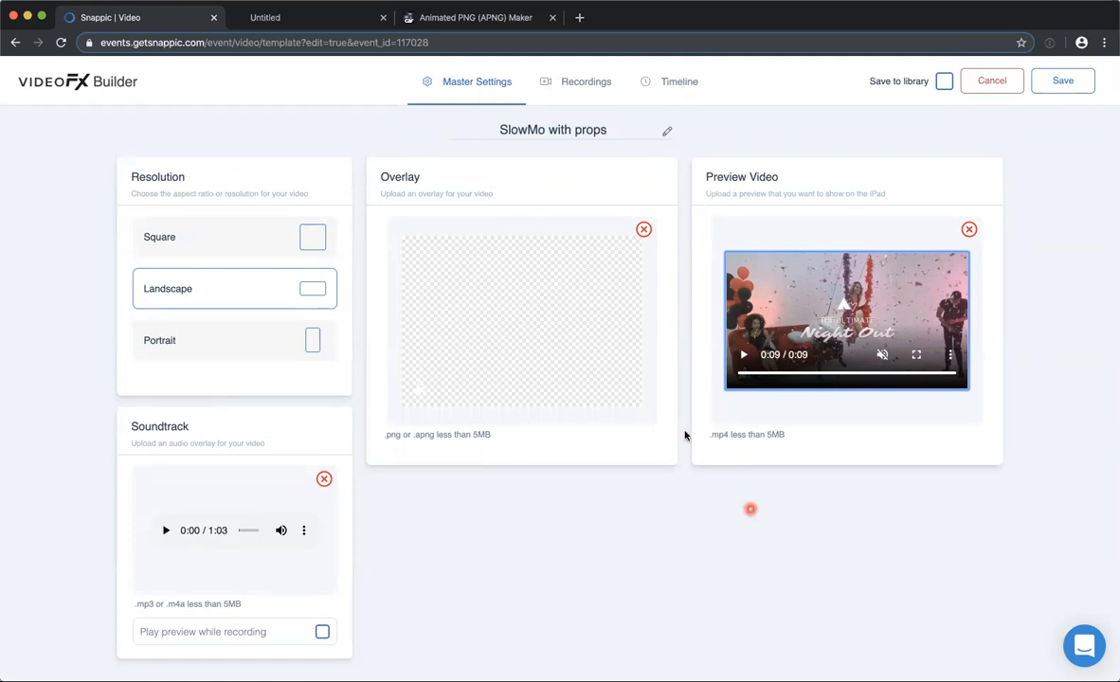
Review the template's recording settings and the first timeline clip's playback settings.
click(581, 83)
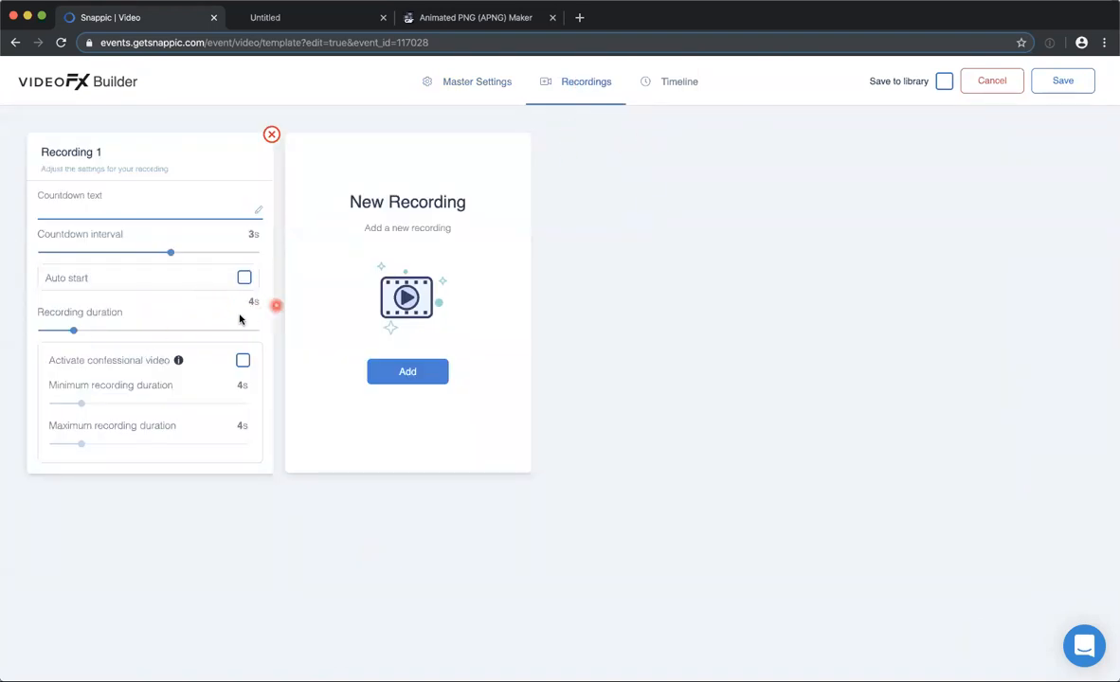
click(669, 83)
scroll(577, 383, down, 2)
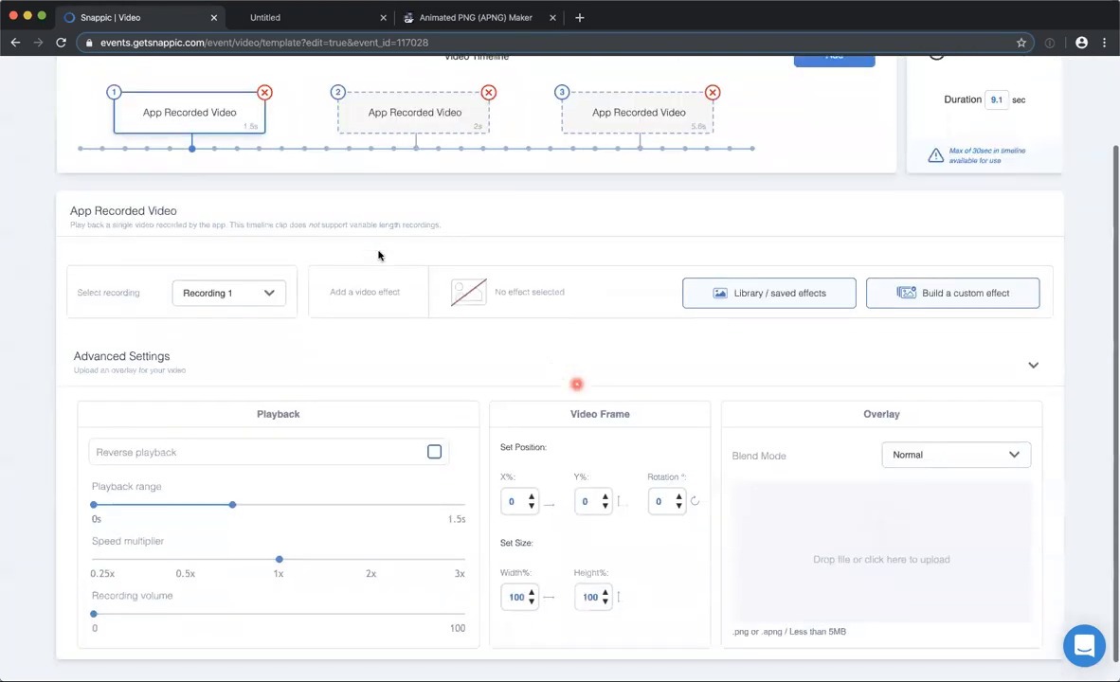
scroll(377, 252, up, 2)
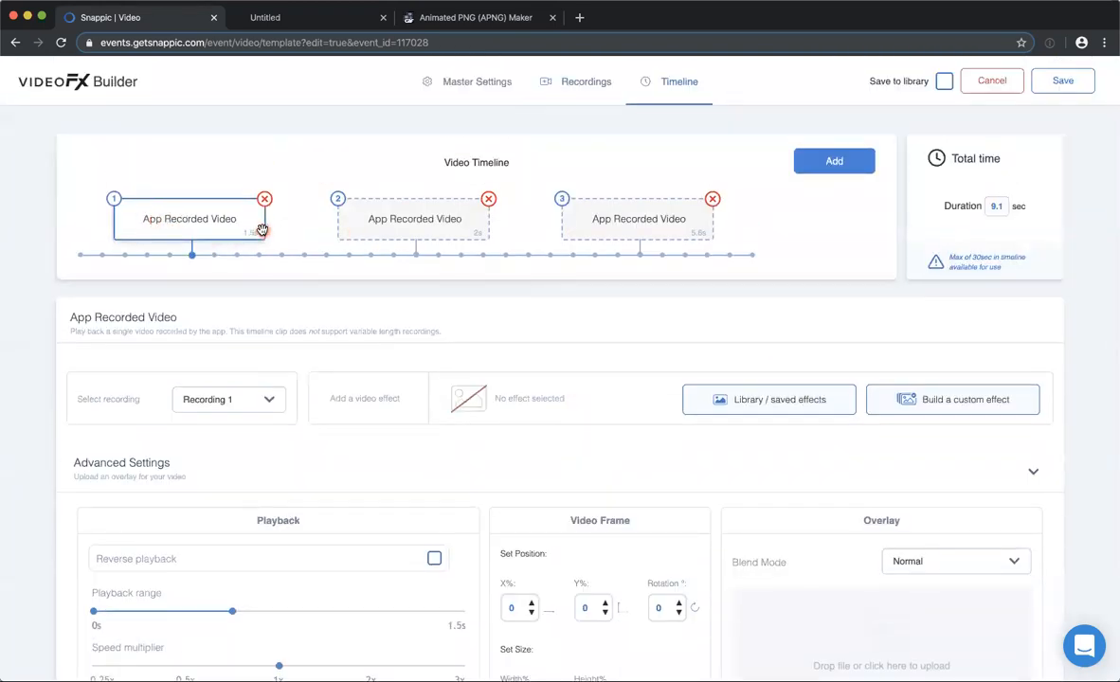
scroll(262, 230, down, 2)
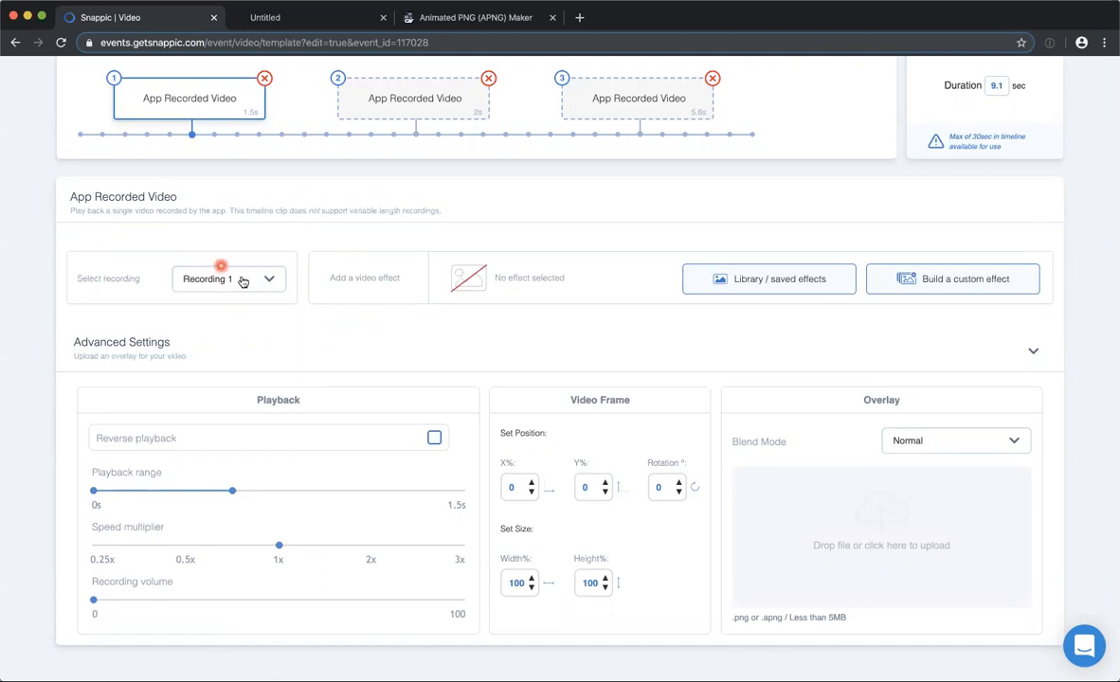
Compare the playback range, speed multiplier and video effect of the three timeline clips, ending on the third clip.
click(429, 107)
click(347, 270)
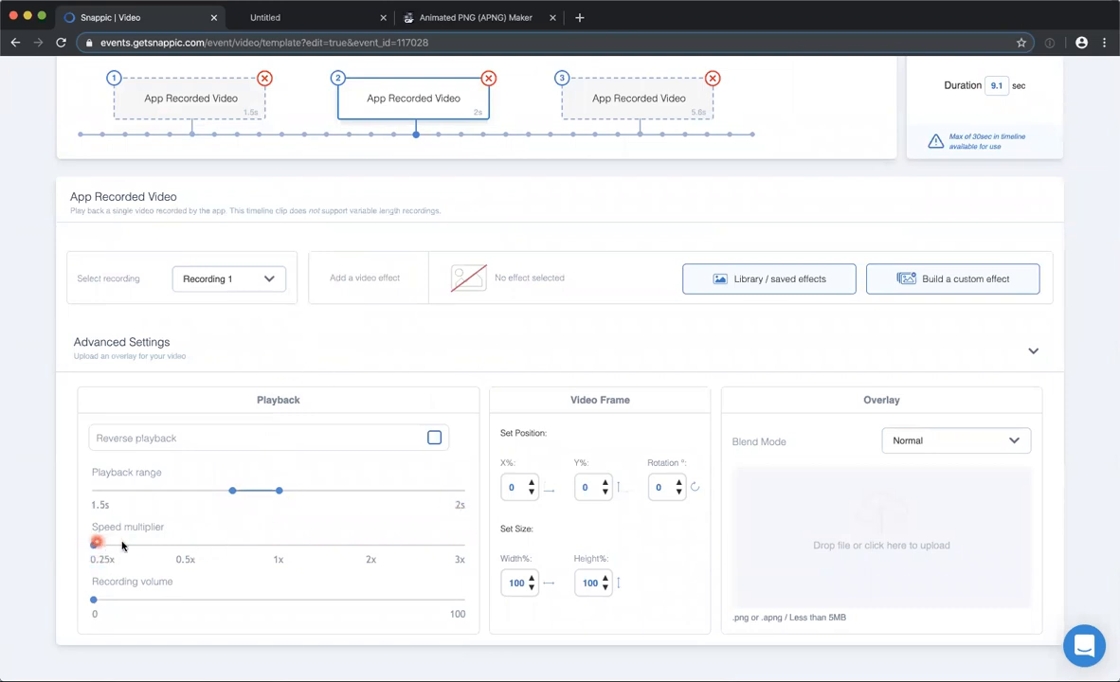
click(606, 95)
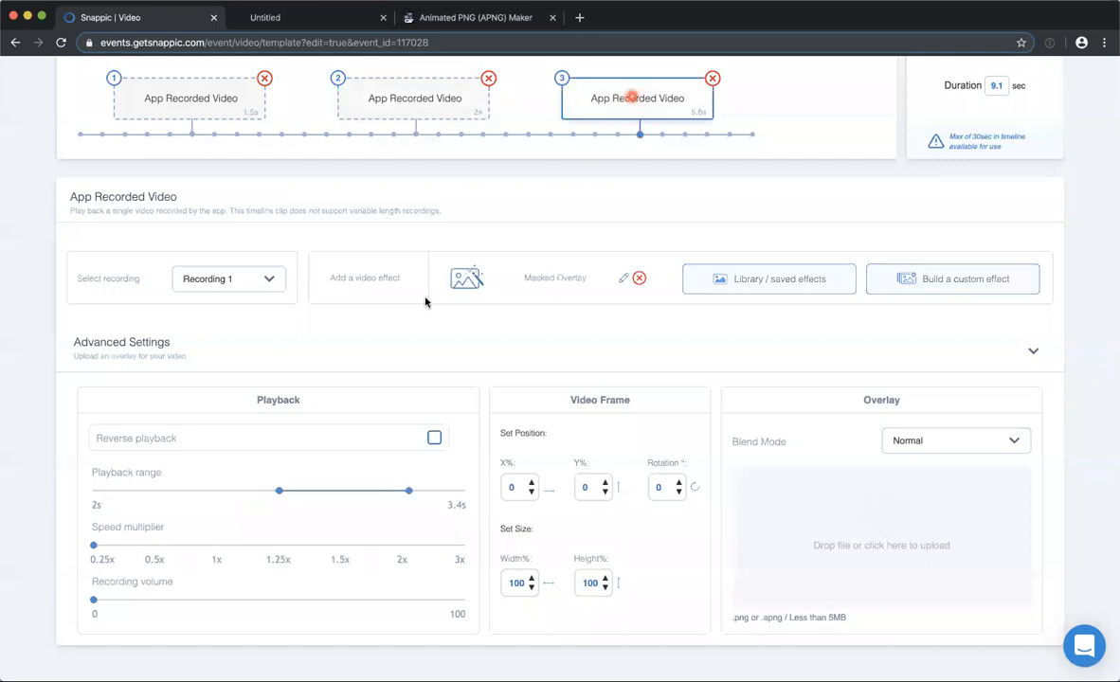
click(279, 491)
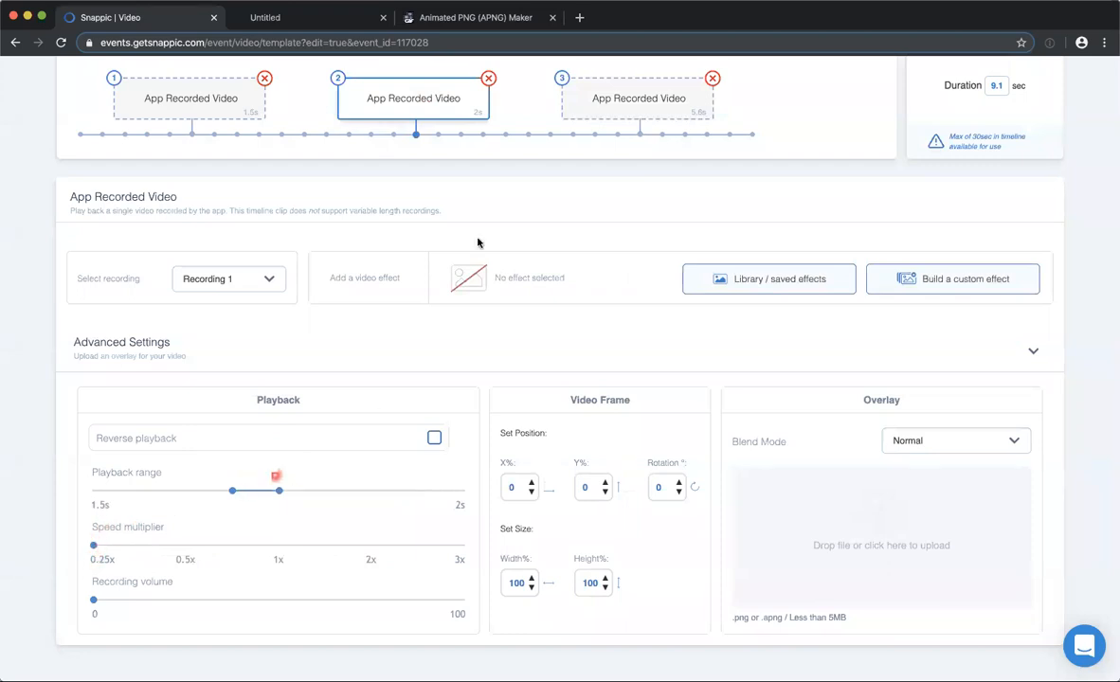
click(615, 98)
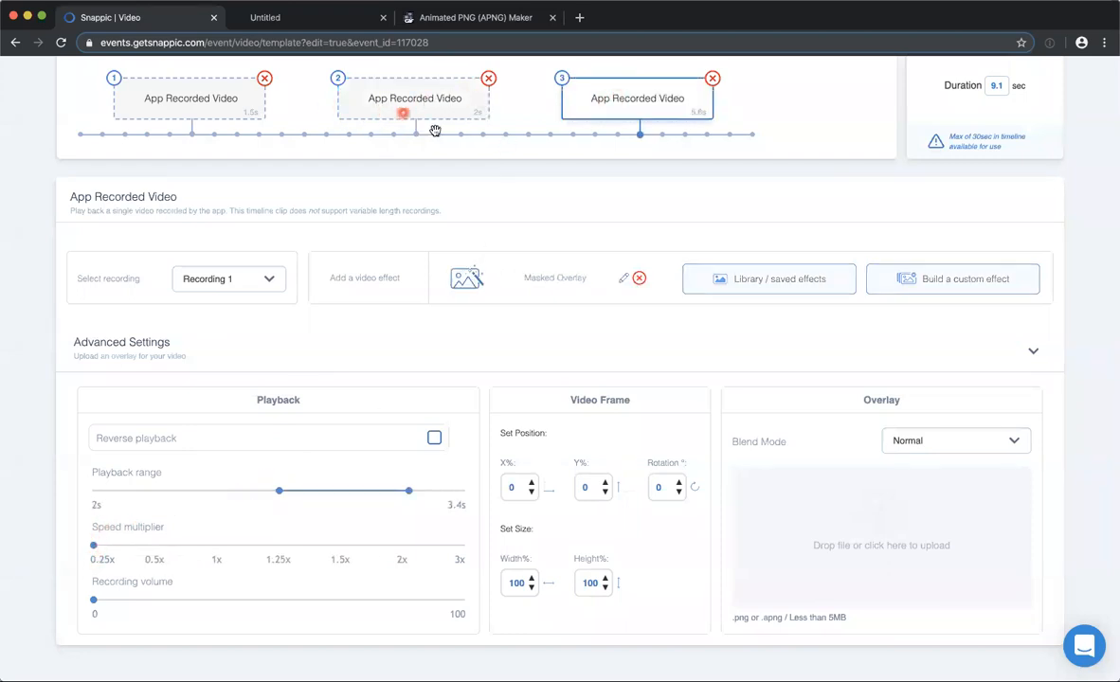
click(401, 111)
click(214, 114)
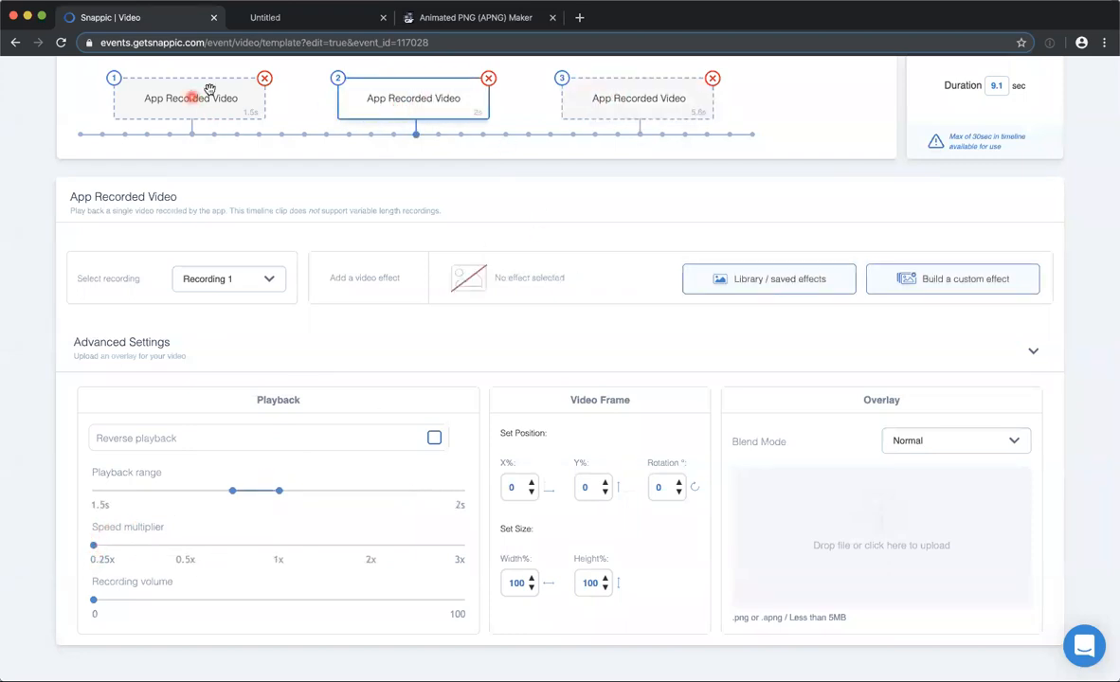
click(378, 95)
click(163, 90)
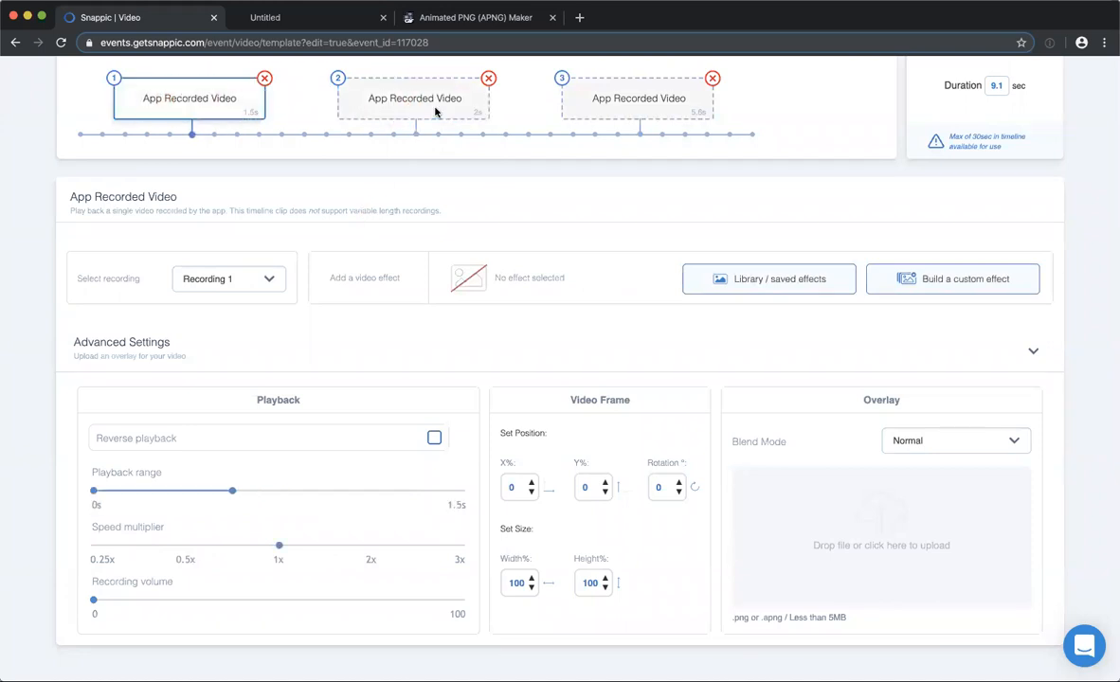
click(635, 100)
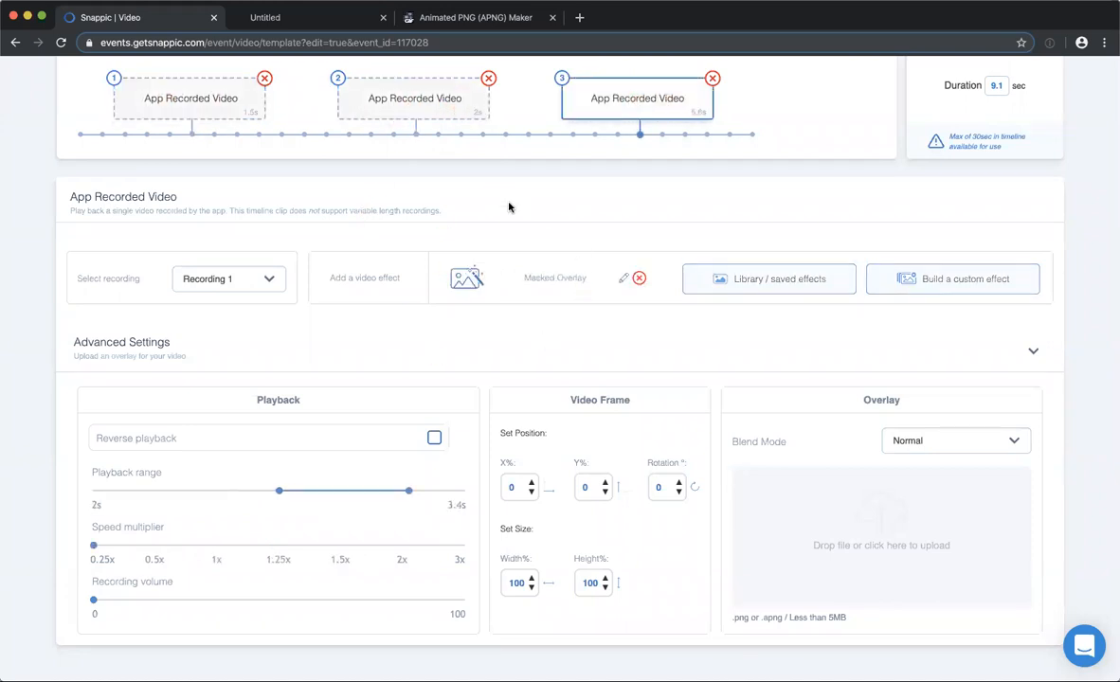
Return to the master settings and replay the preview video.
scroll(592, 237, up, 3)
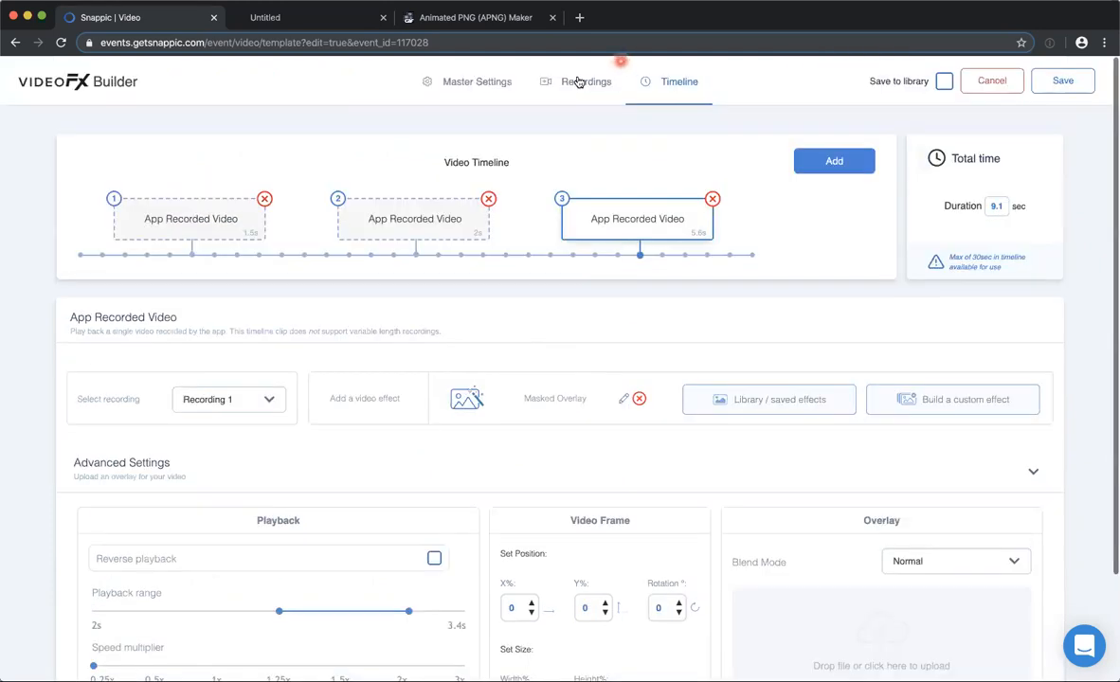
click(483, 82)
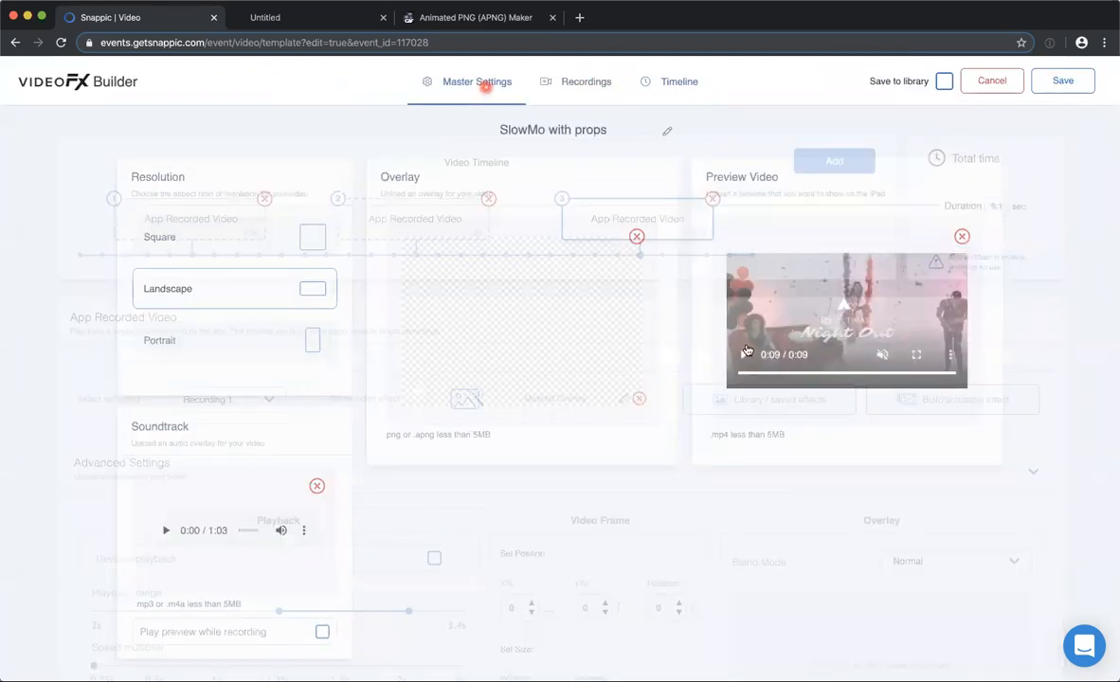
click(747, 356)
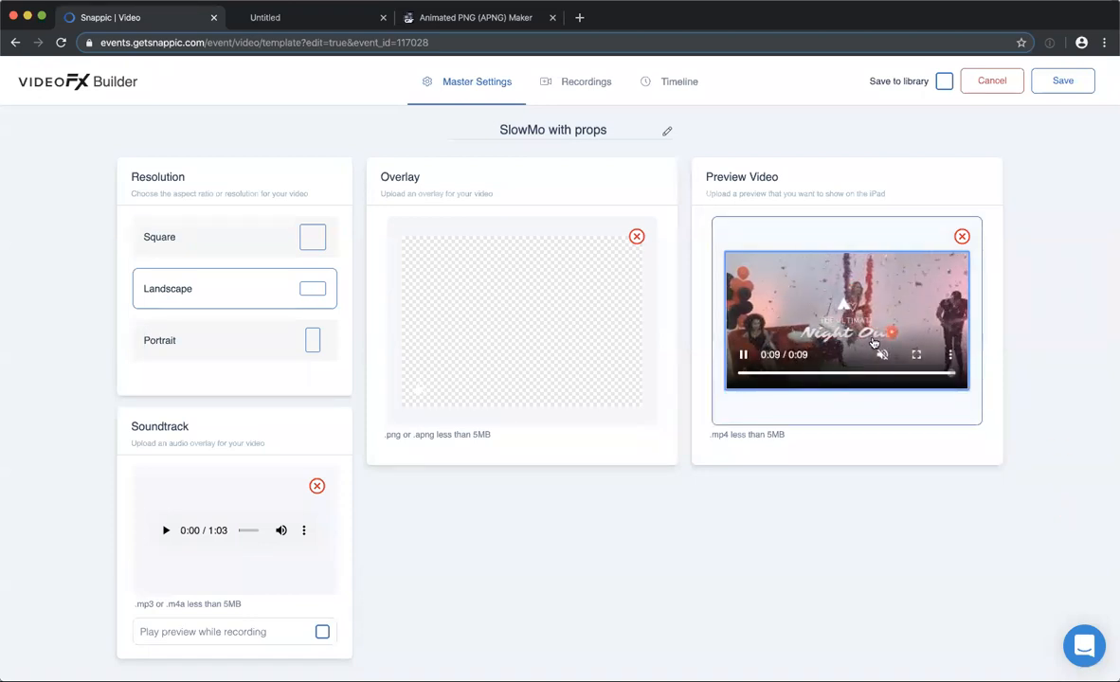
Open the third clip's Masked Overlay effect for editing and look through the effects that can be added, adding none.
click(678, 83)
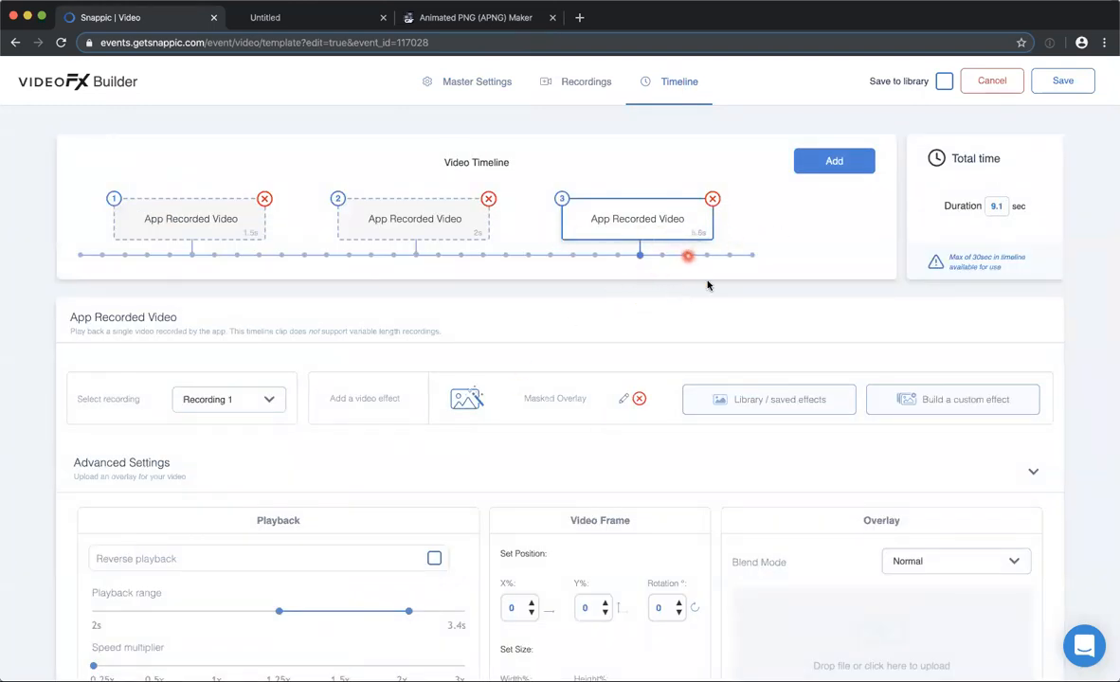
scroll(585, 332, down, 1)
scroll(585, 331, down, 1)
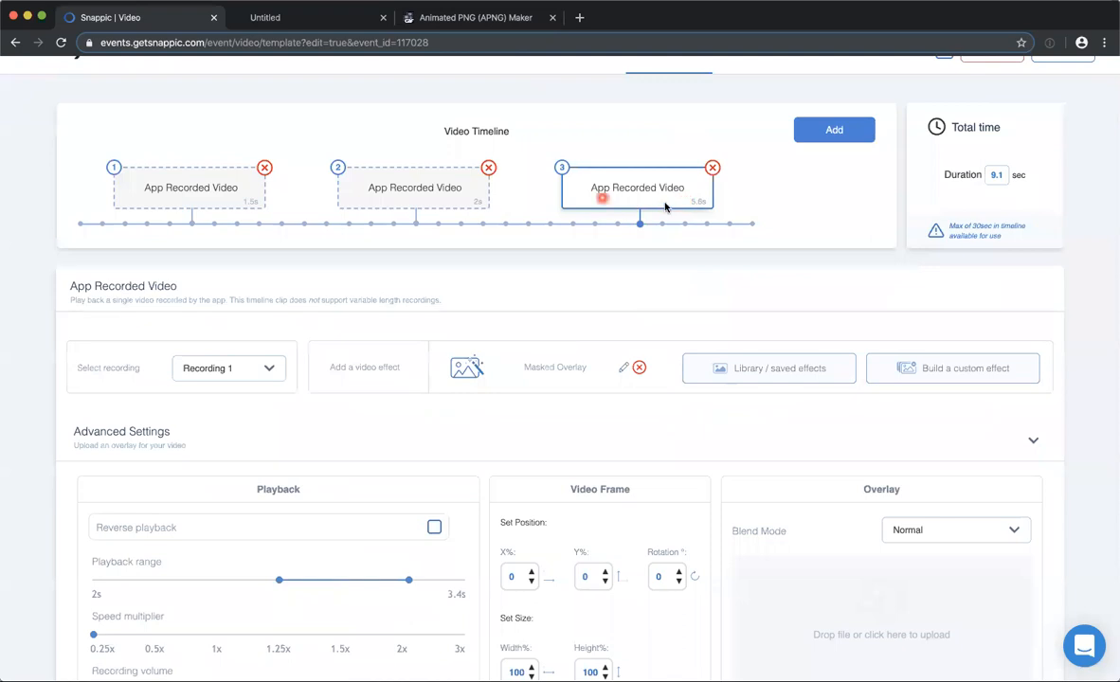
click(623, 366)
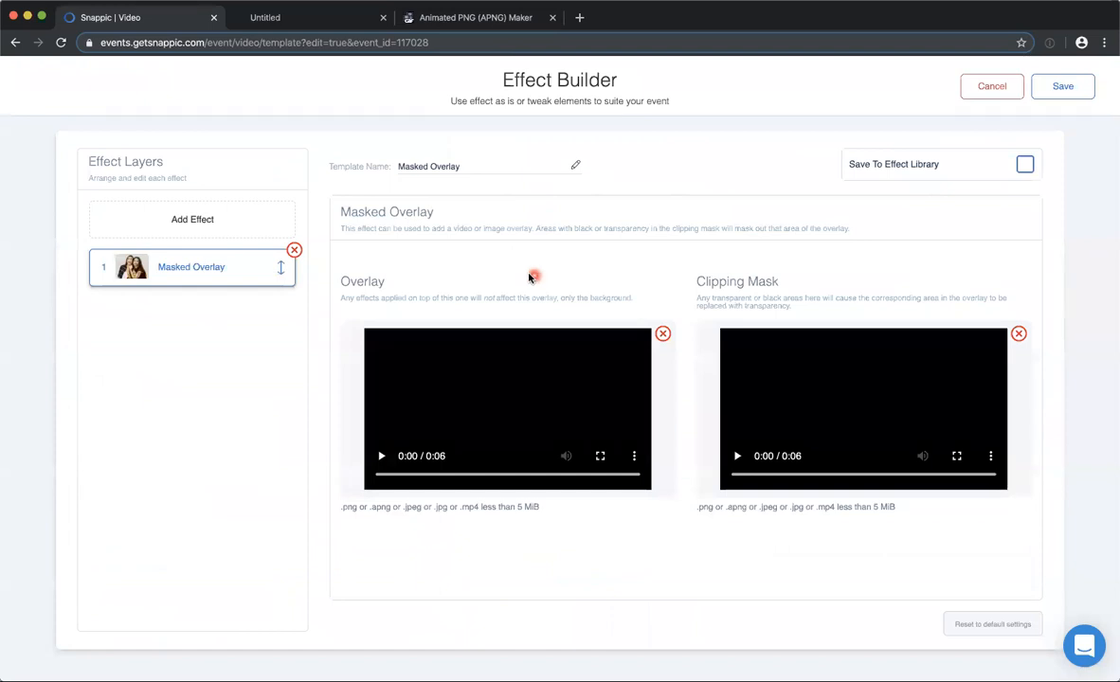
scroll(496, 248, down, 1)
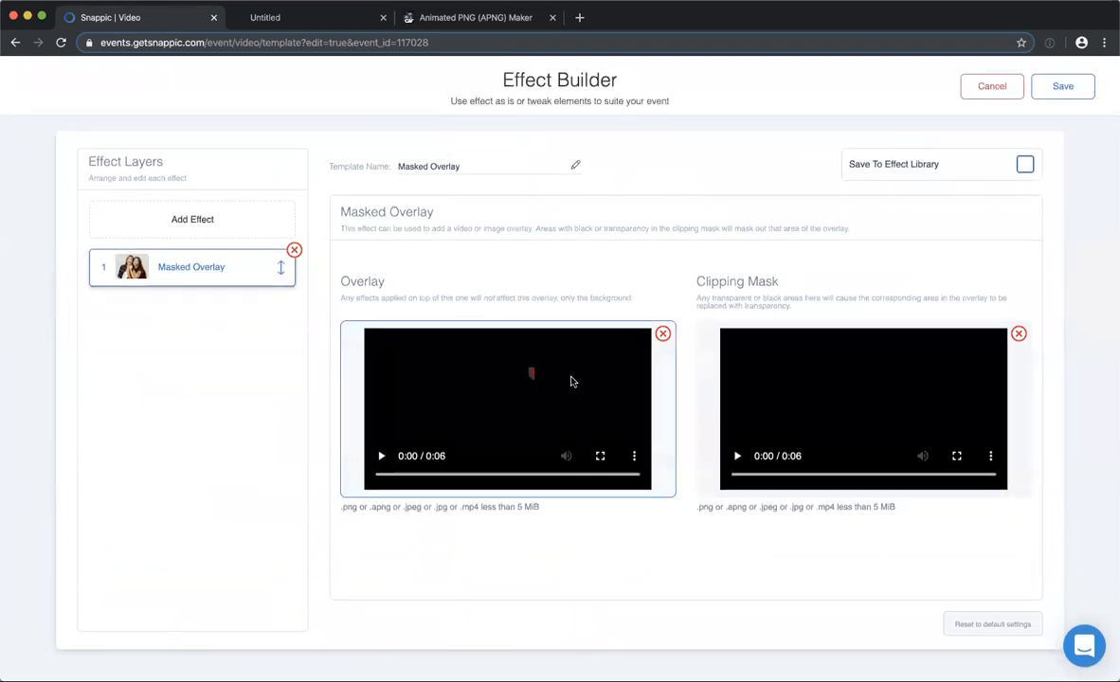
click(206, 218)
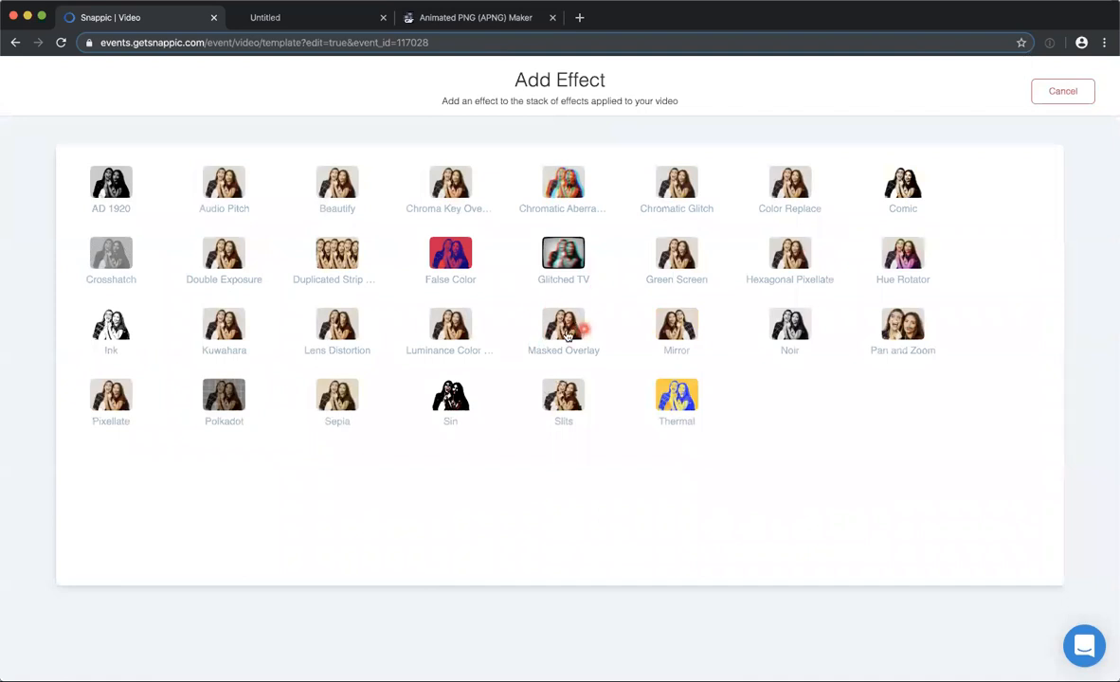
click(1059, 92)
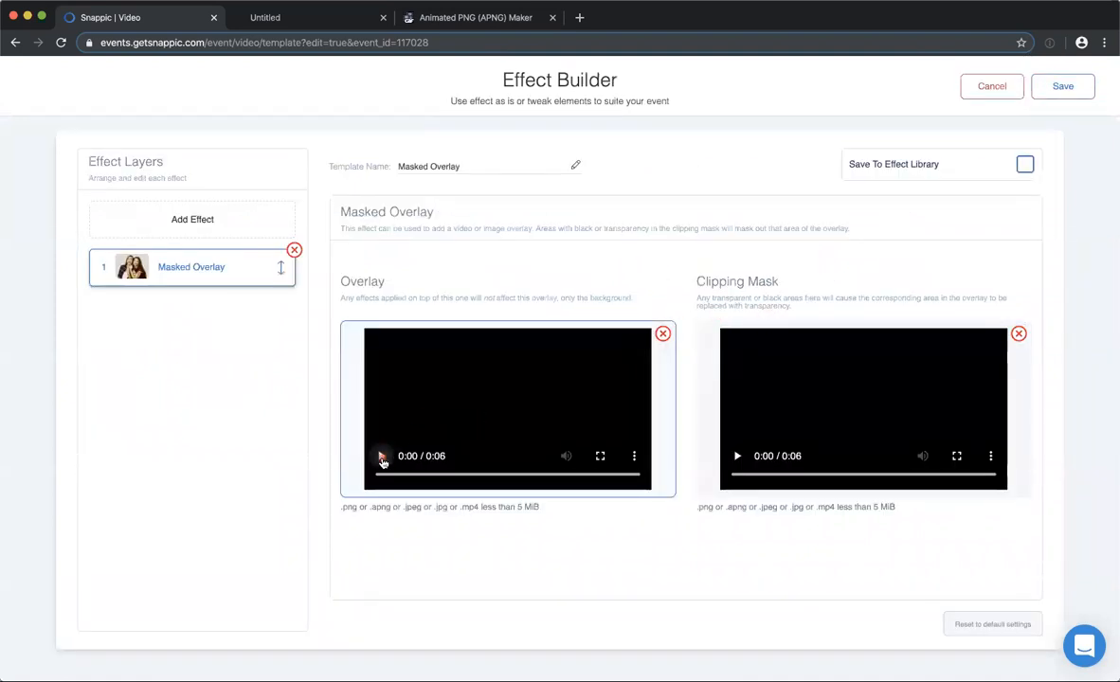
Play the Masked Overlay's overlay and clipping mask videos and leave the effect without saving.
click(381, 457)
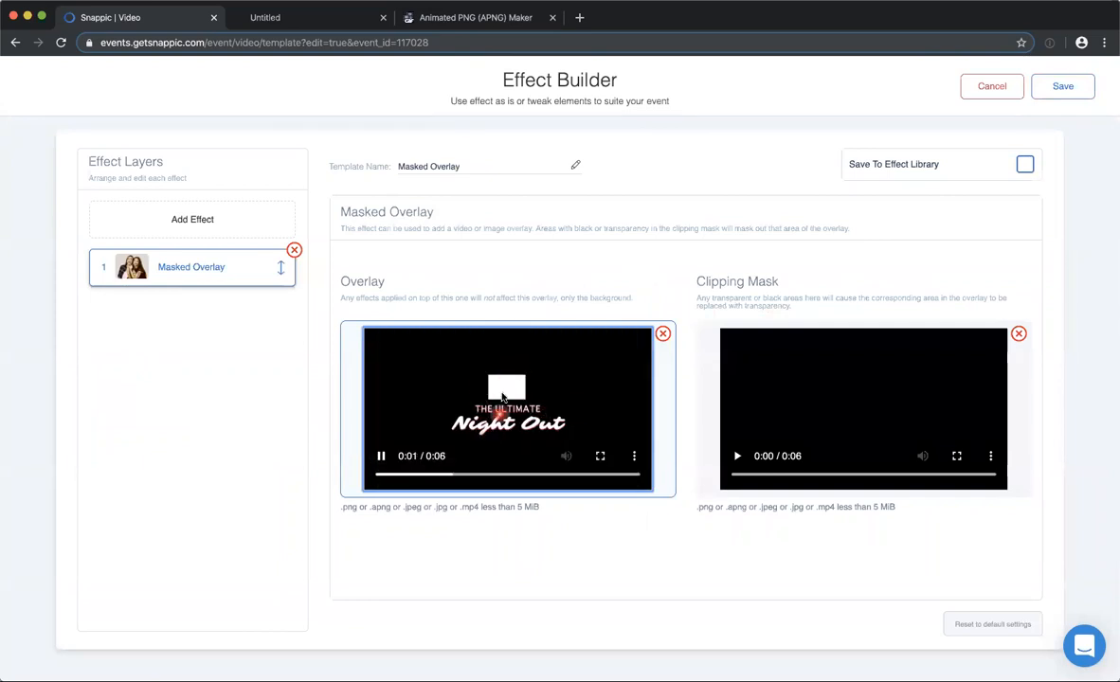
click(740, 456)
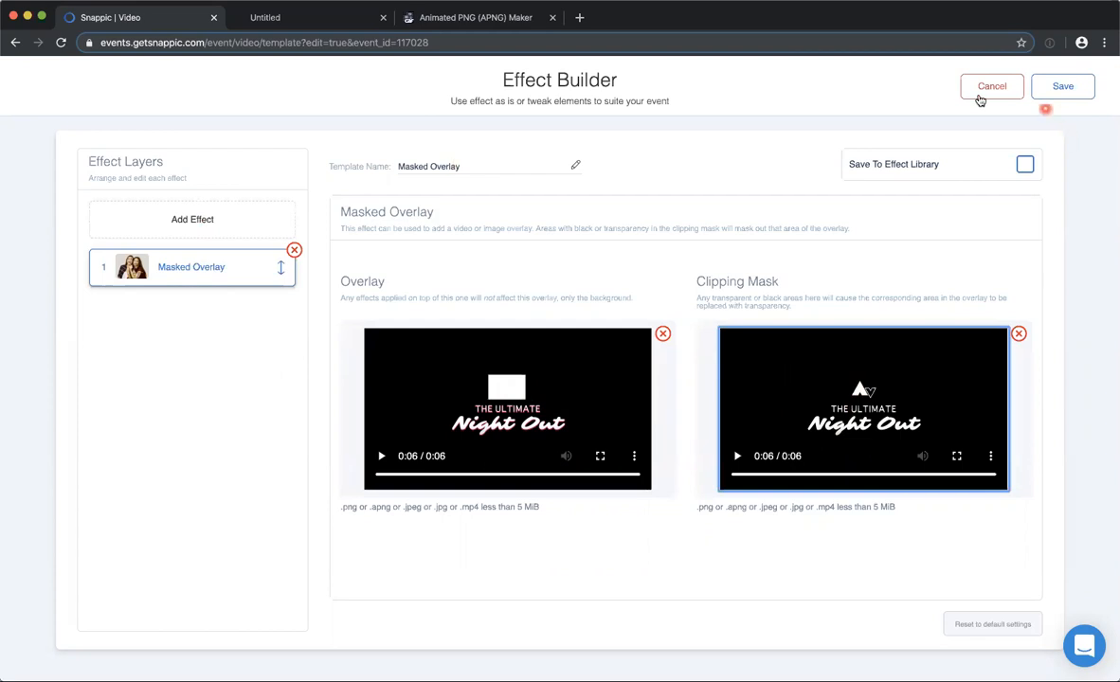
click(985, 90)
Reopen the third clip's Masked Overlay effect, browse the list of addable effects again and leave without saving.
scroll(699, 334, up, 1)
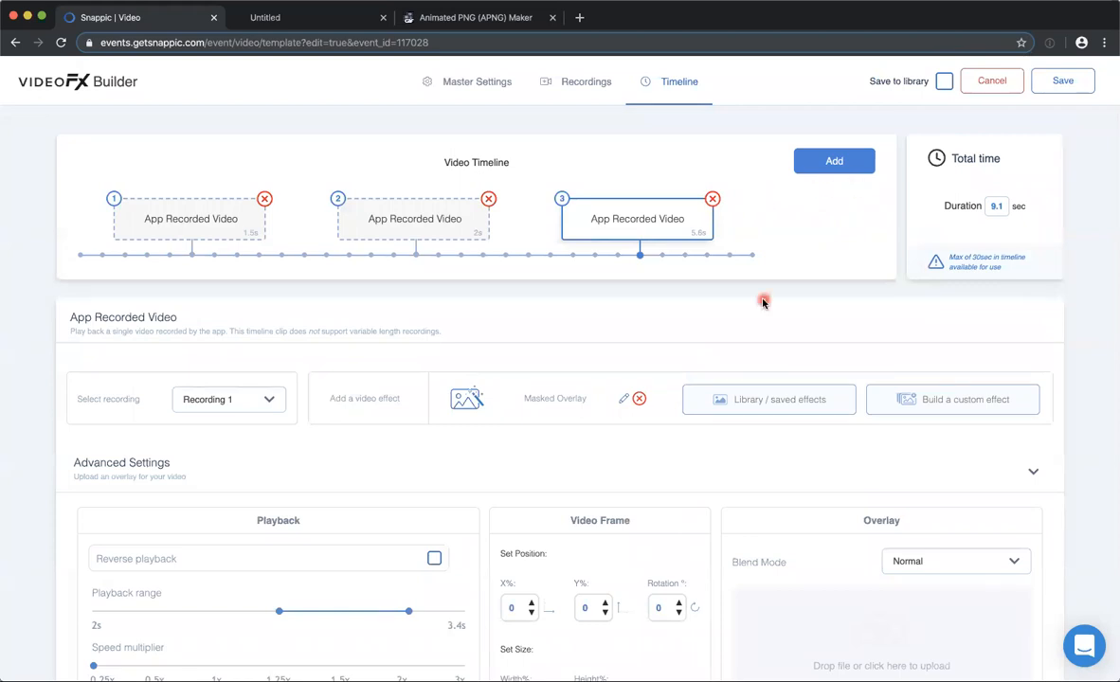
scroll(763, 305, down, 1)
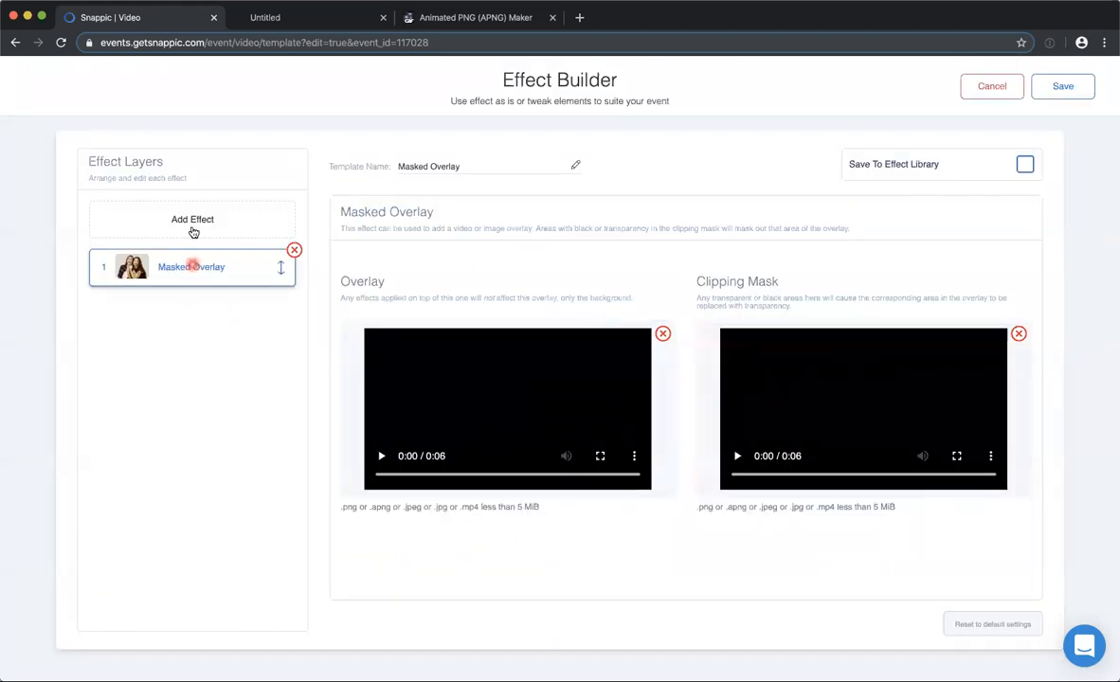
click(192, 220)
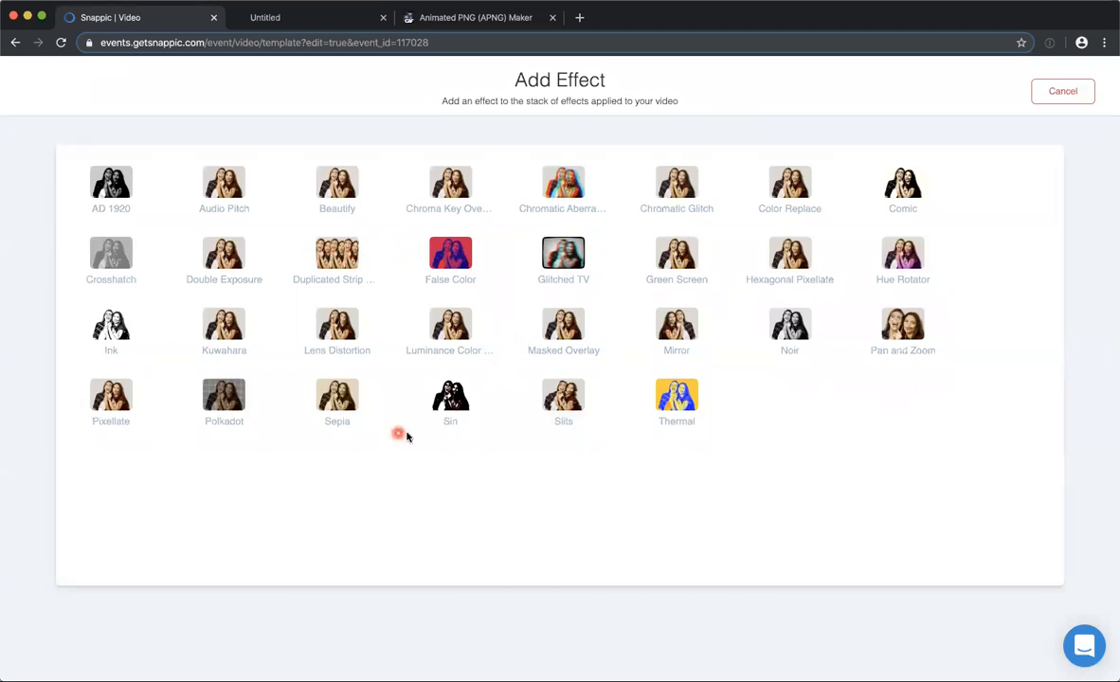
click(1047, 91)
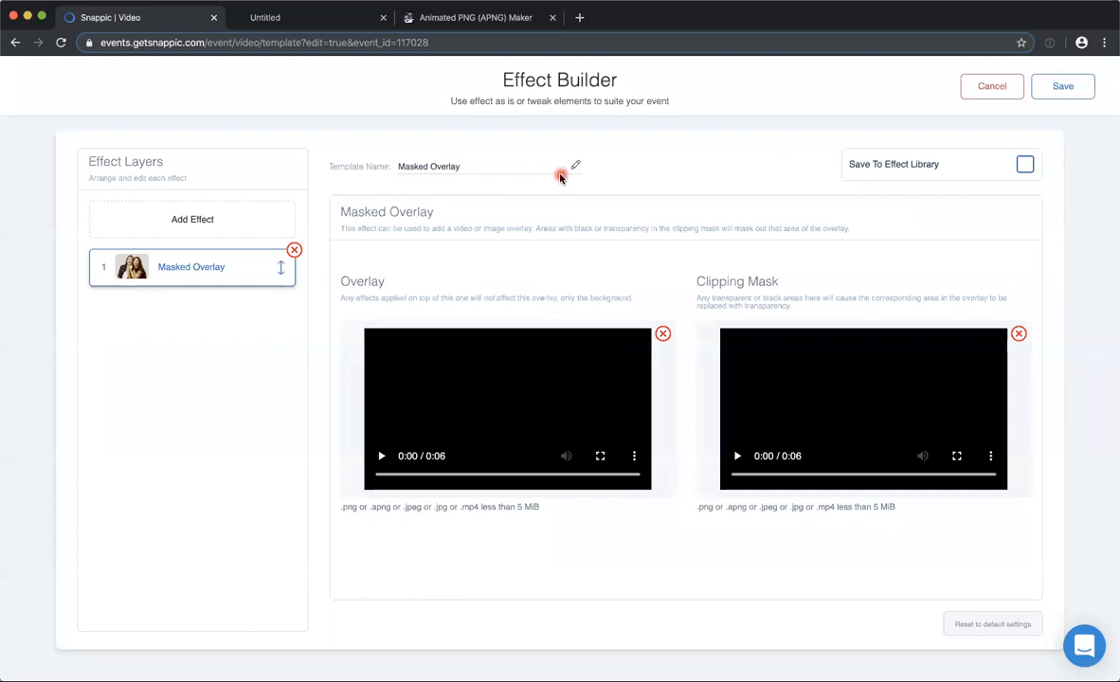
click(988, 89)
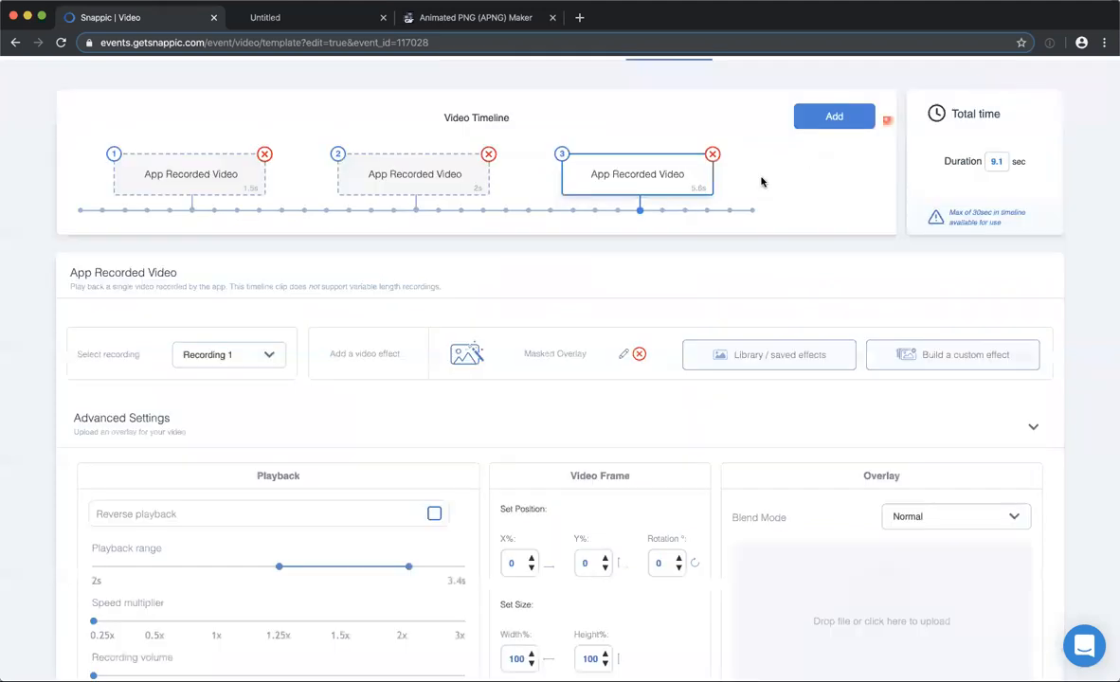
Look over the third clip's timeline settings and go back to the first clip's settings.
scroll(549, 358, down, 1)
scroll(495, 285, up, 1)
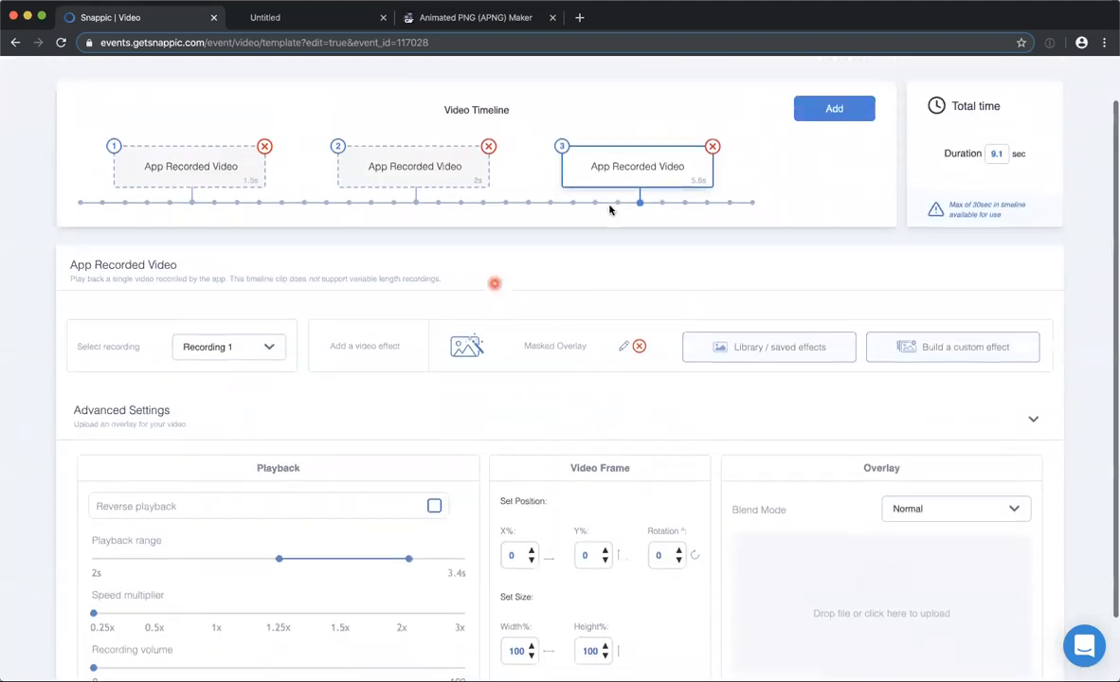
scroll(438, 194, up, 1)
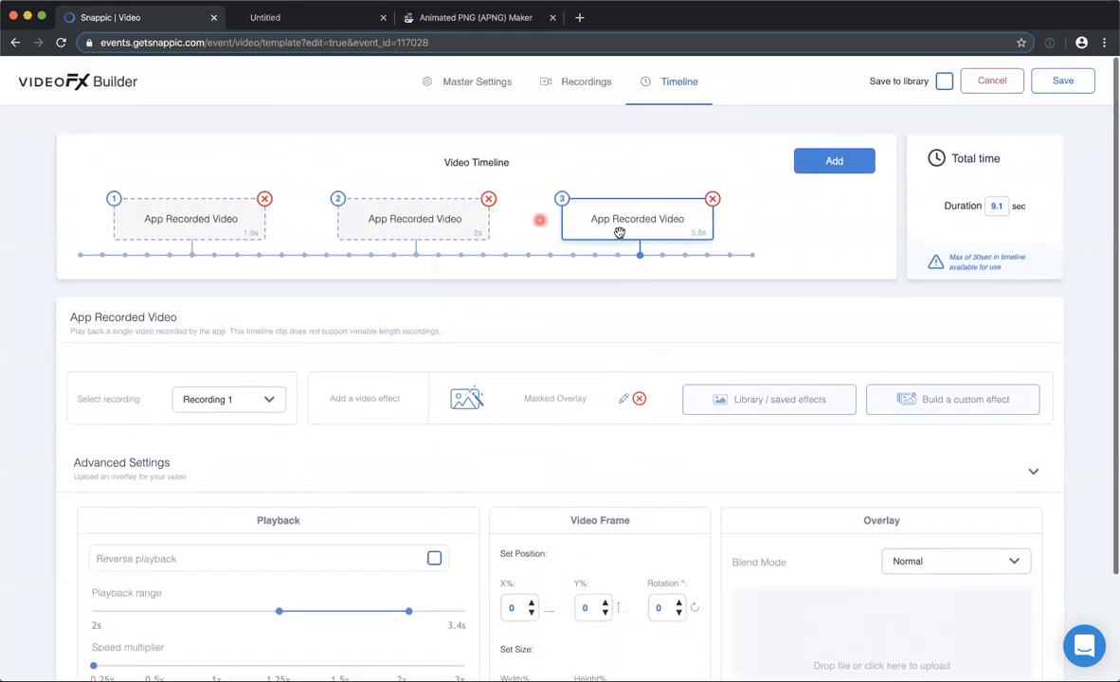
click(175, 220)
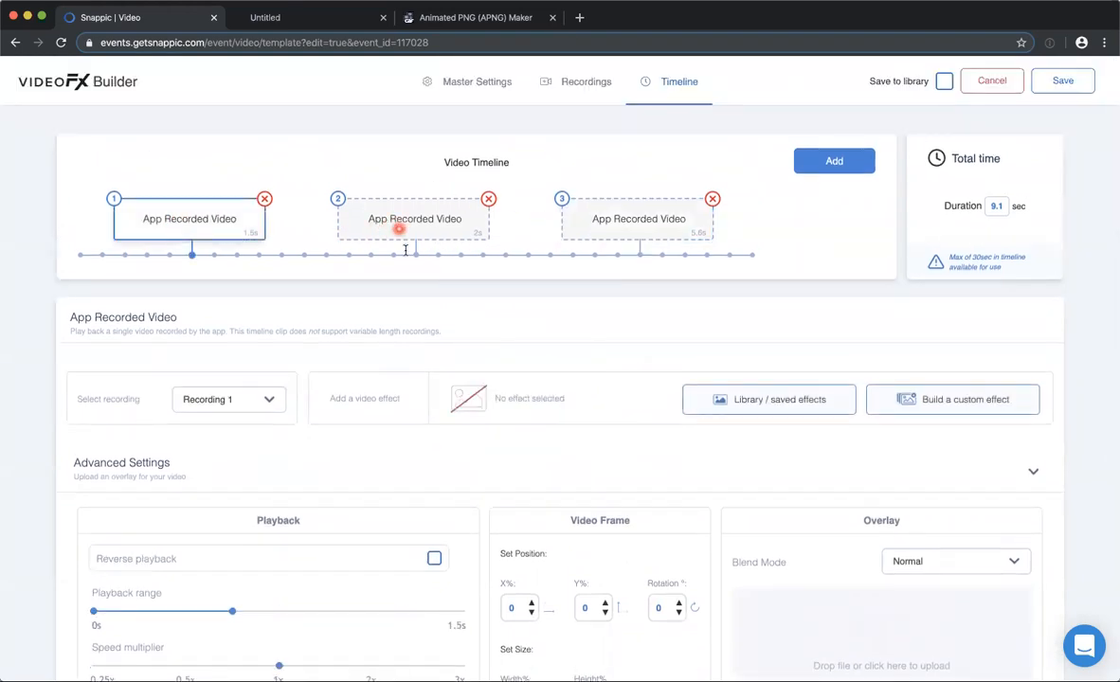
scroll(404, 333, down, 1)
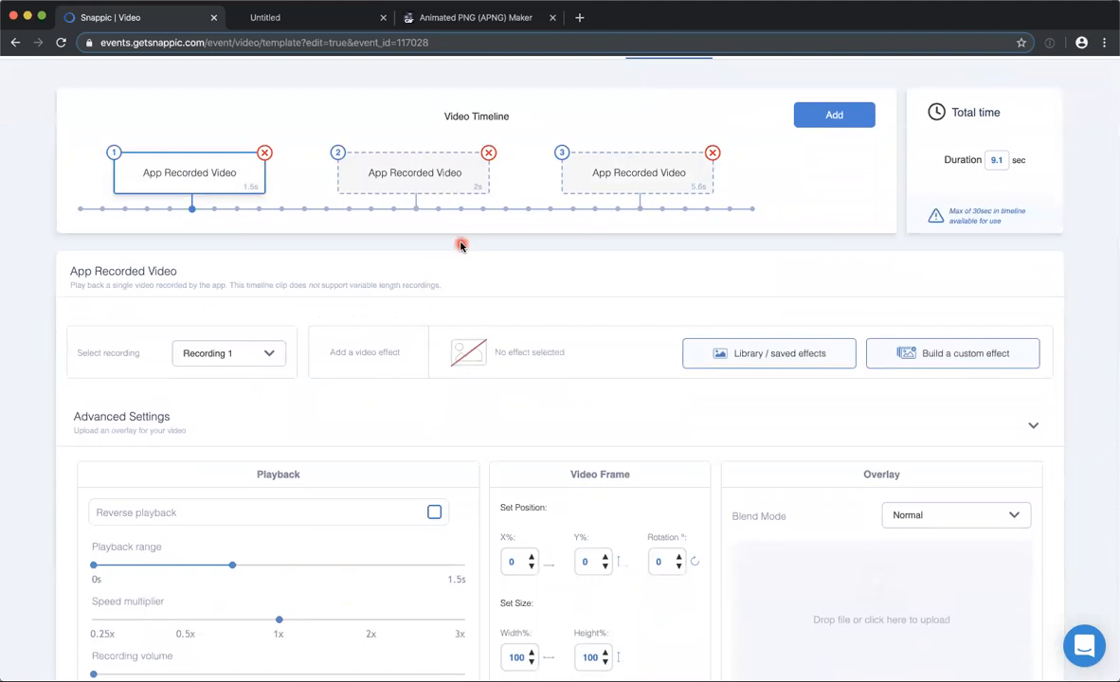
Compare the settings of the three SlowMo with props timeline clips, ending on the third, and leave the template without saving.
click(394, 175)
click(161, 179)
click(425, 188)
click(416, 175)
click(632, 170)
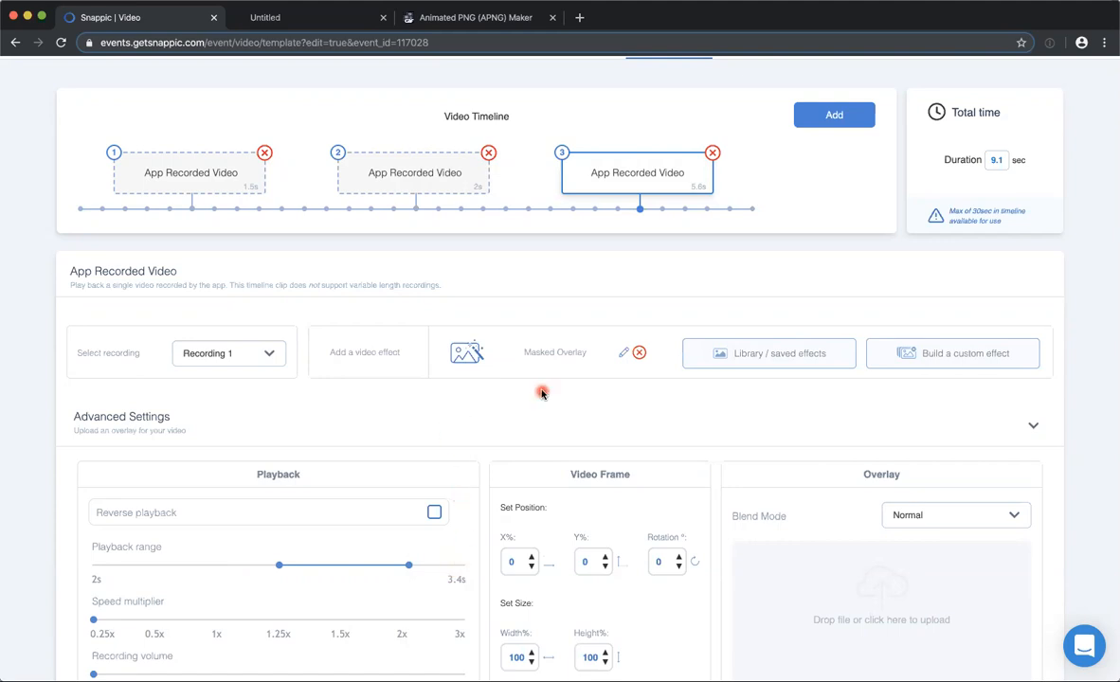
scroll(594, 361, up, 1)
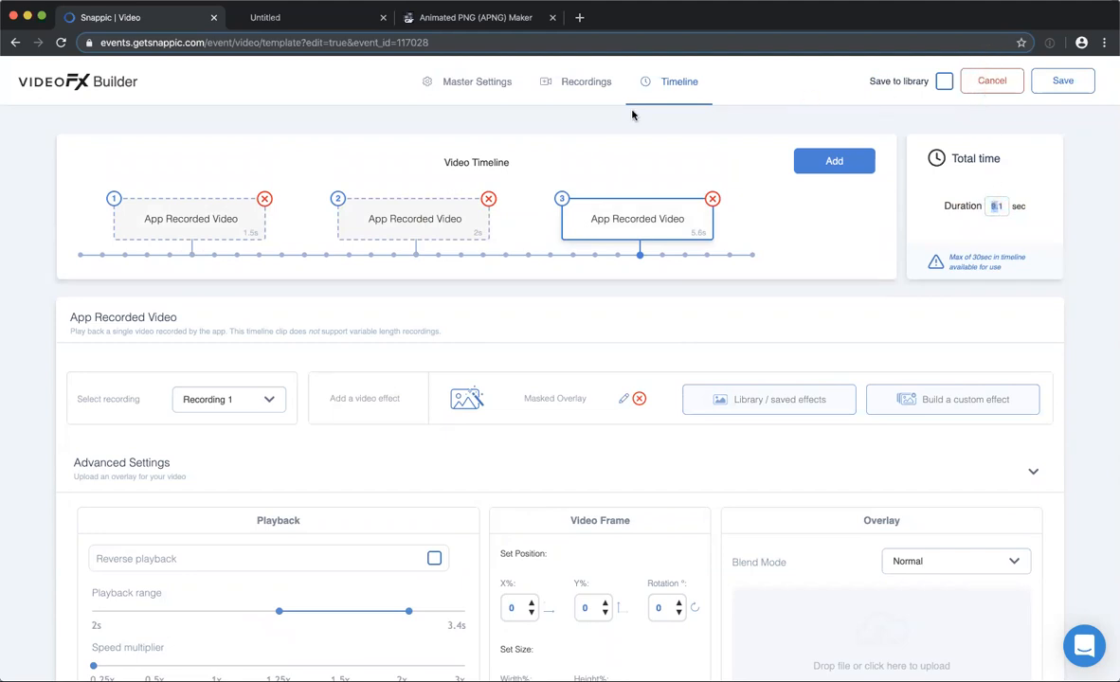
click(992, 81)
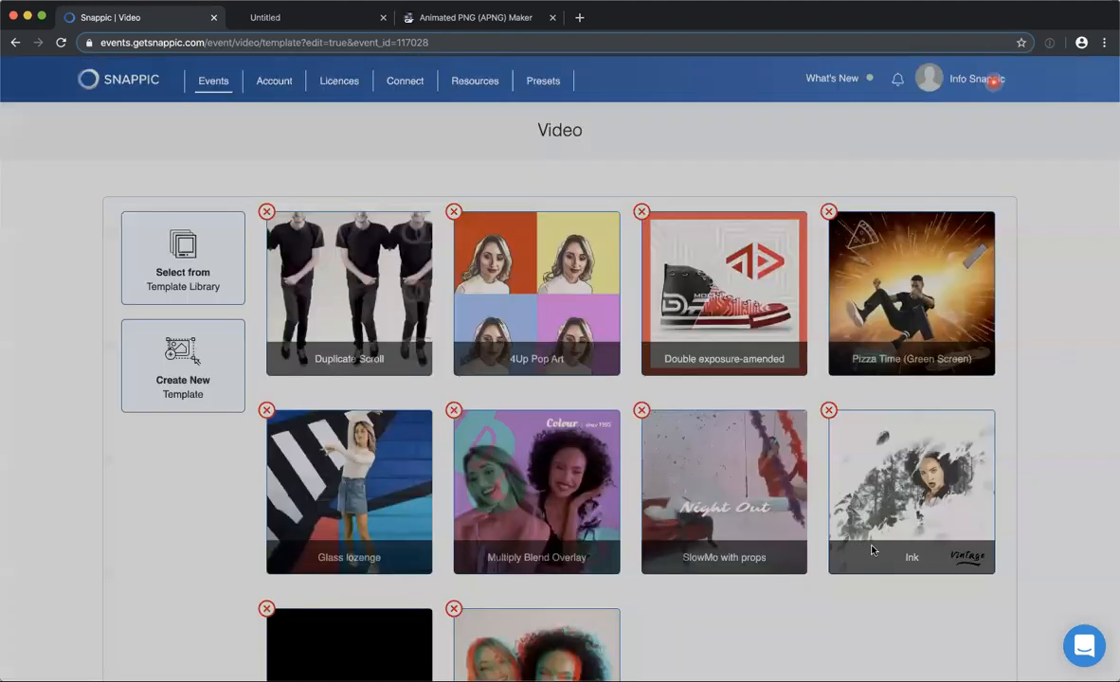
Open the Ink template from the event's video templates and play its preview video.
scroll(858, 405, down, 2)
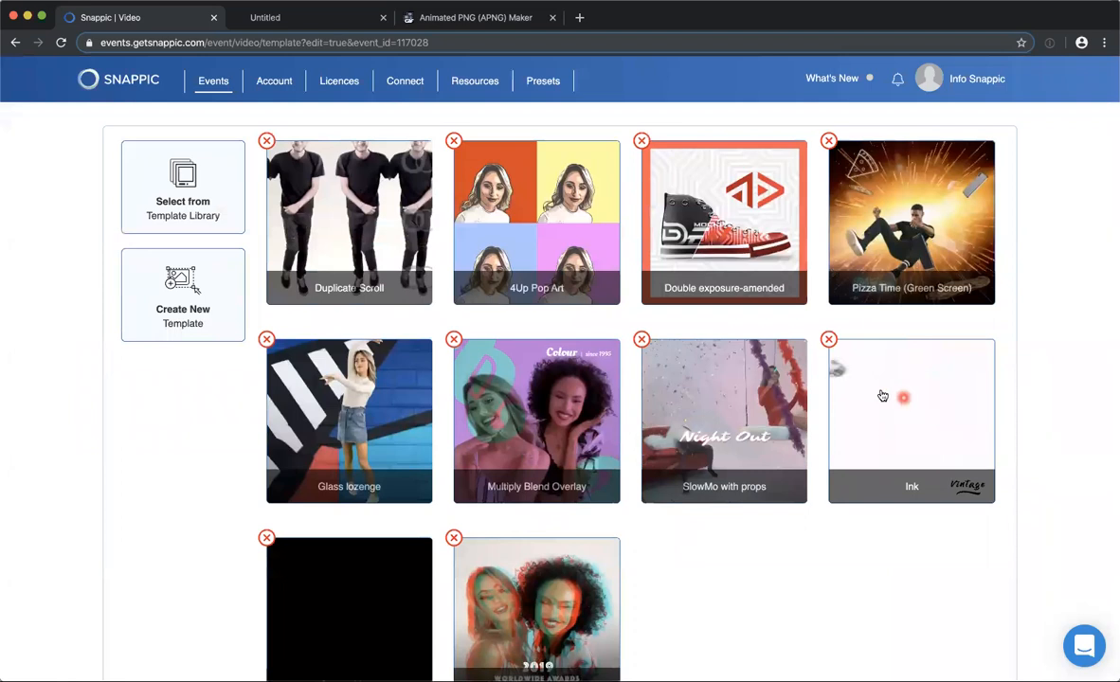
click(882, 396)
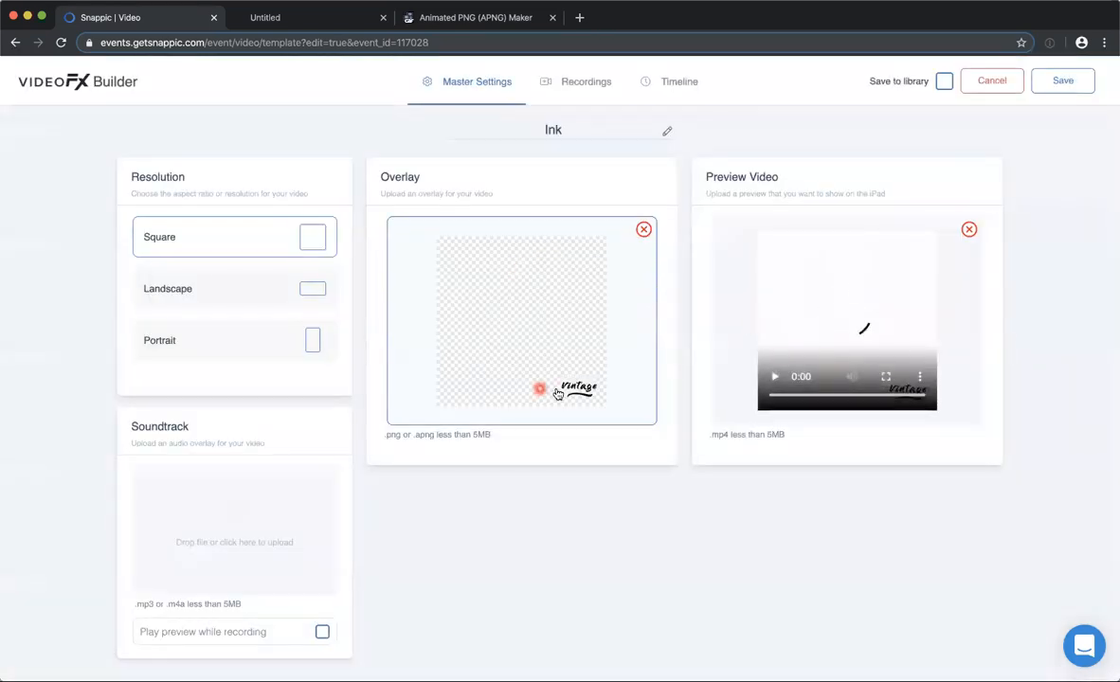
scroll(558, 393, down, 1)
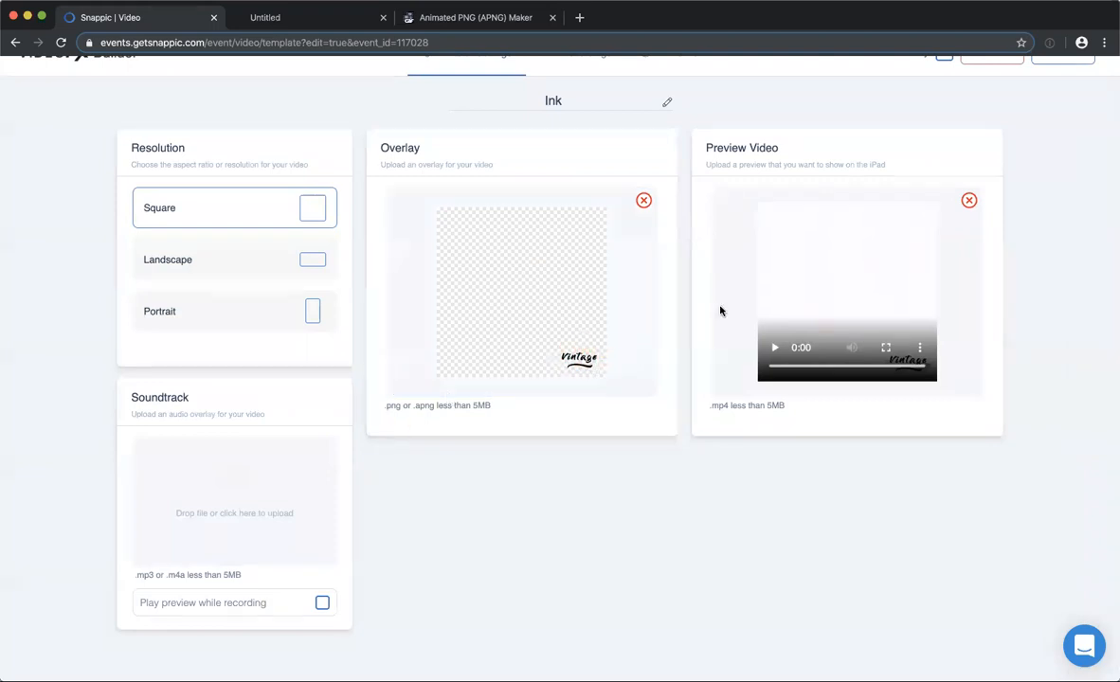
click(773, 350)
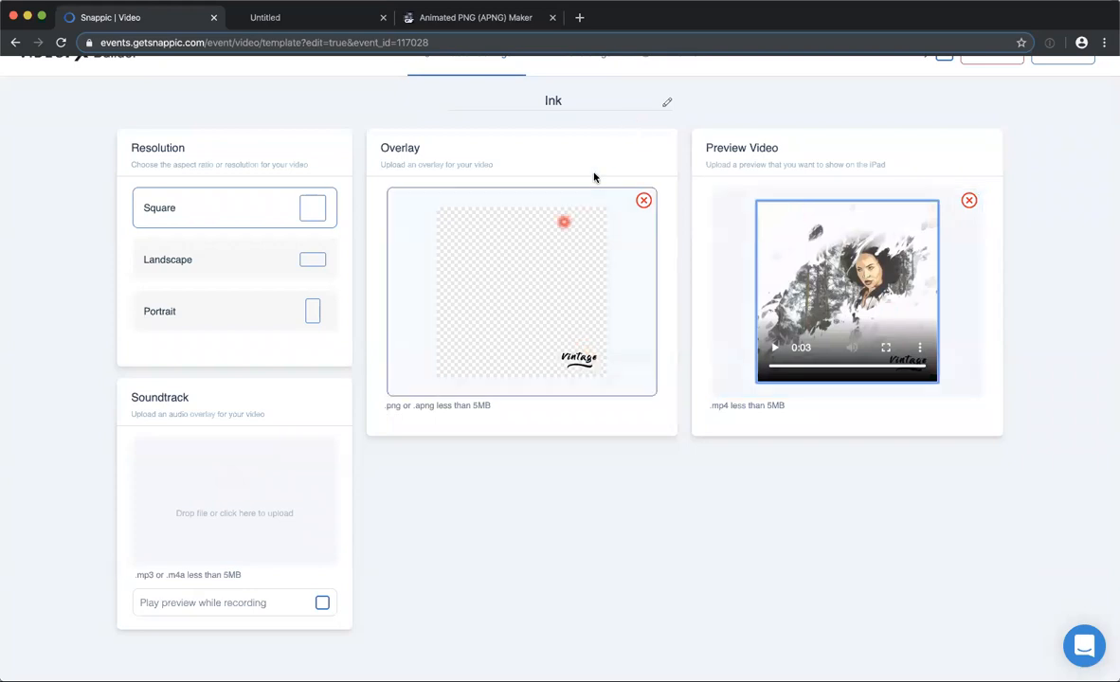
Look over the Ink template's recording settings and the effect and playback settings of its timeline clip.
scroll(592, 142, up, 1)
click(580, 82)
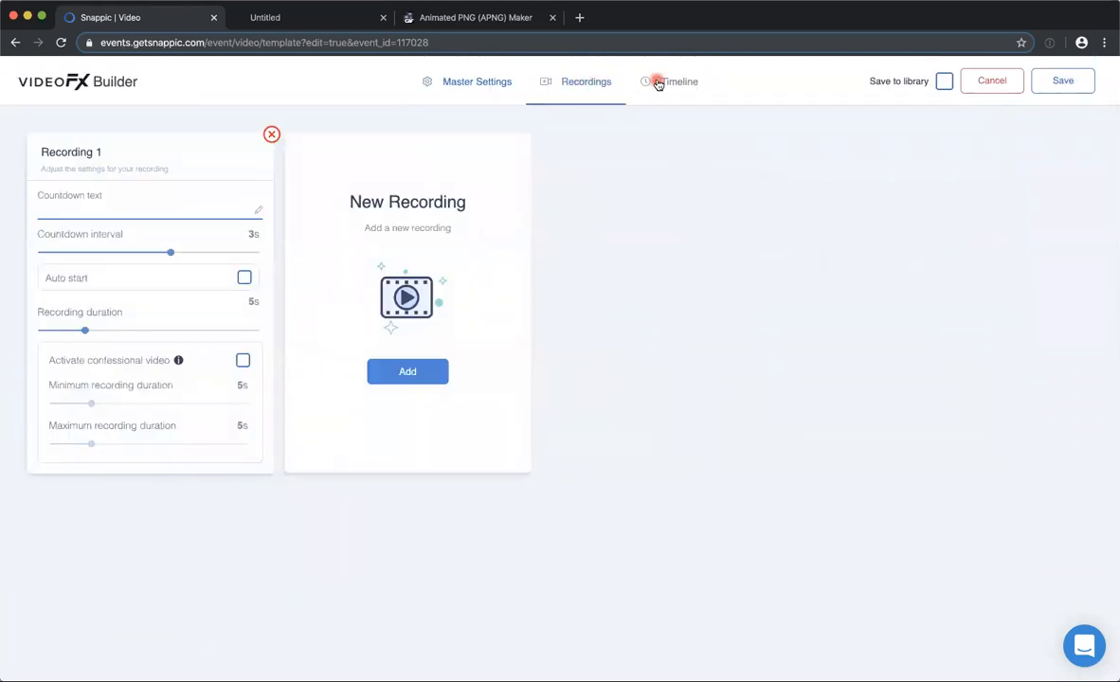
click(660, 79)
scroll(445, 375, down, 3)
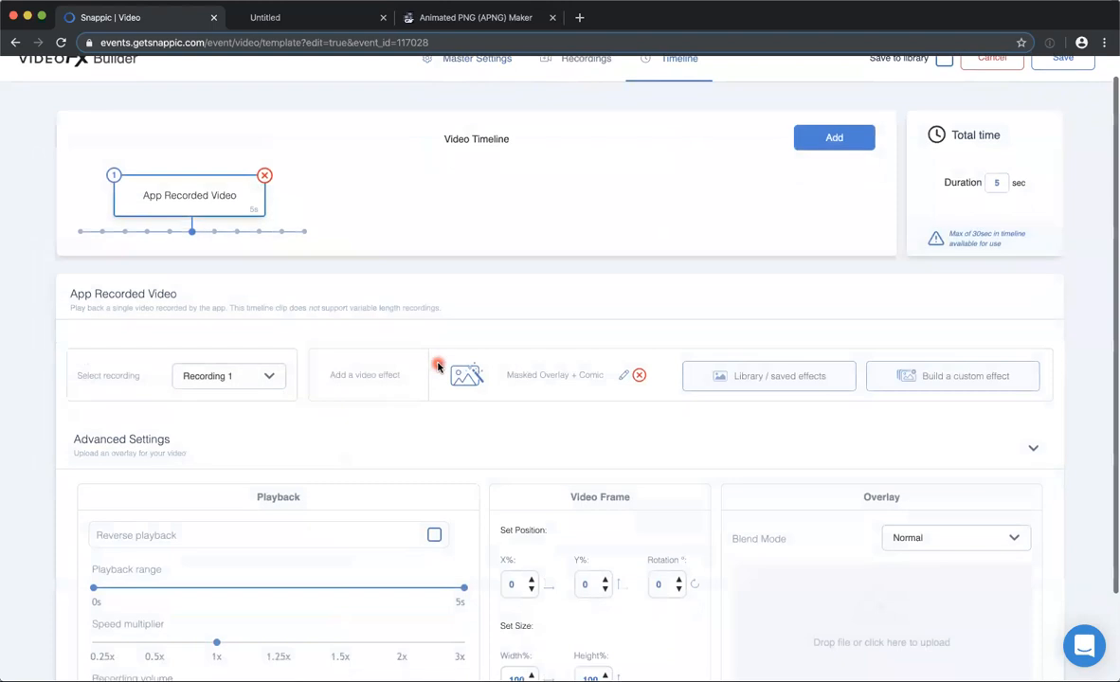
drag(191, 597, 79, 595)
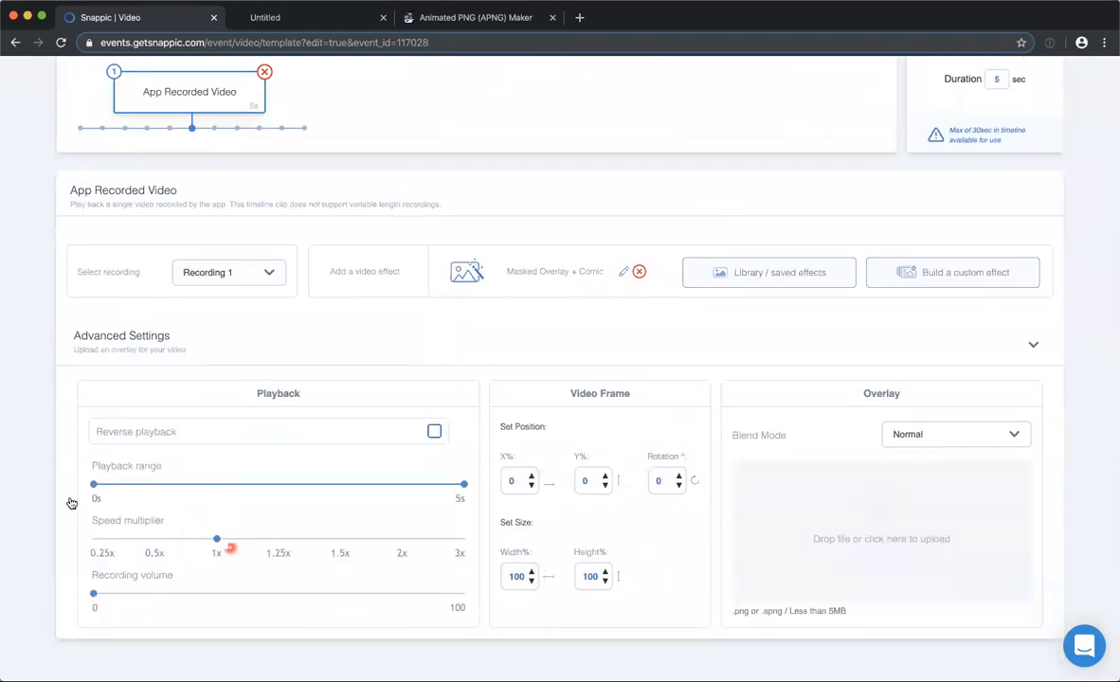
Open the Ink clip's Masked Overlay + Comic effect and inspect its Comic and Color Replace layers.
scroll(480, 329, up, 3)
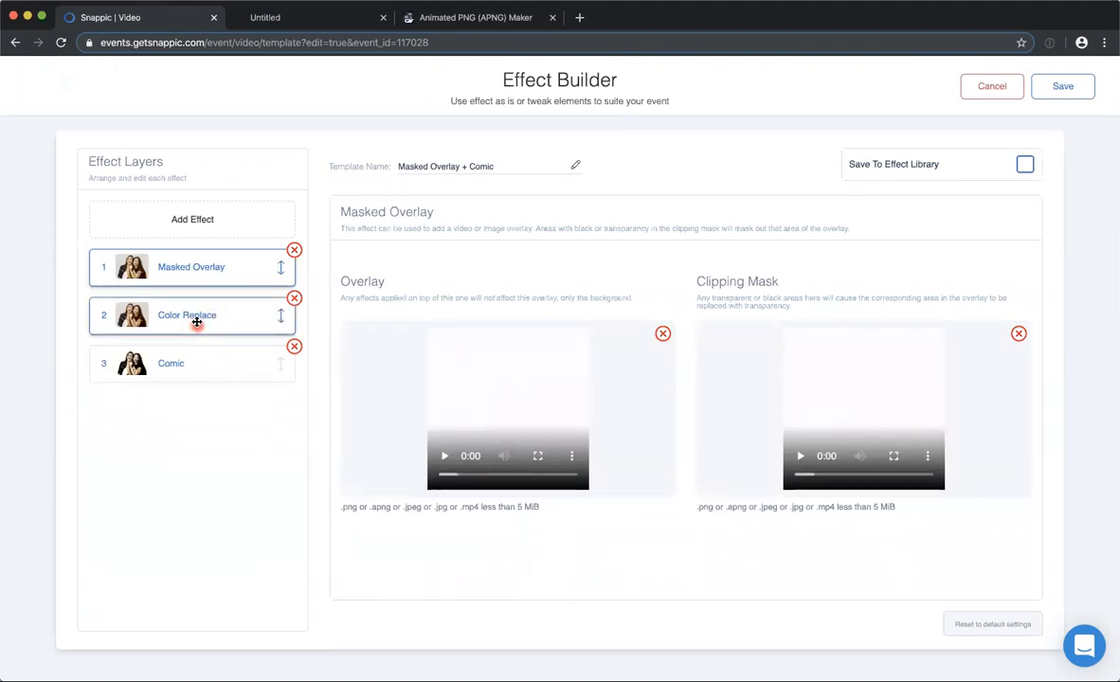
click(187, 363)
click(169, 314)
drag(436, 283, 382, 286)
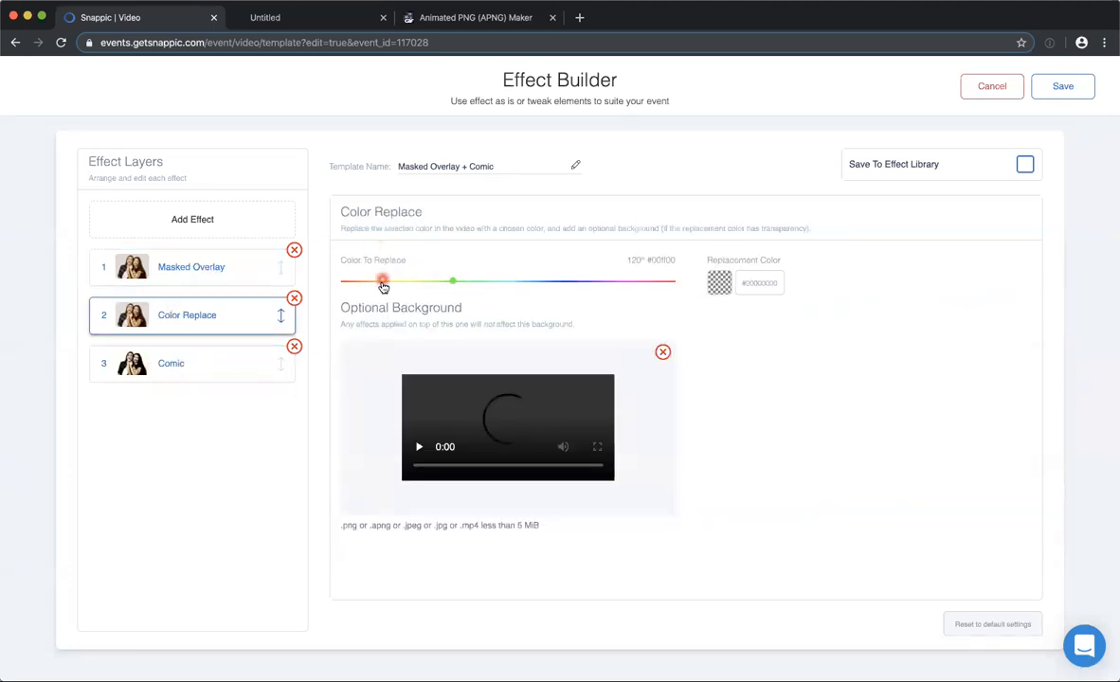
Play the Masked Overlay layer's overlay and clipping mask videos, and leave the effect and the Ink template without saving.
click(192, 256)
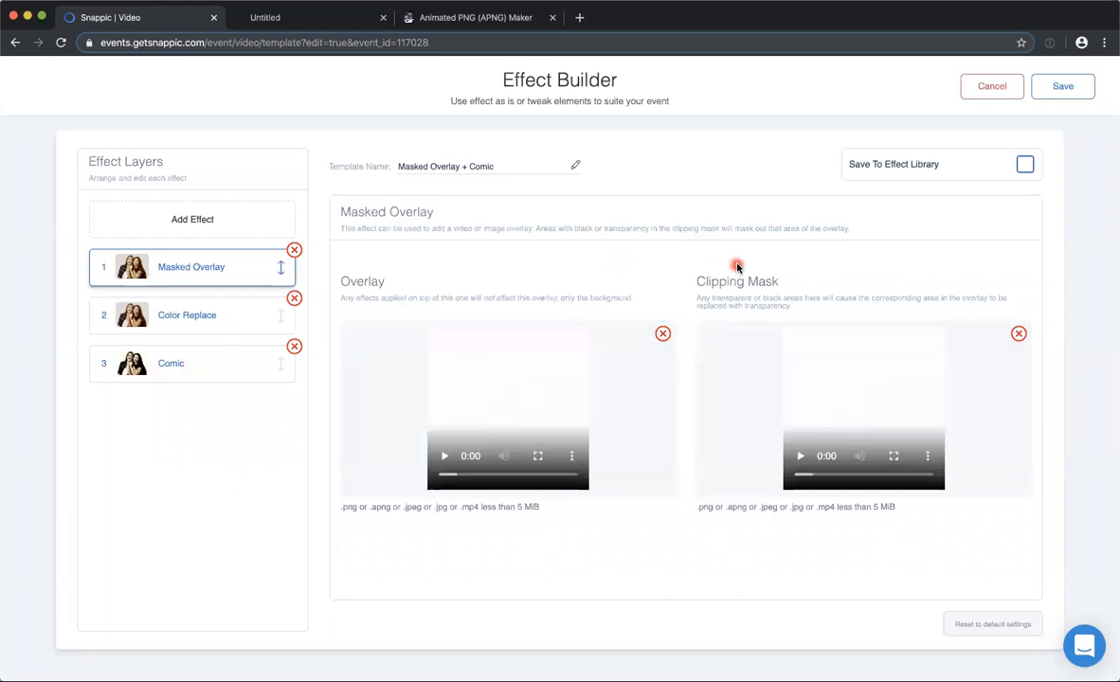
click(445, 455)
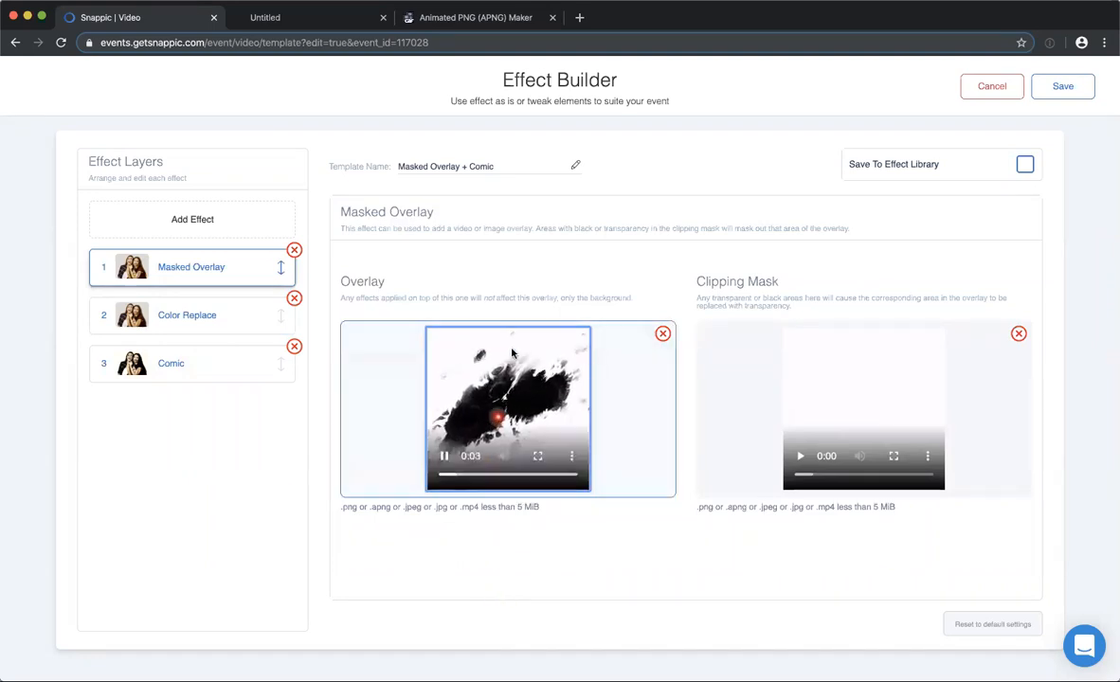
click(800, 456)
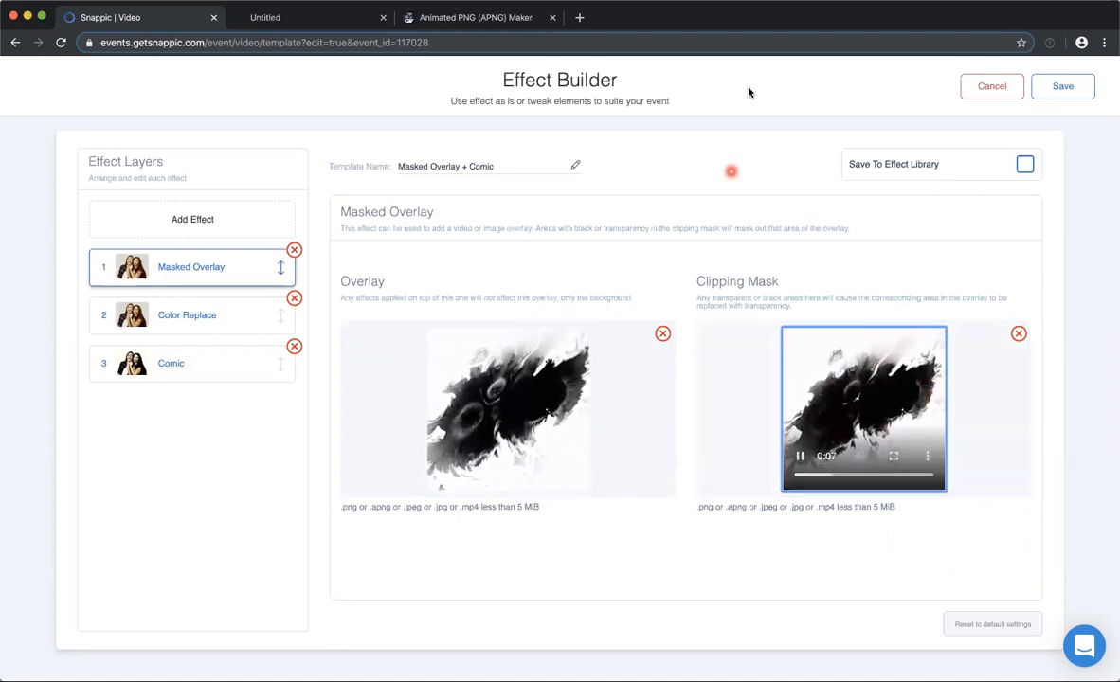
click(973, 89)
click(452, 82)
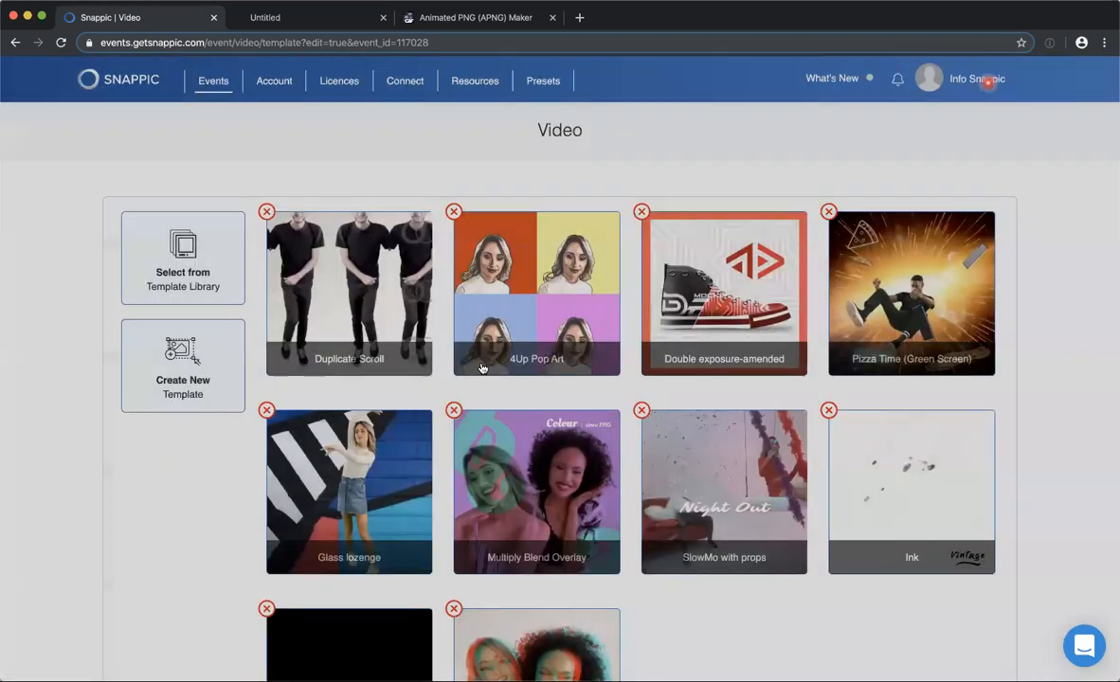
Look through the event's video templates and open the one with the black thumbnail beside Glitched Jump Cut.
scroll(417, 421, down, 5)
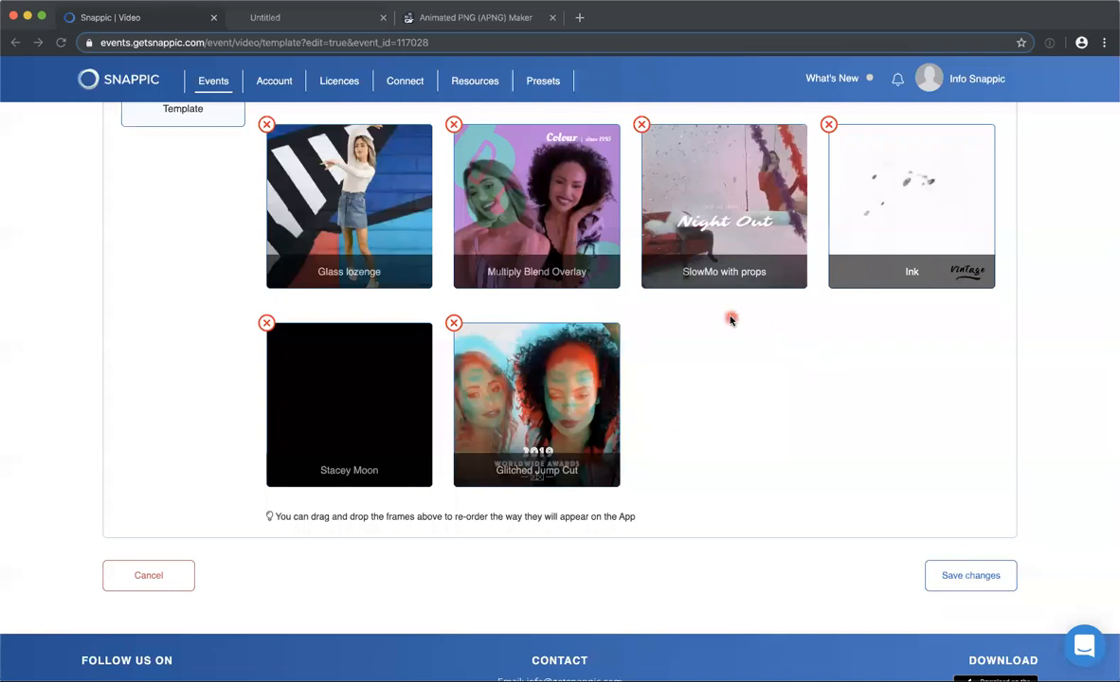
scroll(730, 318, up, 3)
scroll(772, 314, up, 4)
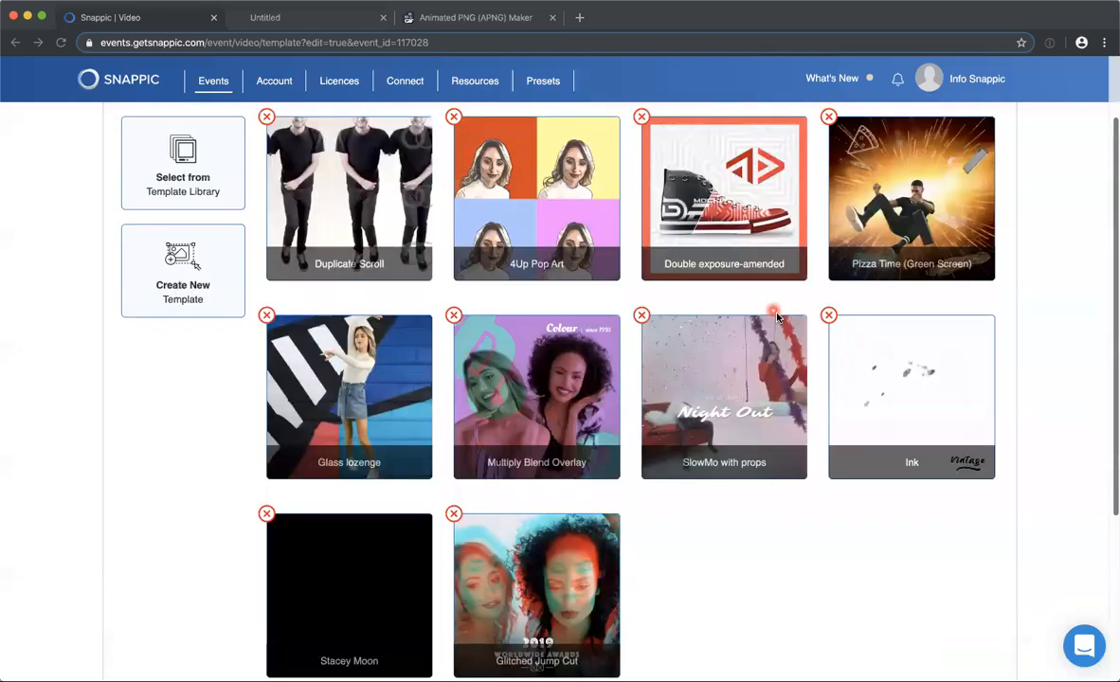
scroll(533, 311, down, 4)
scroll(533, 305, down, 5)
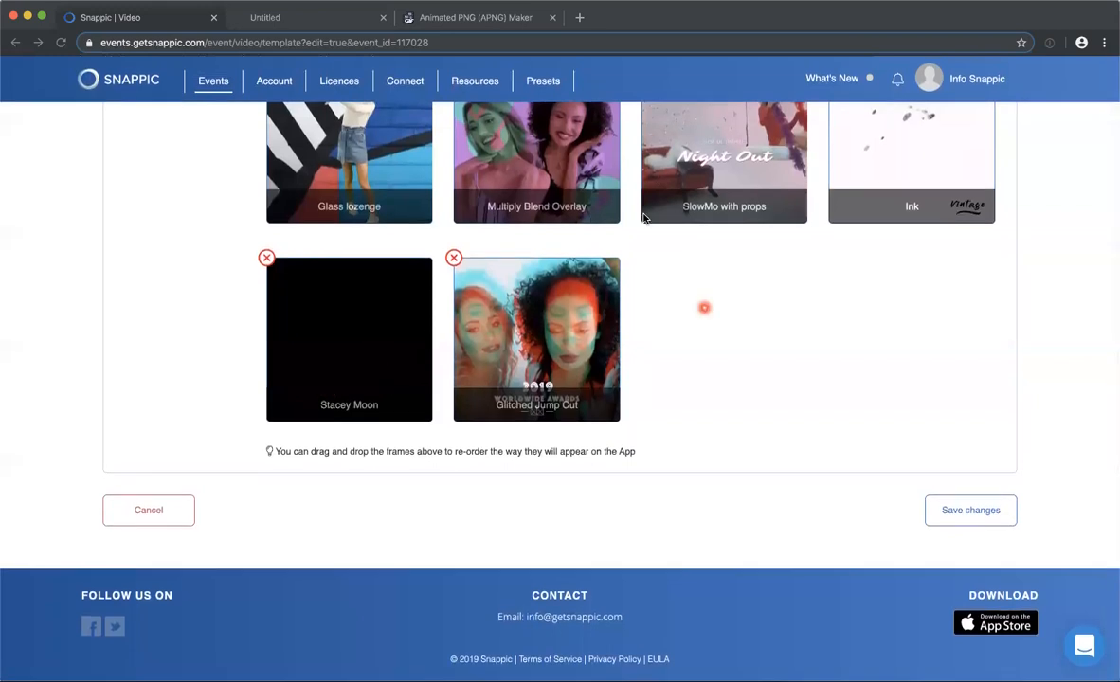
click(366, 345)
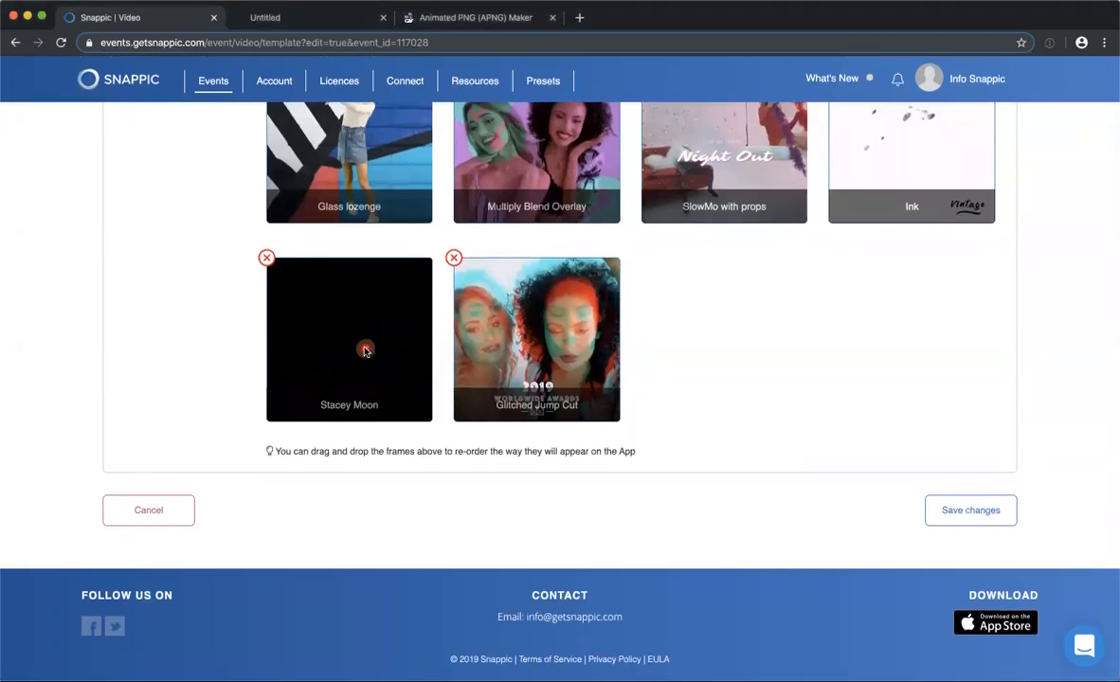
Mute the landscape template's preview video and play it to the end, pausing partway through.
scroll(644, 271, down, 1)
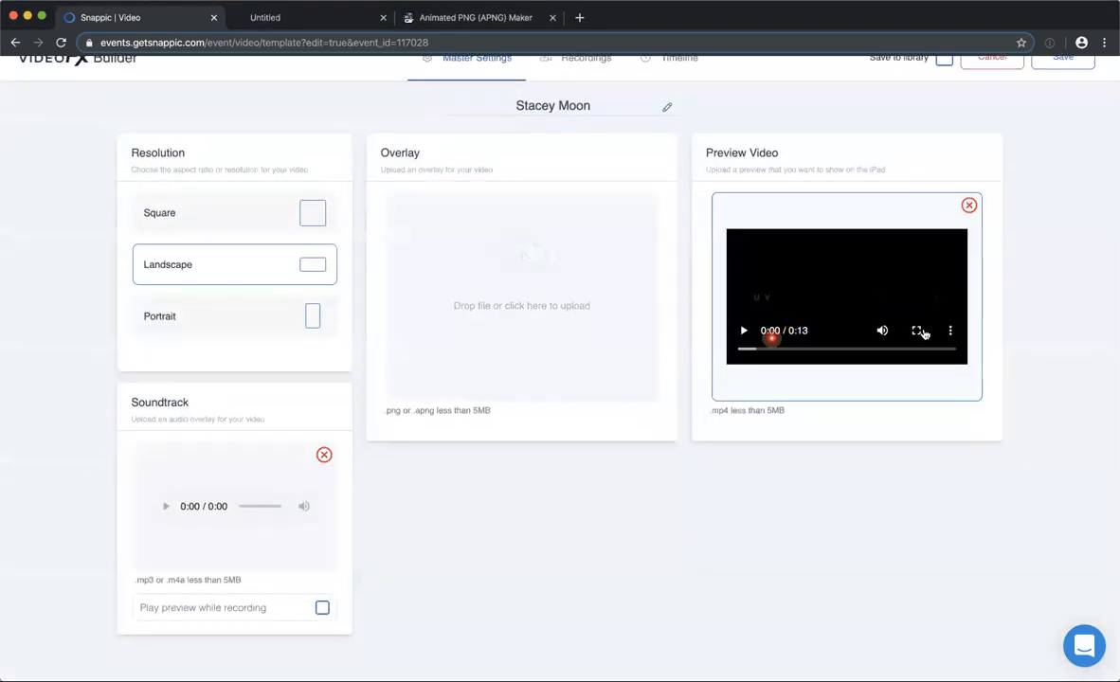
click(883, 335)
click(742, 331)
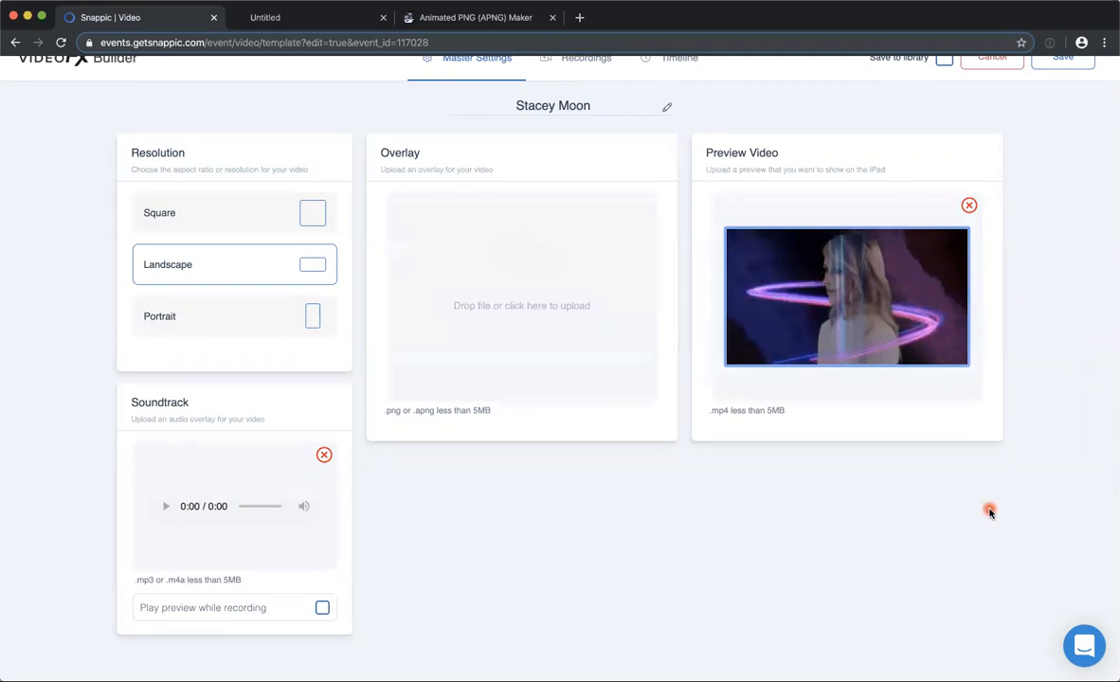
click(743, 331)
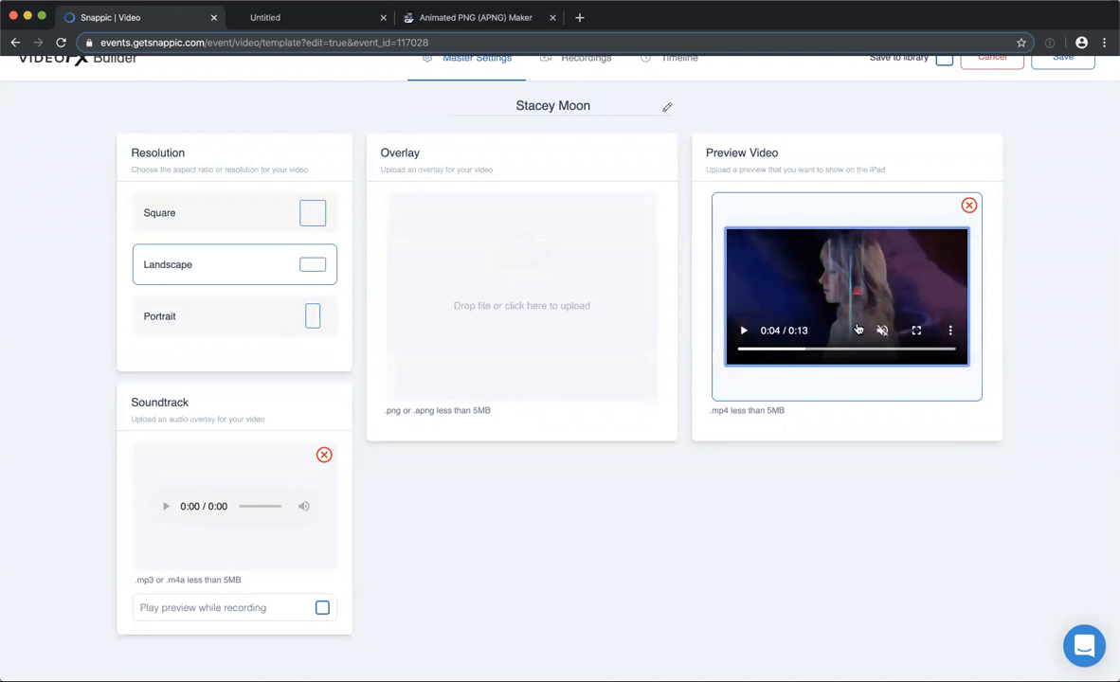
click(743, 350)
click(743, 329)
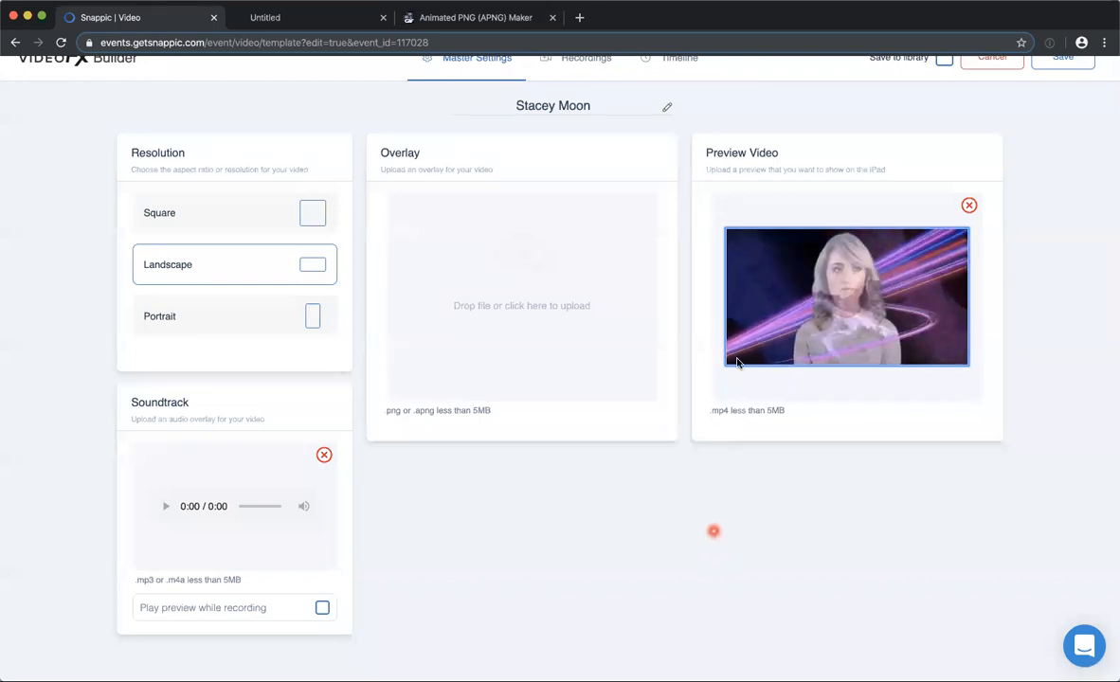
mouse_move(852, 320)
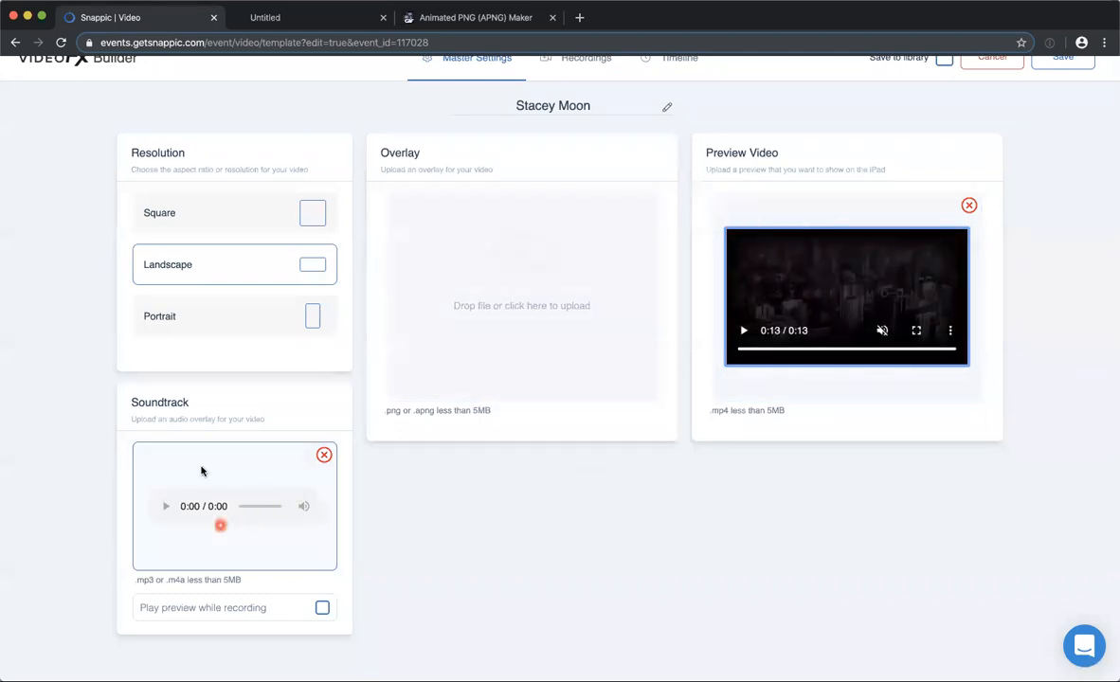
Examine the settings of the landscape template's recordings and the sequence of uploaded and app-recorded clips on its timeline.
scroll(445, 242, up, 1)
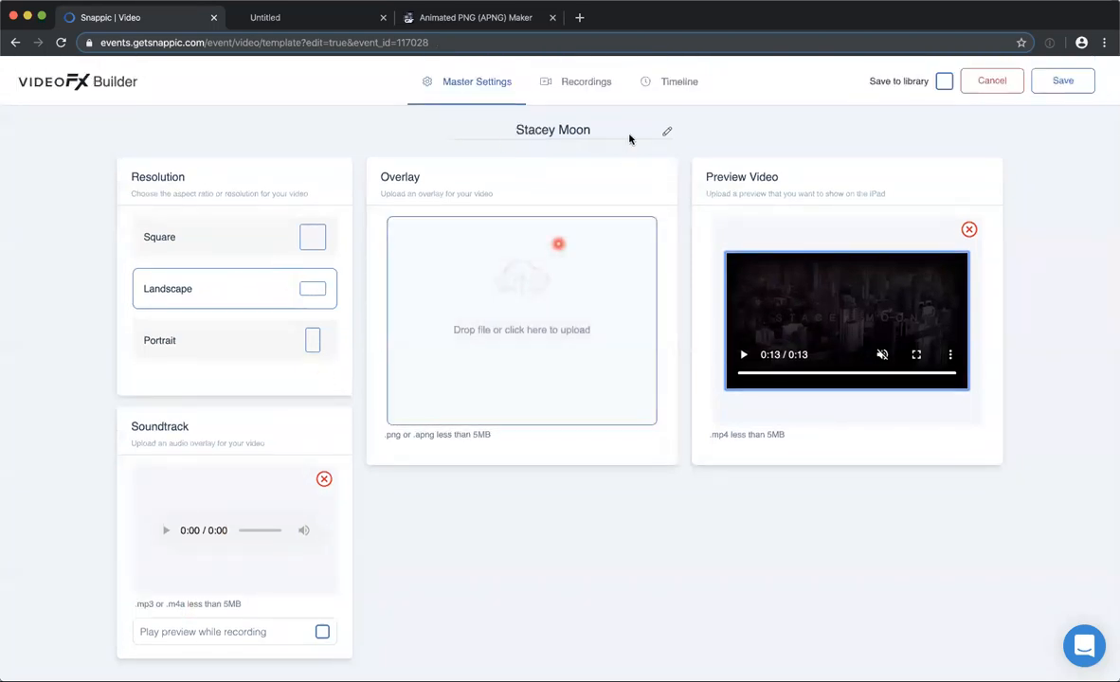
click(583, 81)
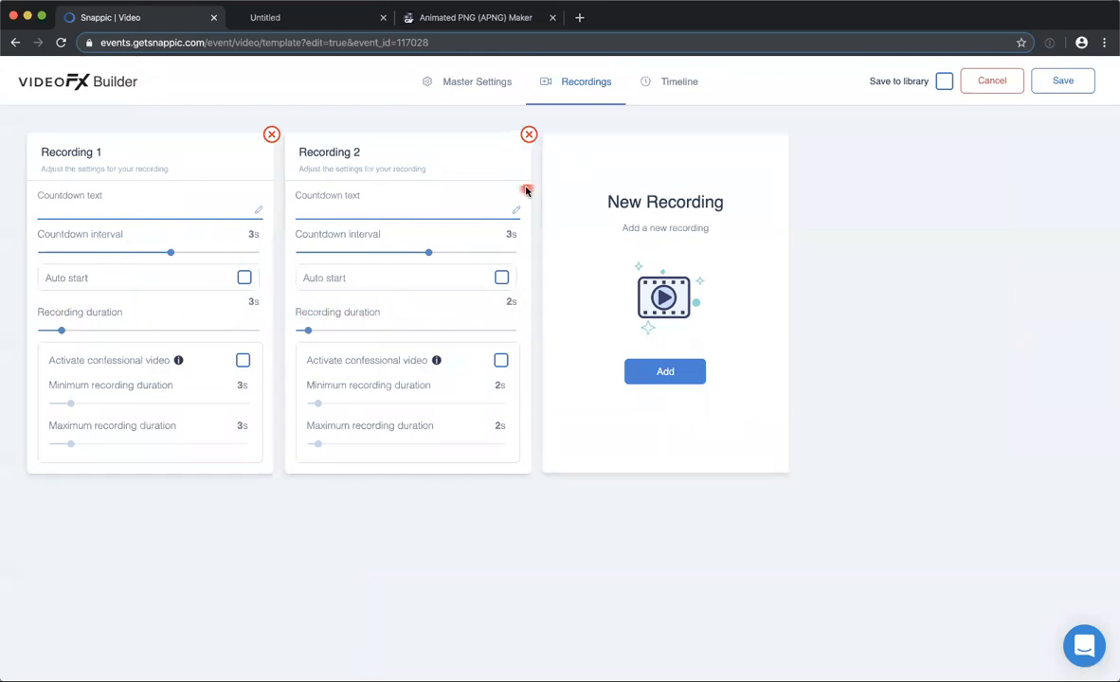
click(664, 85)
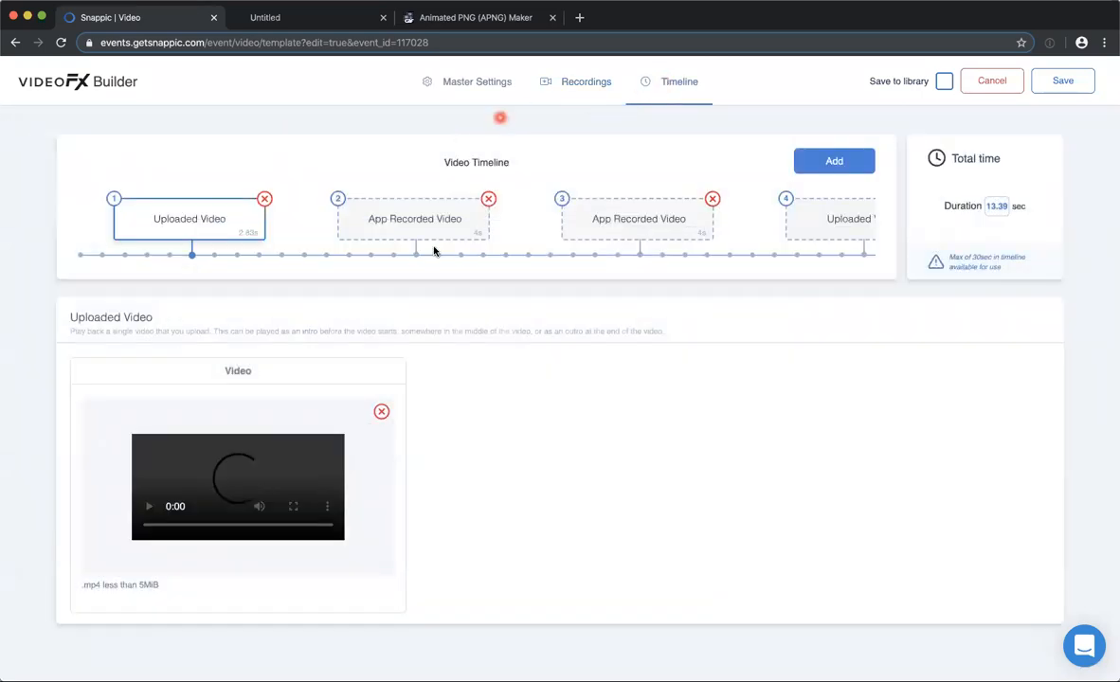
scroll(554, 228, right, 2)
scroll(554, 227, left, 2)
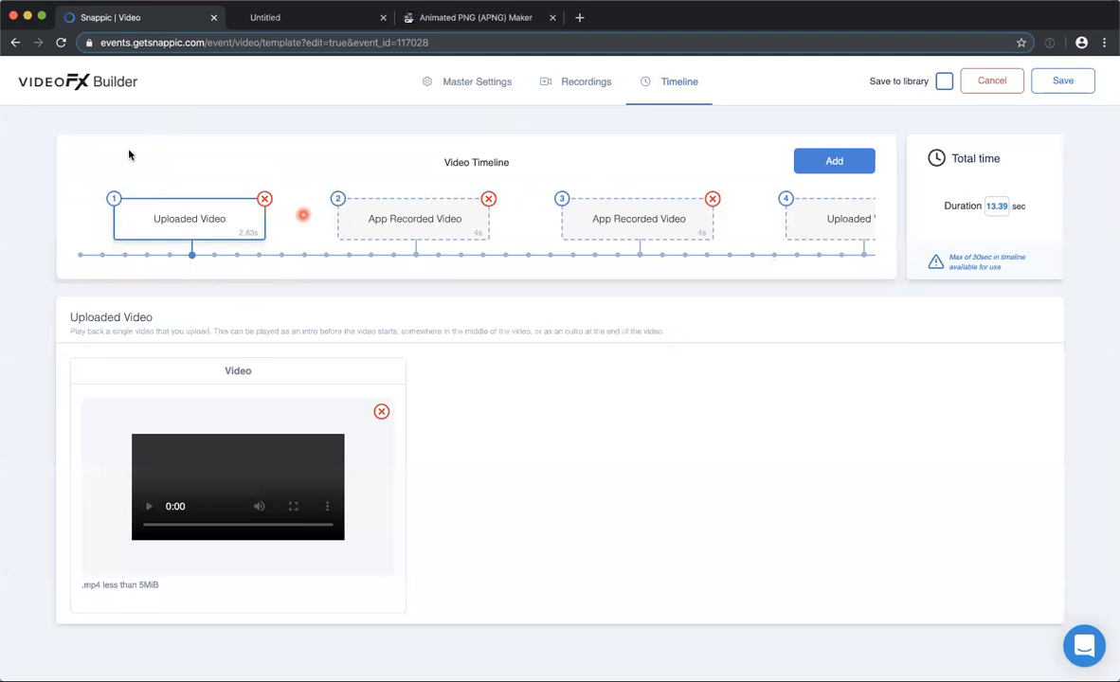
scroll(600, 218, right, 2)
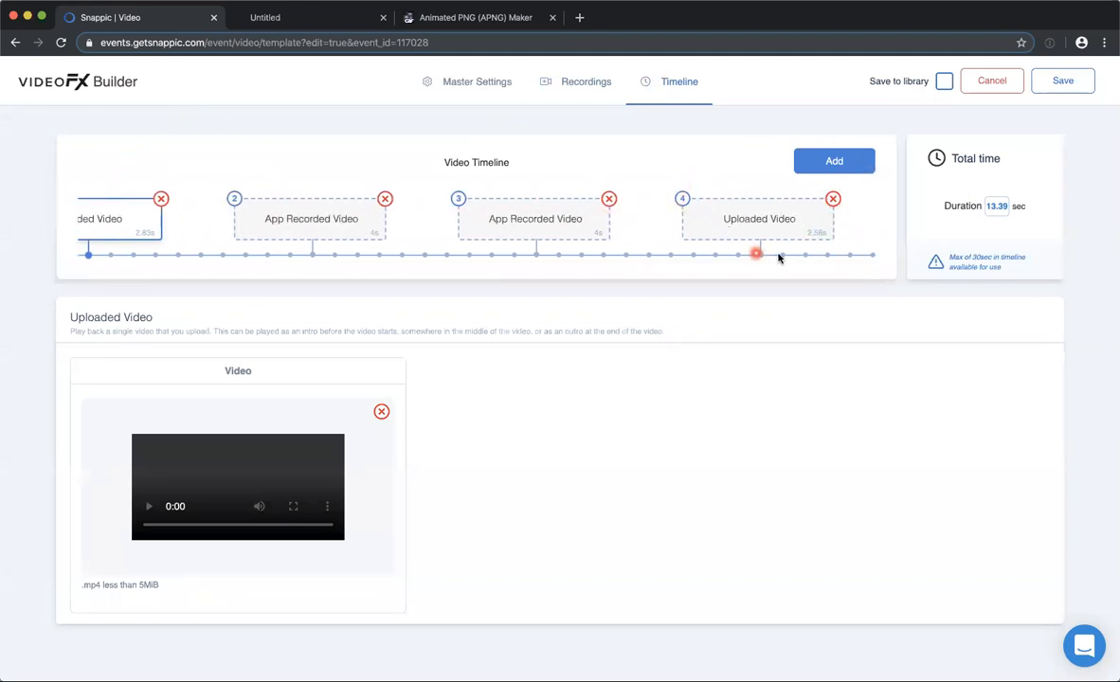
scroll(734, 236, left, 2)
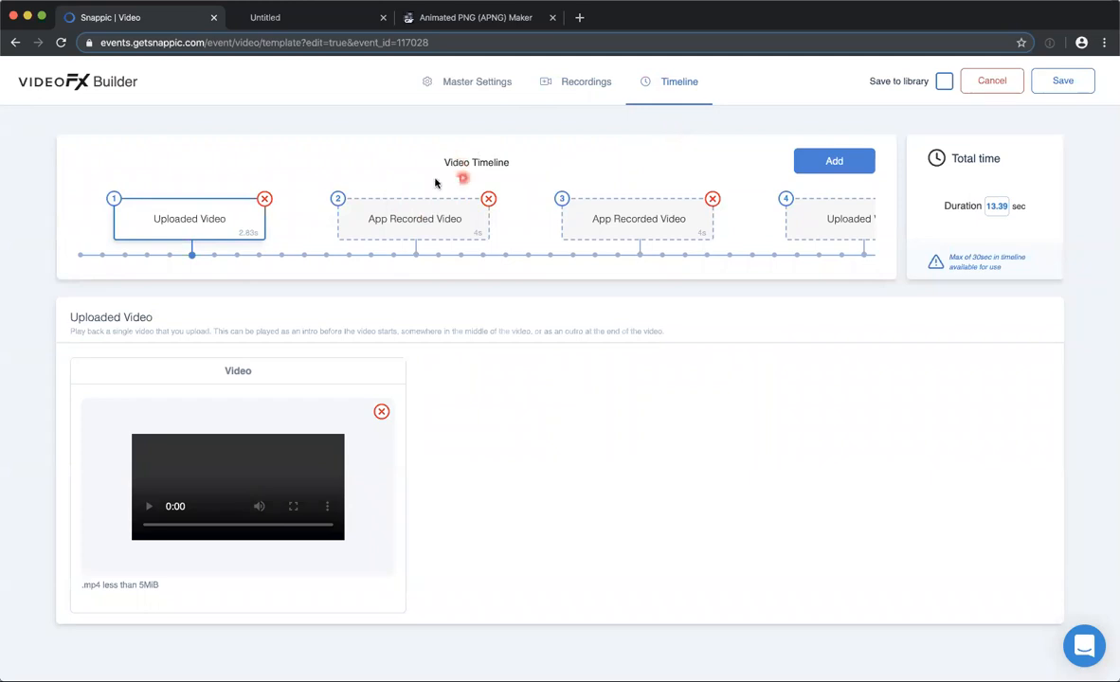
scroll(459, 214, right, 1)
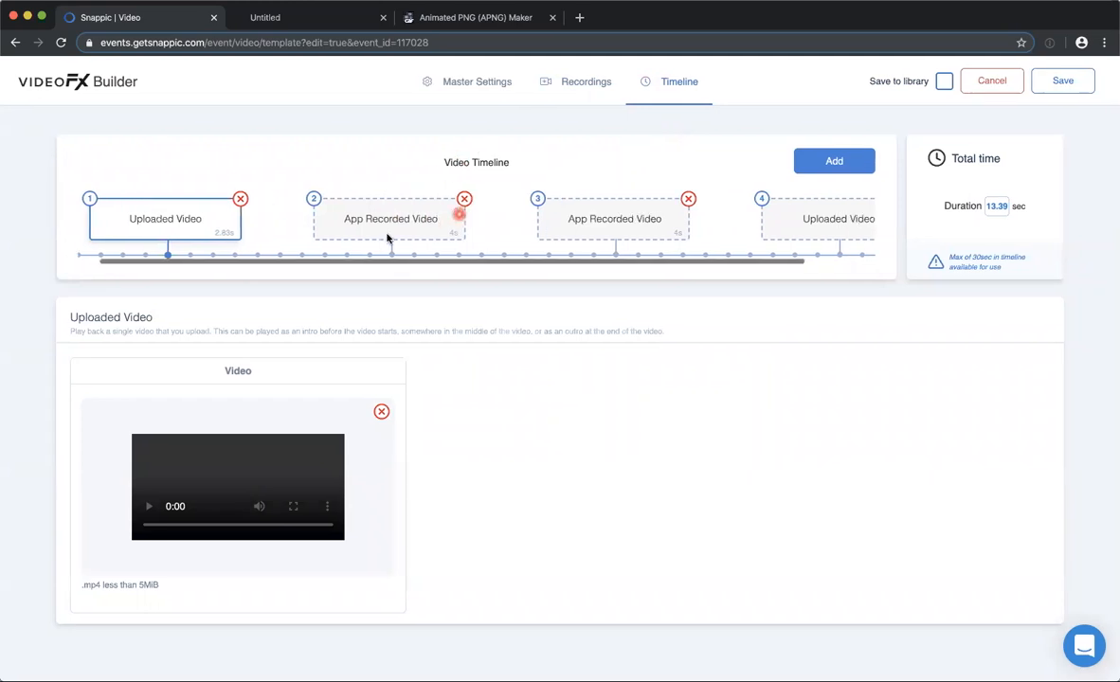
Open the second timeline clip, App Recorded Video, and look over its recording, effect and advanced settings.
click(373, 220)
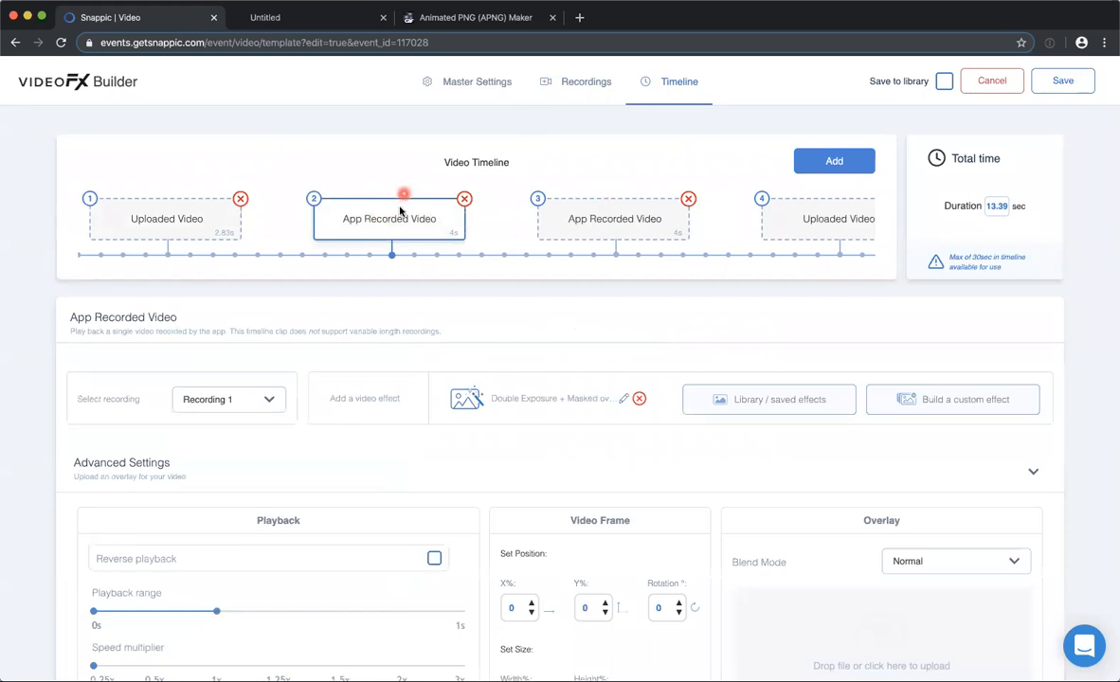
scroll(424, 240, down, 1)
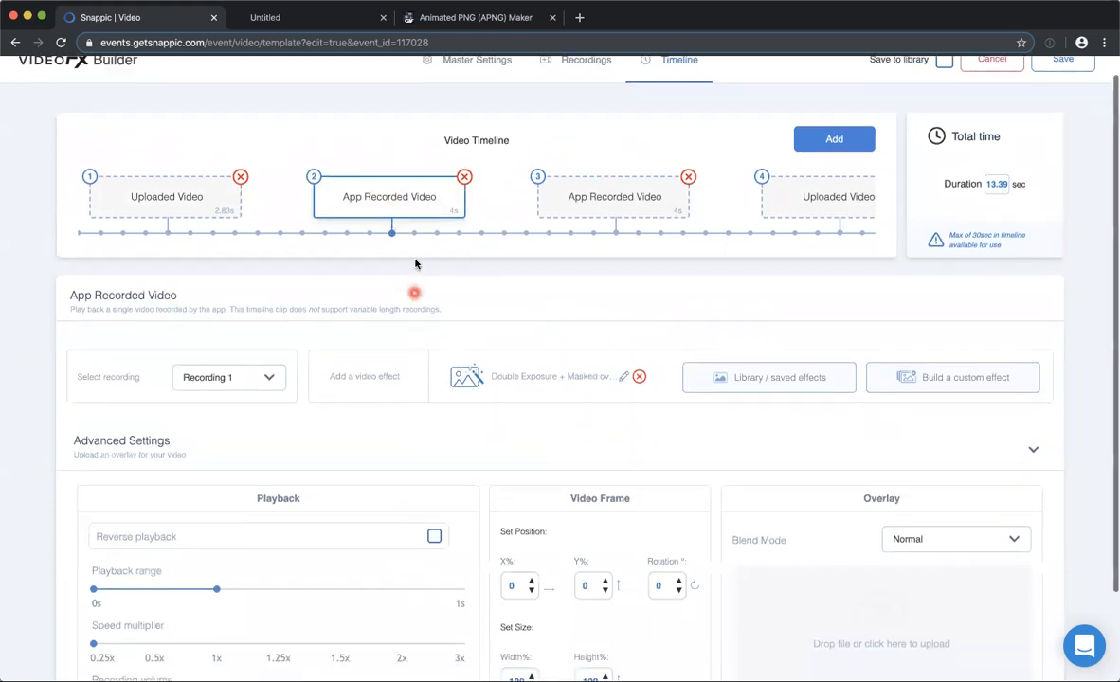
scroll(417, 223, down, 1)
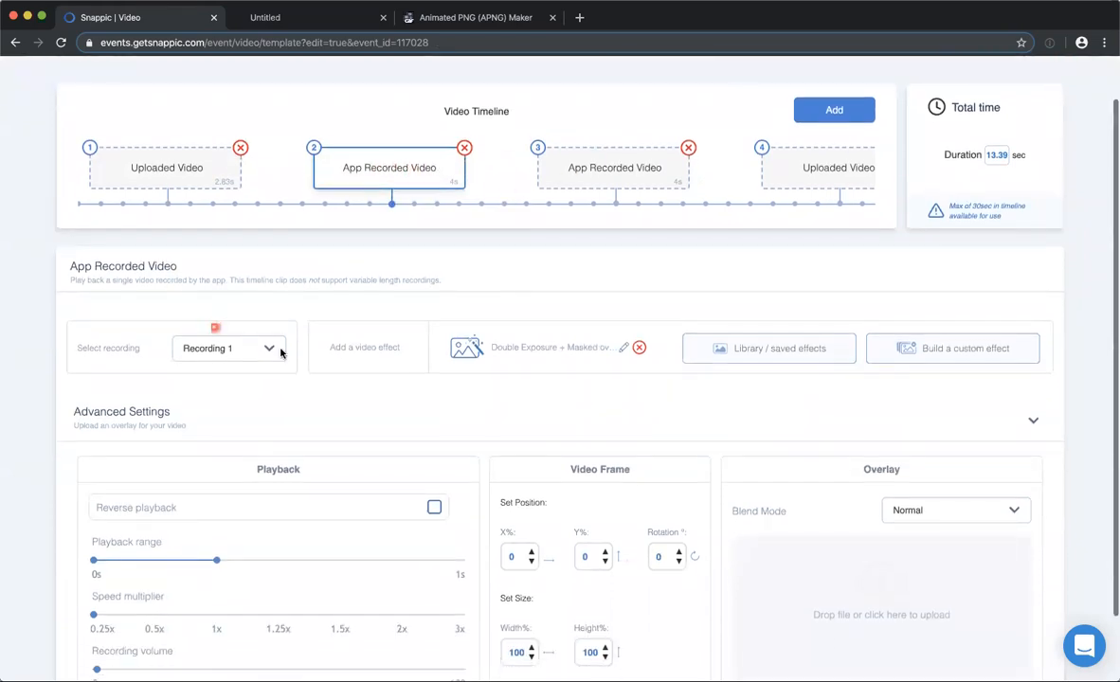
Check which recording and effect the third timeline clip uses, and examine the second clip's playback range and speed settings.
click(605, 168)
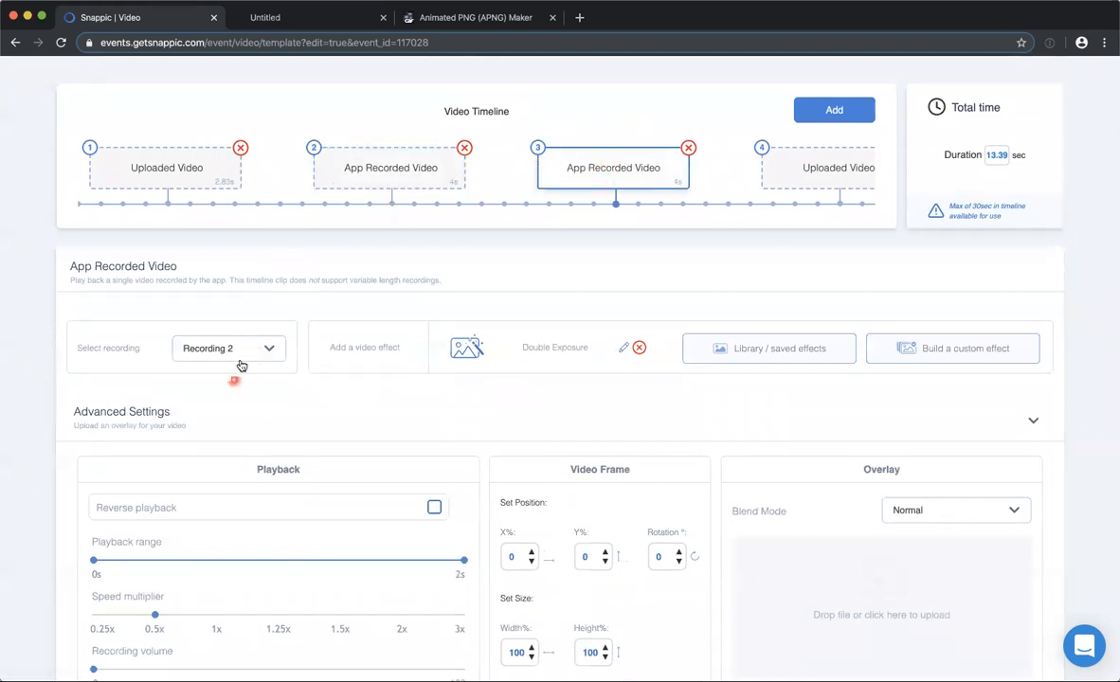
click(370, 153)
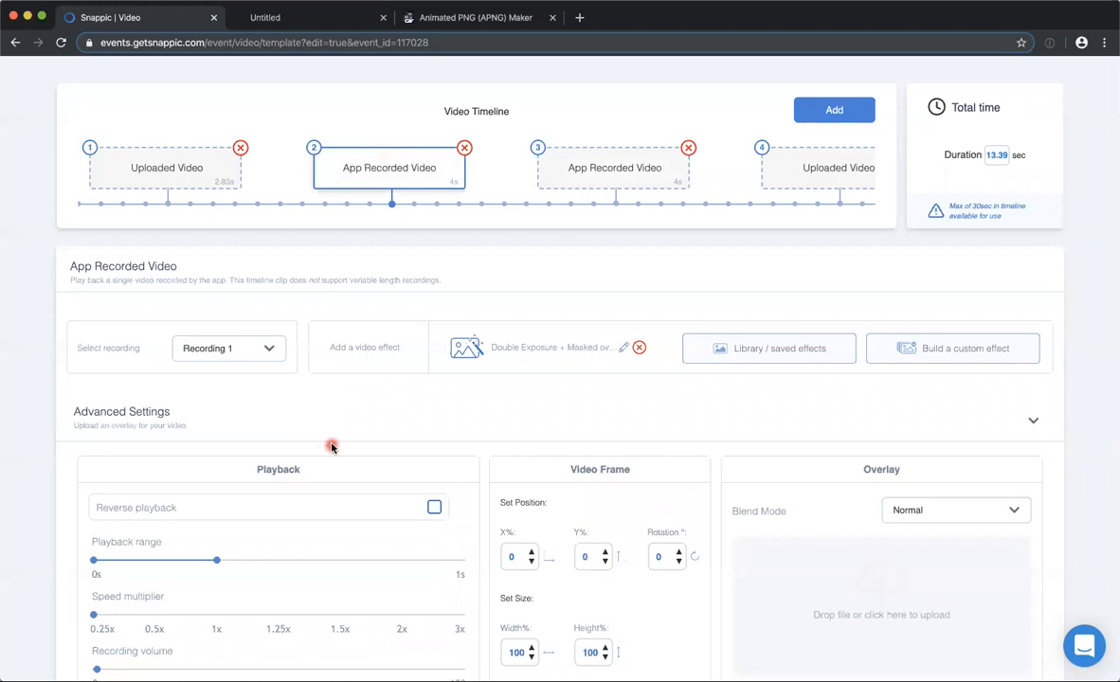
scroll(331, 446, down, 2)
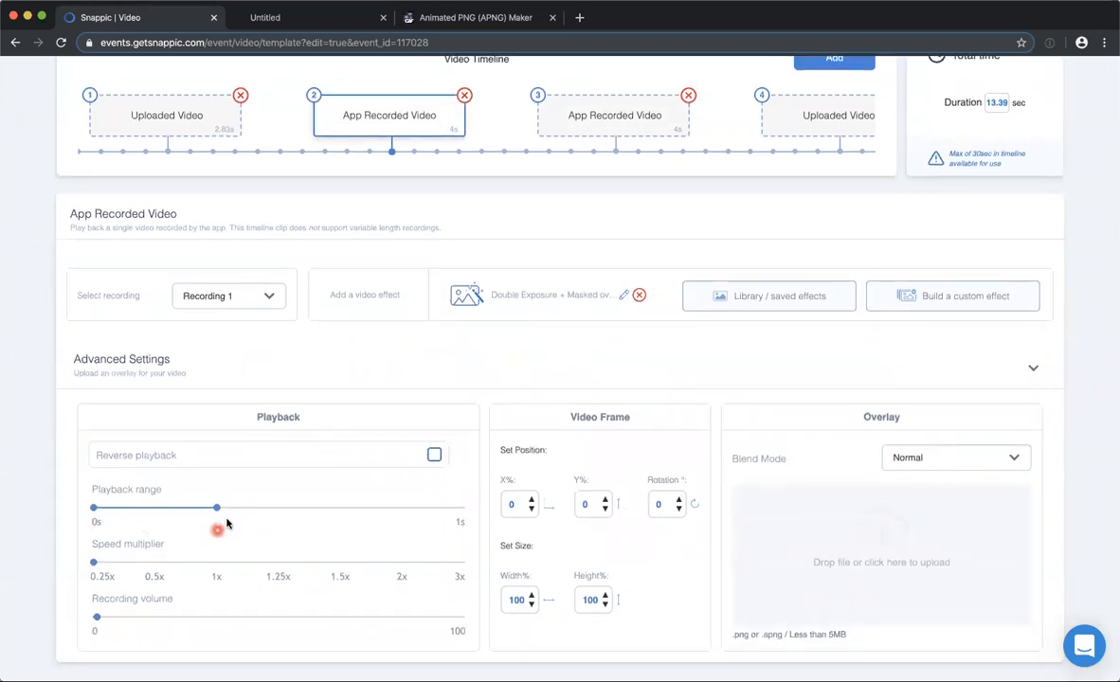
click(96, 565)
scroll(457, 394, up, 2)
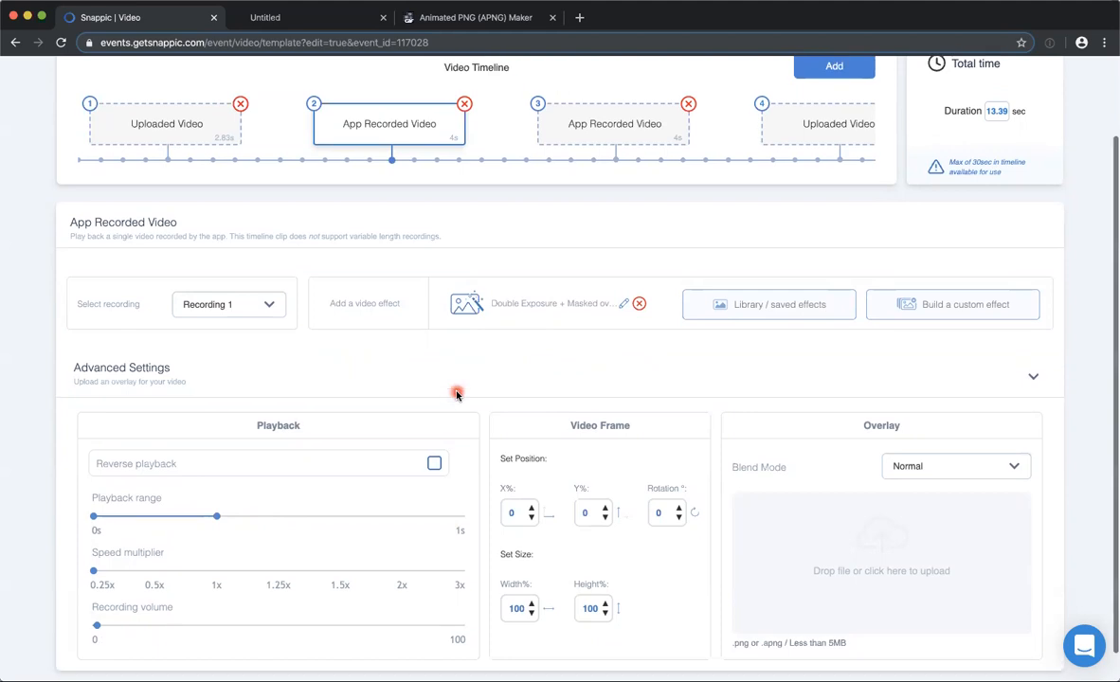
scroll(428, 248, up, 2)
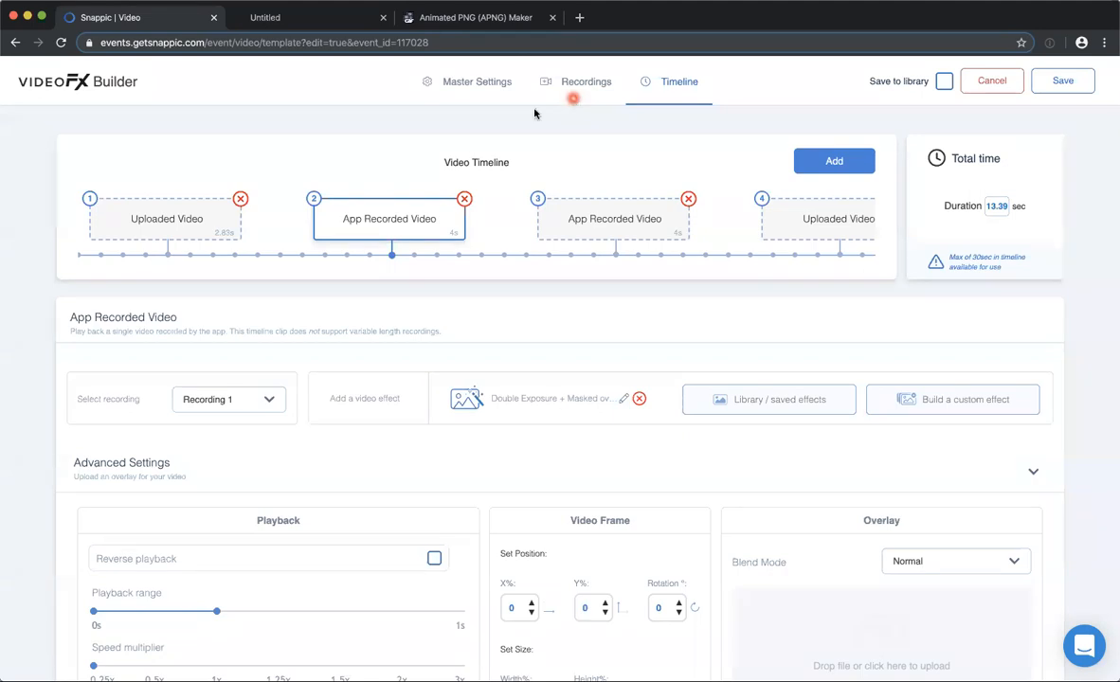
scroll(383, 470, down, 3)
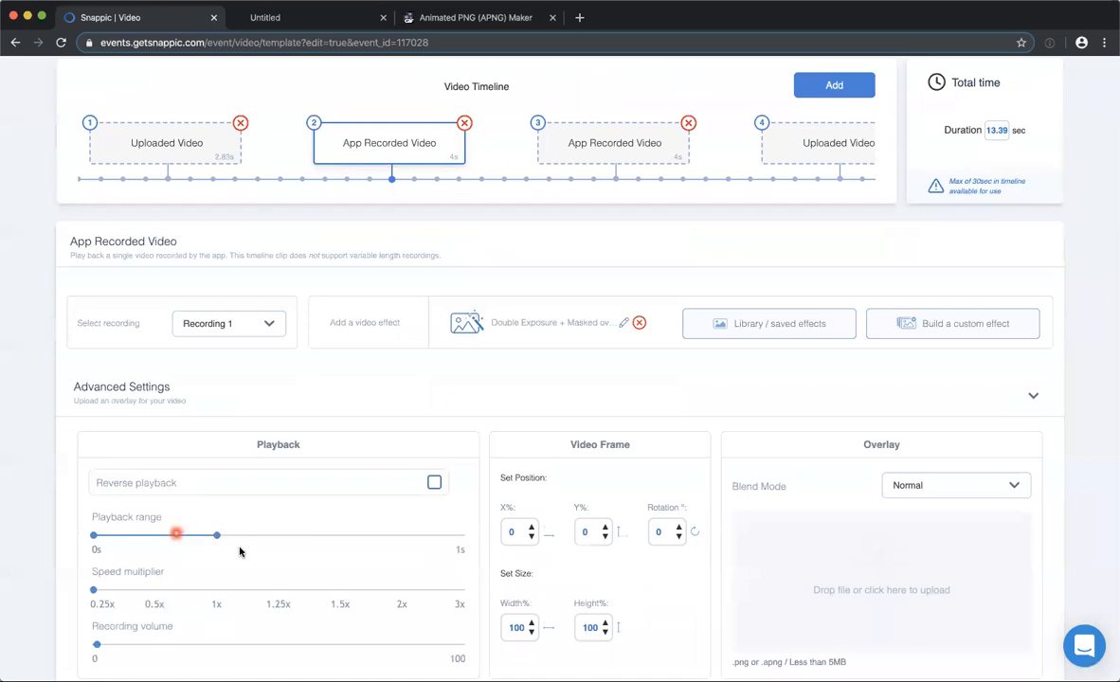
scroll(243, 548, down, 1)
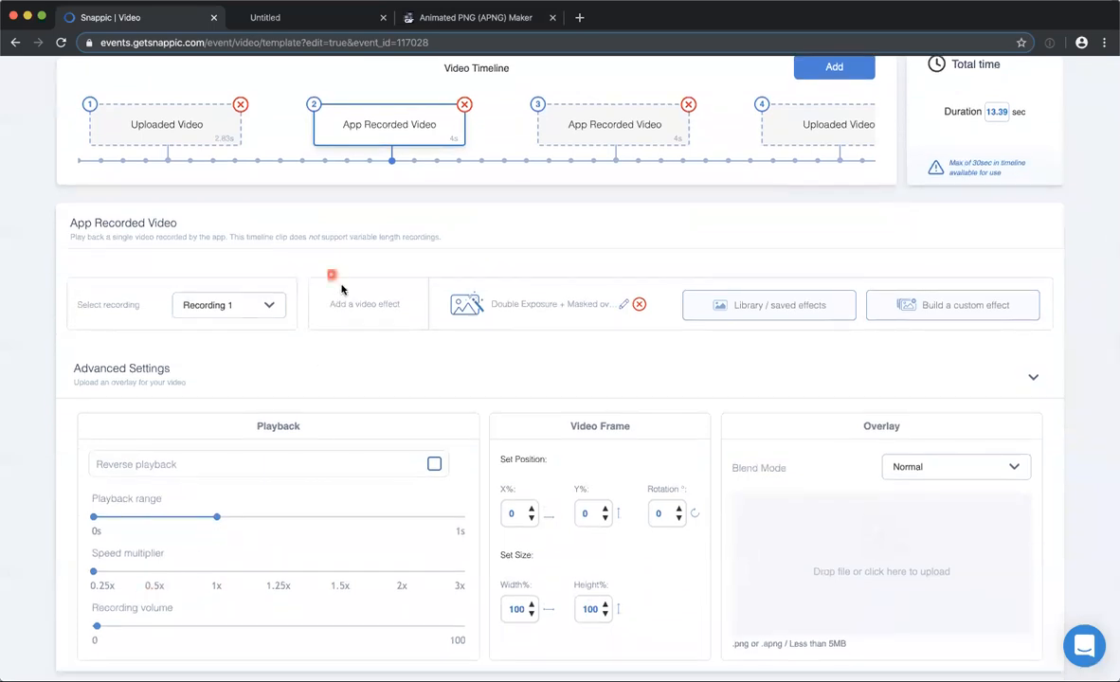
Compare the playback range and speed multiplier of the second and third App Recorded Video clips.
click(616, 126)
scroll(190, 493, down, 1)
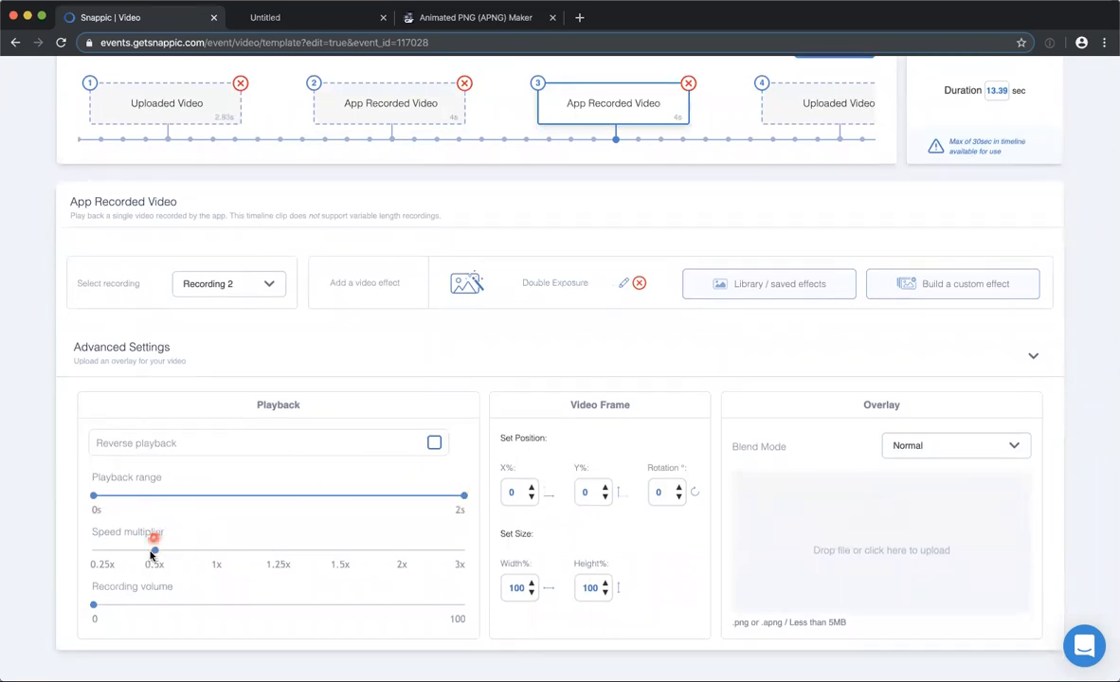
click(679, 110)
click(358, 98)
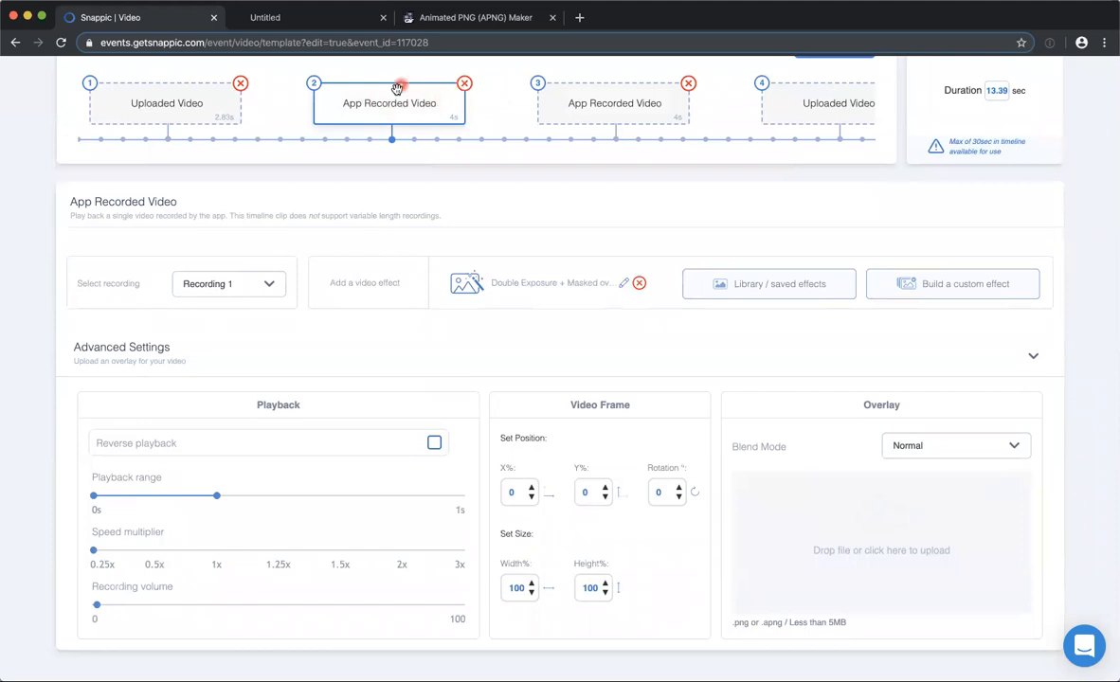
click(568, 99)
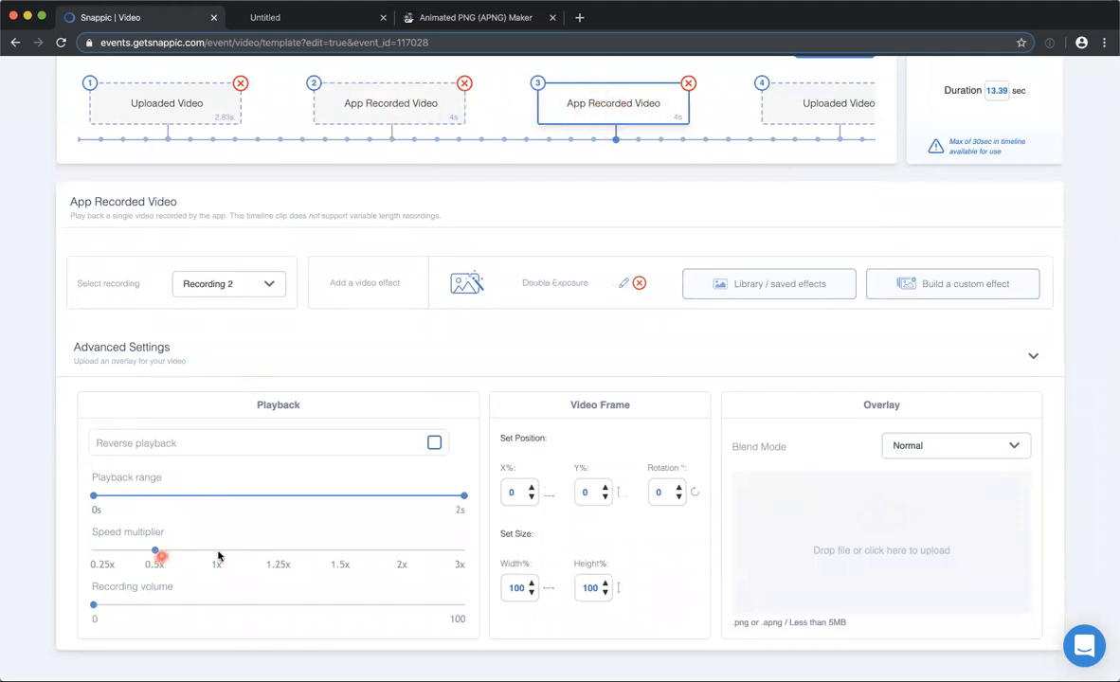
click(384, 97)
click(379, 98)
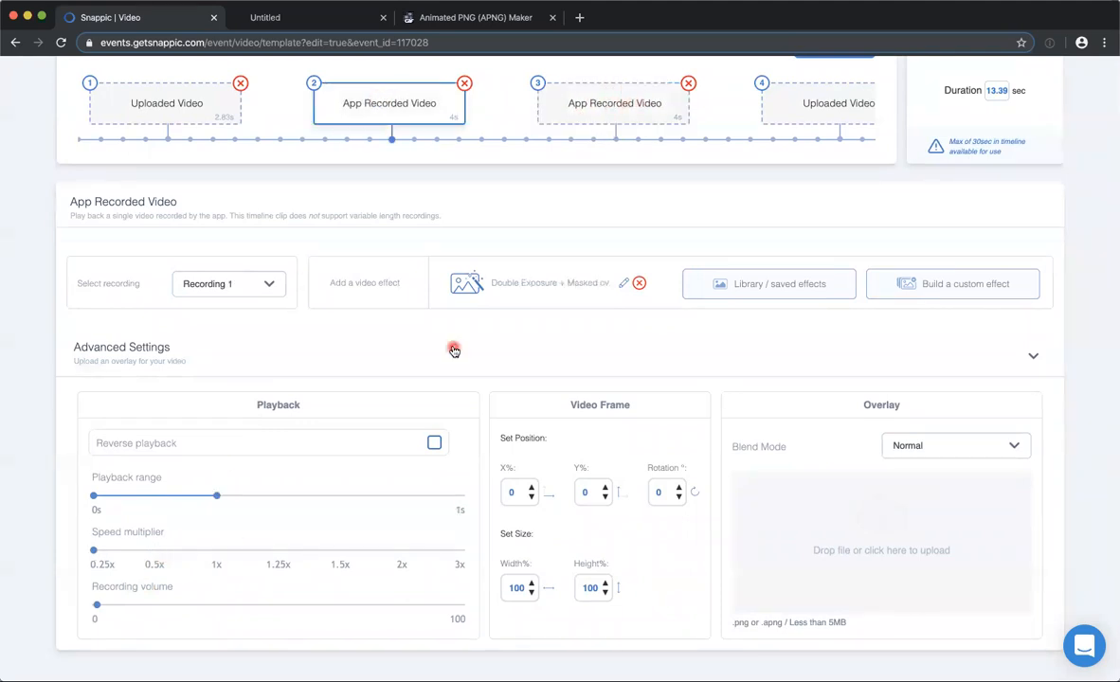
scroll(454, 349, down, 1)
scroll(469, 344, up, 2)
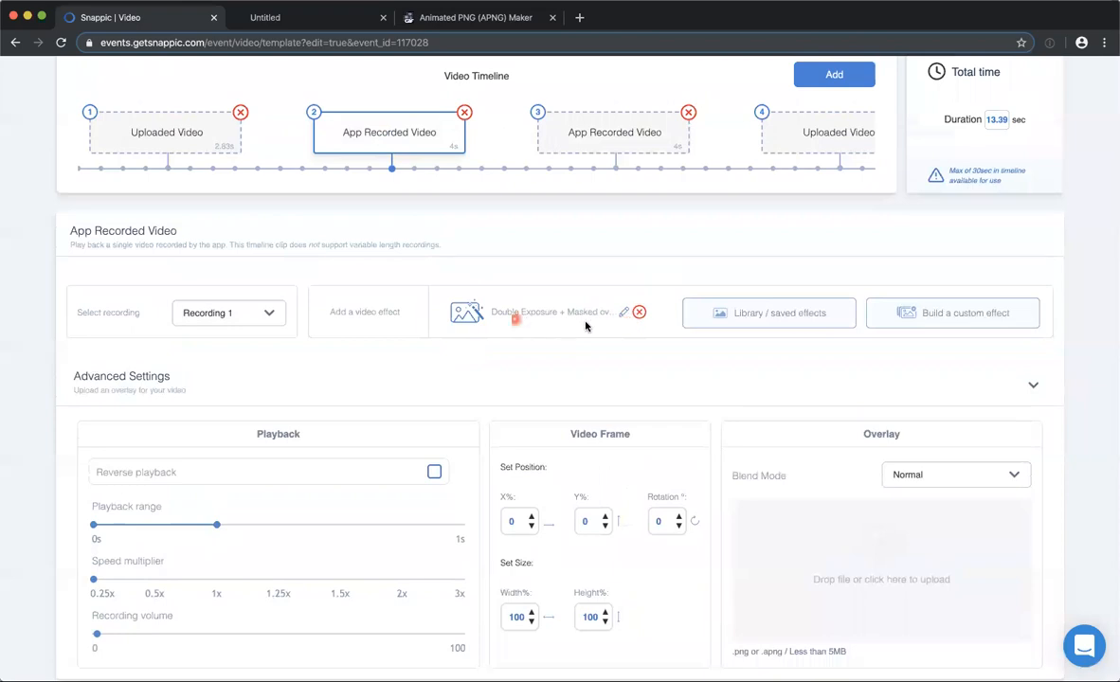
Open the second clip's Double Exposure + Masked overlay effect and play the Masked Overlay layer's overlay and clipping mask videos.
click(614, 312)
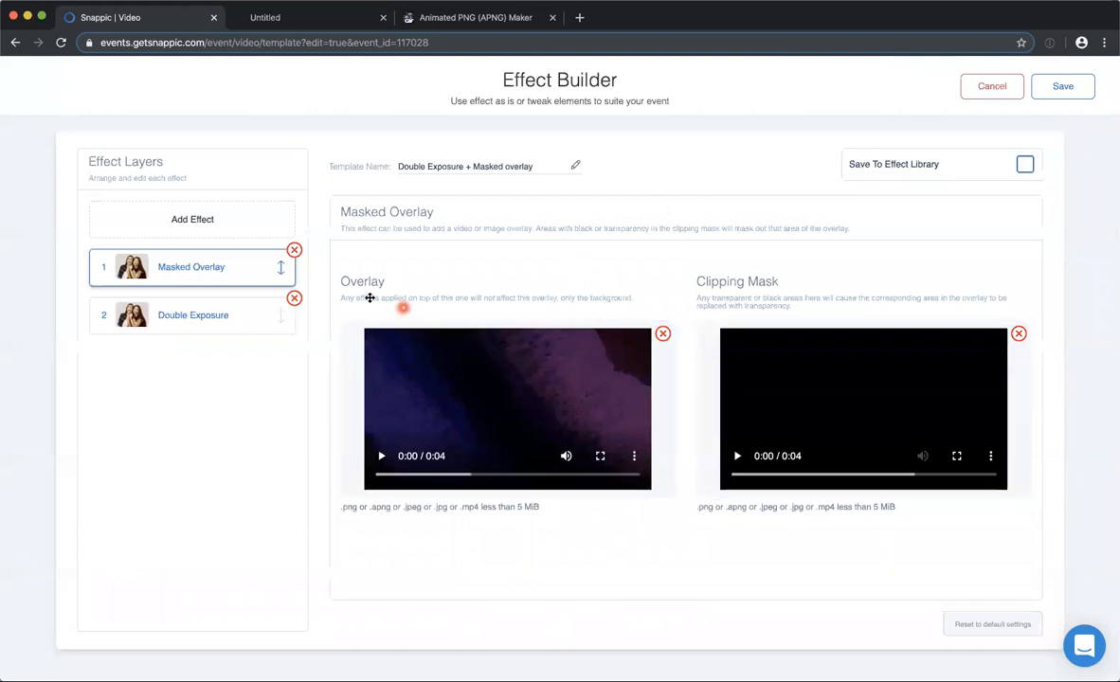
click(382, 456)
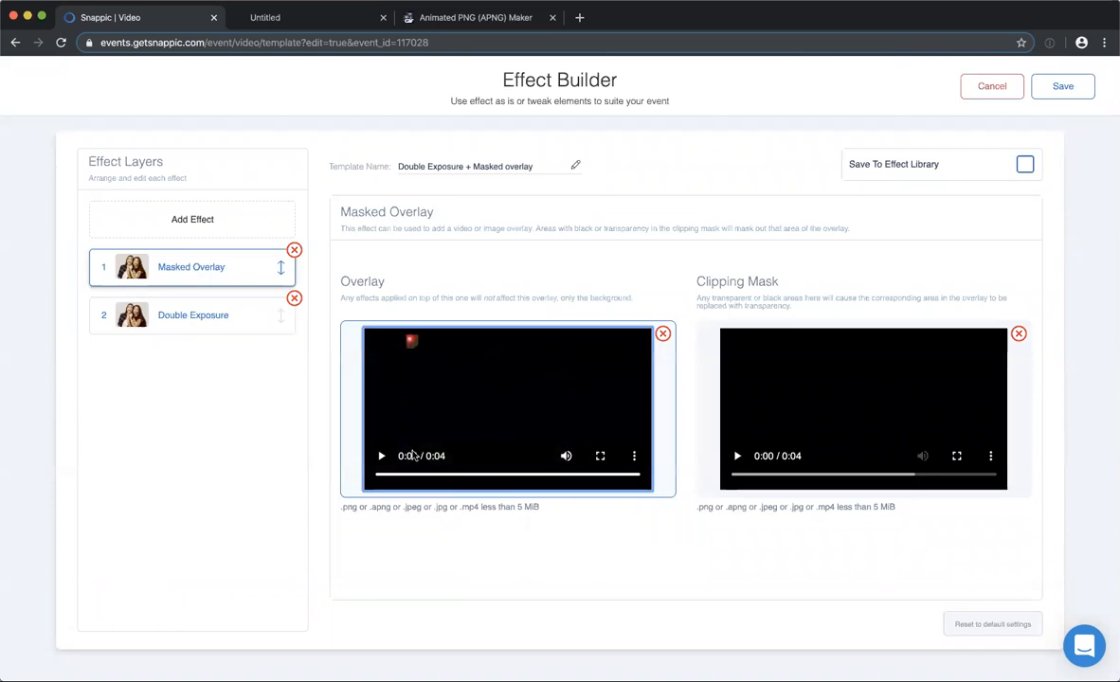
click(736, 459)
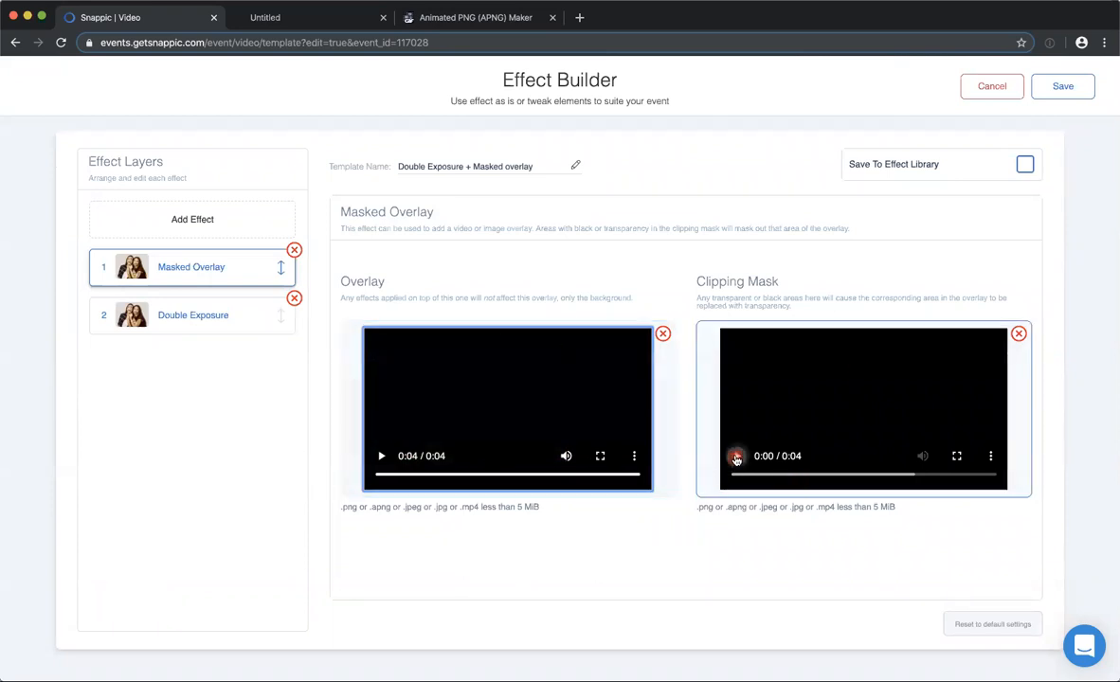
click(736, 458)
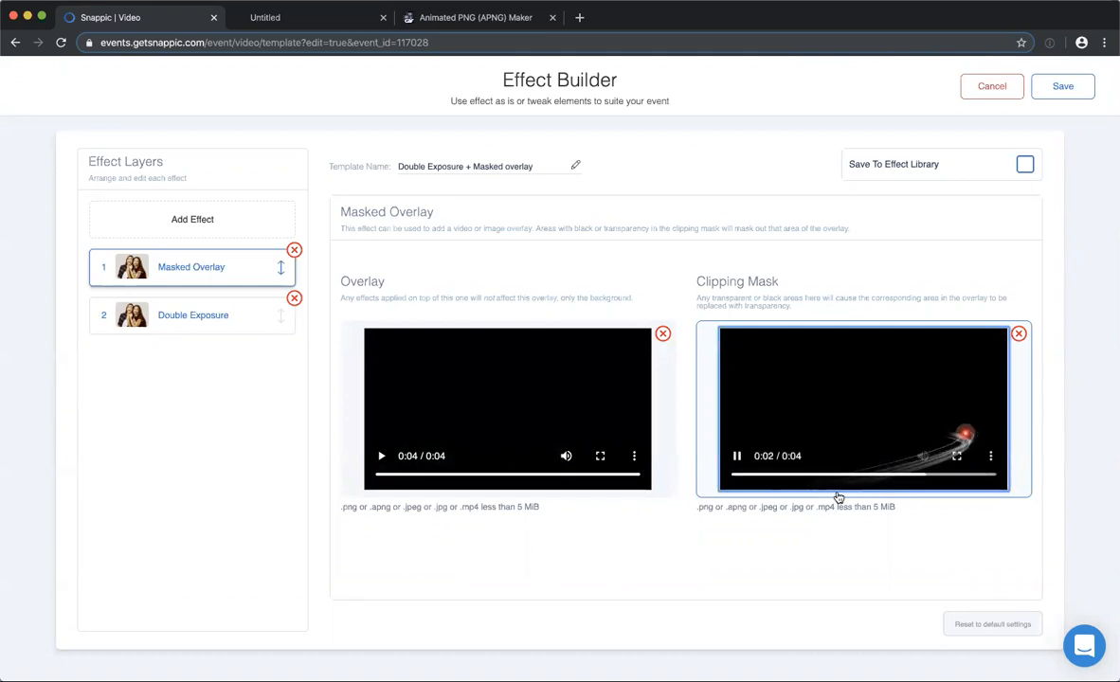
click(379, 458)
click(379, 459)
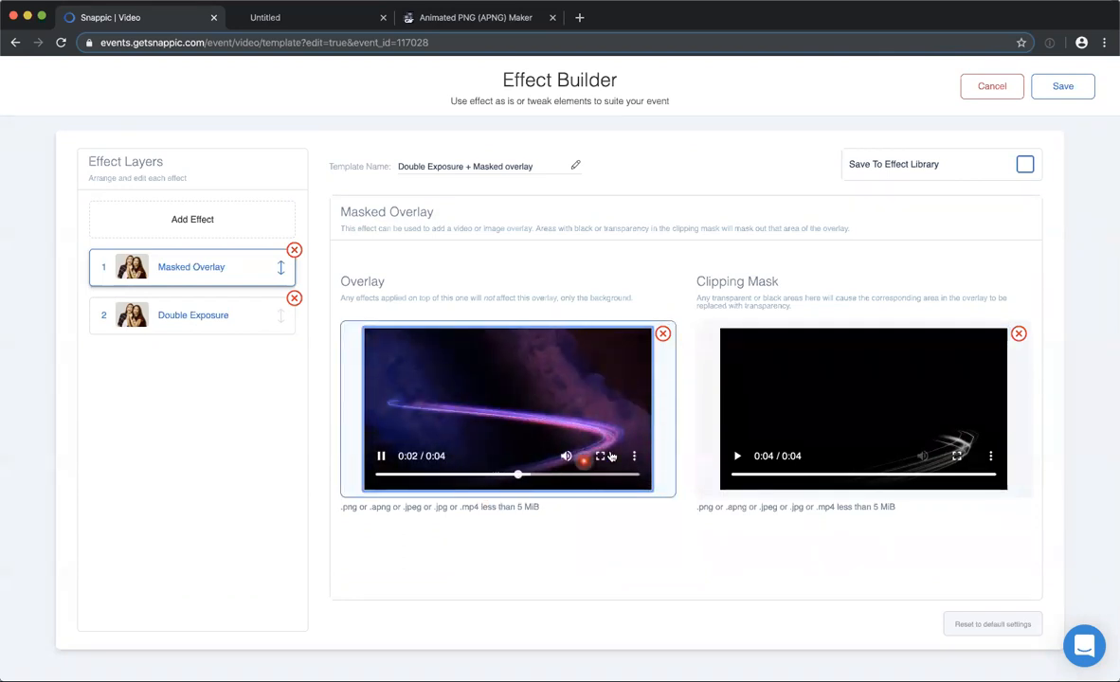
click(867, 410)
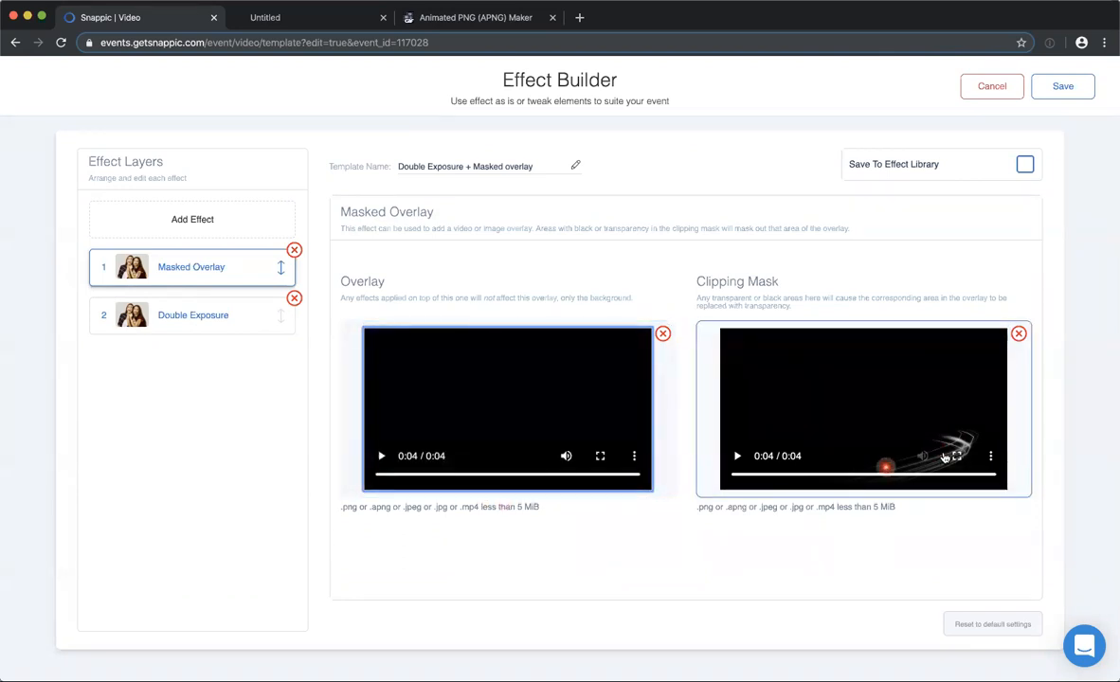
Play the Double Exposure layer's background video and replay the Masked Overlay layer's two videos for comparison.
click(178, 317)
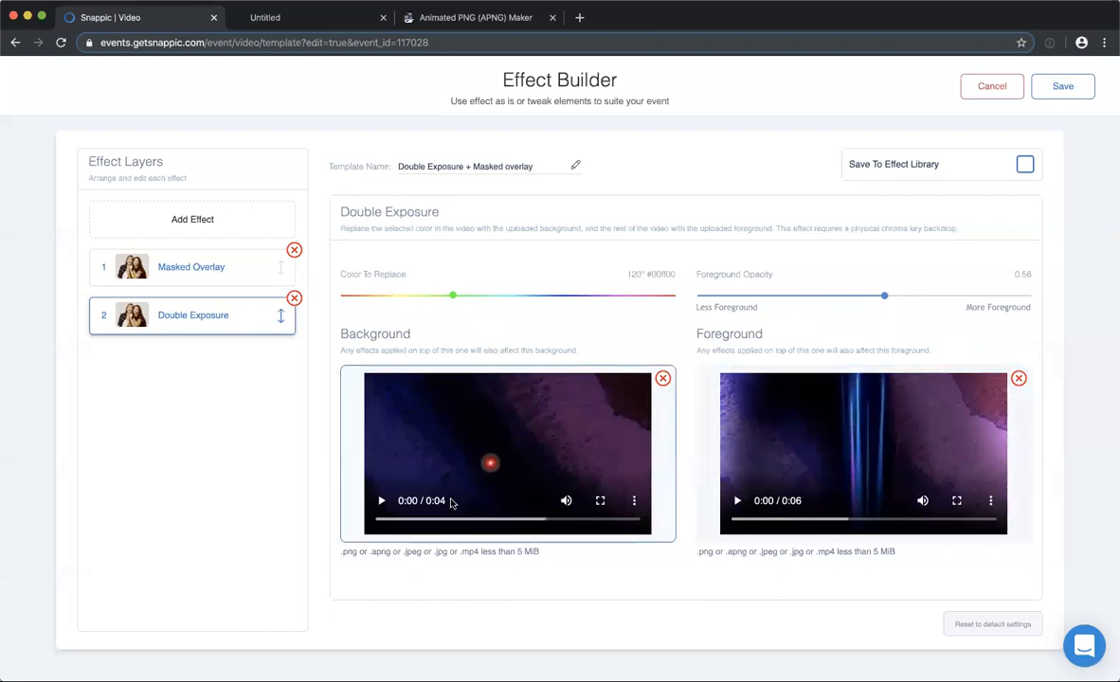
click(380, 505)
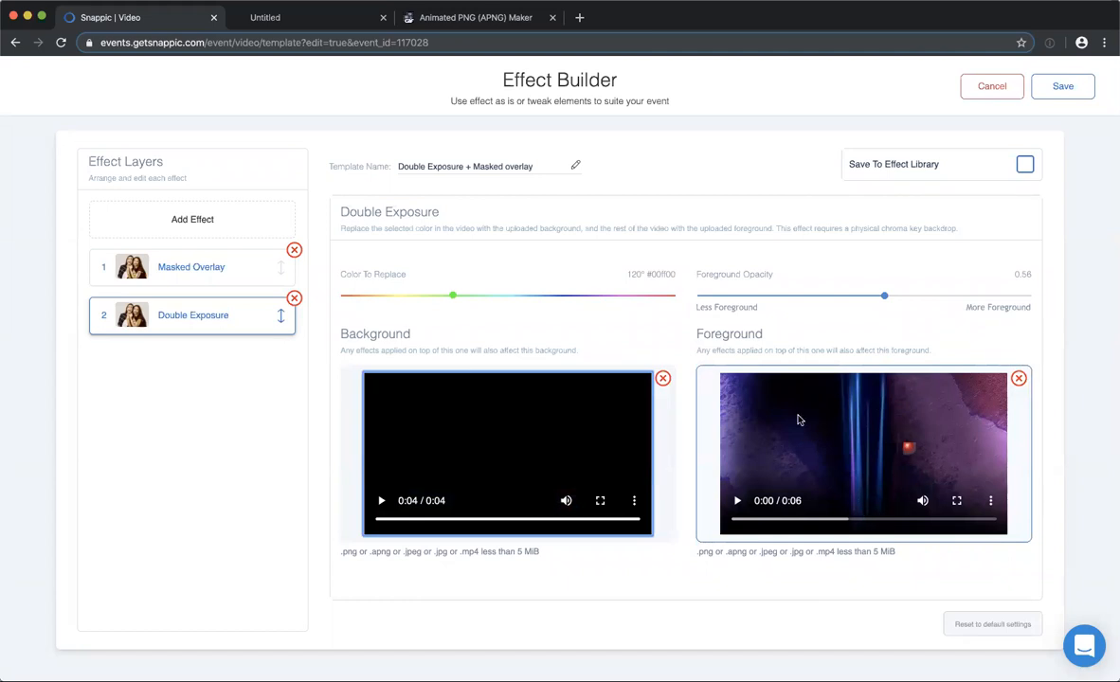
click(204, 265)
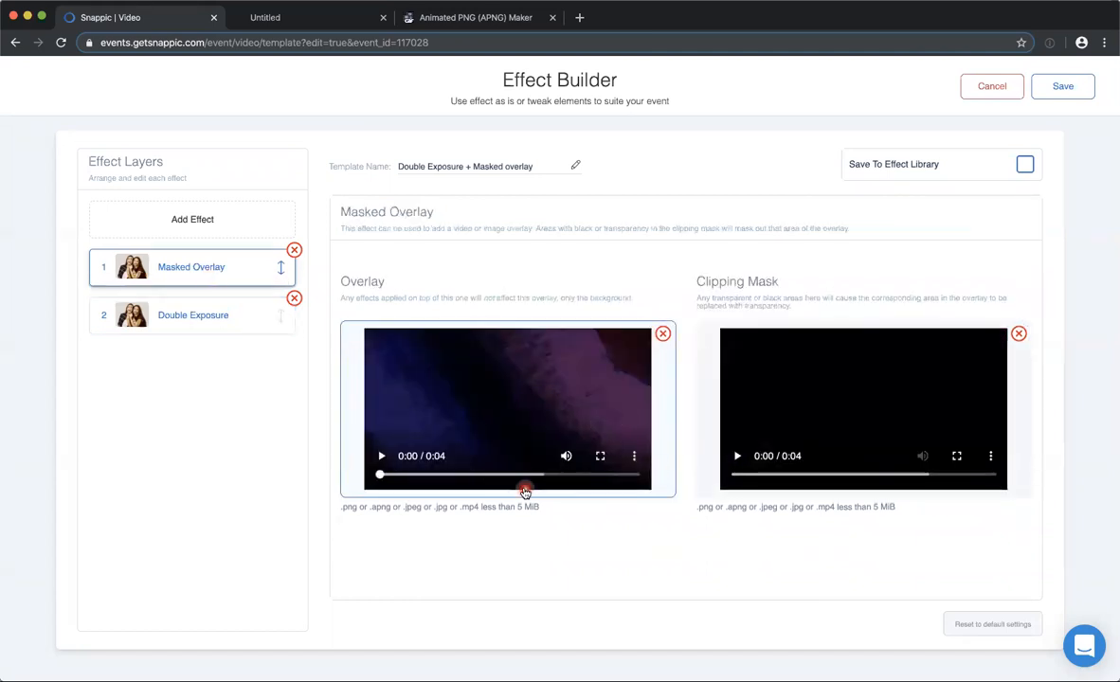
click(381, 456)
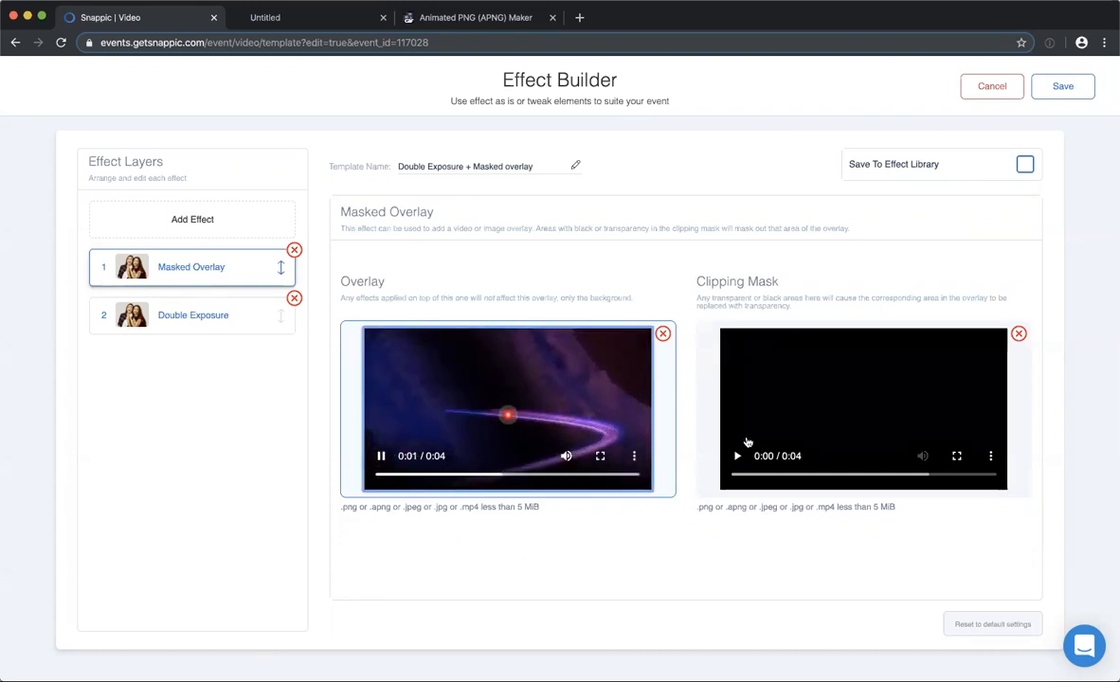
click(737, 457)
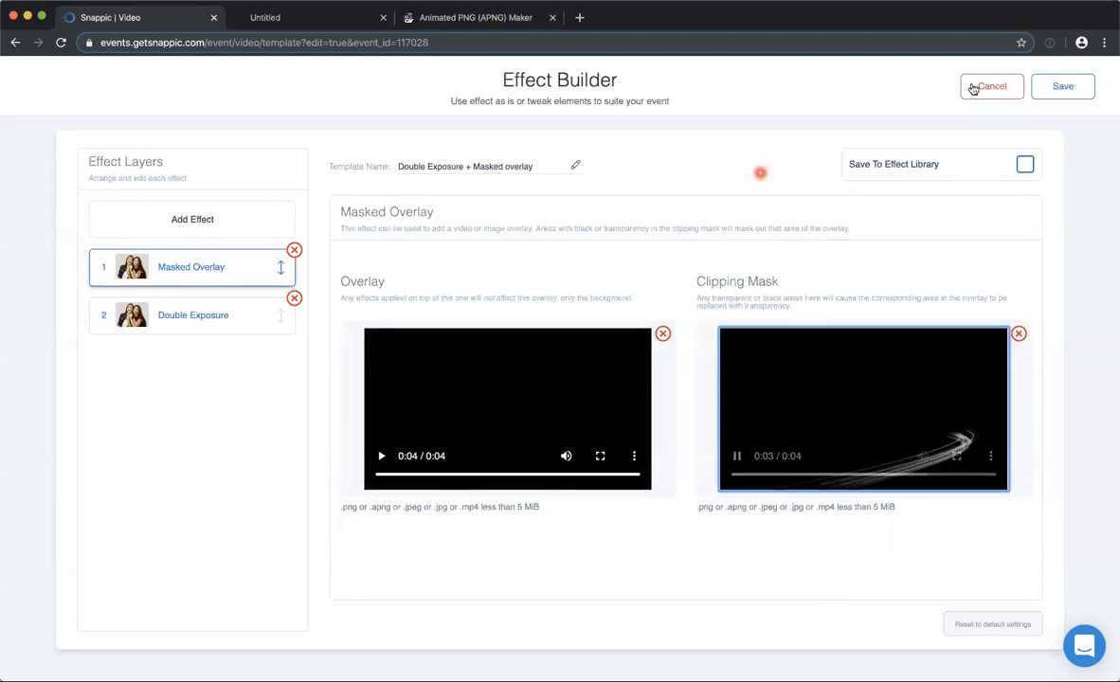
Leave the effect without saving and replay the template's preview video in the master settings.
click(468, 82)
click(744, 355)
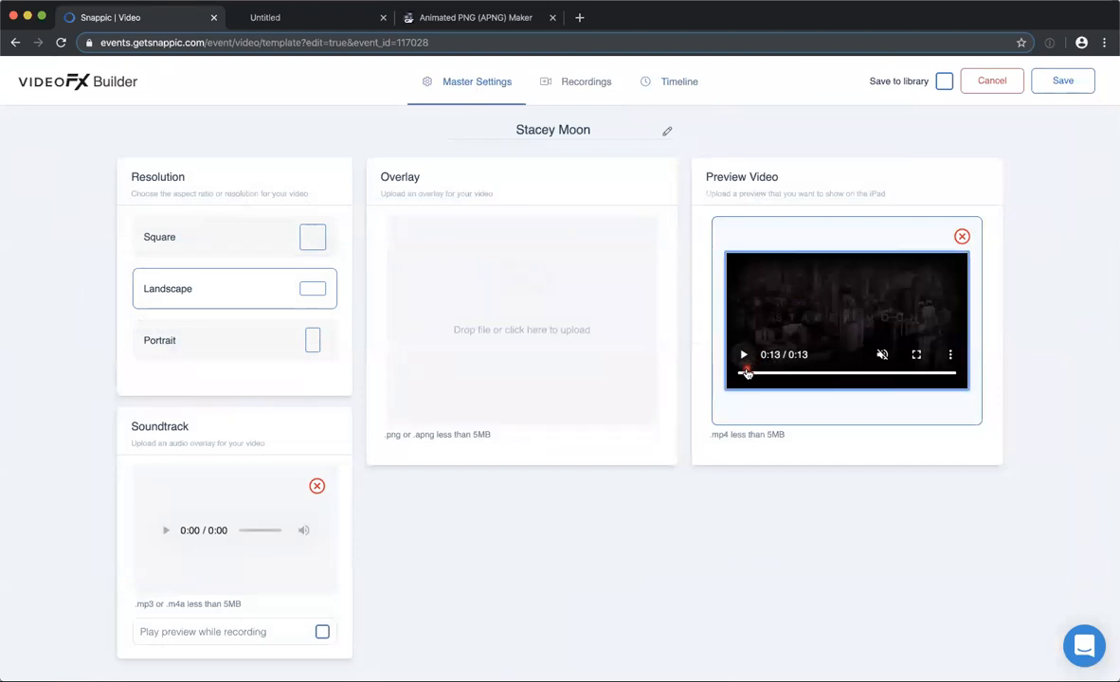
click(744, 374)
click(743, 356)
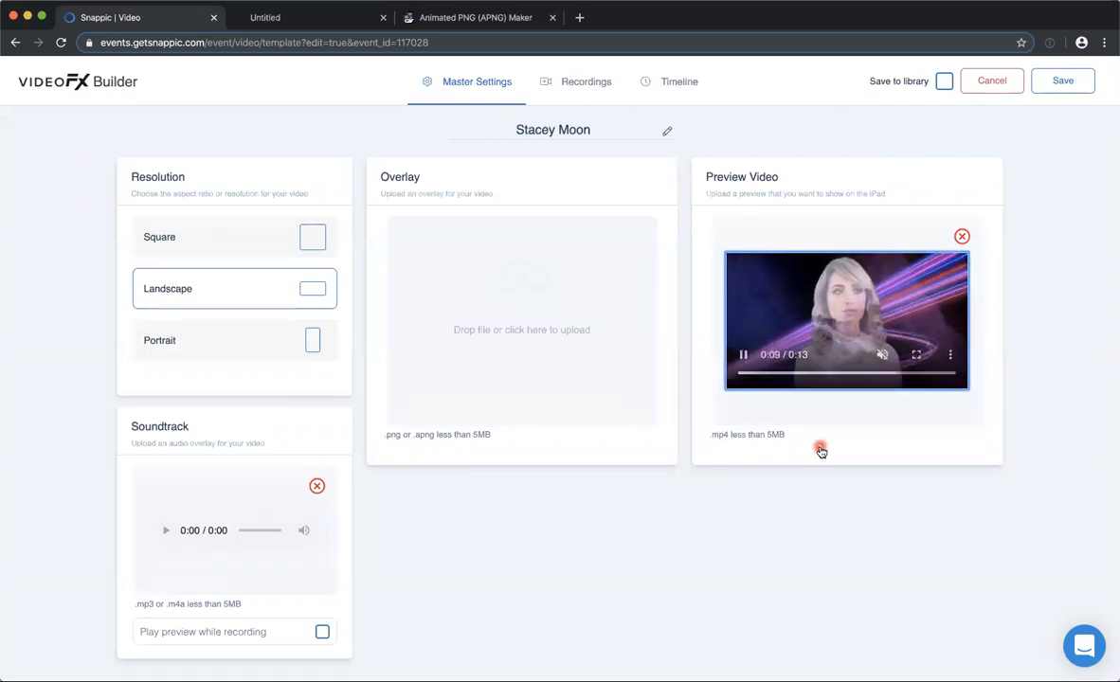
Open the third timeline clip's Double Exposure effect and play its background and foreground videos.
click(673, 81)
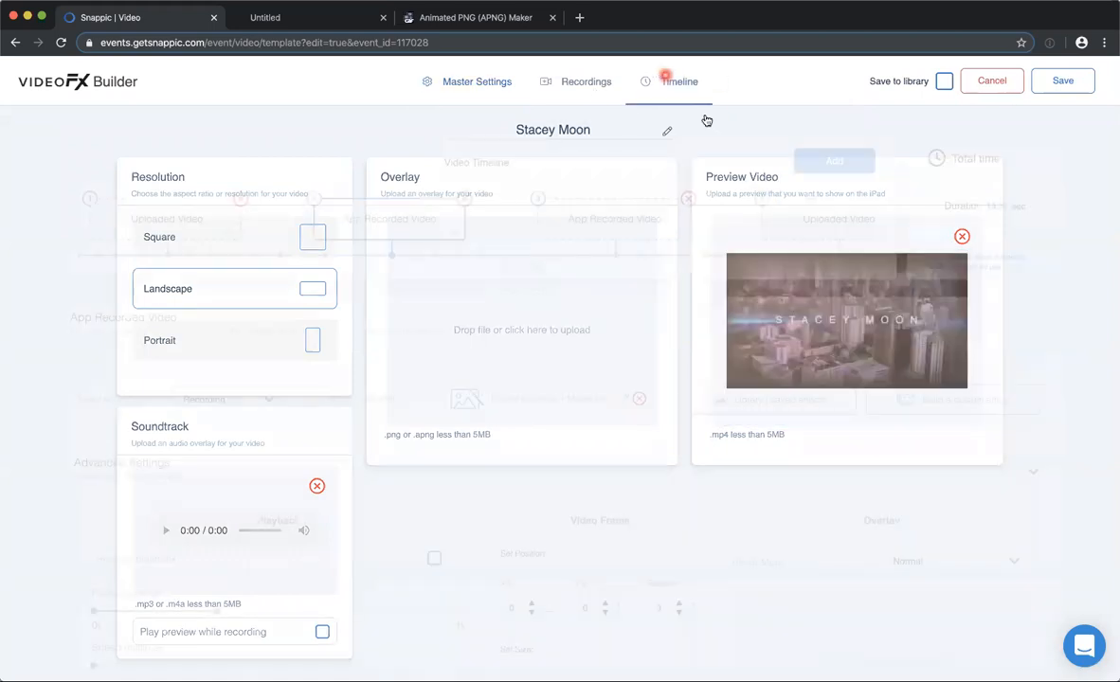
click(606, 217)
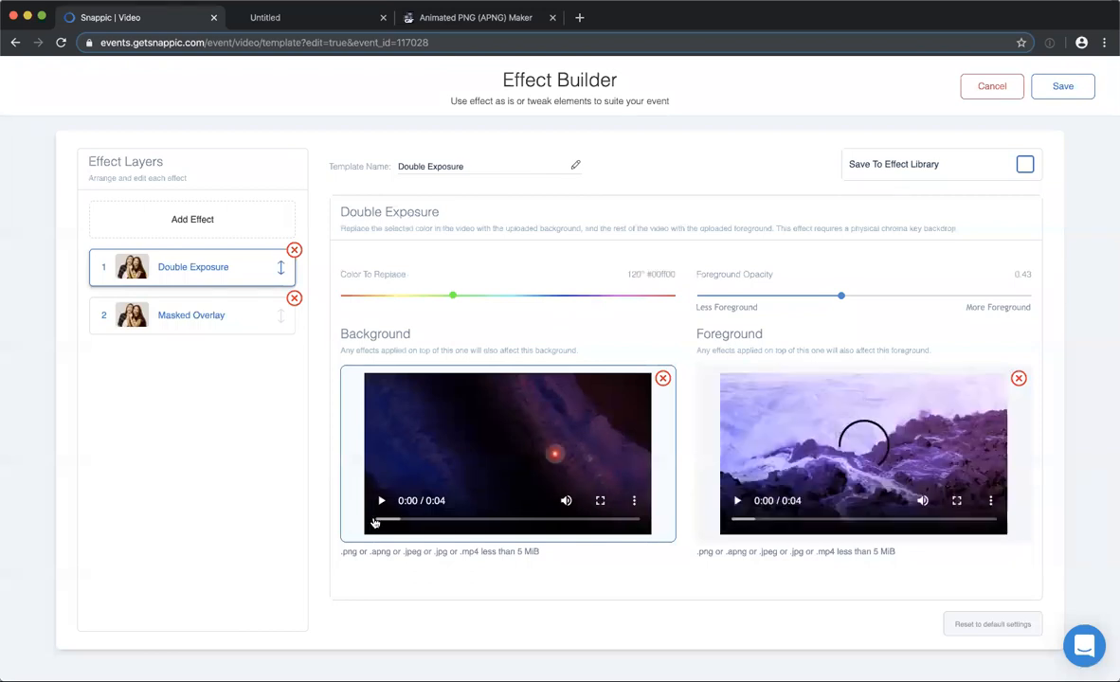
click(381, 502)
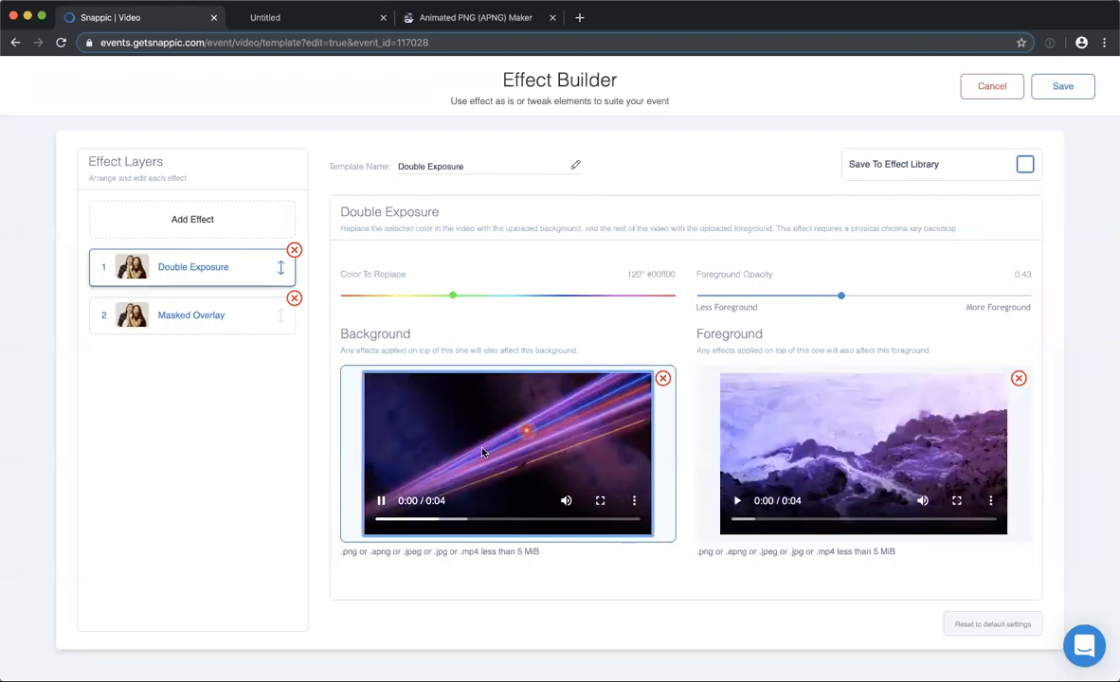
click(769, 453)
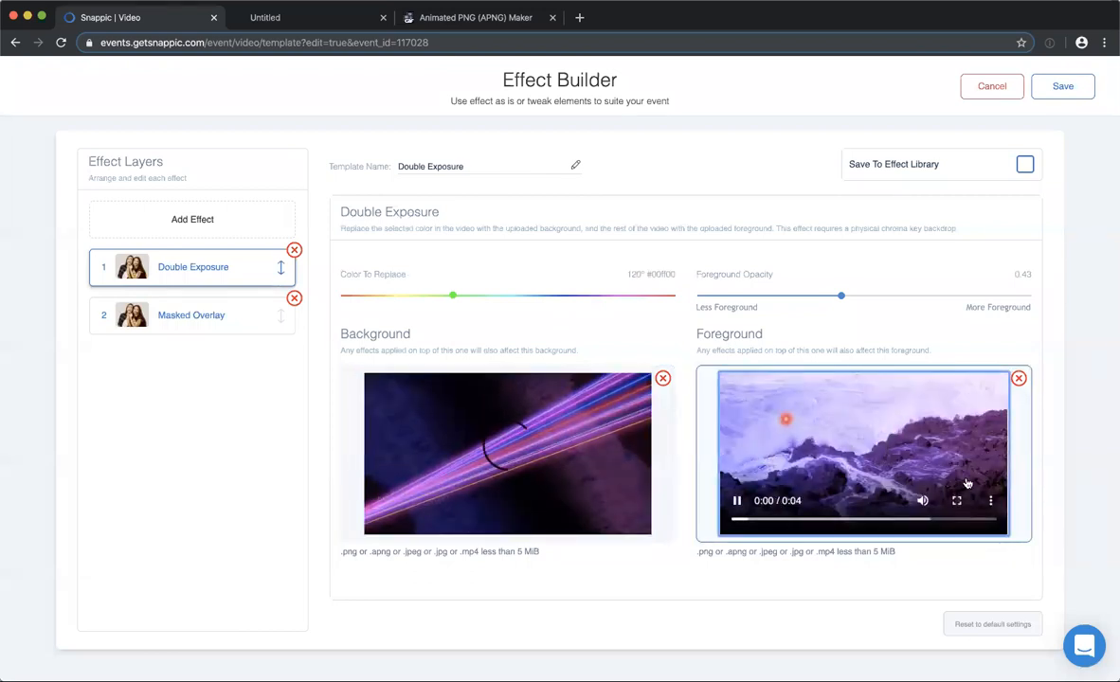
Inspect the Masked Overlay layer in the third clip's effect by playing its overlay and clipping mask videos.
click(184, 323)
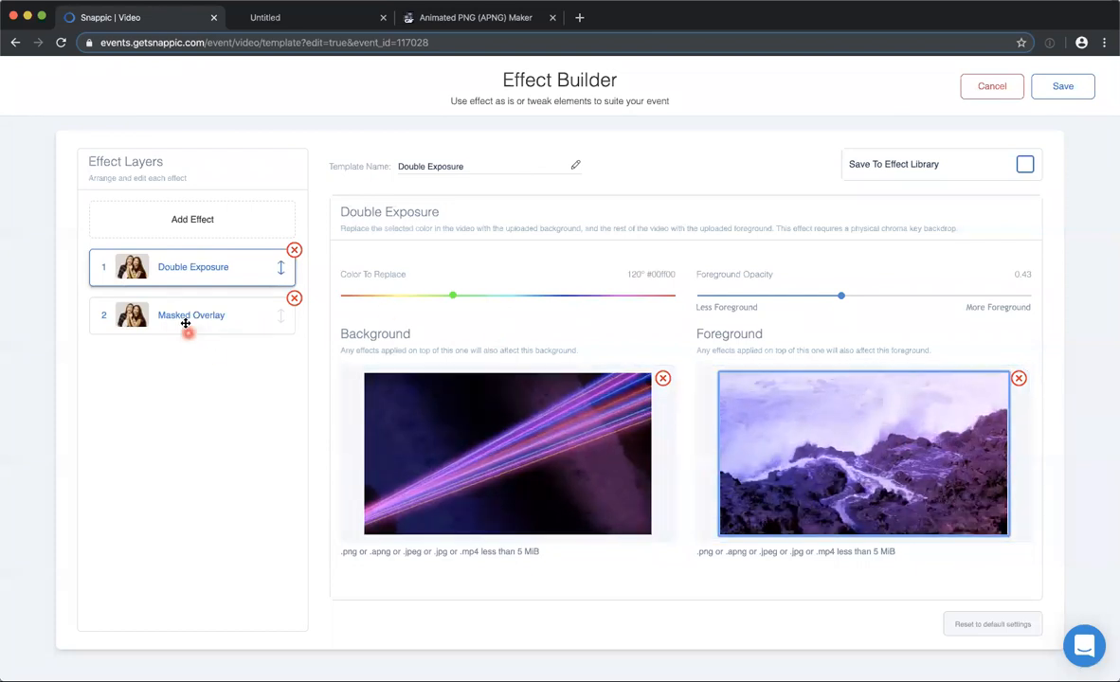
click(517, 403)
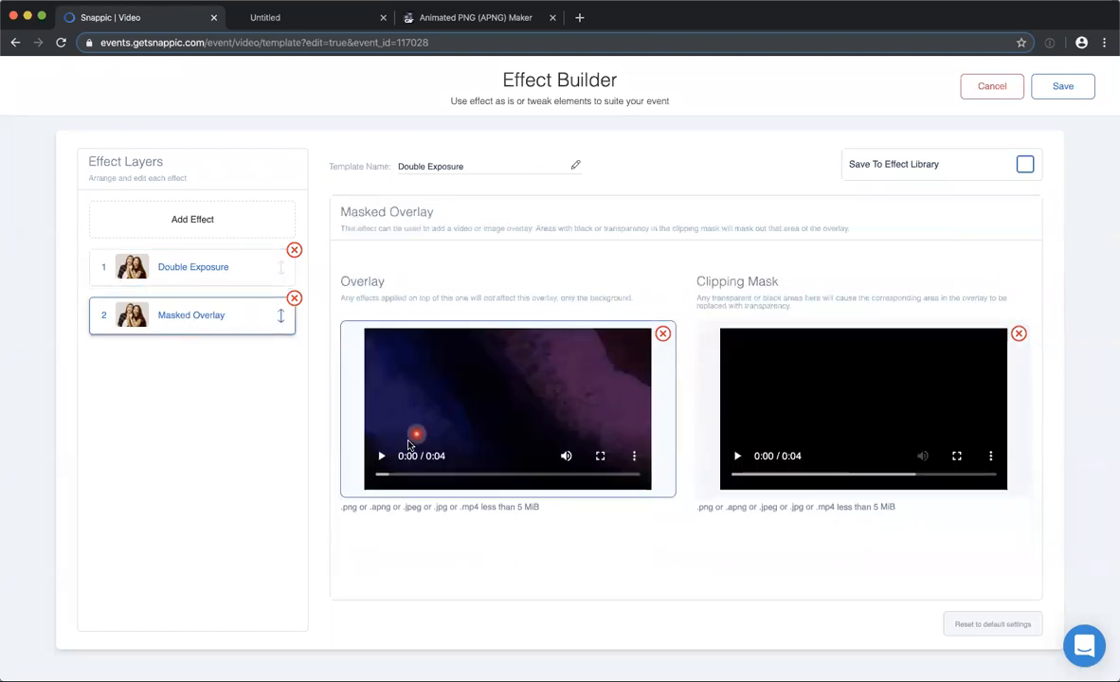
click(380, 459)
click(737, 458)
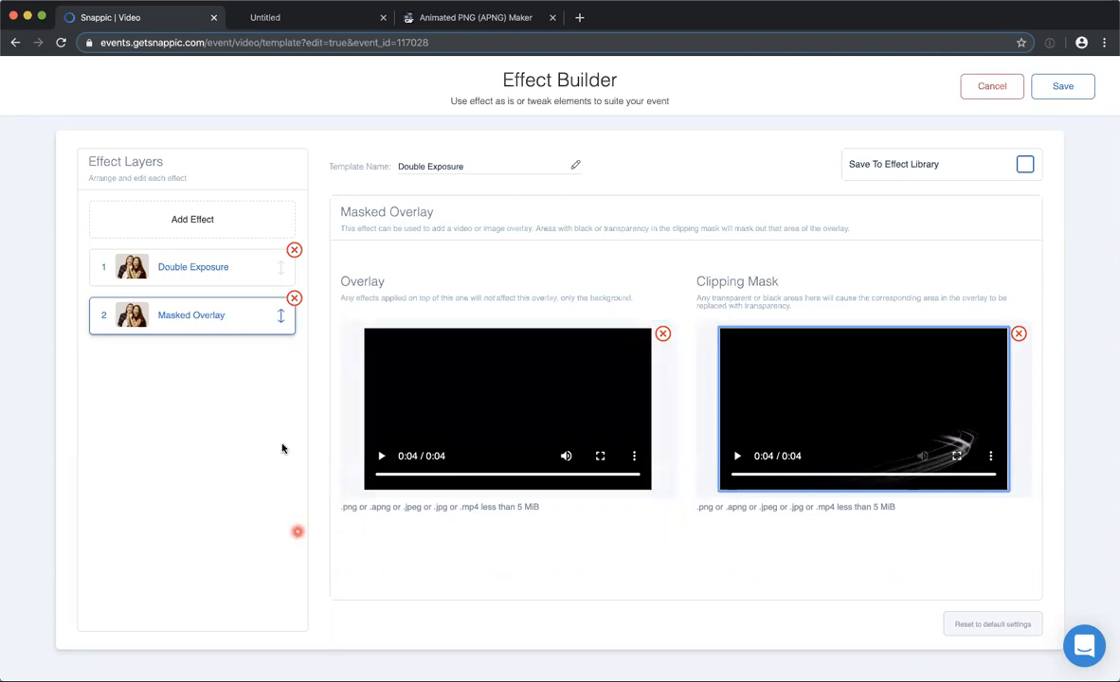
Close the third clip's effect without saving and look over its settings and the rest of the timeline.
click(976, 85)
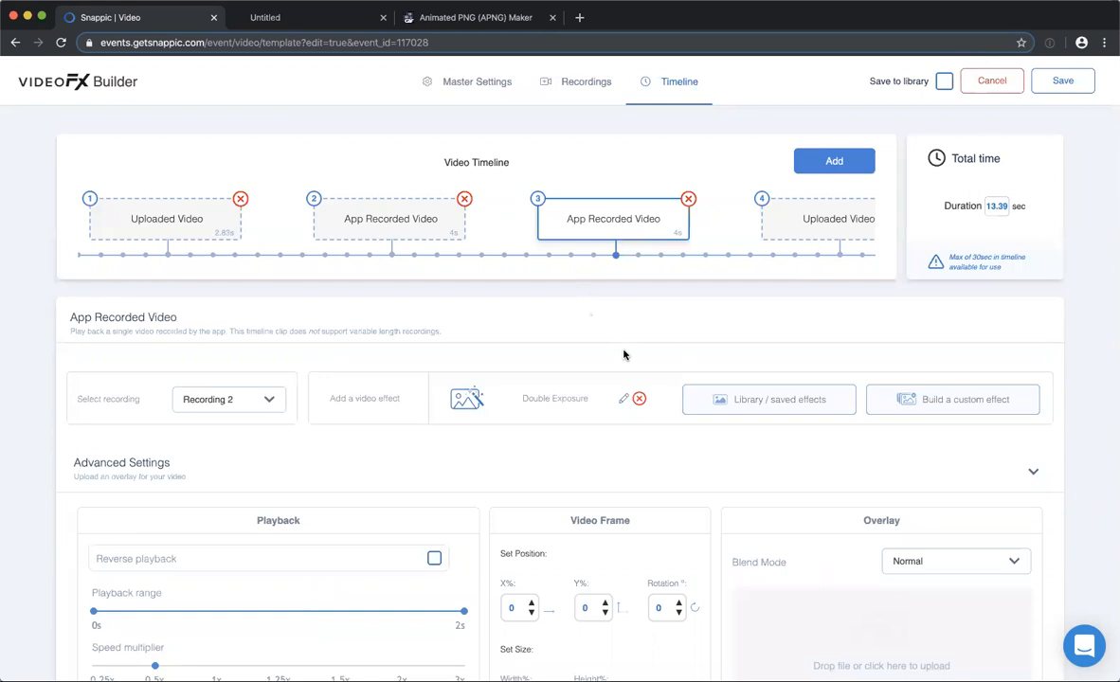
scroll(625, 353, down, 3)
scroll(625, 353, up, 3)
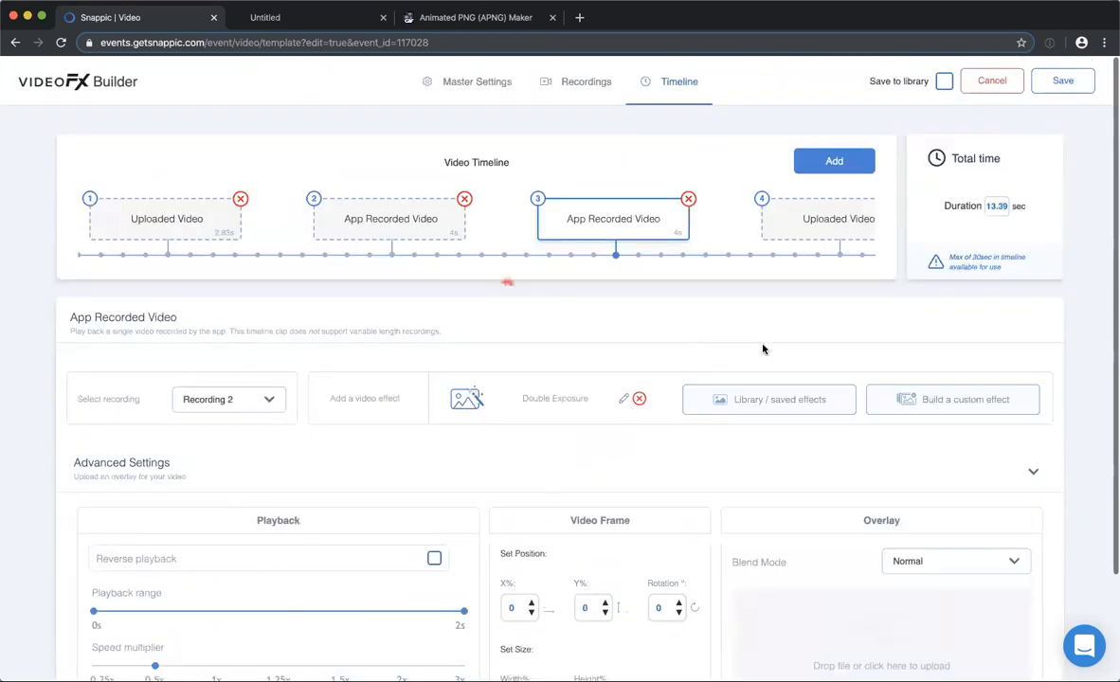
scroll(806, 218, right, 2)
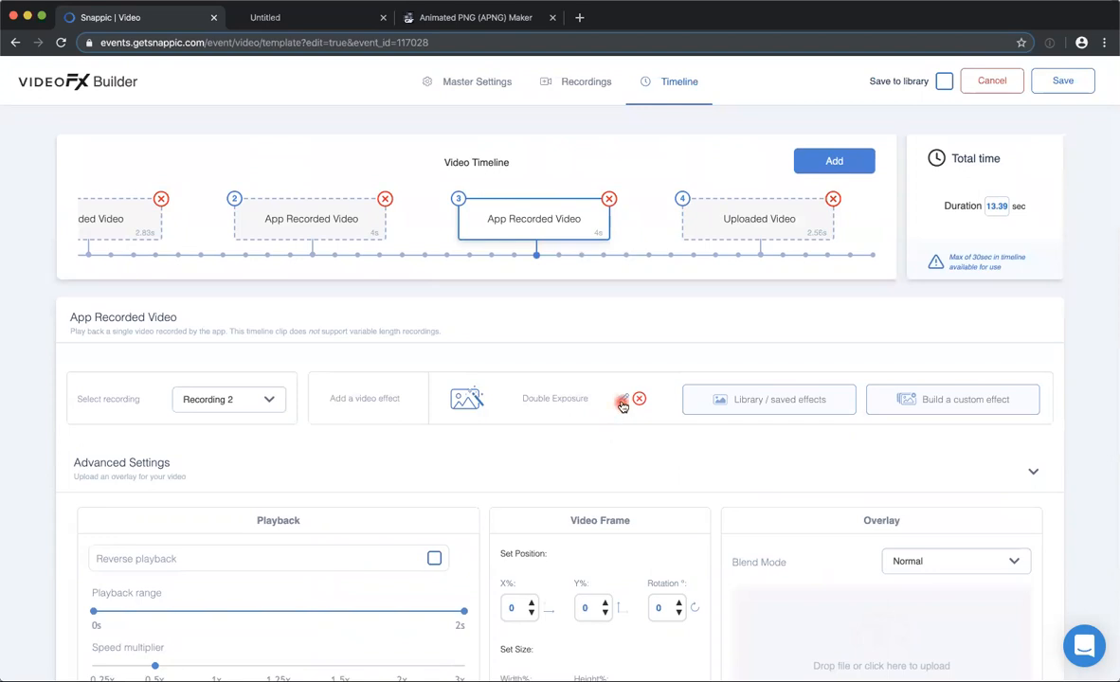
View the second clip's settings, leave the template without saving, and open the Glitched Jump Cut template.
click(310, 215)
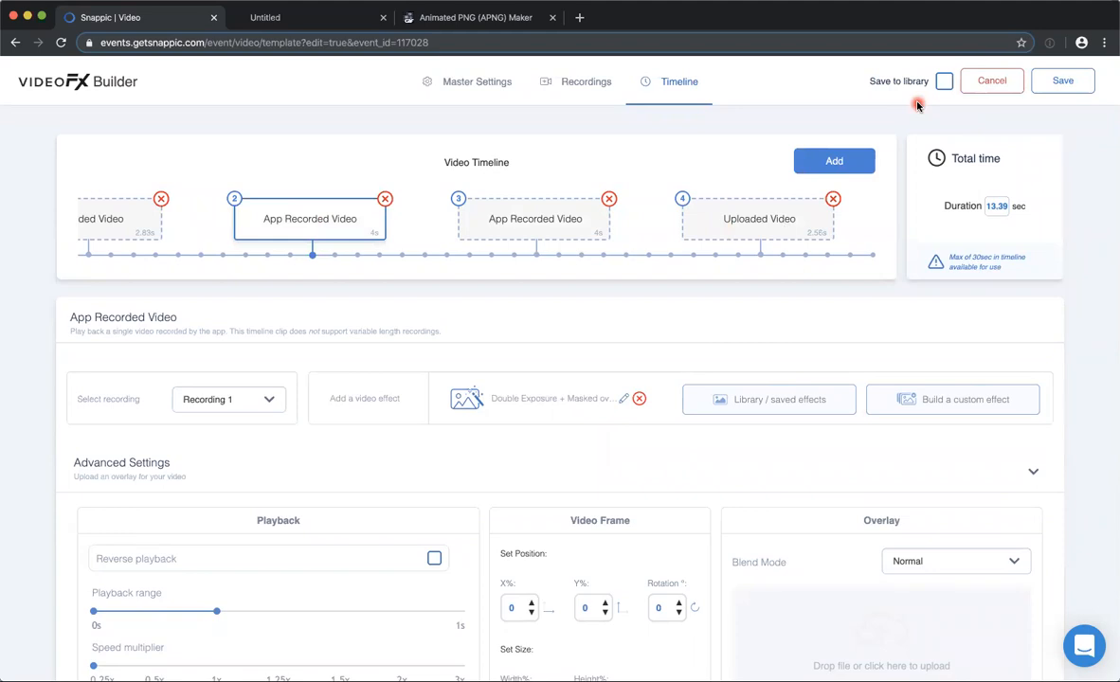
click(993, 83)
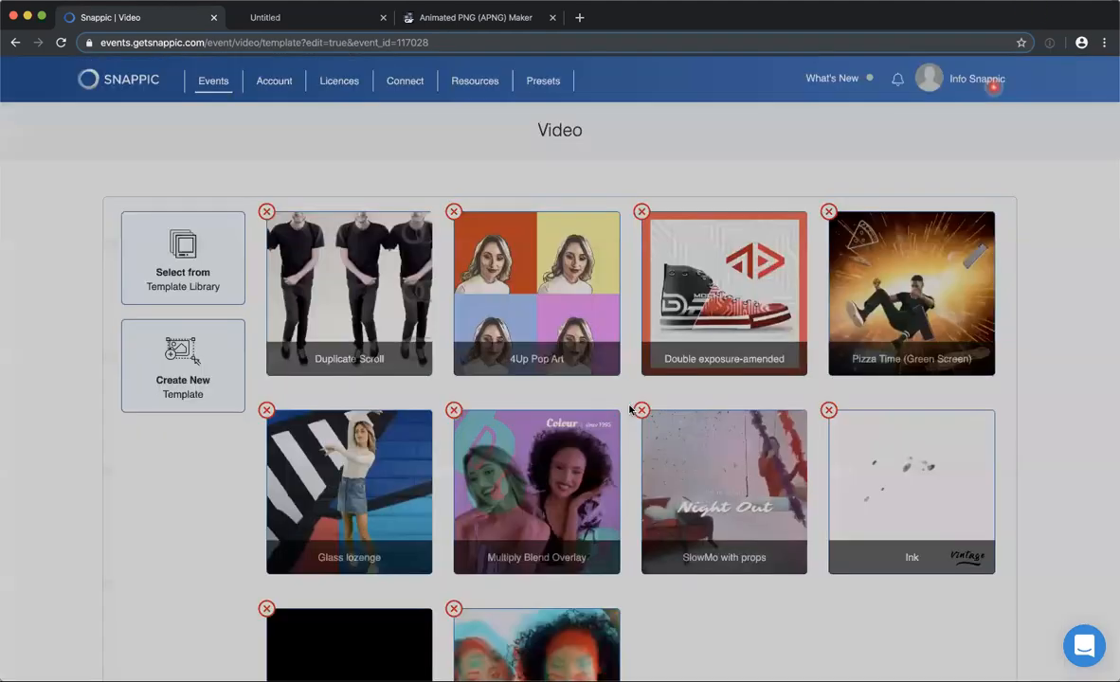
scroll(634, 417, down, 5)
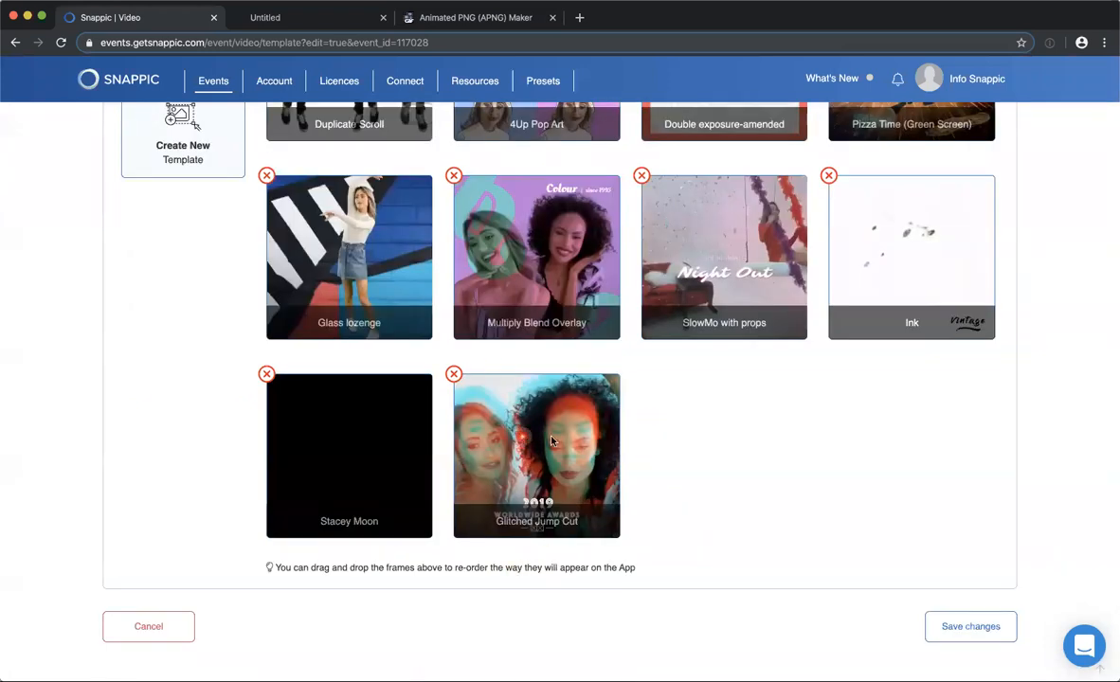
click(552, 440)
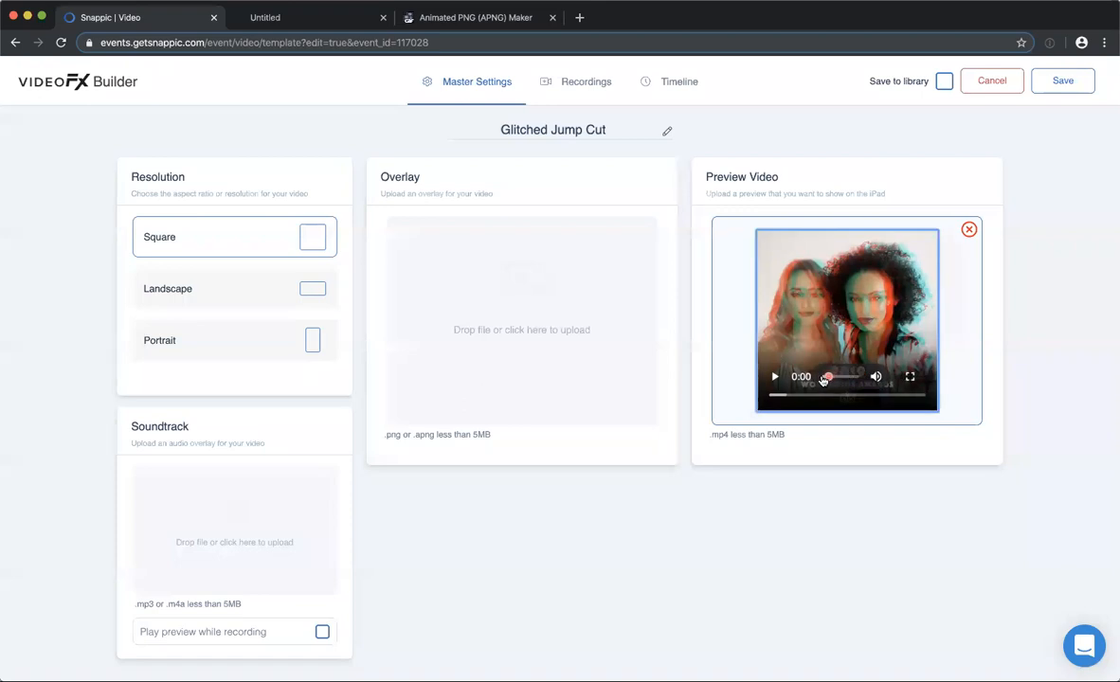
Play the Glitched Jump Cut template's preview video in the master settings.
click(775, 377)
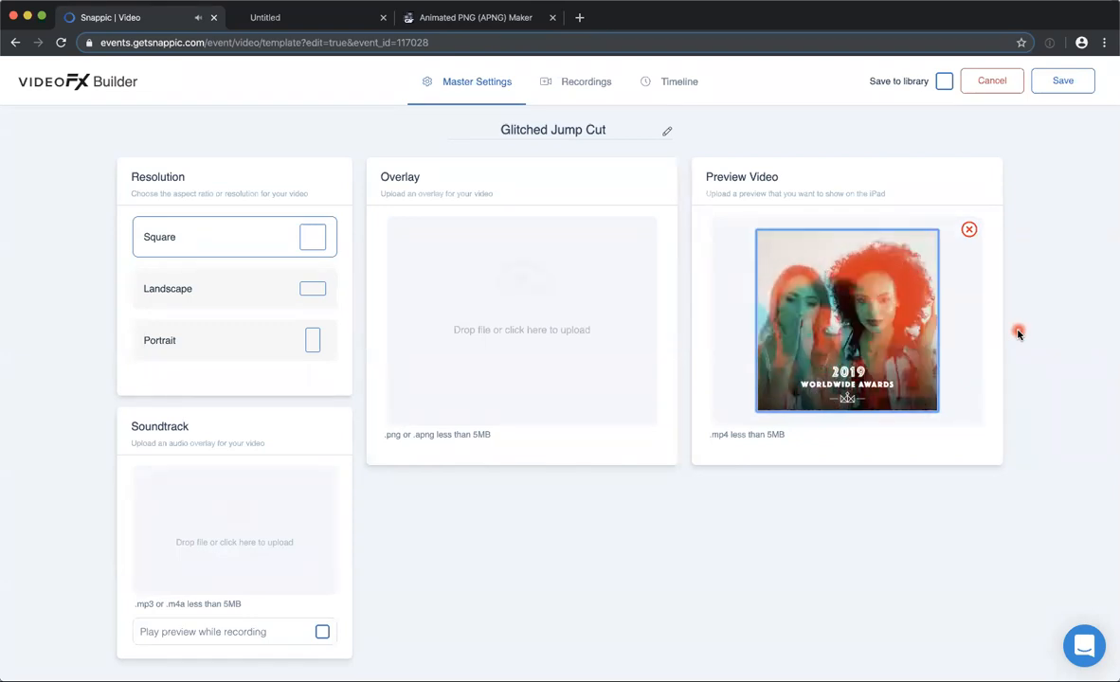
mouse_move(775, 379)
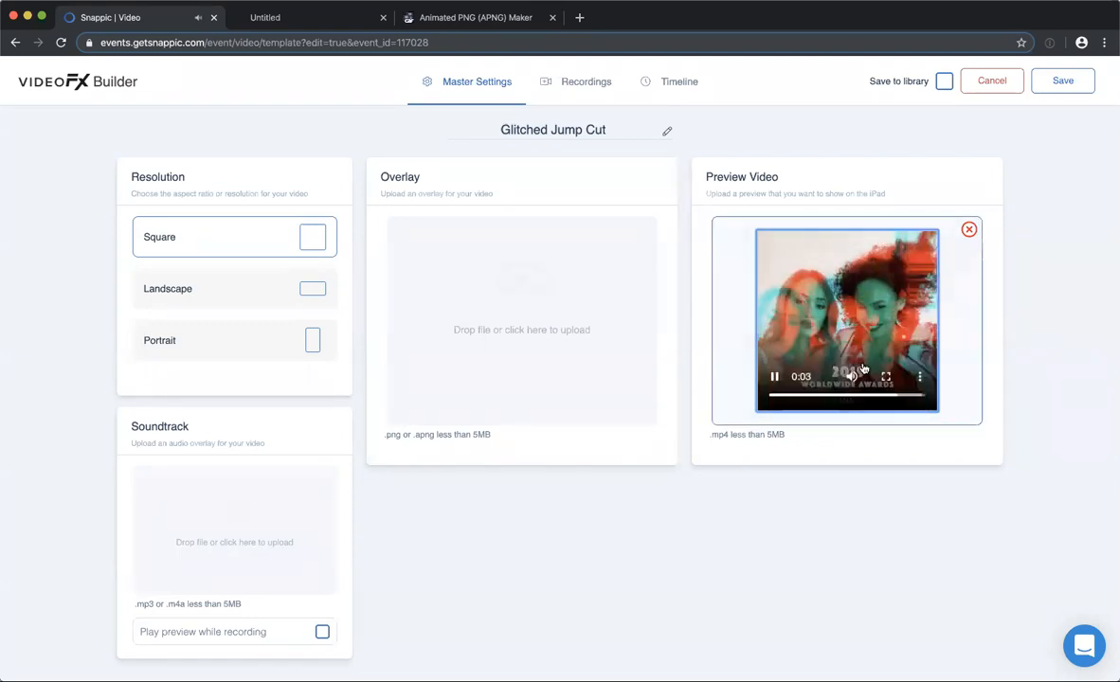
click(775, 379)
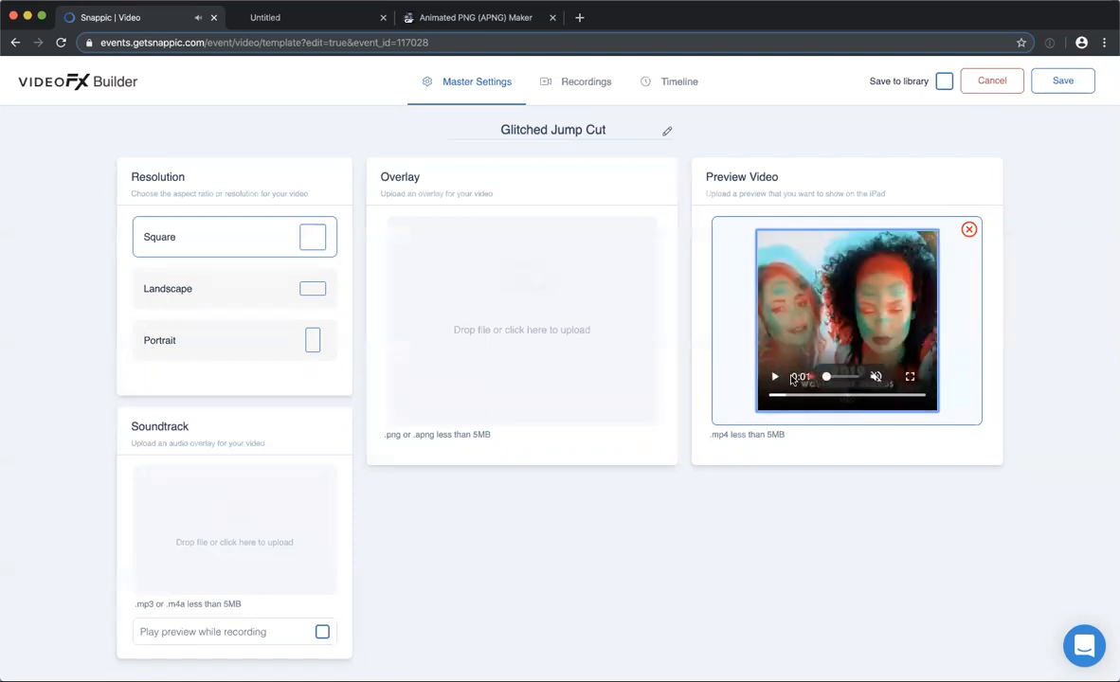
Review the countdown, auto start and duration settings of the template's recordings.
click(588, 83)
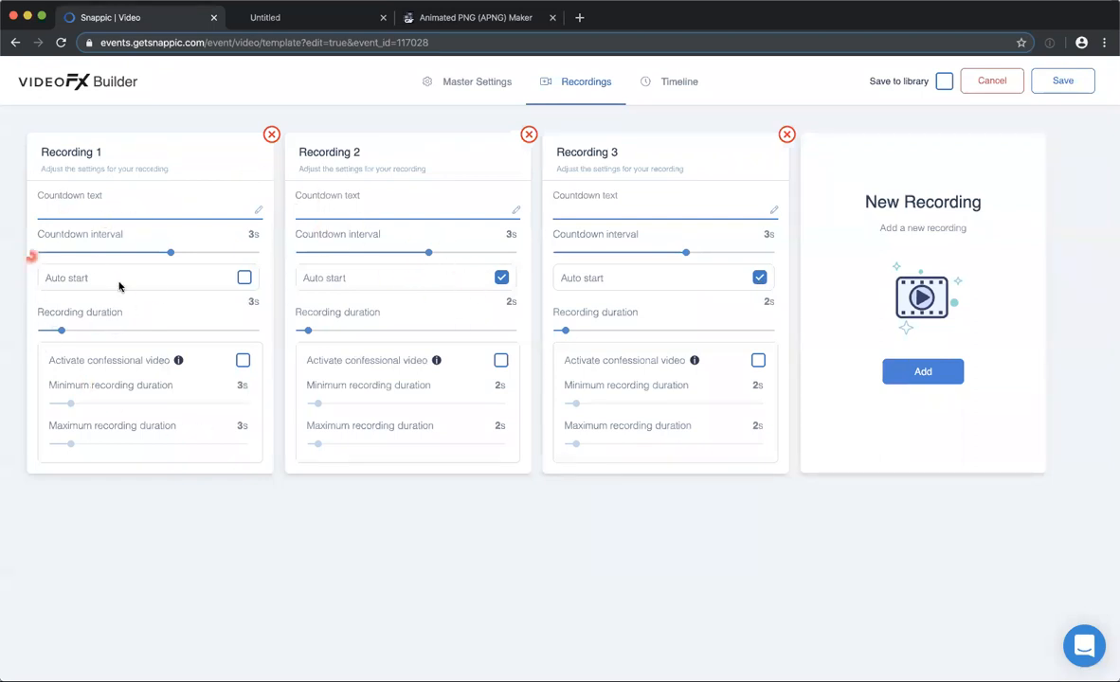
click(347, 280)
click(243, 279)
click(120, 208)
Look over the full sequence of clips in the template's video timeline.
click(674, 83)
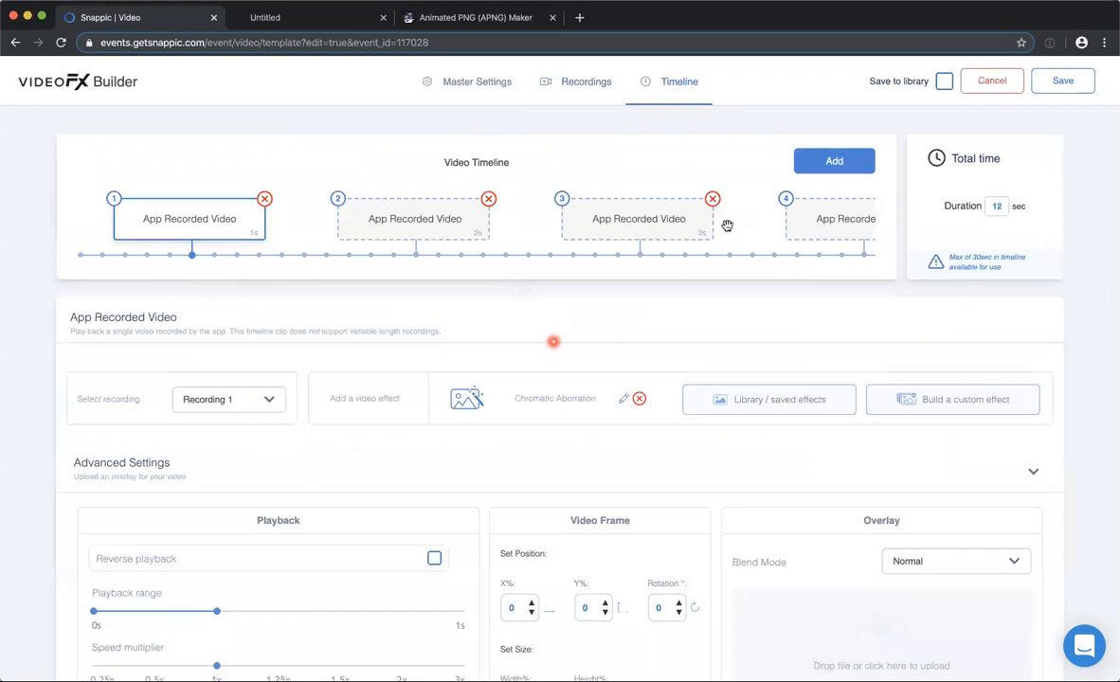
scroll(701, 220, right, 3)
scroll(701, 221, left, 3)
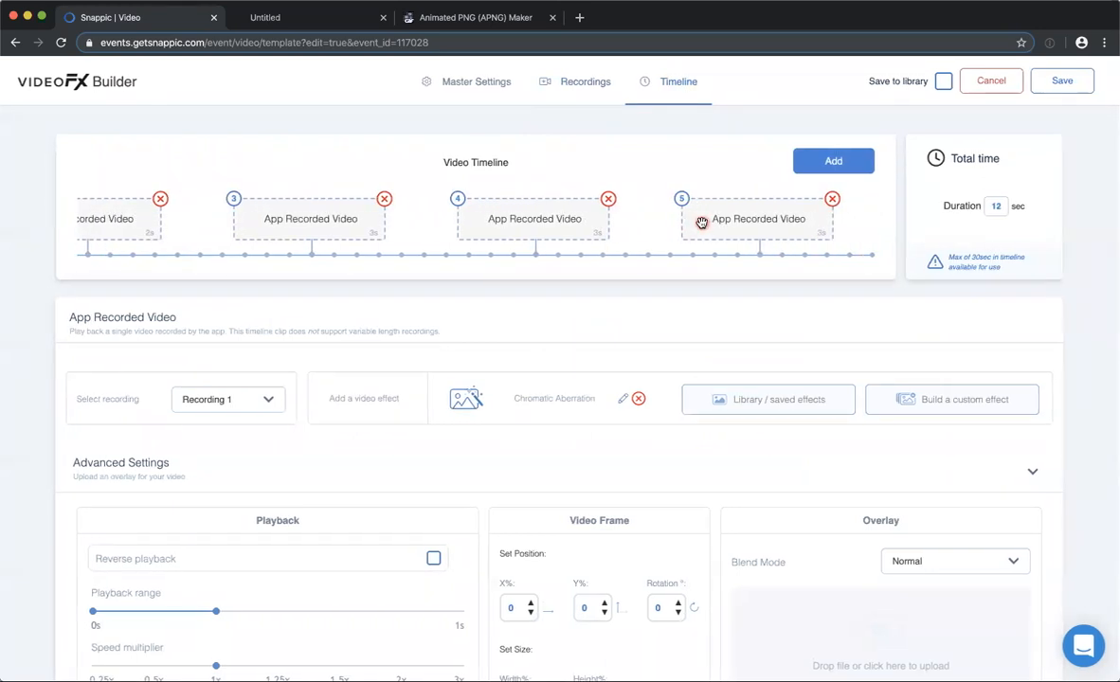
scroll(592, 248, left, 3)
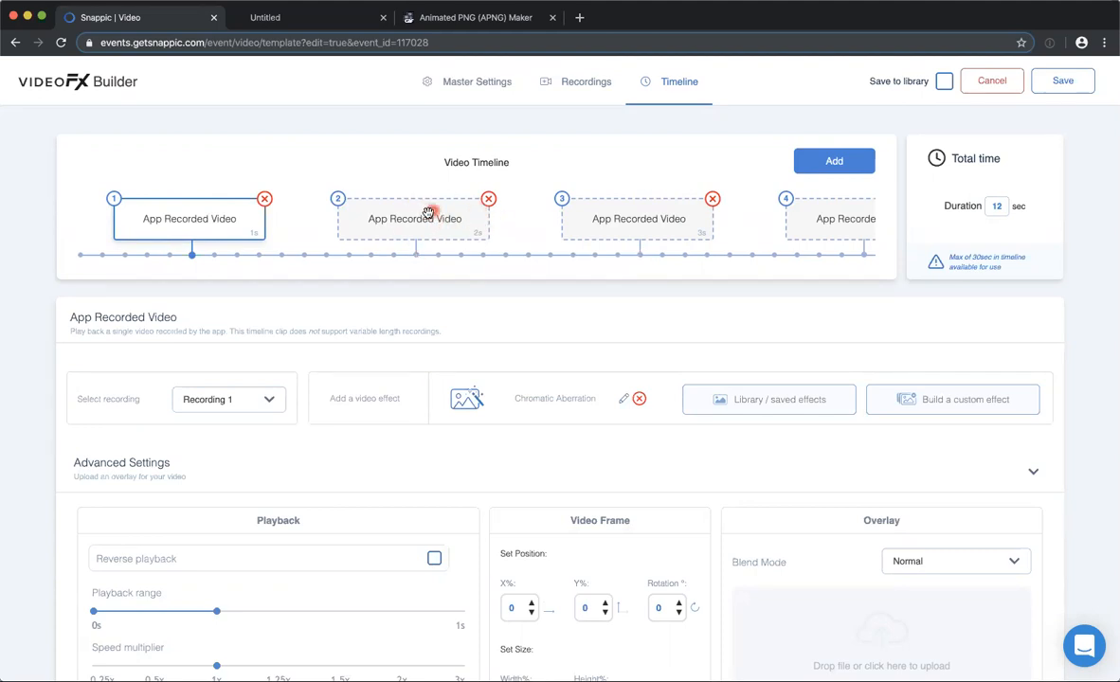
Inspect the second and third timeline clips' source recordings and effects, then return to the first clip.
click(426, 213)
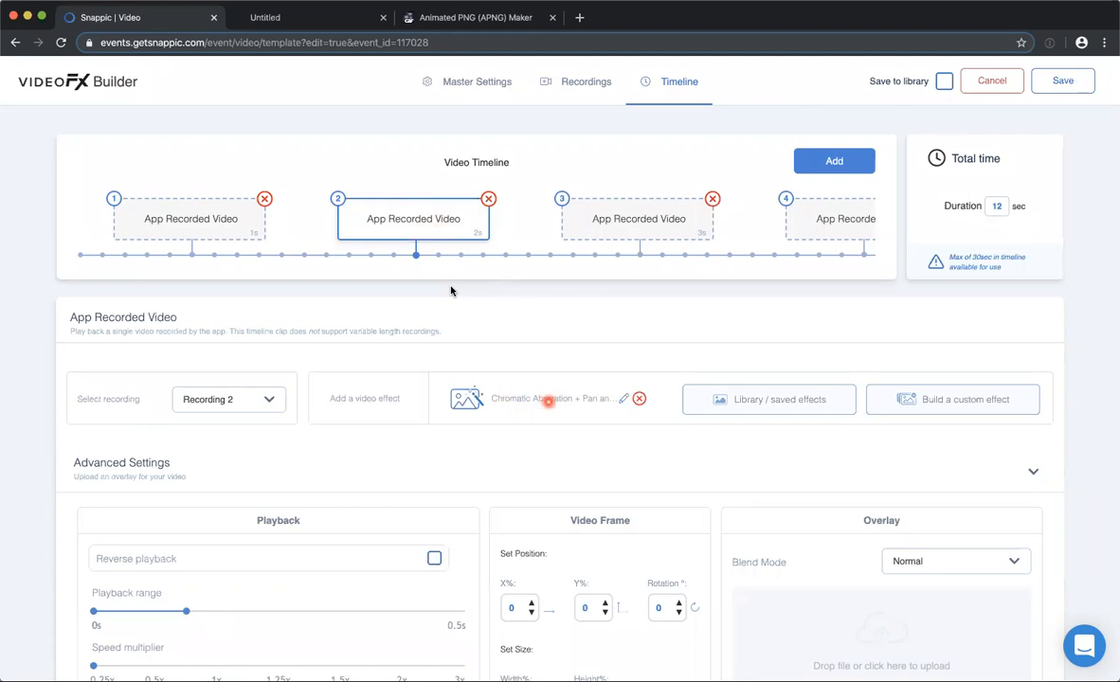
click(623, 204)
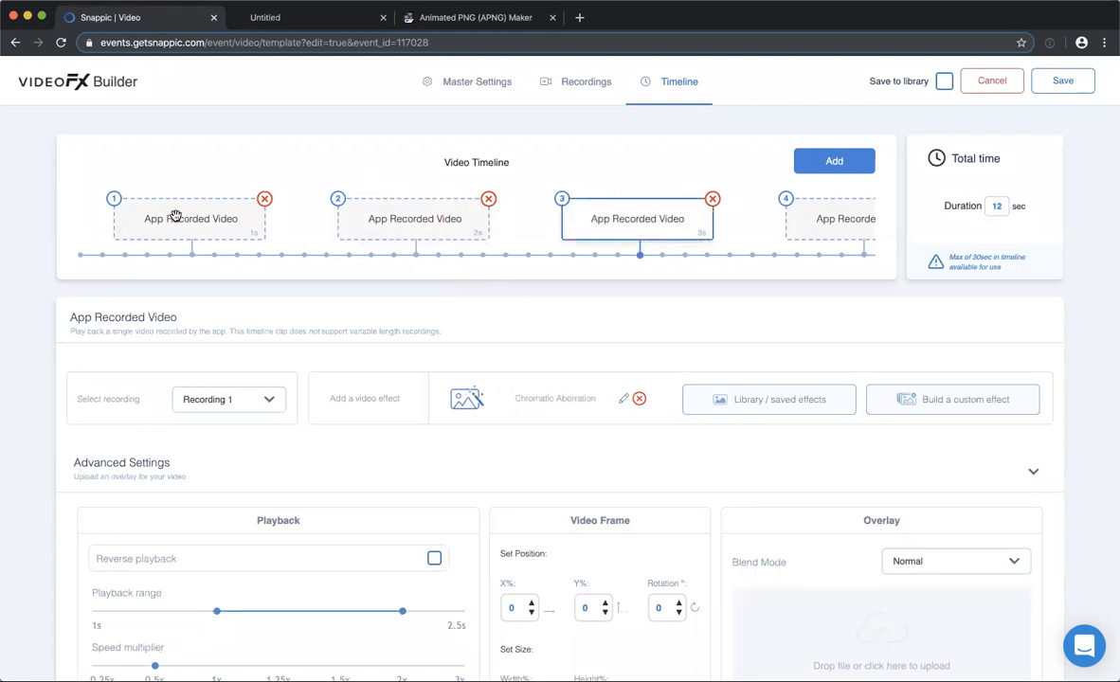
scroll(402, 477, down, 3)
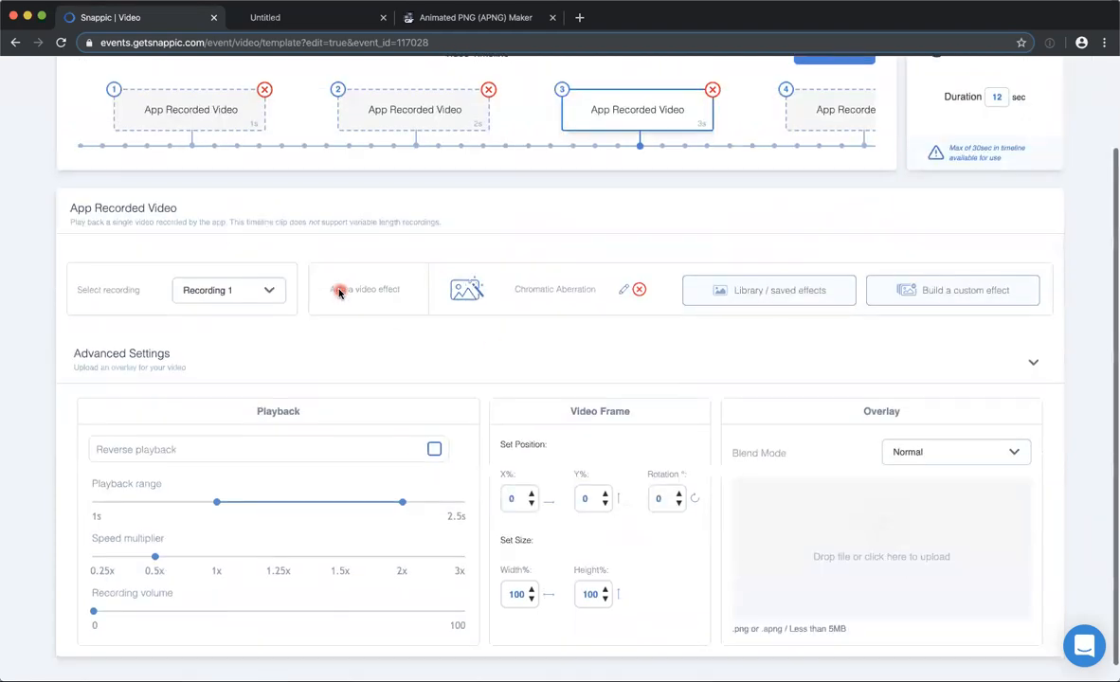
scroll(337, 289, up, 3)
click(180, 208)
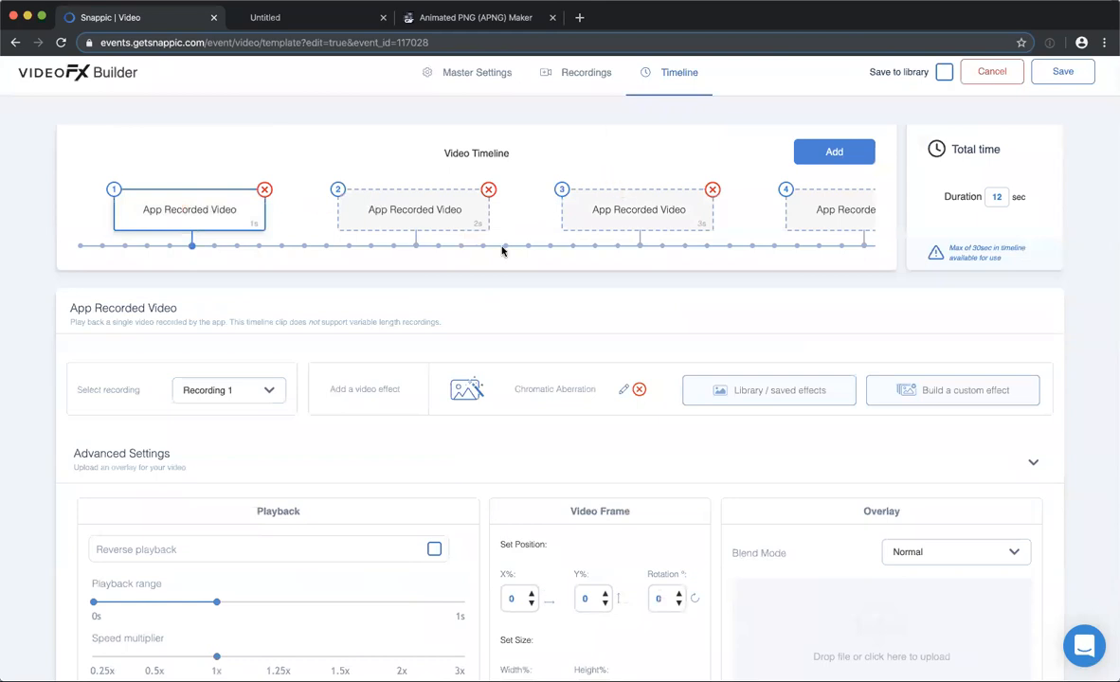
Compare the playback range and speed multiplier of the first, second and third clips.
scroll(308, 424, down, 1)
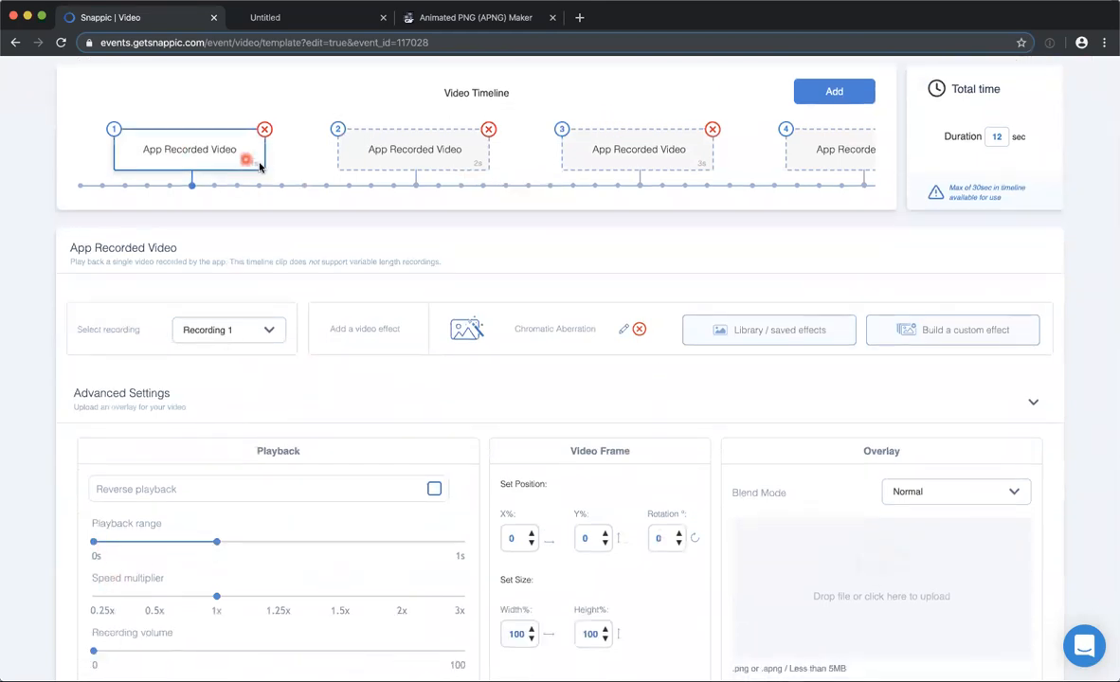
scroll(244, 434, down, 1)
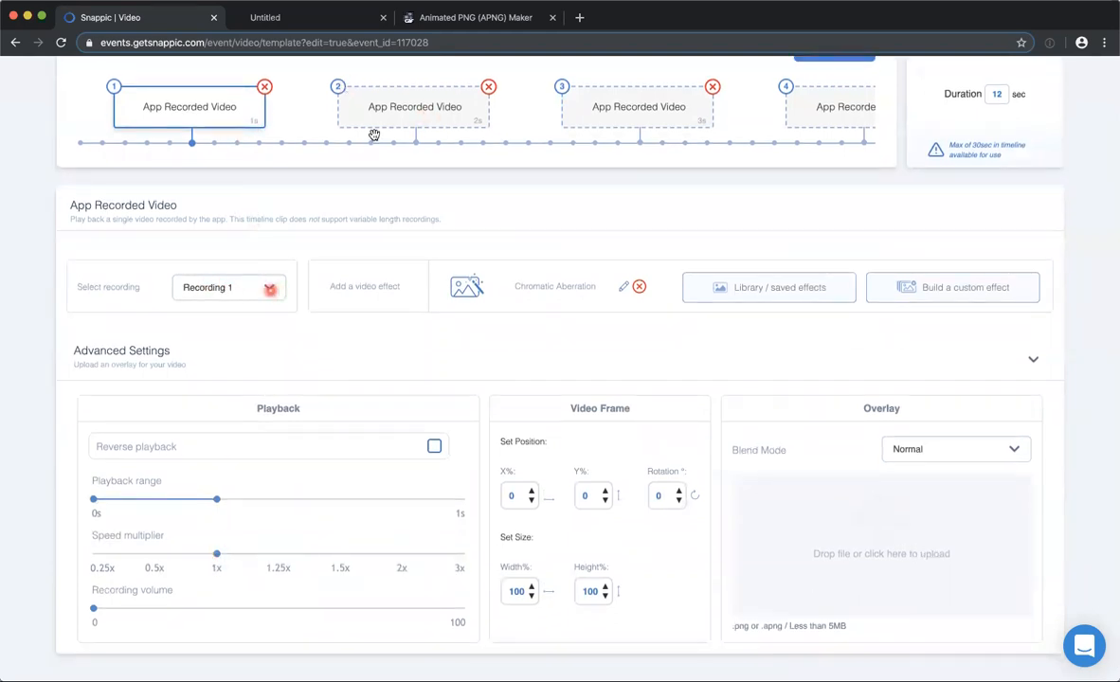
click(383, 96)
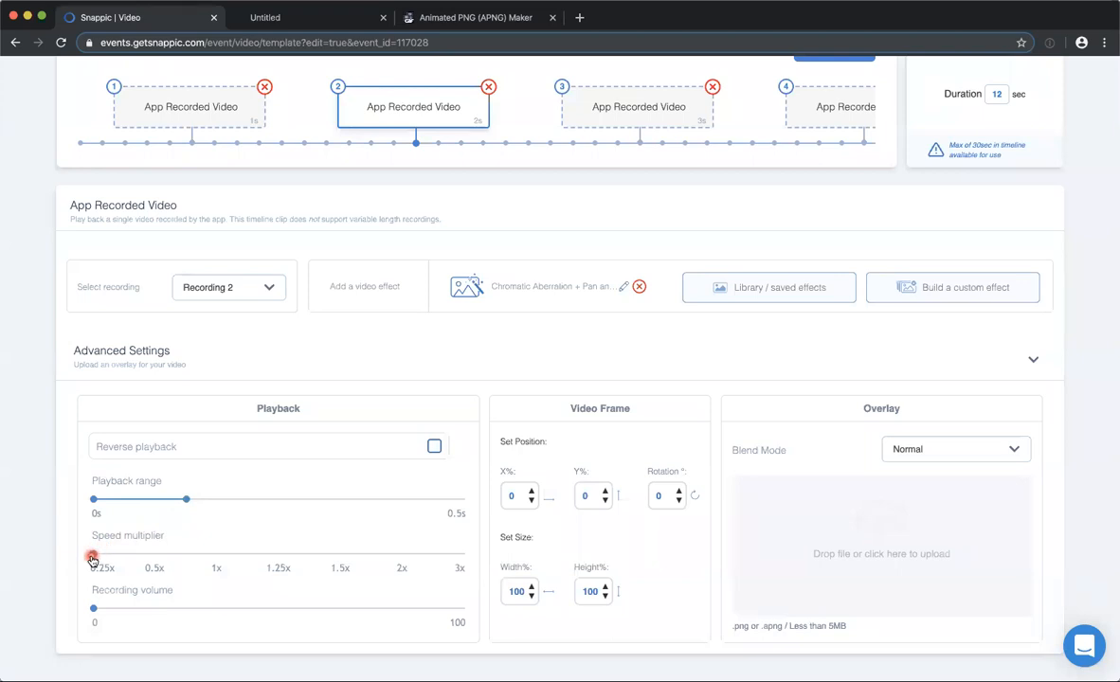
click(628, 104)
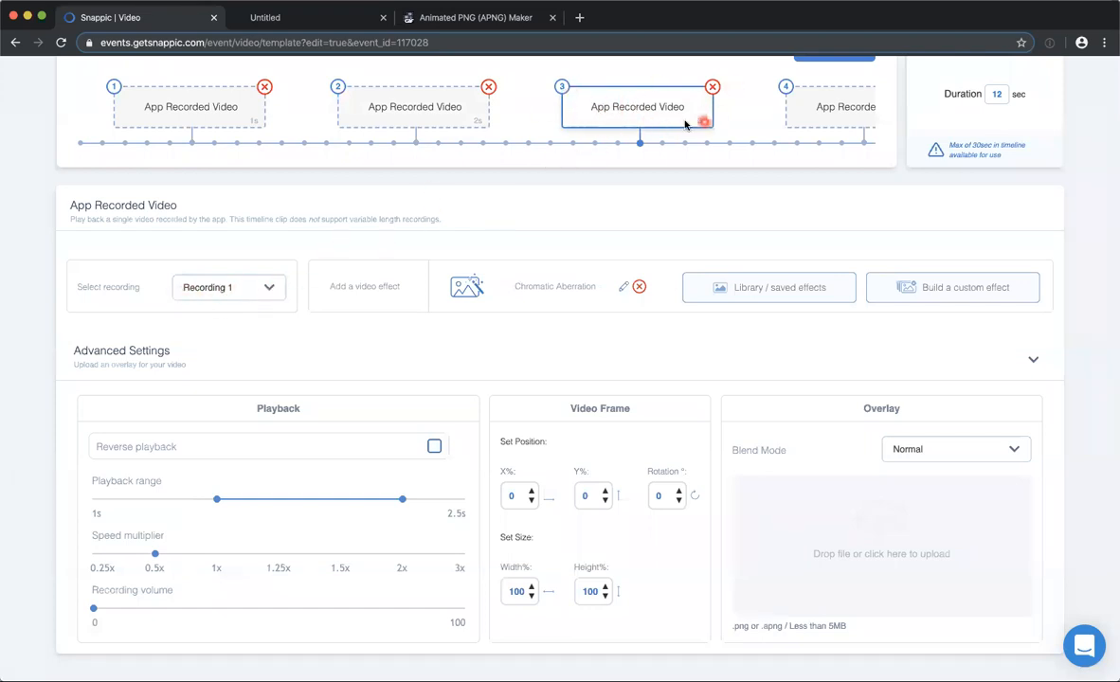
Check the third clip's recording choices and compare its playback range with the first clip's.
scroll(685, 124, up, 2)
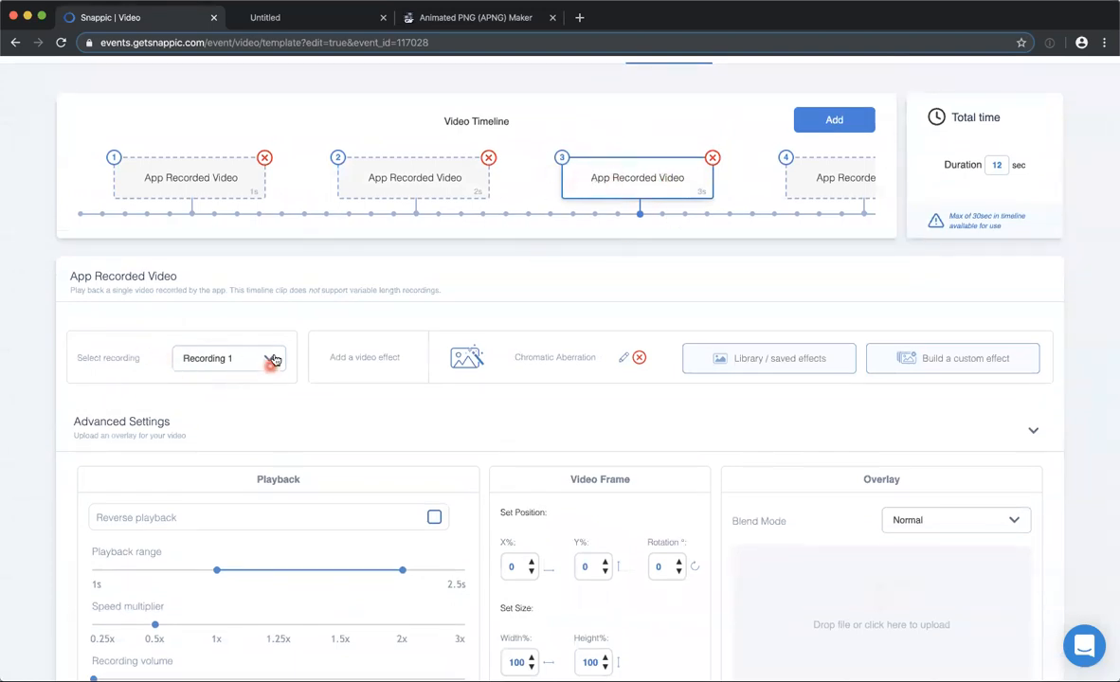
click(270, 359)
click(248, 420)
click(173, 183)
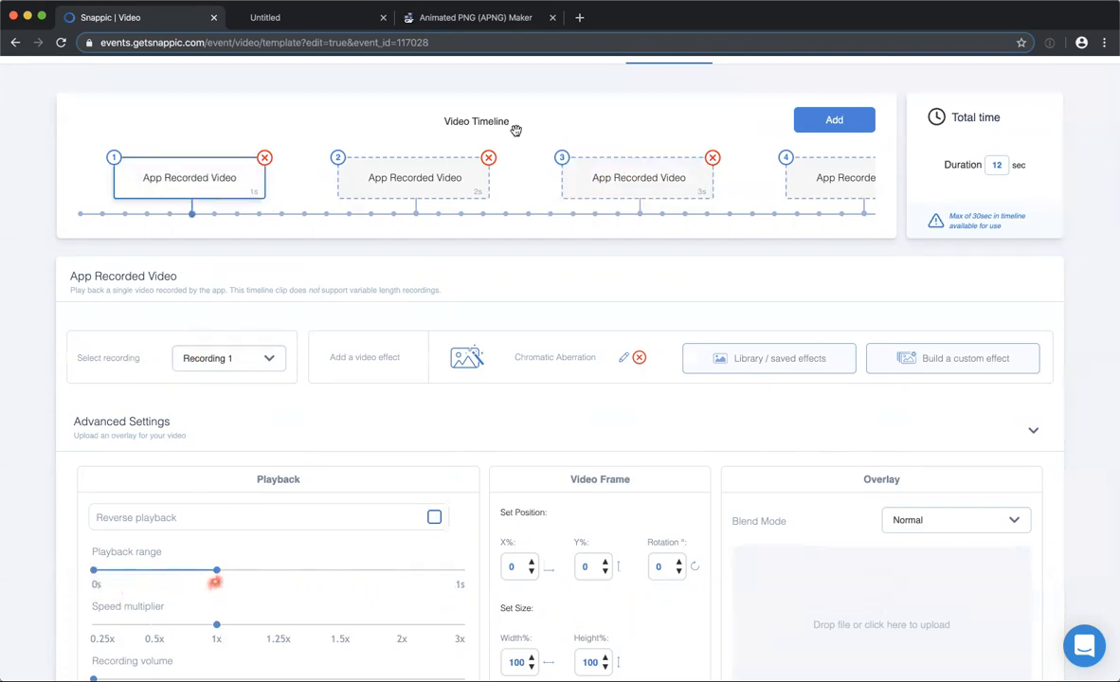
click(622, 187)
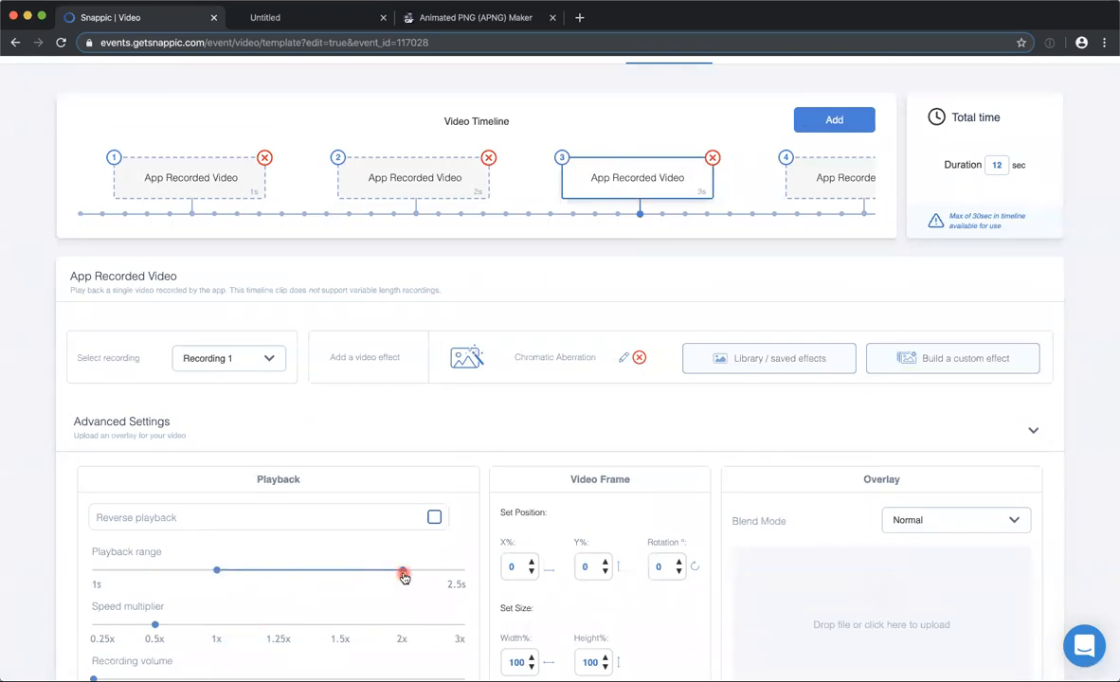
click(189, 163)
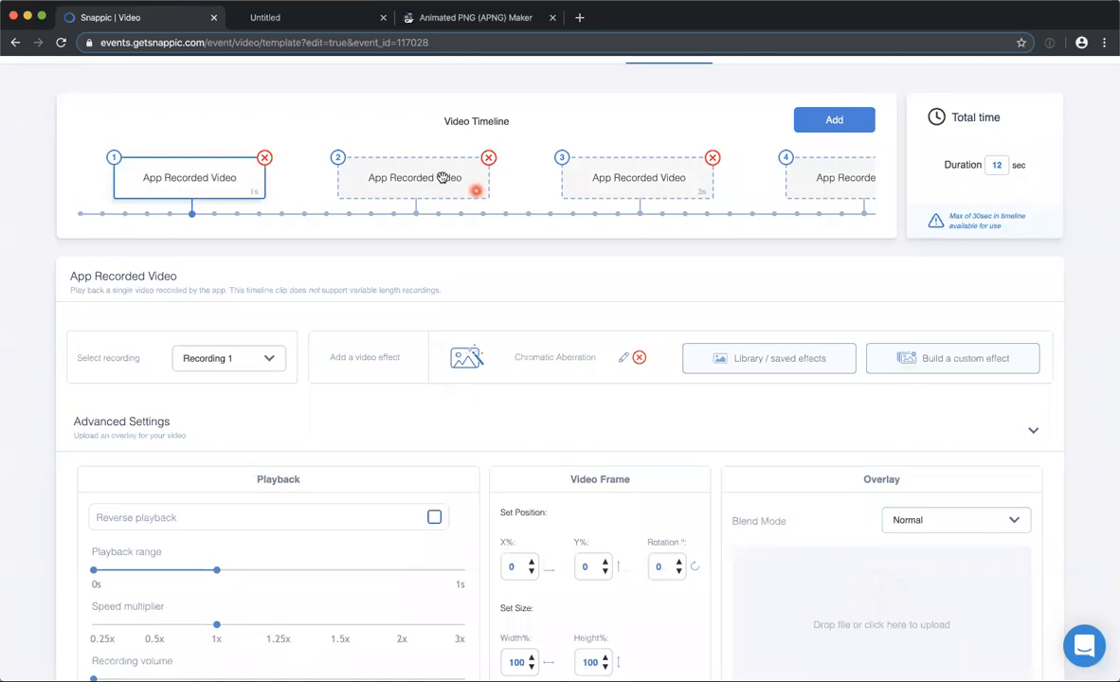
Open the second clip's Chromatic Aberration + Pan and Zoom effect and preview the chromatic aberration.
click(402, 177)
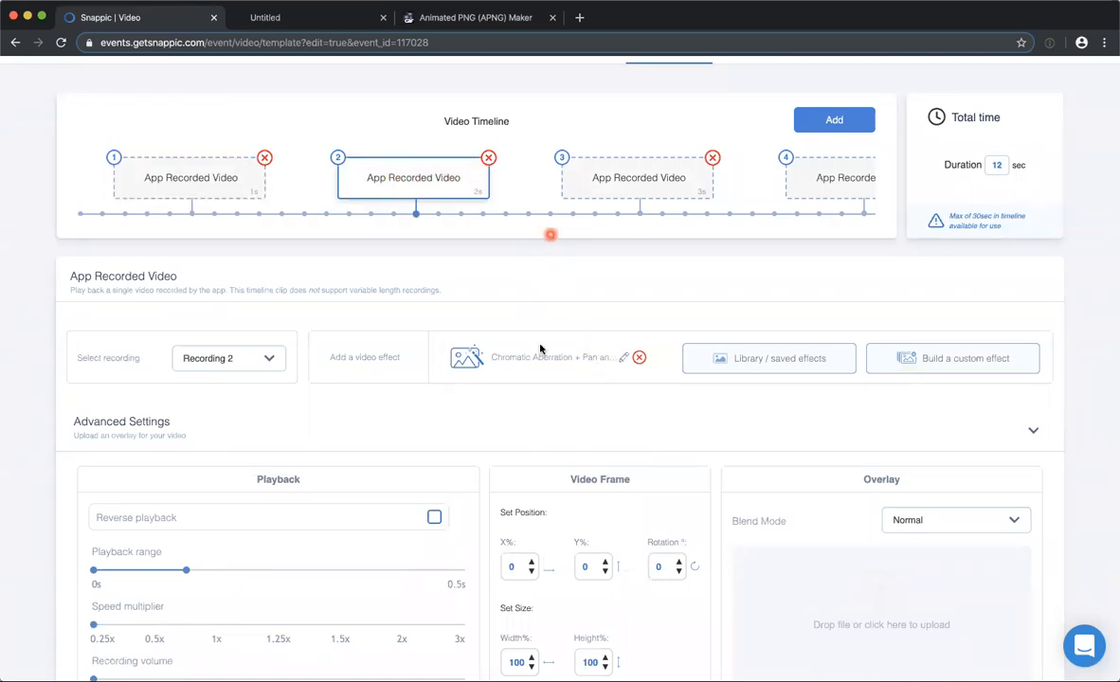
click(468, 357)
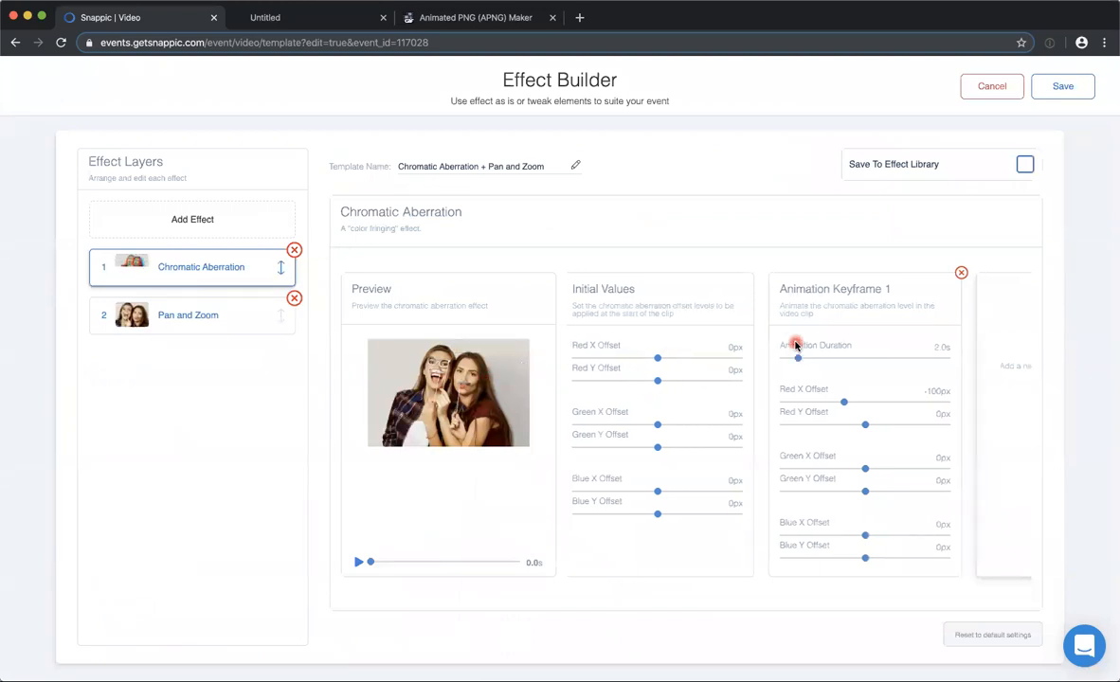
click(365, 563)
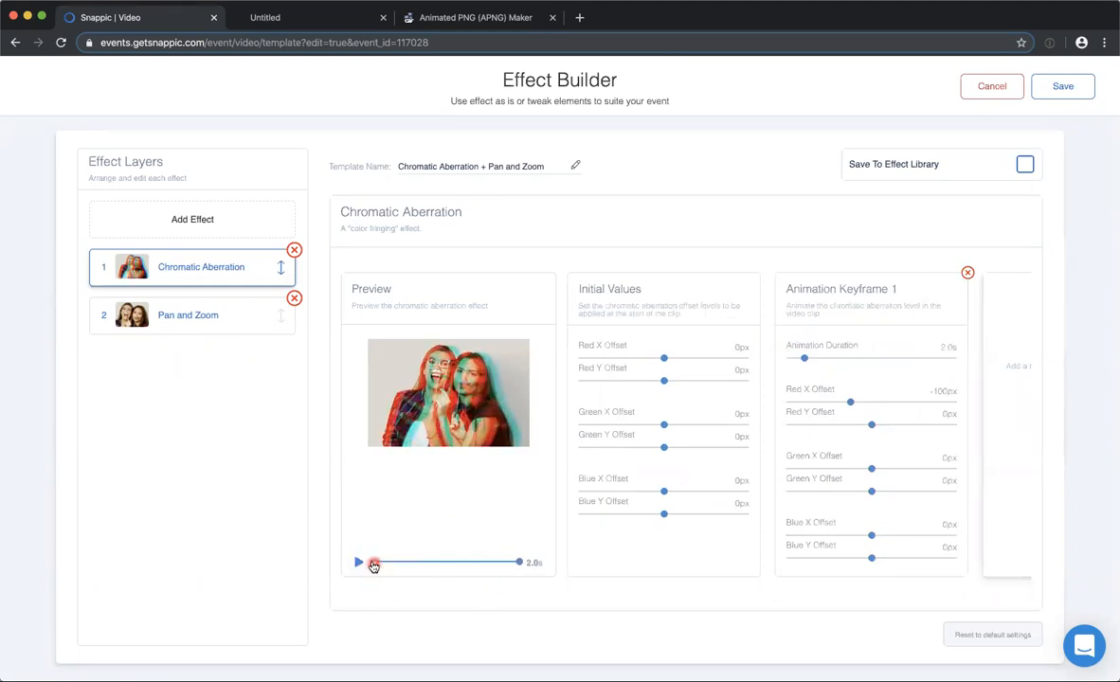
click(374, 563)
Set the Red X Offset in Animation Keyframe 1 to -167px and the initial Green X Offset to -1px.
click(850, 403)
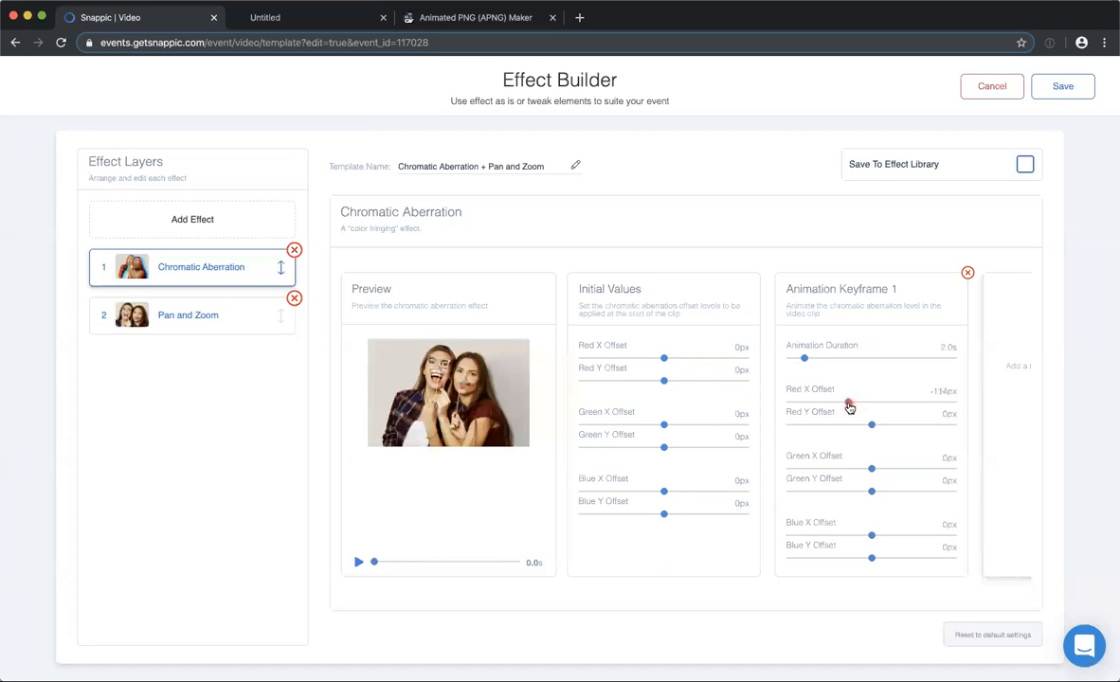
mouse_move(852, 405)
mouse_down()
mouse_move(888, 407)
mouse_move(838, 404)
mouse_up()
mouse_move(664, 425)
mouse_down()
mouse_move(744, 429)
mouse_move(687, 427)
mouse_move(737, 440)
mouse_move(665, 435)
mouse_up()
scroll(862, 345, right, 3)
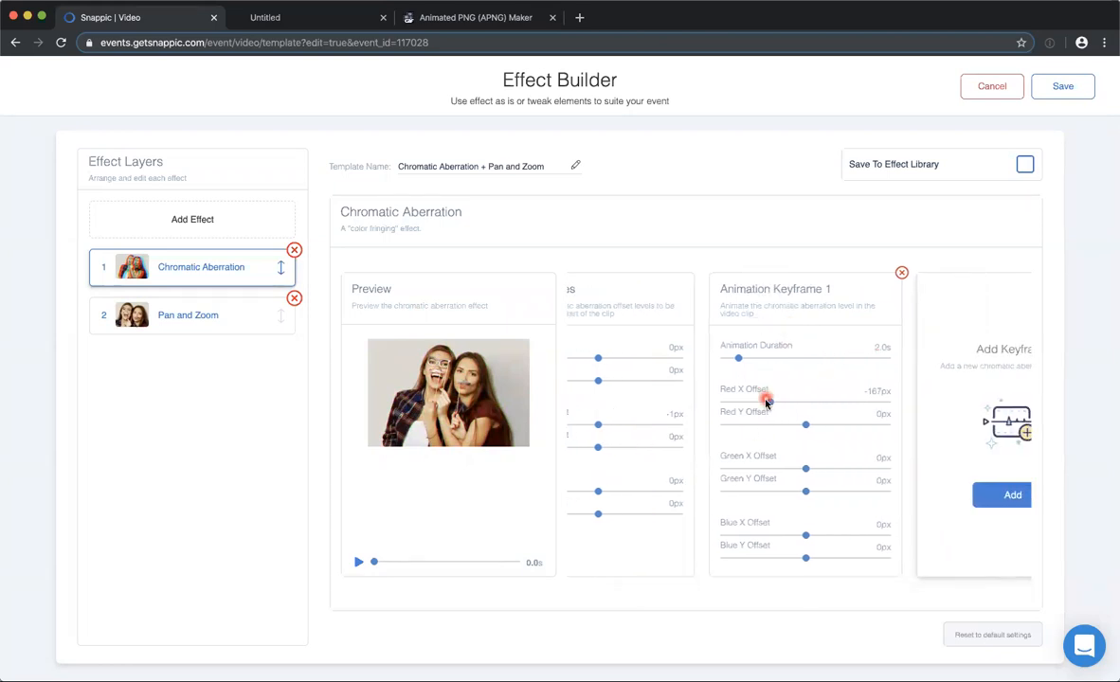
Set Keyframe 1's Red X Offset to 3px, Red Y Offset to 175px and Green X Offset to 62px, and preview the animation.
drag(804, 408, 845, 432)
click(803, 471)
drag(805, 473, 819, 470)
click(375, 563)
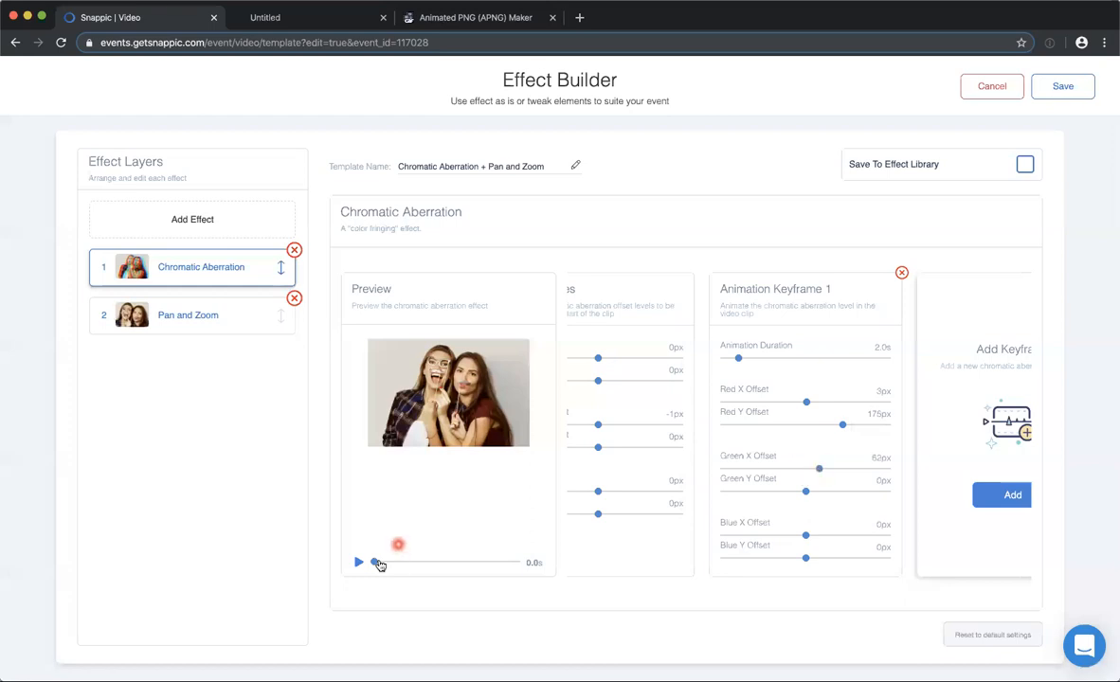
click(521, 562)
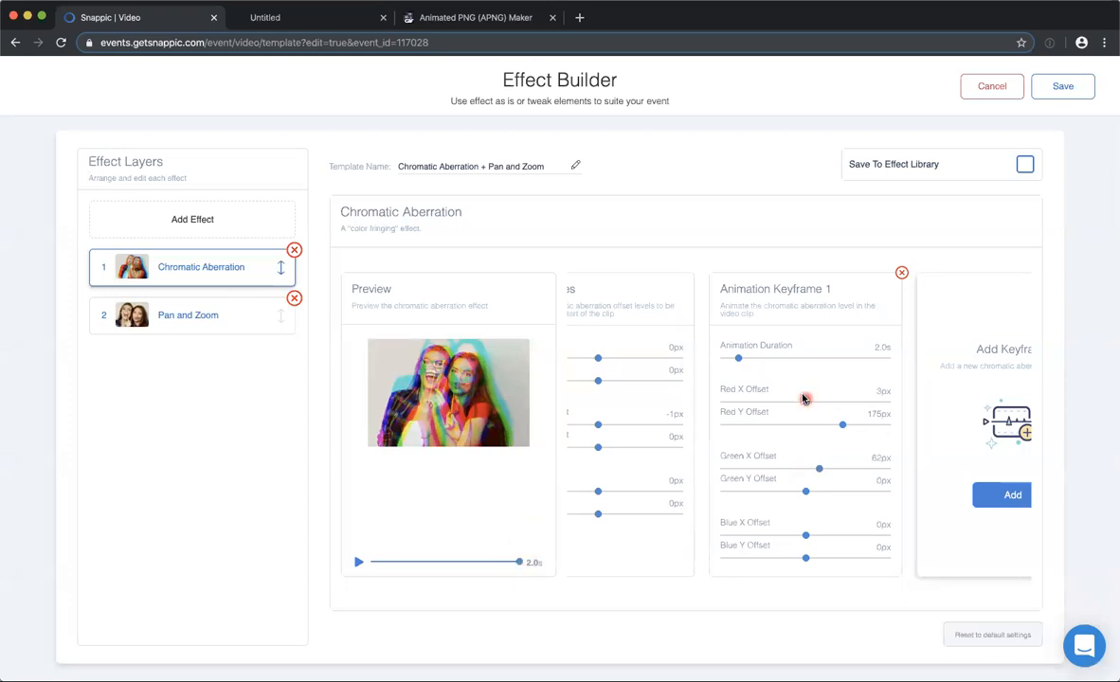
Set the Red X Offset in Animation Keyframe 1 to -131px.
drag(803, 403, 775, 405)
click(862, 485)
click(622, 446)
Add a second chromatic aberration keyframe with its default values and play the preview.
scroll(844, 351, right, 3)
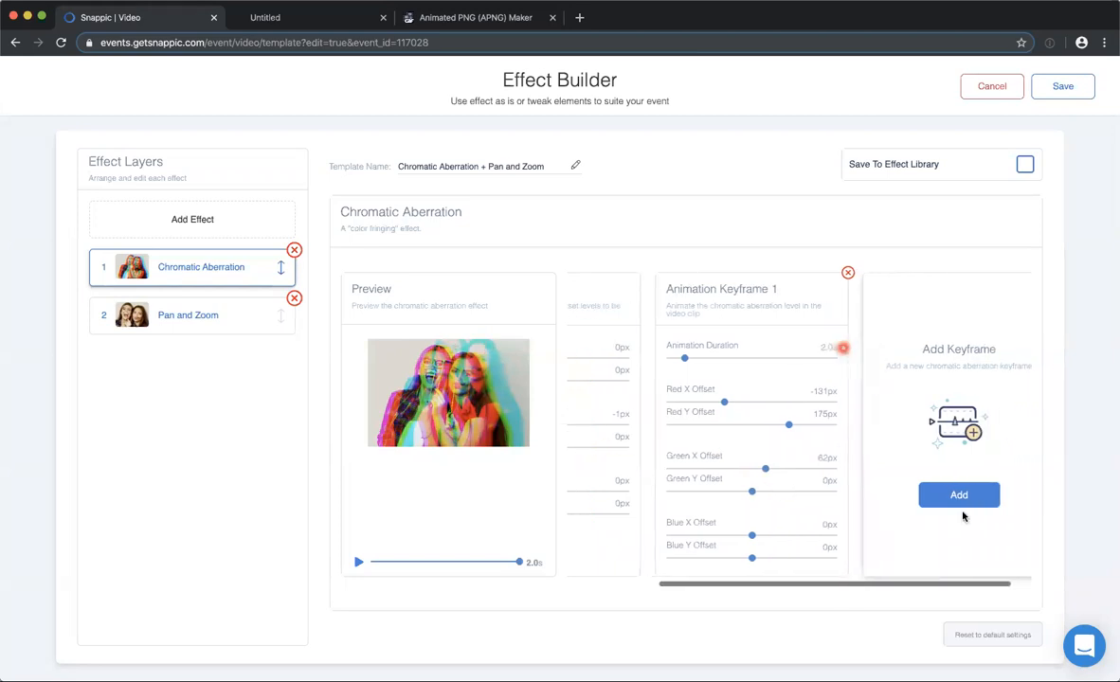
click(937, 494)
click(358, 563)
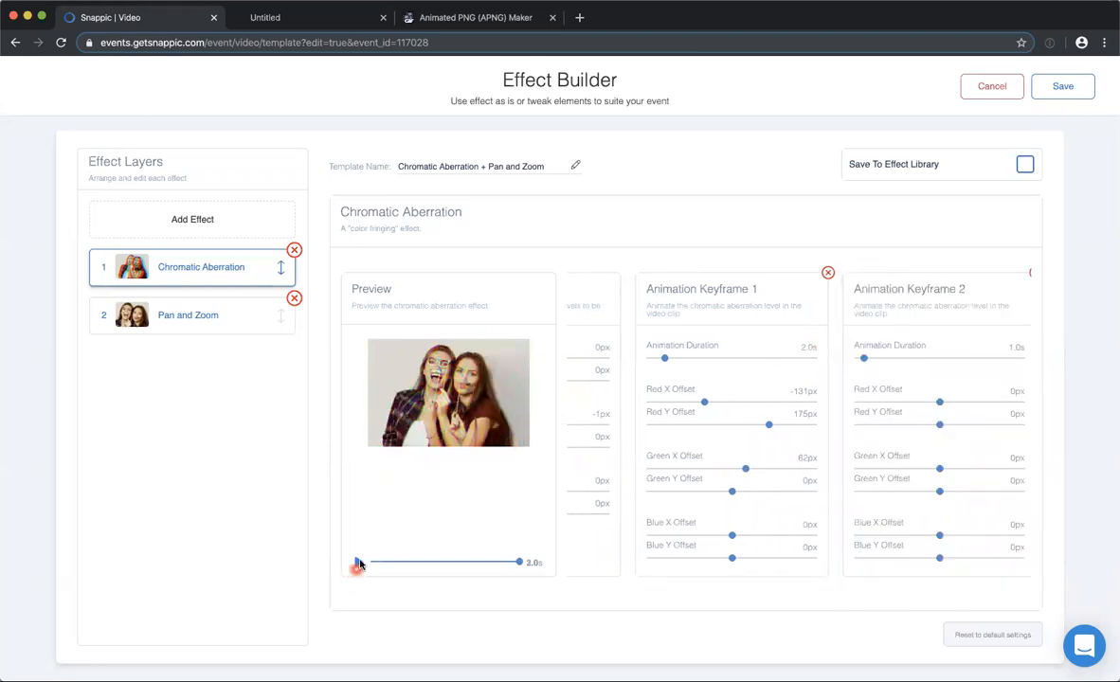
click(358, 563)
click(358, 563)
Scrub the preview to 1.5s and compare the offset values of the two animation keyframes.
scroll(763, 392, right, 3)
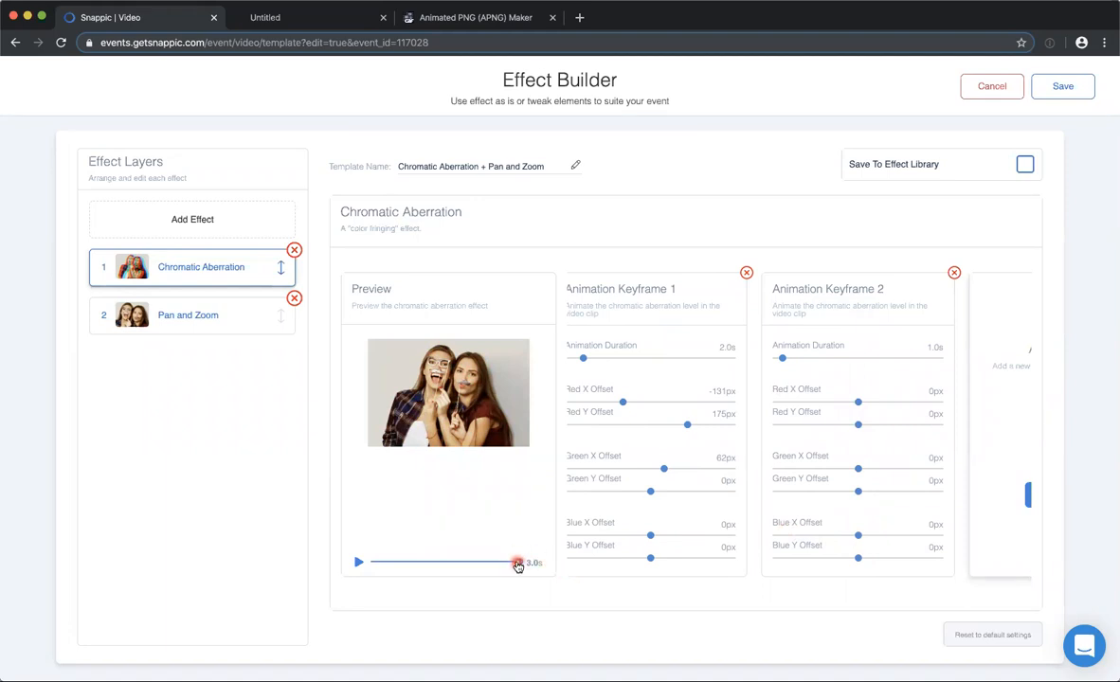
drag(521, 561, 442, 563)
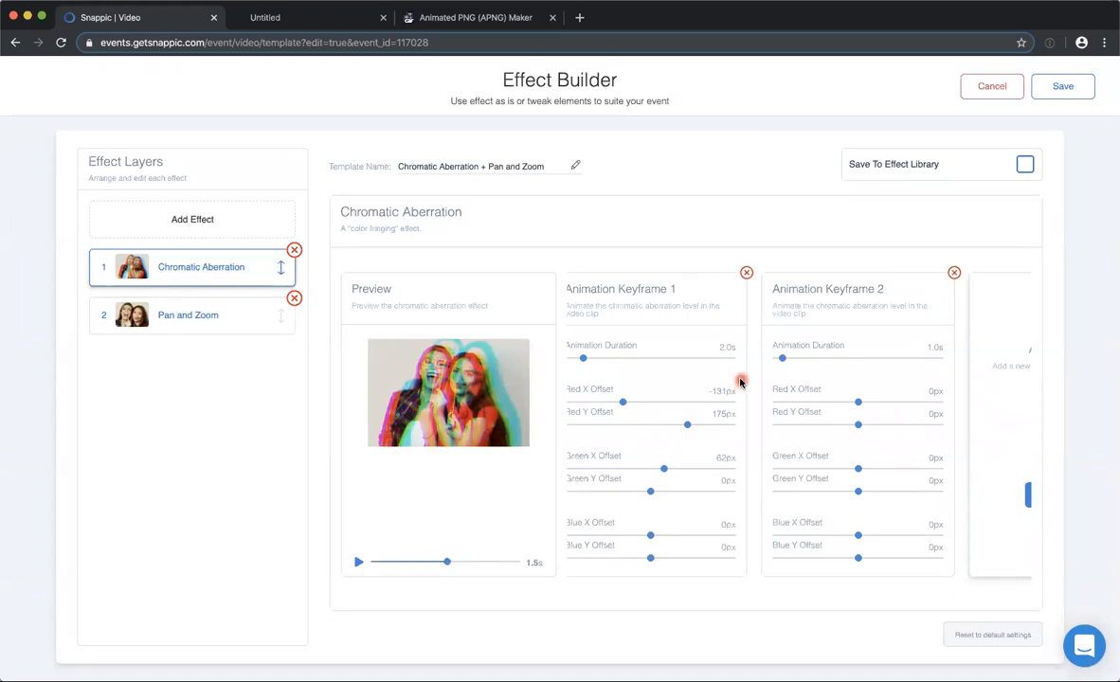
scroll(738, 380, left, 5)
scroll(789, 401, right, 5)
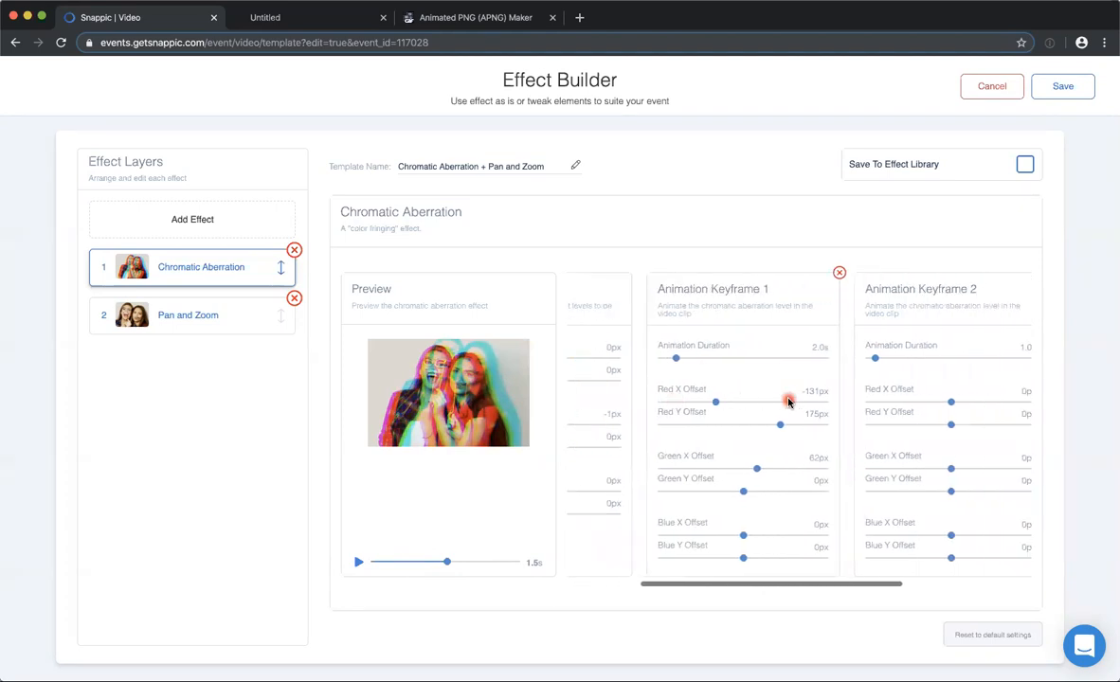
scroll(933, 364, right, 2)
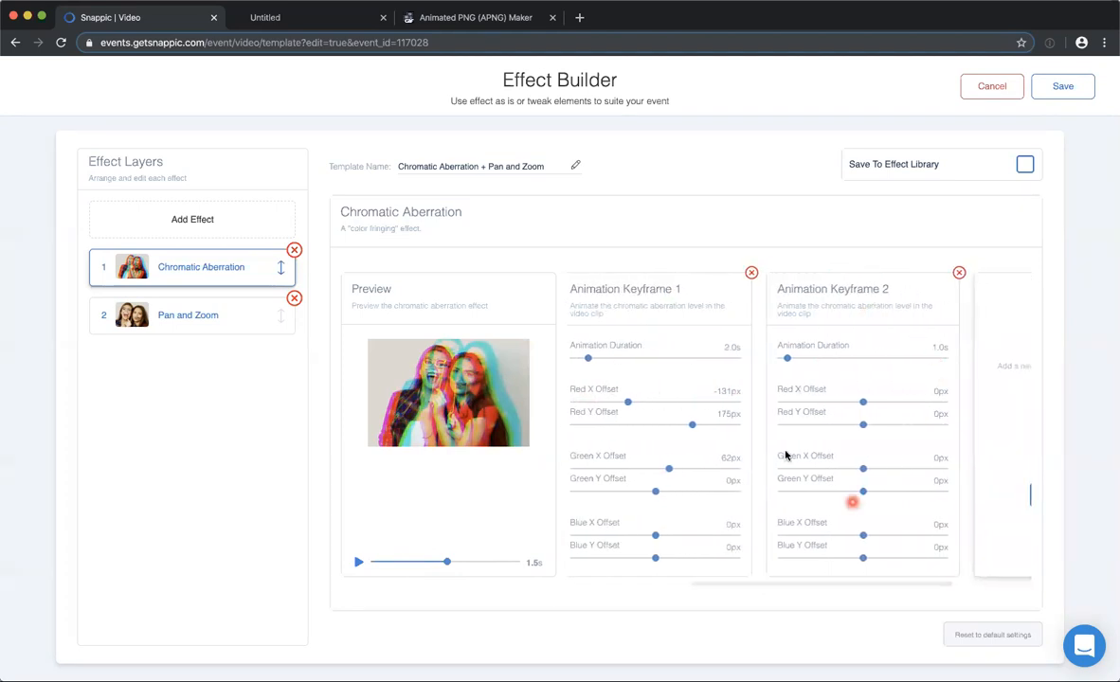
Scrub the chromatic aberration preview between its 1.5s midpoint and its 3.0s end to compare the two keyframes.
drag(370, 565, 449, 564)
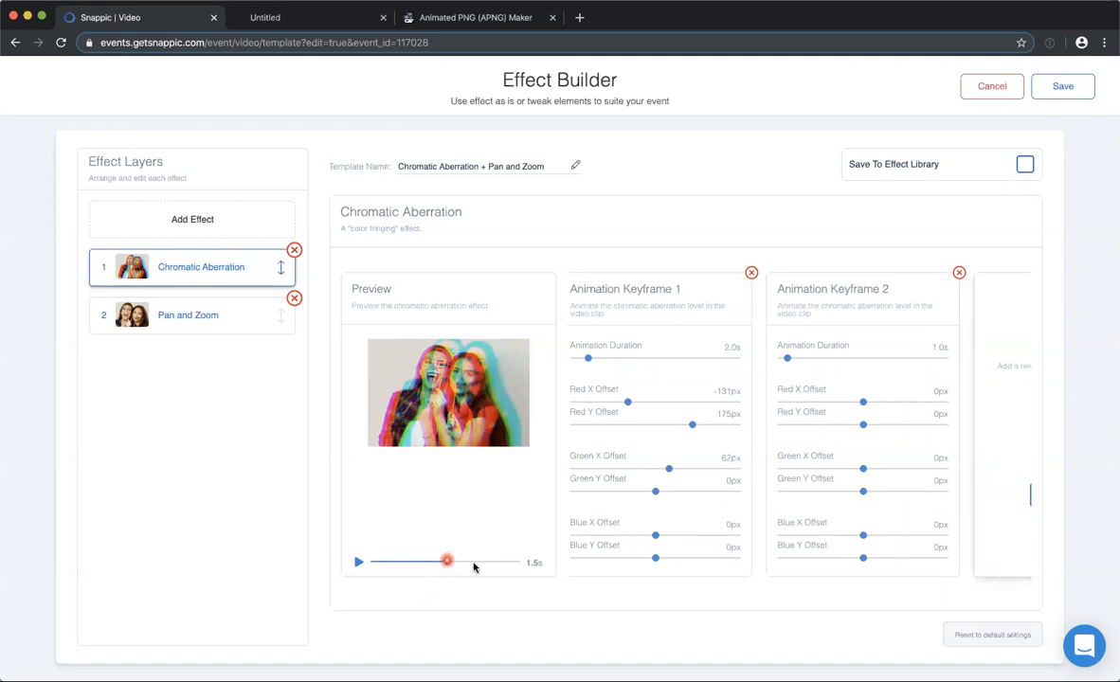
click(520, 563)
click(446, 563)
click(527, 562)
Set Keyframe 2's Red X Offset to 225px and Green X Offset to -283px, and play the preview.
click(862, 424)
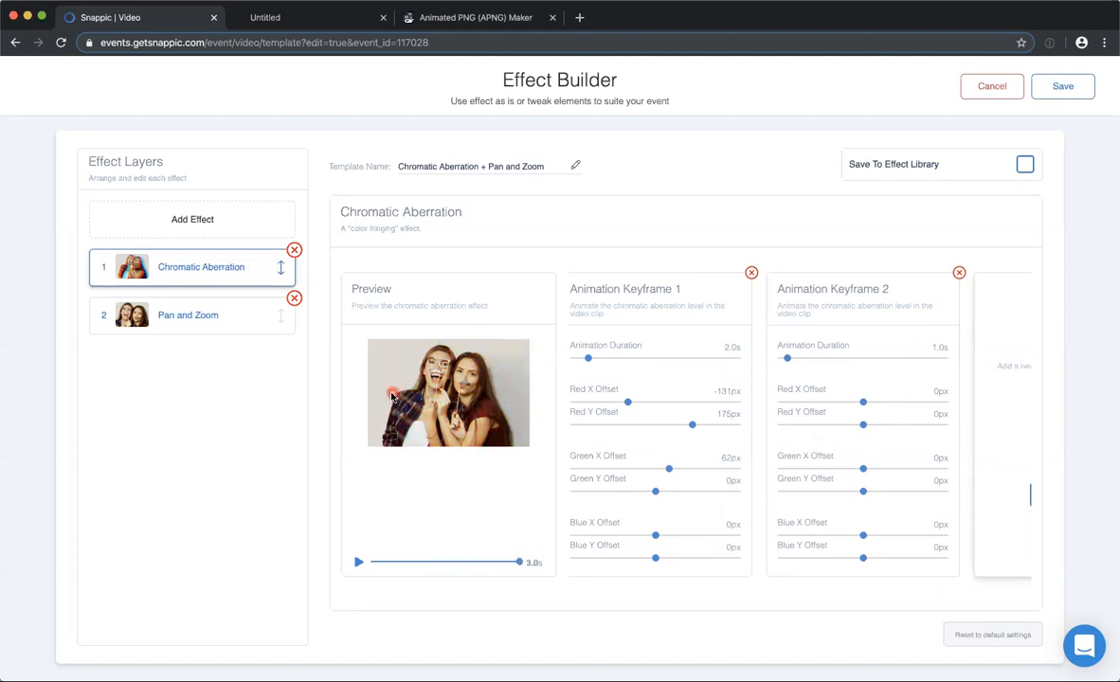
drag(862, 402, 911, 407)
click(862, 470)
mouse_move(832, 474)
mouse_down()
mouse_move(866, 464)
mouse_move(834, 467)
mouse_up()
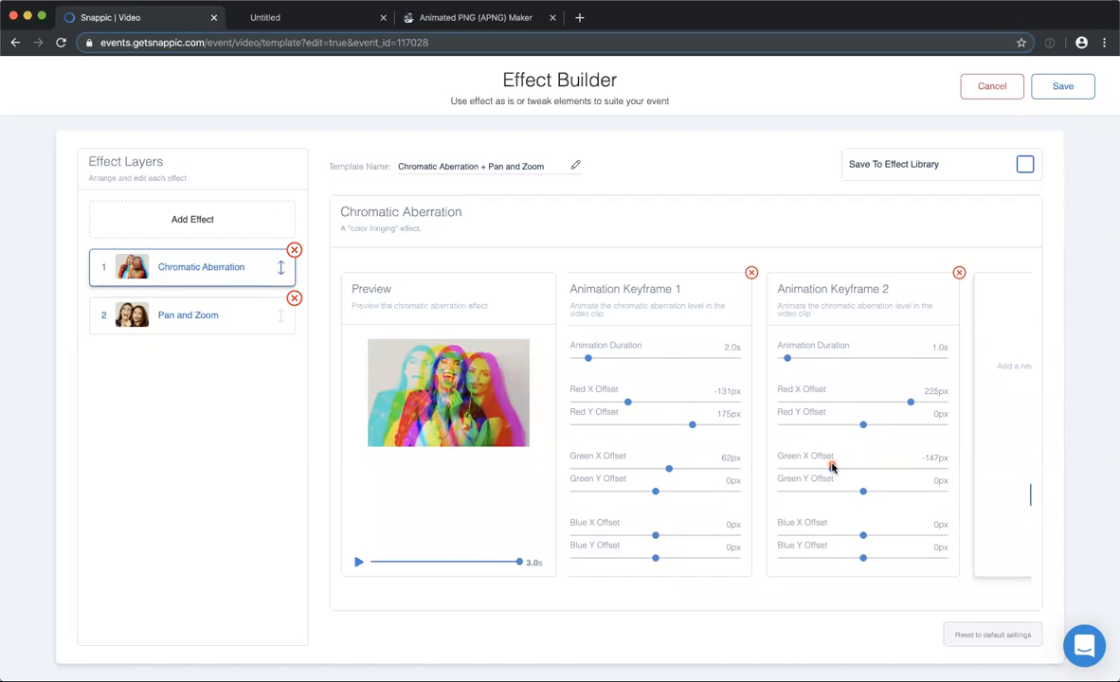
drag(846, 472, 801, 470)
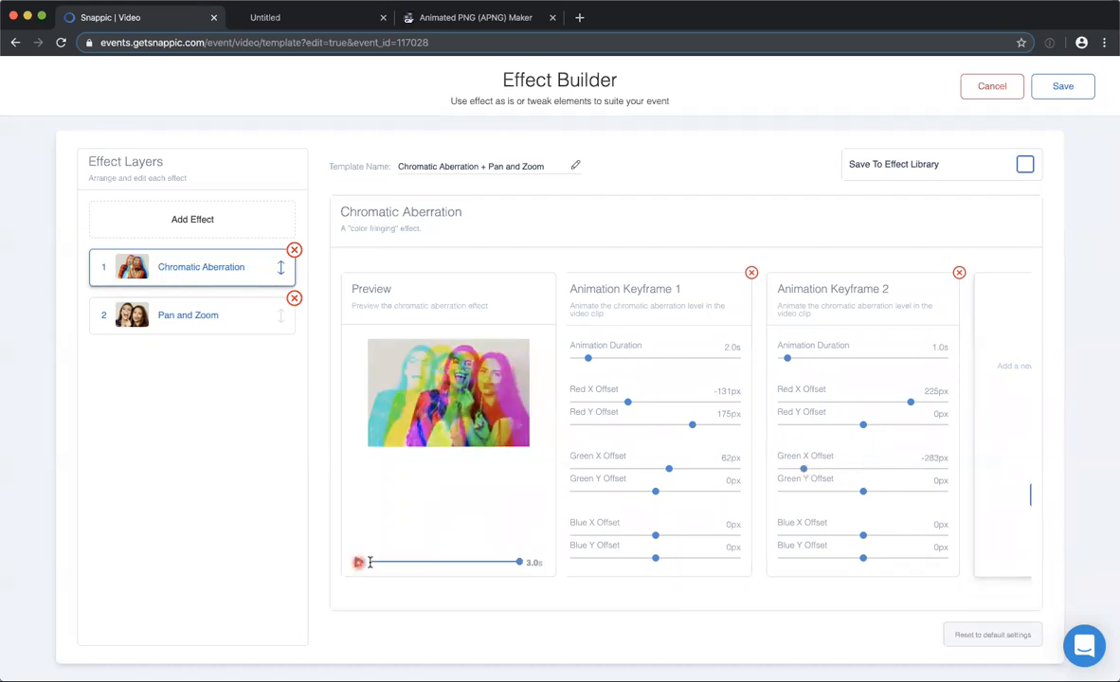
click(365, 562)
Set Keyframe 2's Green X Offset to -16px, replay the preview, and review the keyframe sequence.
drag(877, 475, 863, 474)
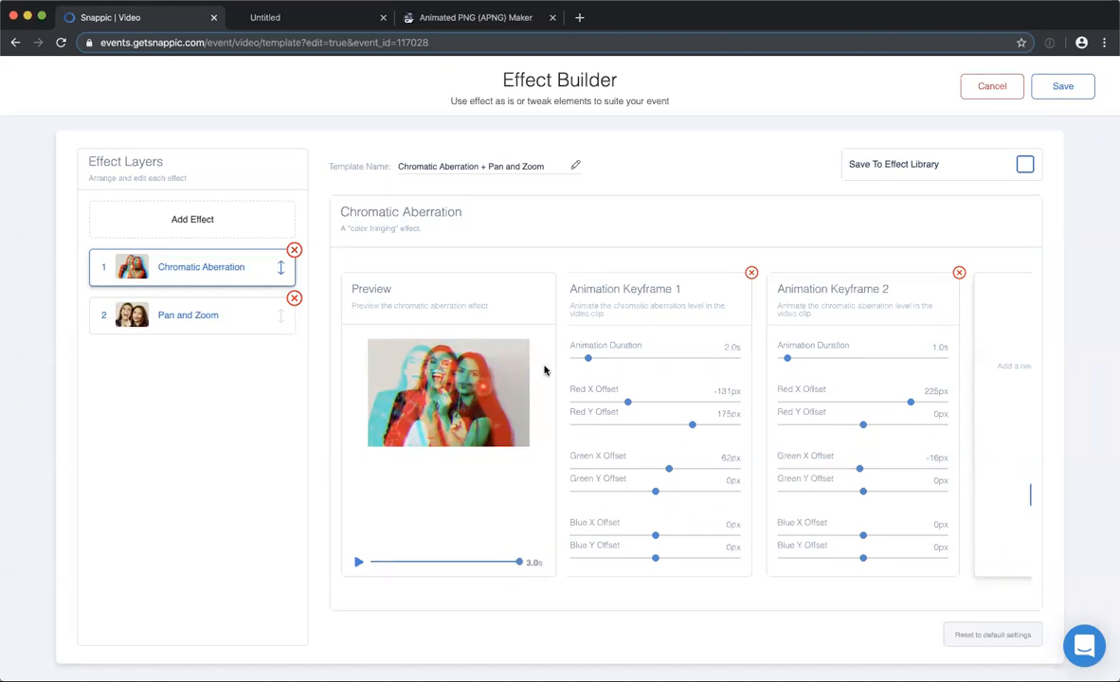
click(358, 563)
scroll(789, 415, right, 2)
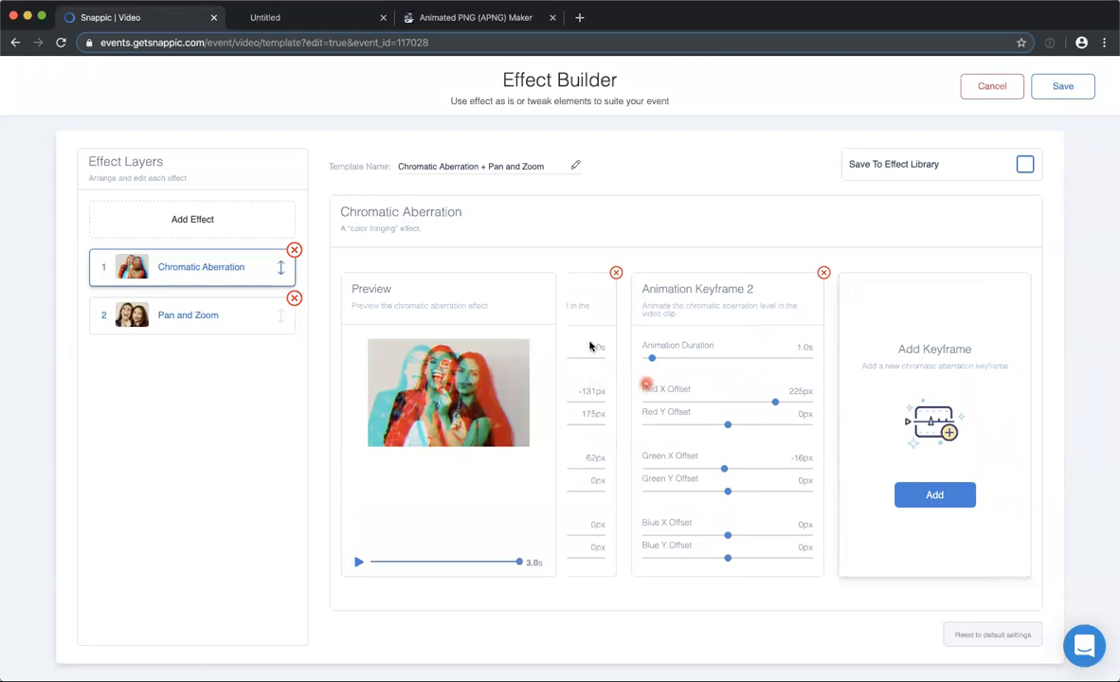
scroll(632, 343, left, 2)
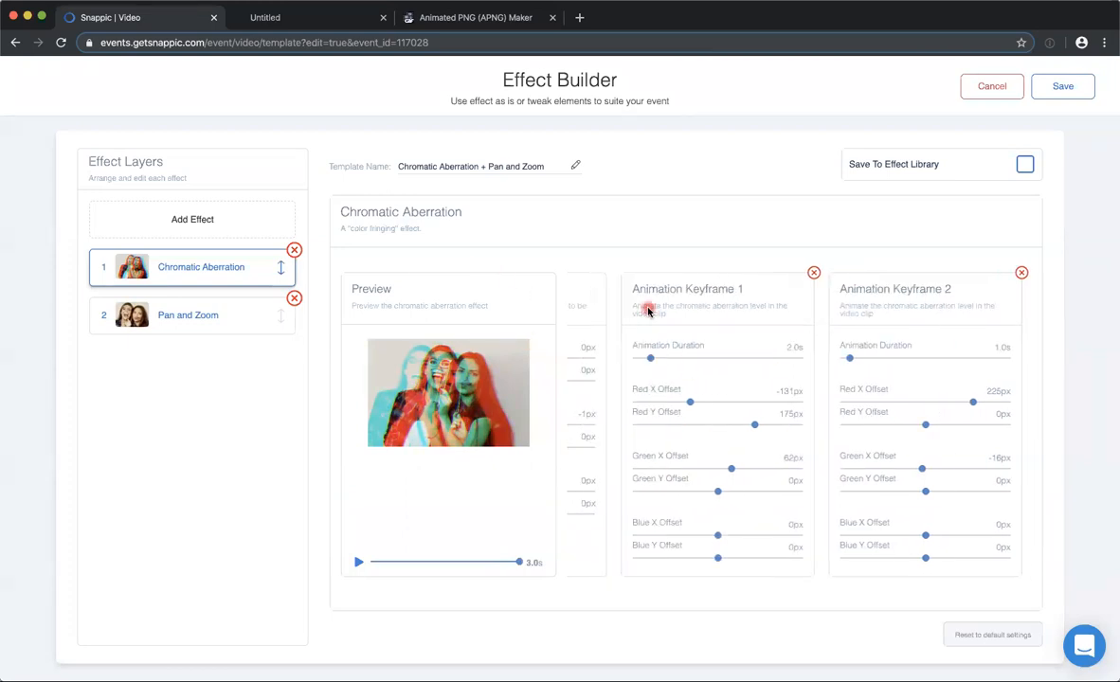
scroll(648, 310, left, 2)
Play the zoom preview of the Pan and Zoom layer, and close the effect without saving.
click(228, 302)
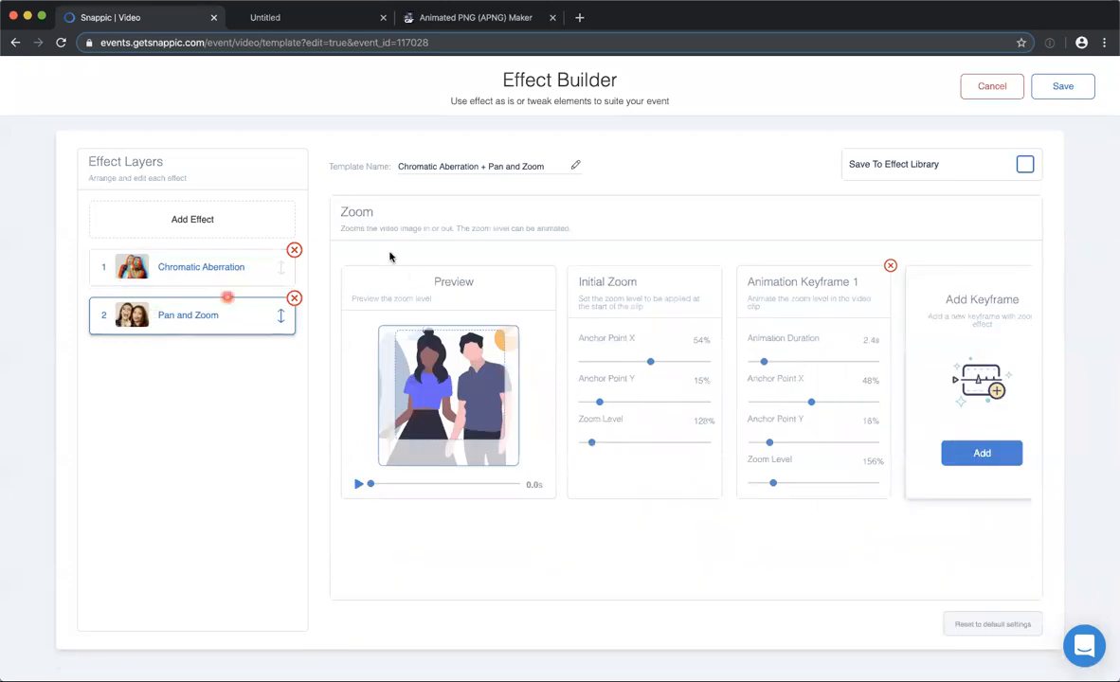
click(358, 489)
click(358, 488)
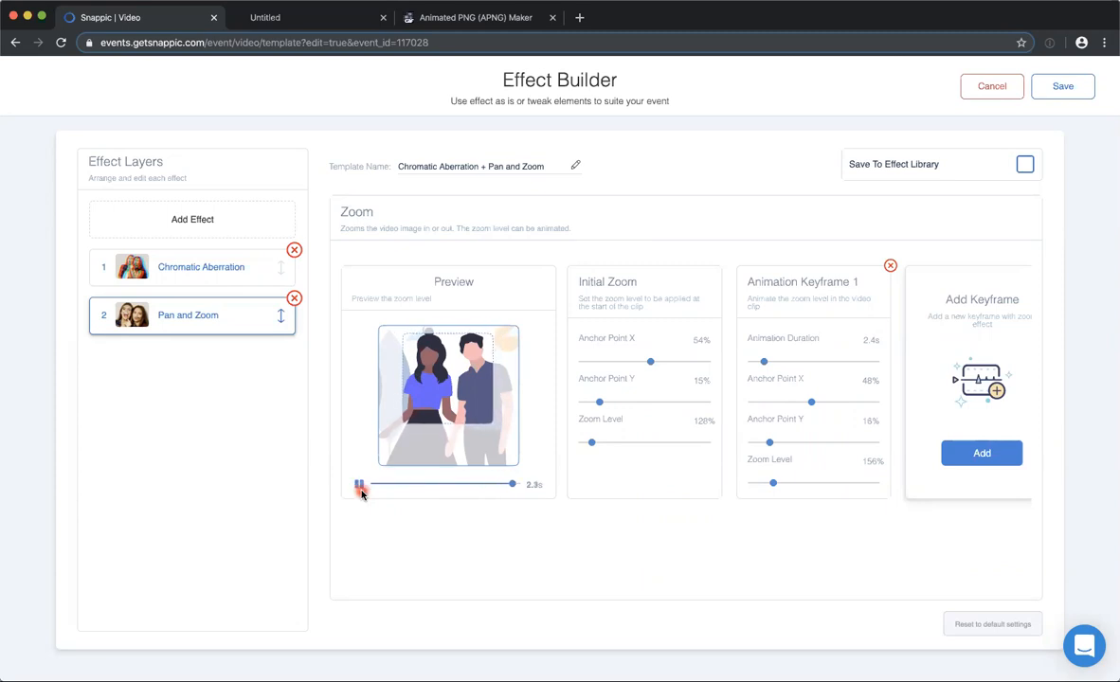
click(985, 86)
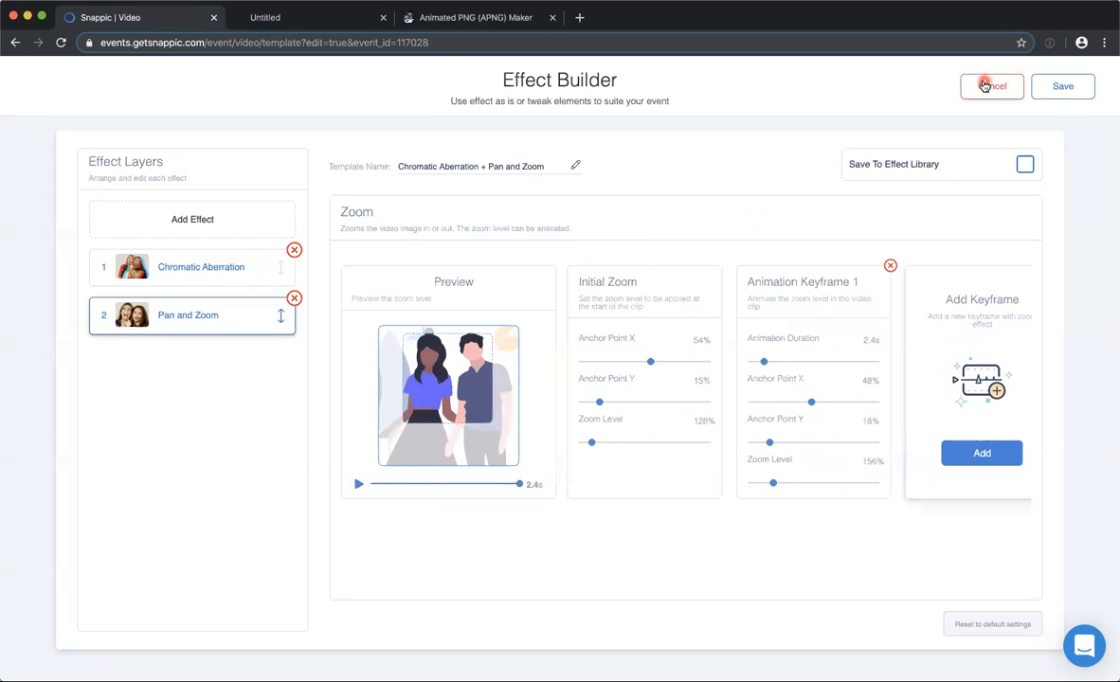
Watch the Glitched Jump Cut preview video in the master settings and return to the timeline.
click(463, 84)
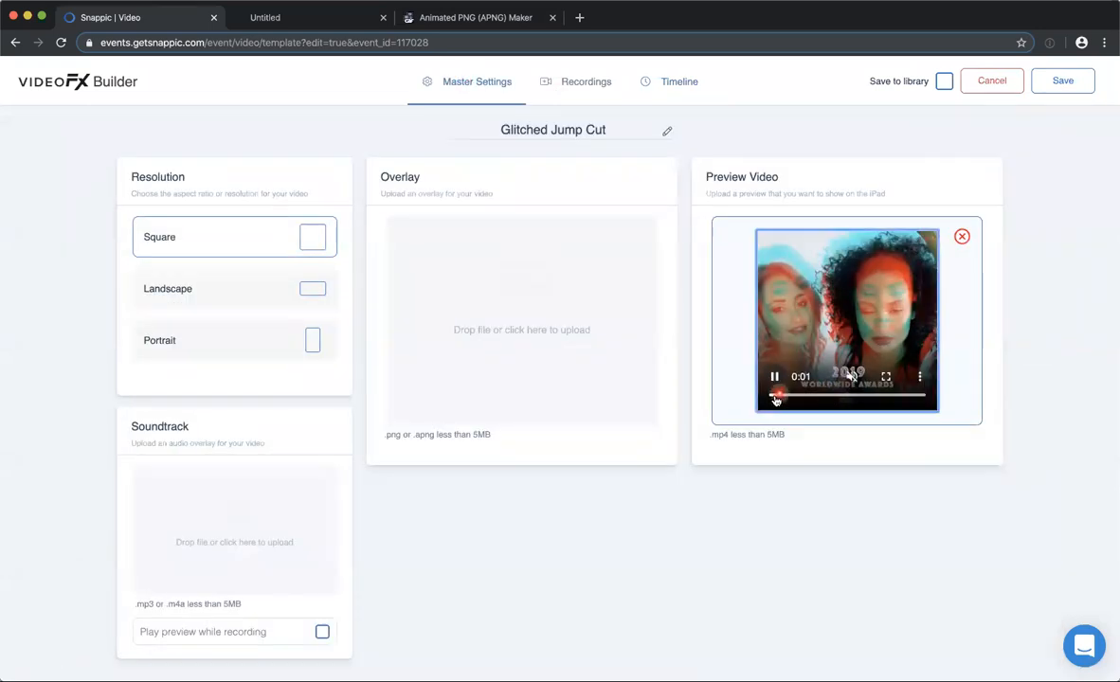
click(774, 378)
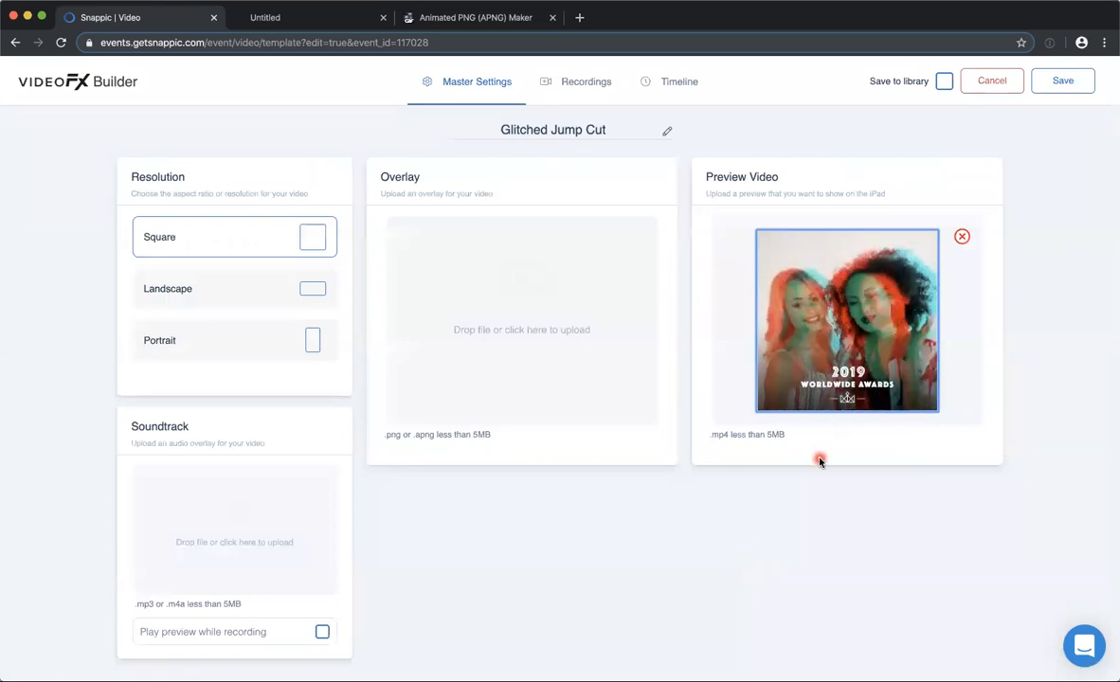
click(667, 82)
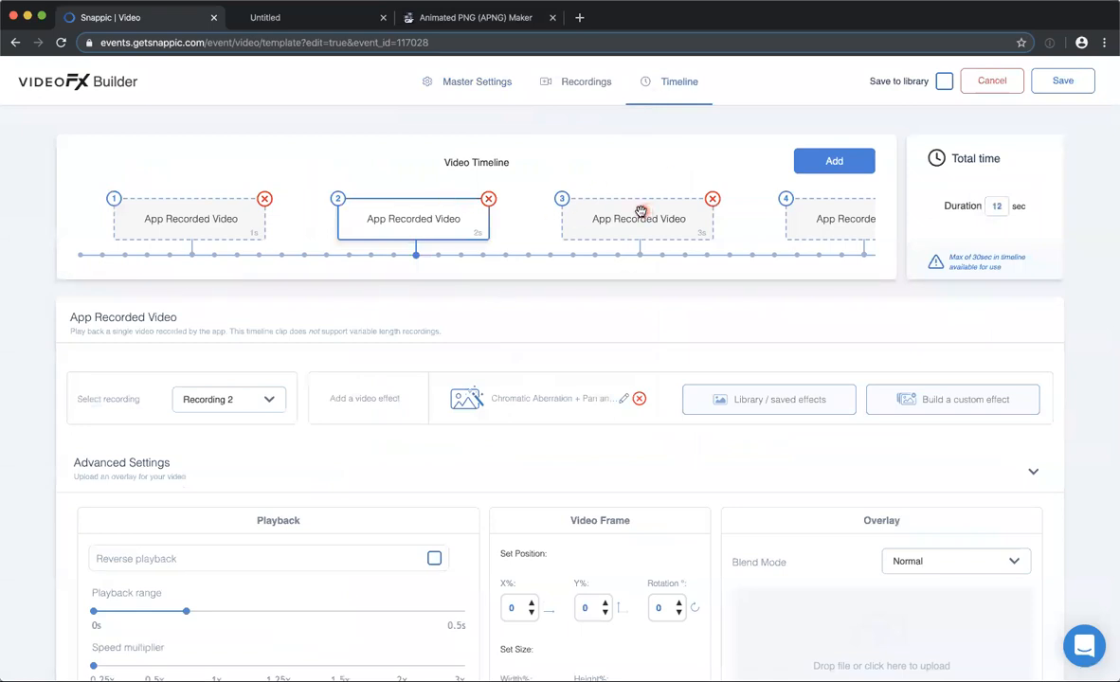
Inspect clips 3 and 4, play the Pan and Zoom preview of clip 4's effect, and close it without saving.
click(599, 213)
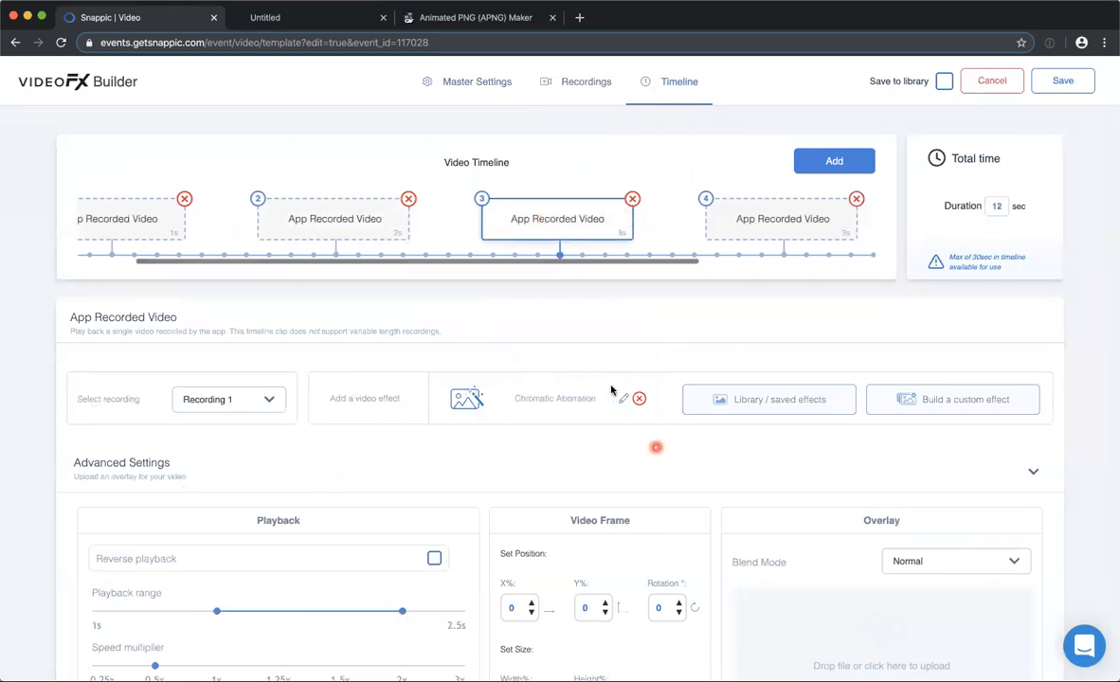
click(775, 220)
click(617, 400)
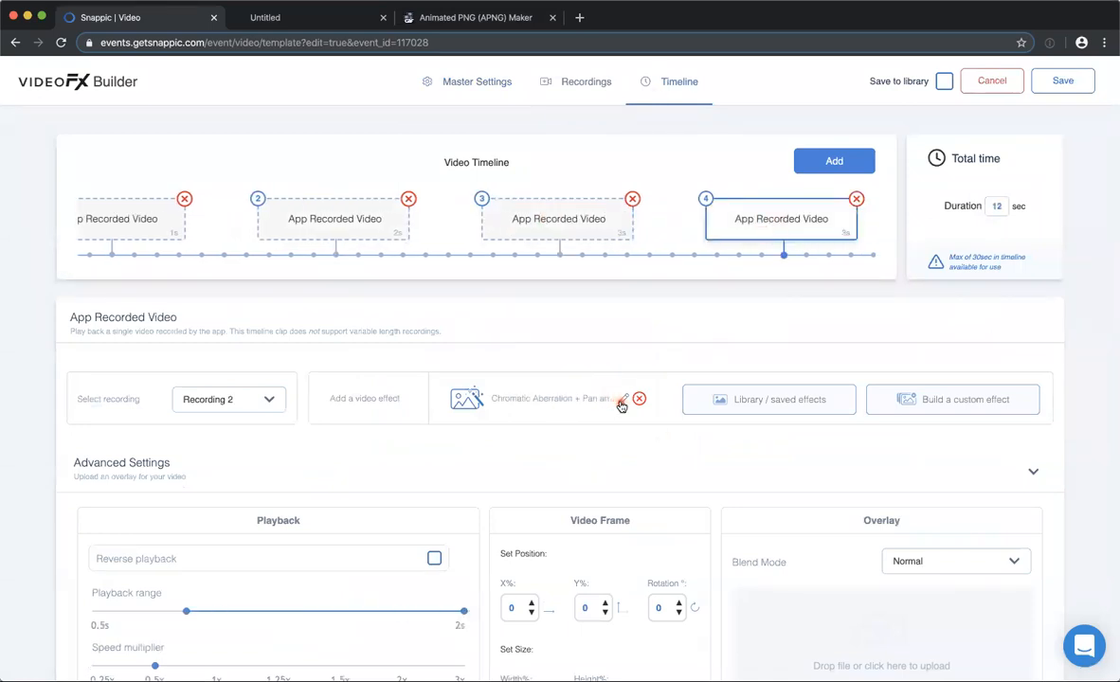
click(624, 398)
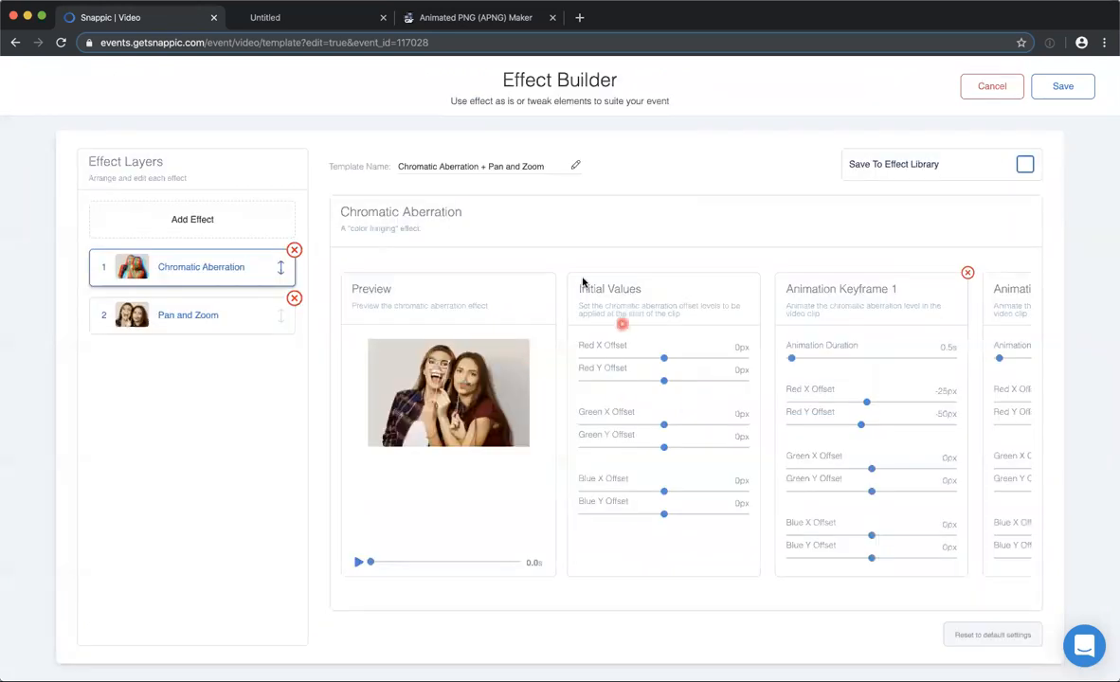
click(207, 319)
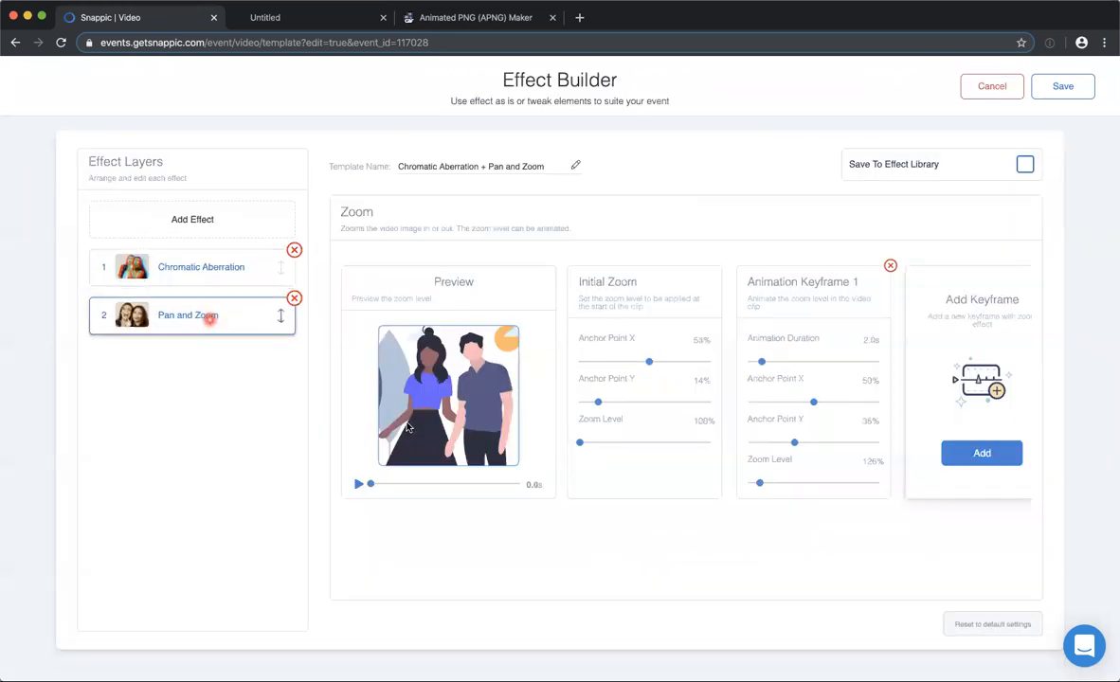
click(359, 485)
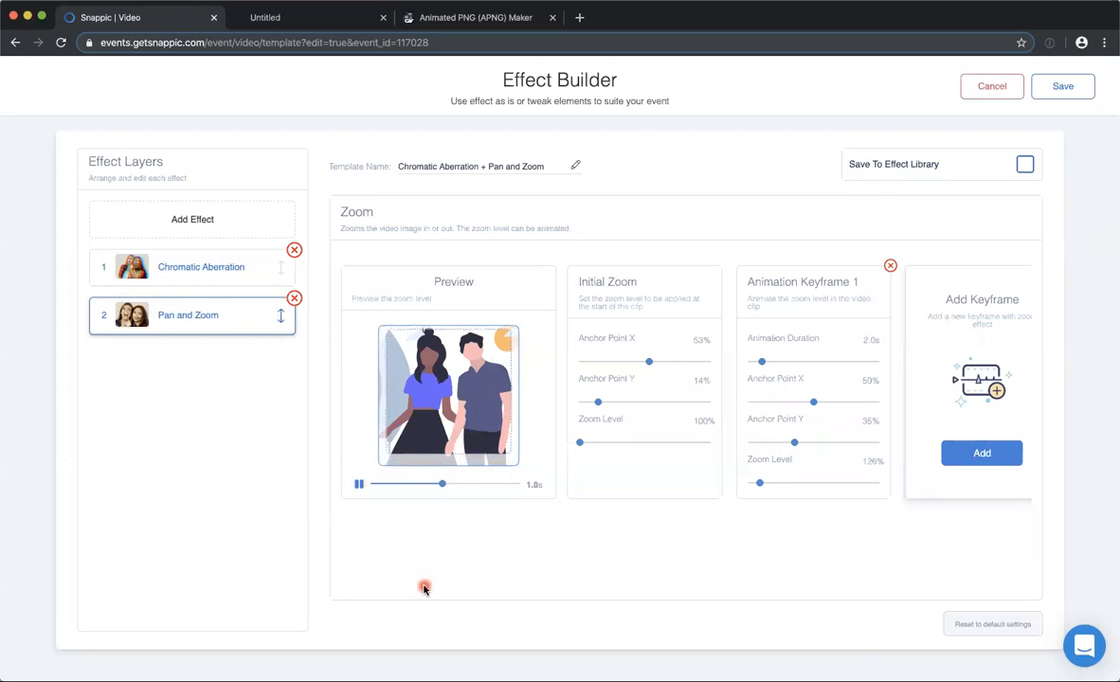
click(971, 85)
Check clip 5's settings, and play the preview of clip 3's Chromatic Aberration effect.
scroll(782, 216, right, 5)
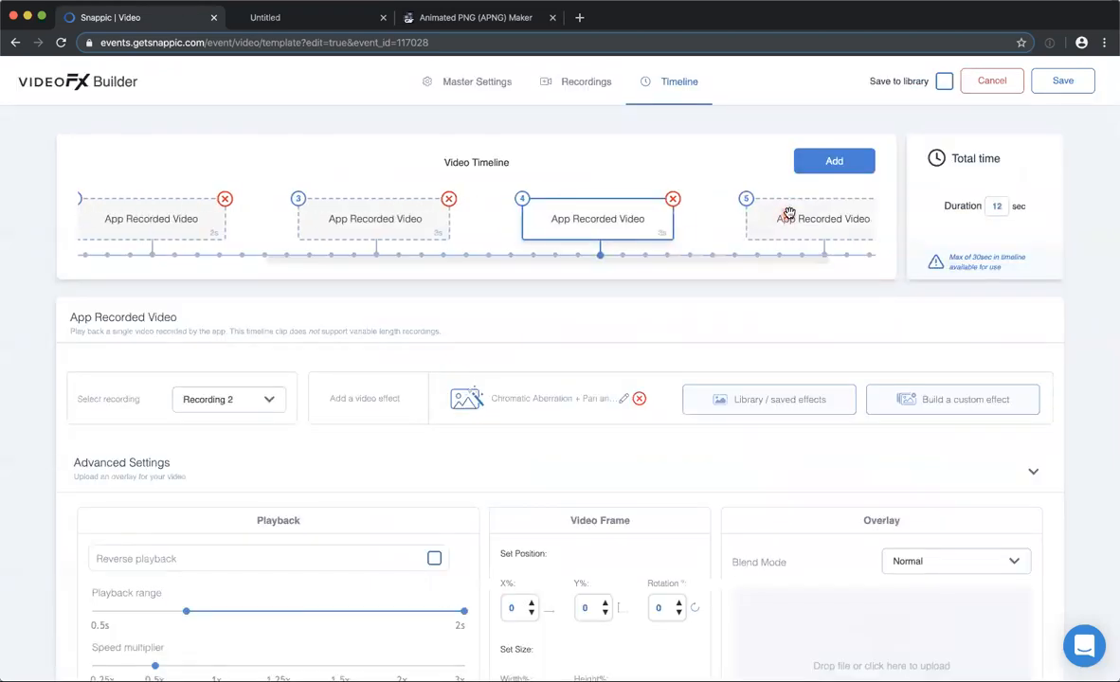
click(801, 218)
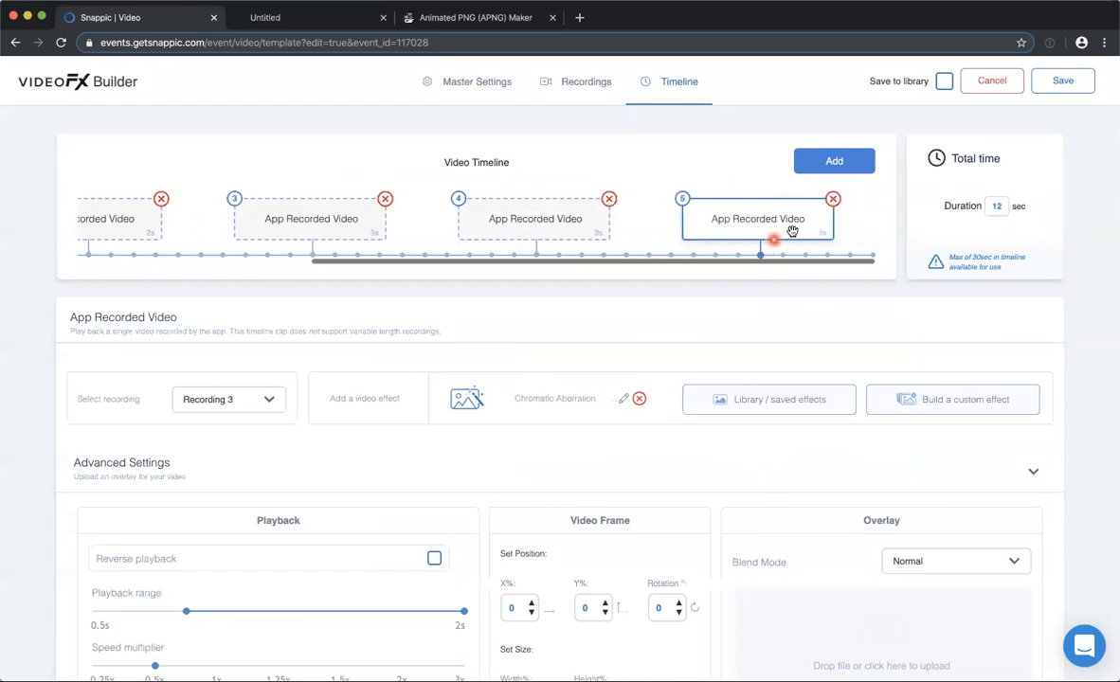
click(316, 211)
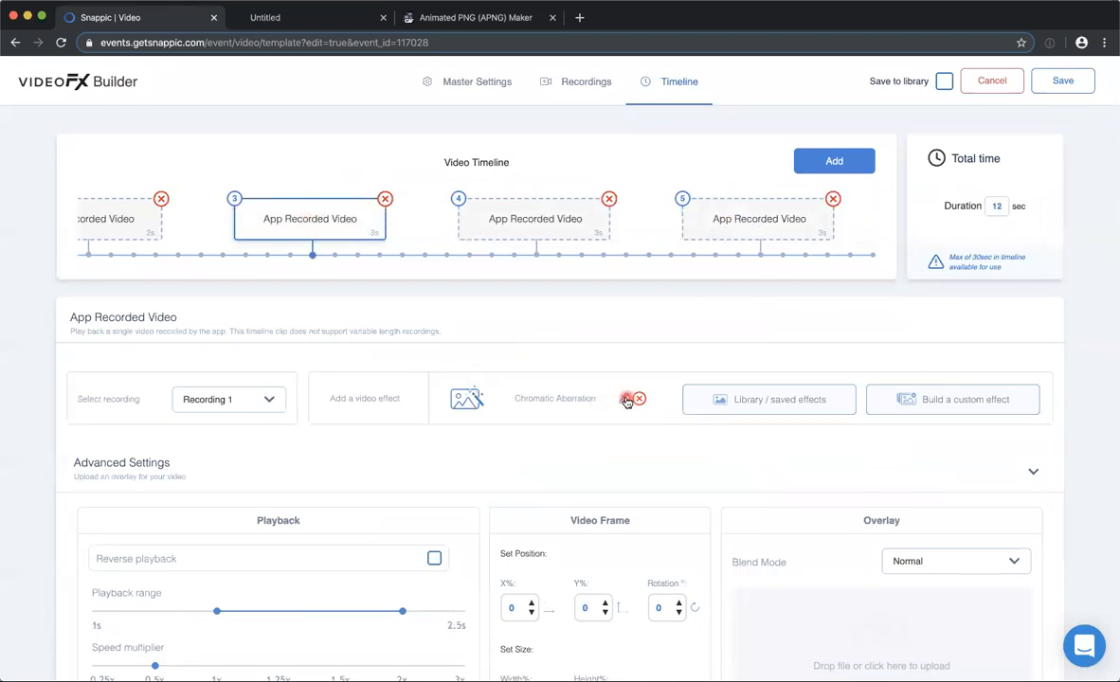
click(627, 400)
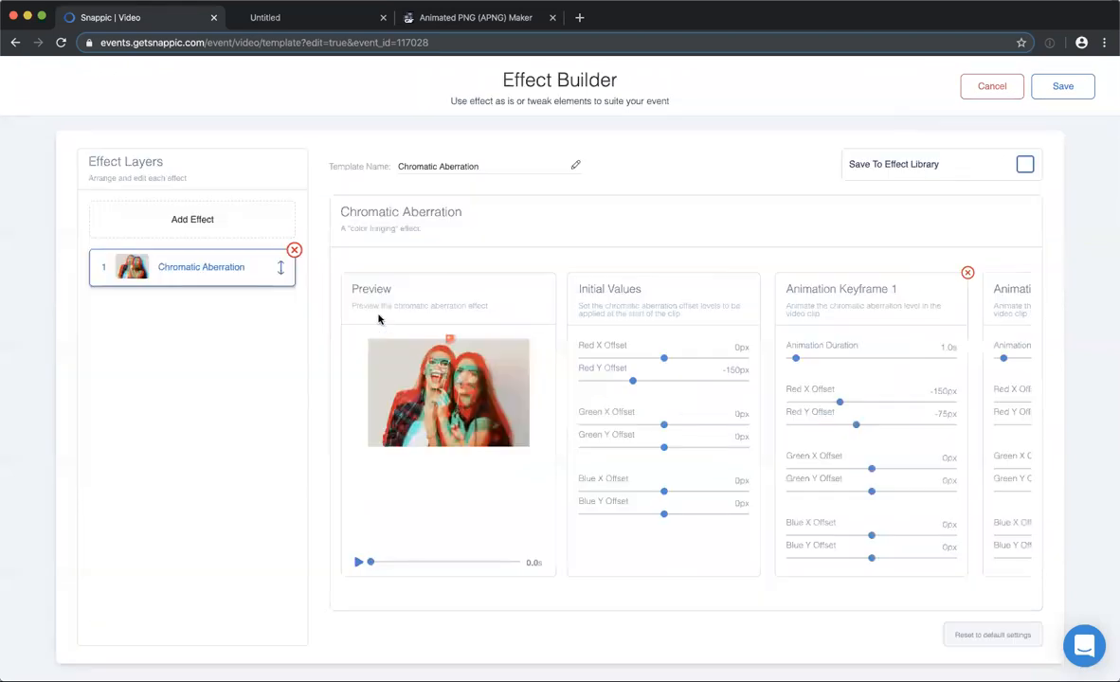
click(357, 562)
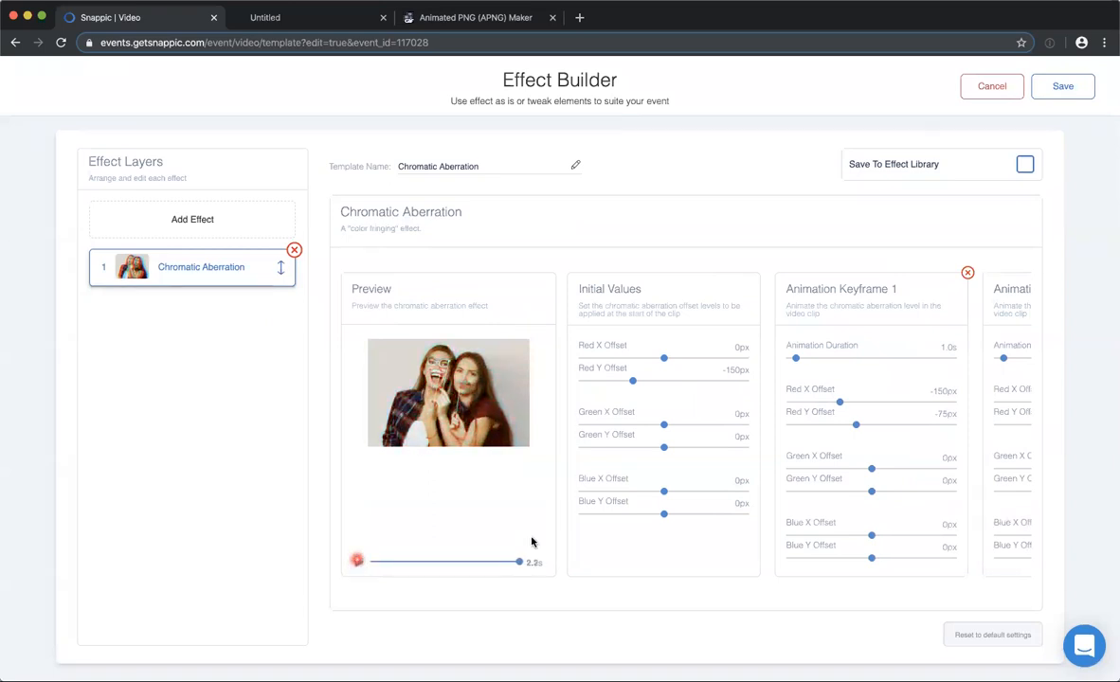
Review the durations and offsets of clip 3's animation keyframes up to Keyframe 4 while replaying the preview.
scroll(837, 400, right, 5)
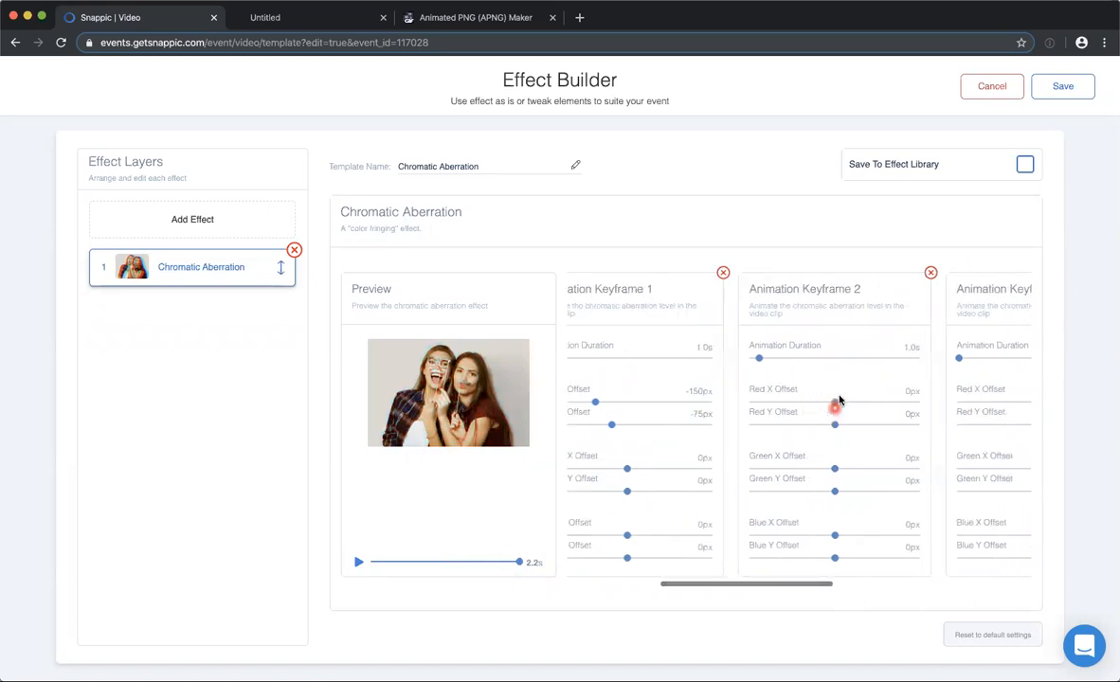
scroll(839, 400, right, 3)
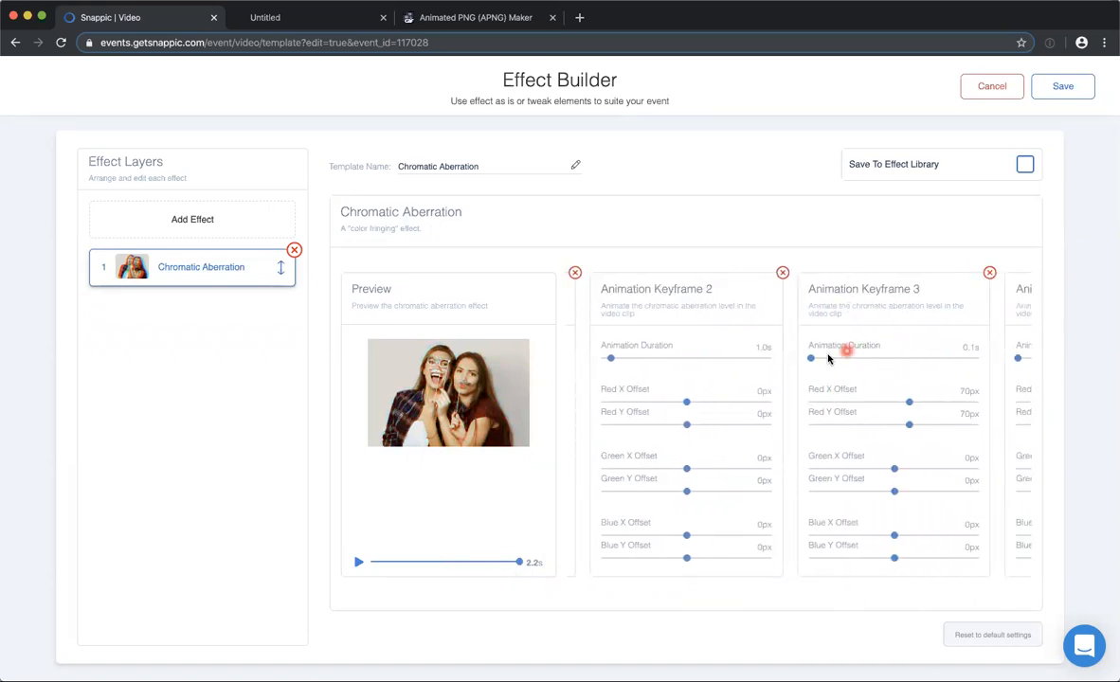
click(358, 562)
scroll(862, 415, right, 5)
scroll(775, 392, left, 2)
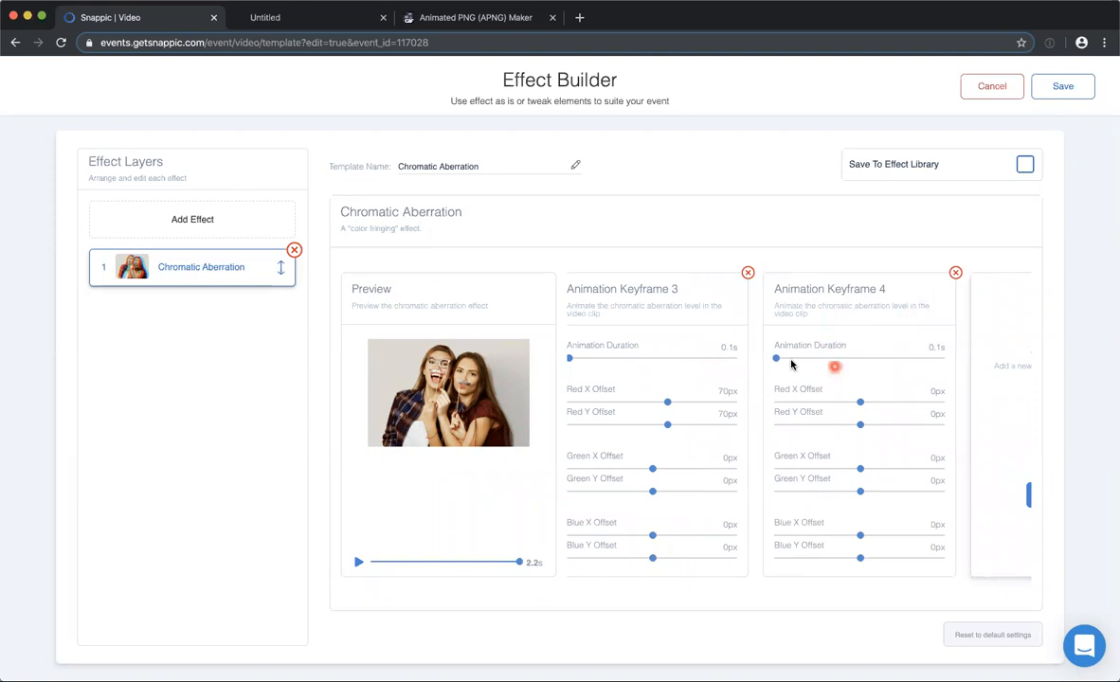
Try Animation Durations of 7.3s and 0.0s on Keyframe 4, preview the animation, and discard the effect changes.
drag(776, 357, 838, 355)
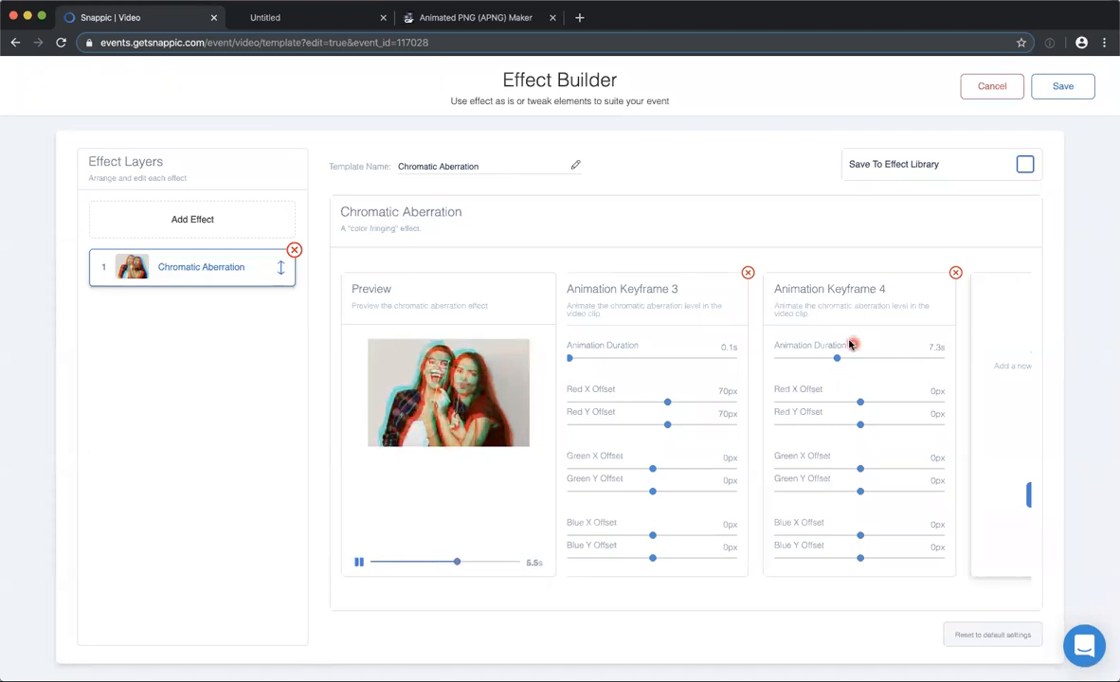
drag(837, 358, 773, 359)
click(358, 562)
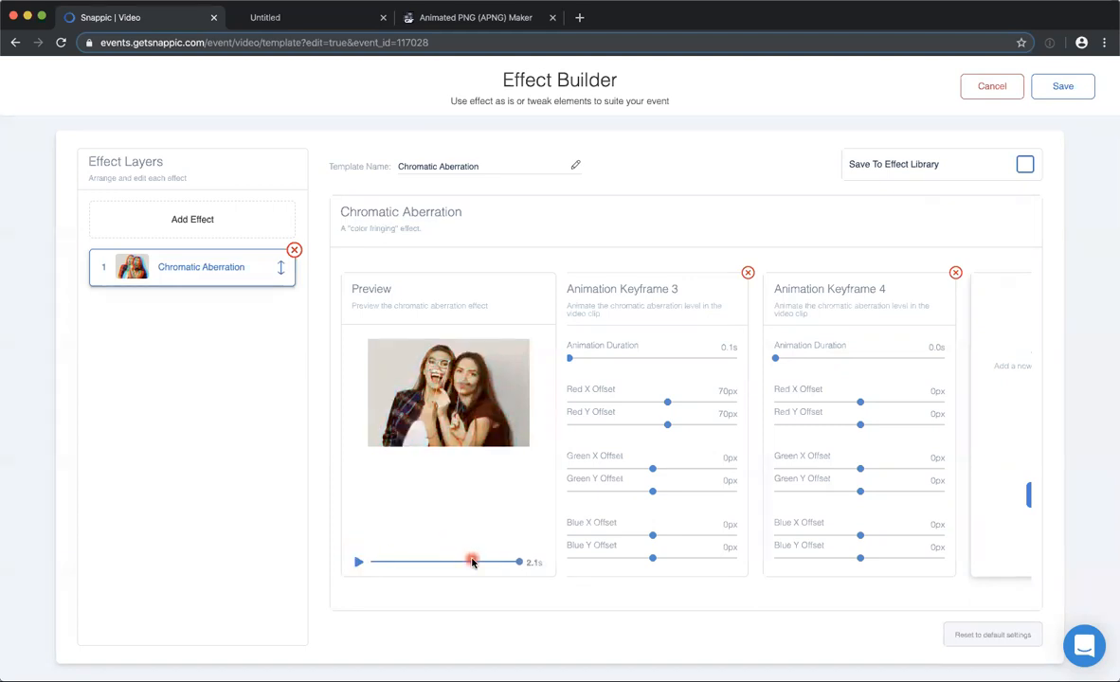
drag(521, 562, 519, 561)
click(359, 563)
click(991, 87)
Close the Glitched Jump Cut template without saving and look over the event's video templates.
scroll(435, 412, down, 1)
scroll(435, 412, down, 1)
scroll(502, 362, up, 2)
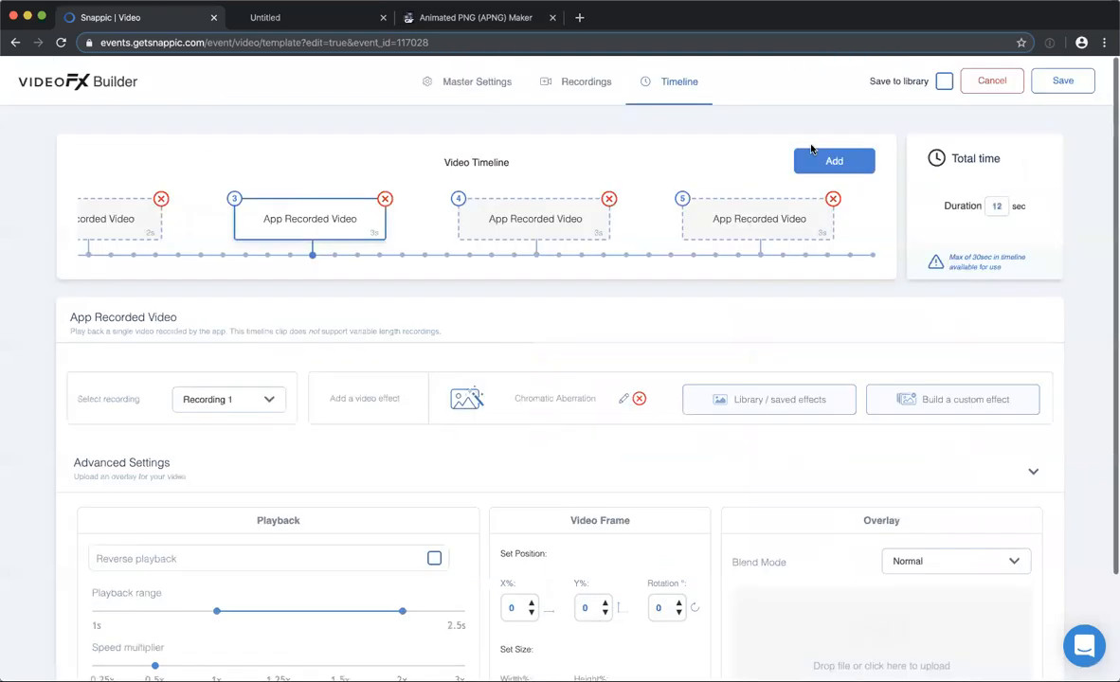
click(991, 79)
scroll(678, 328, down, 2)
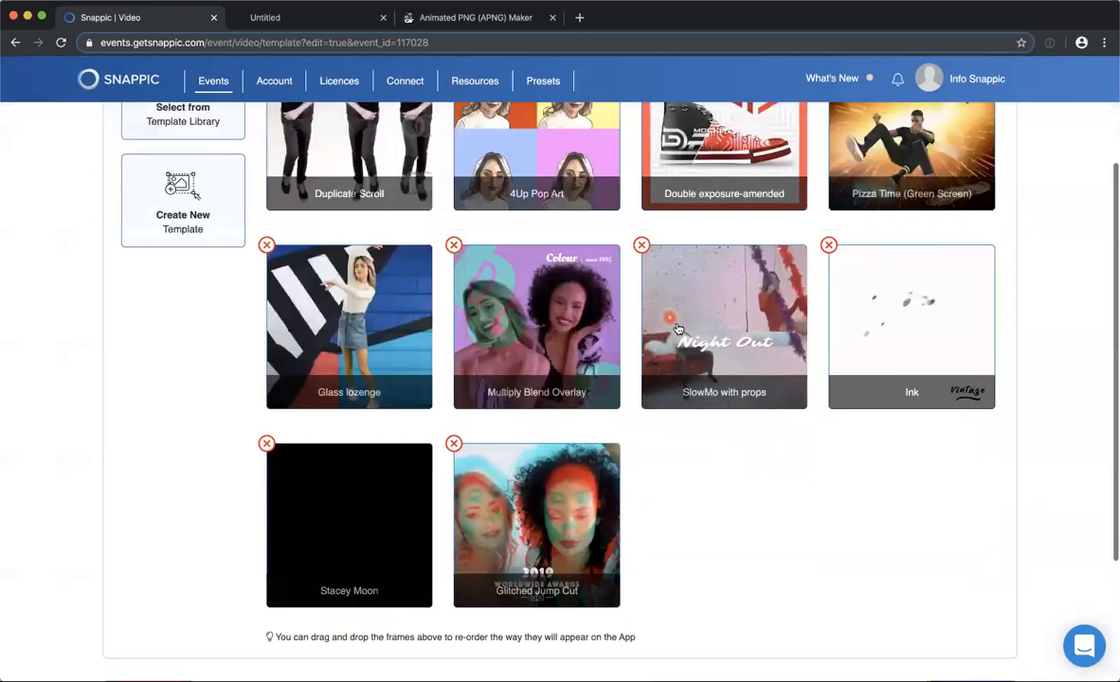
scroll(670, 349, up, 2)
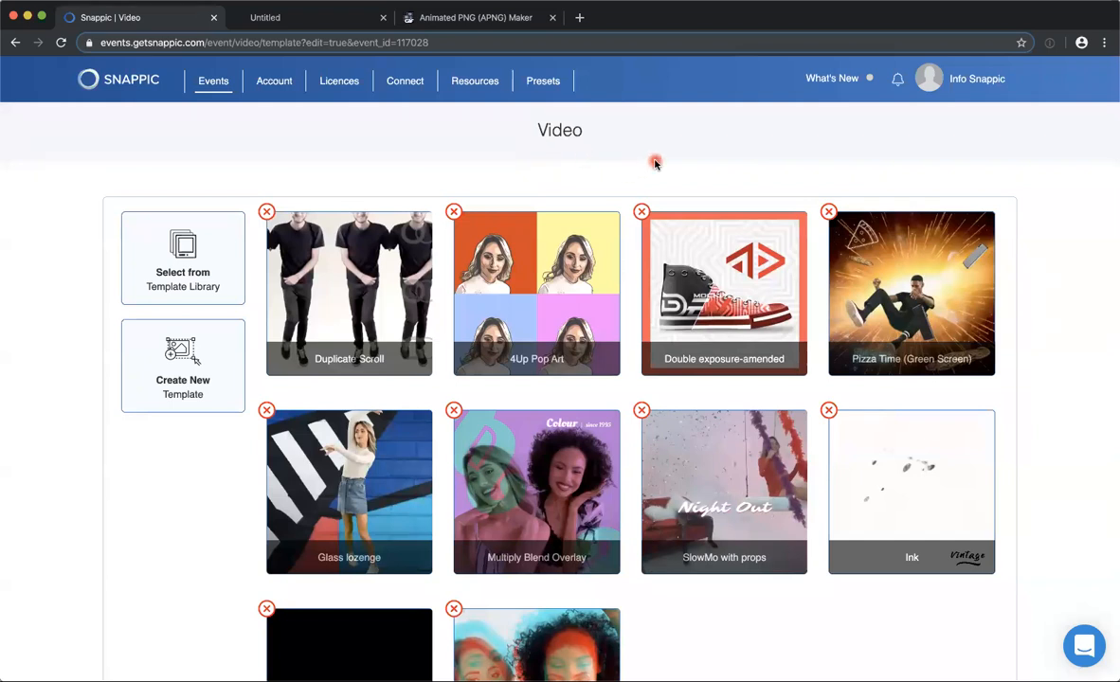
click(295, 19)
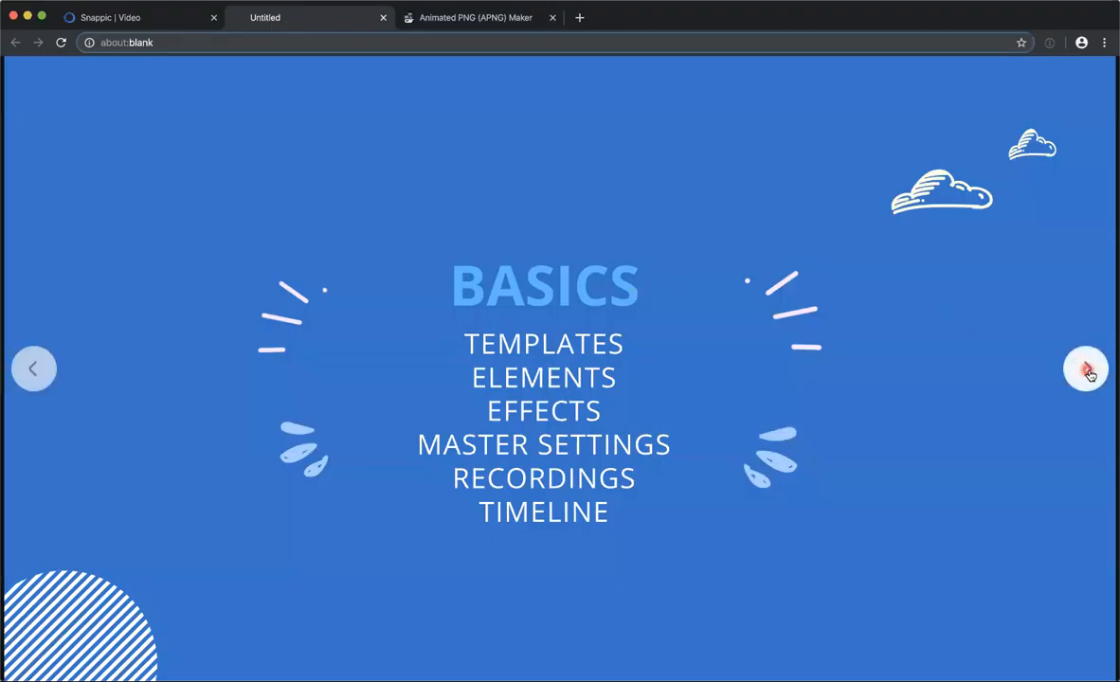
click(1086, 371)
click(1085, 371)
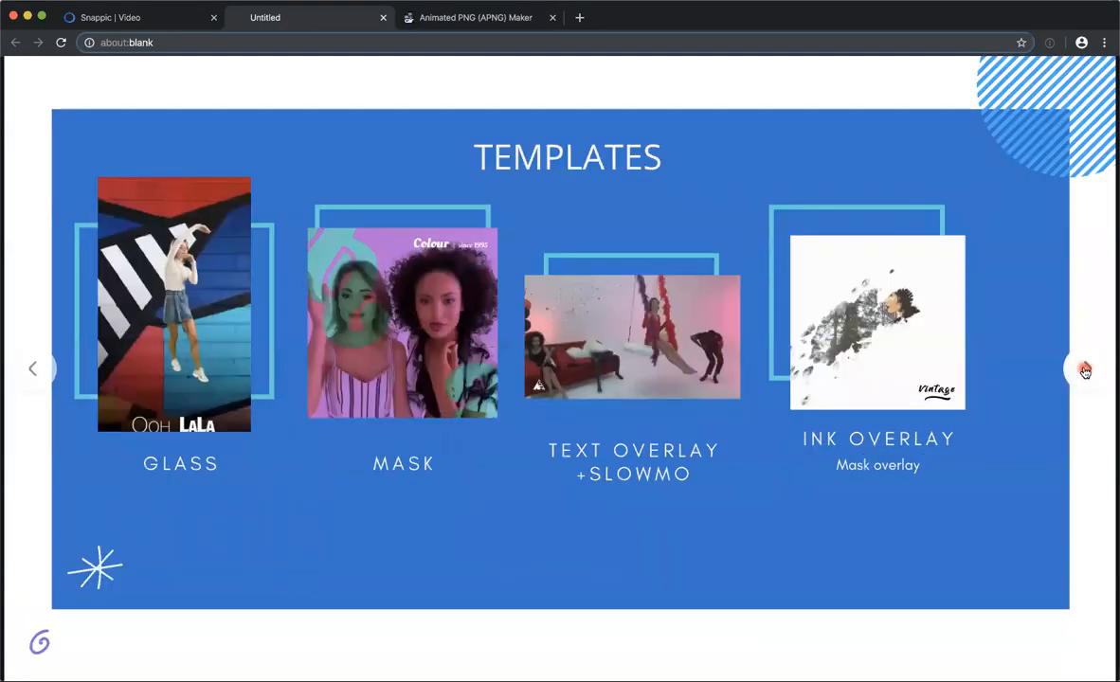
click(1085, 371)
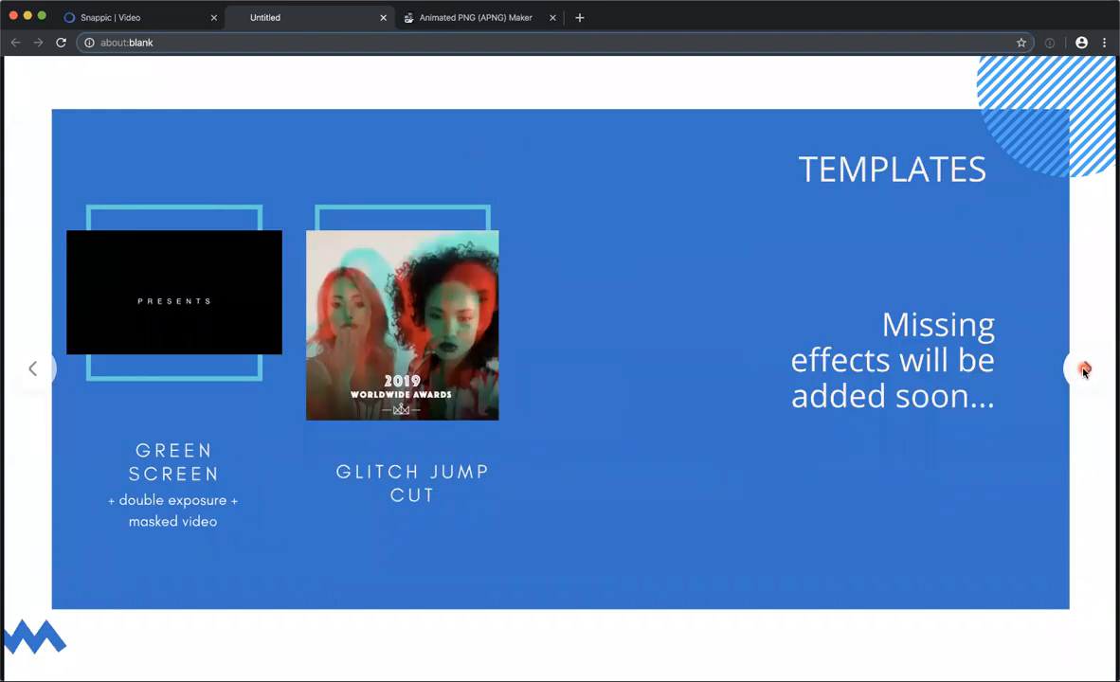
click(1085, 371)
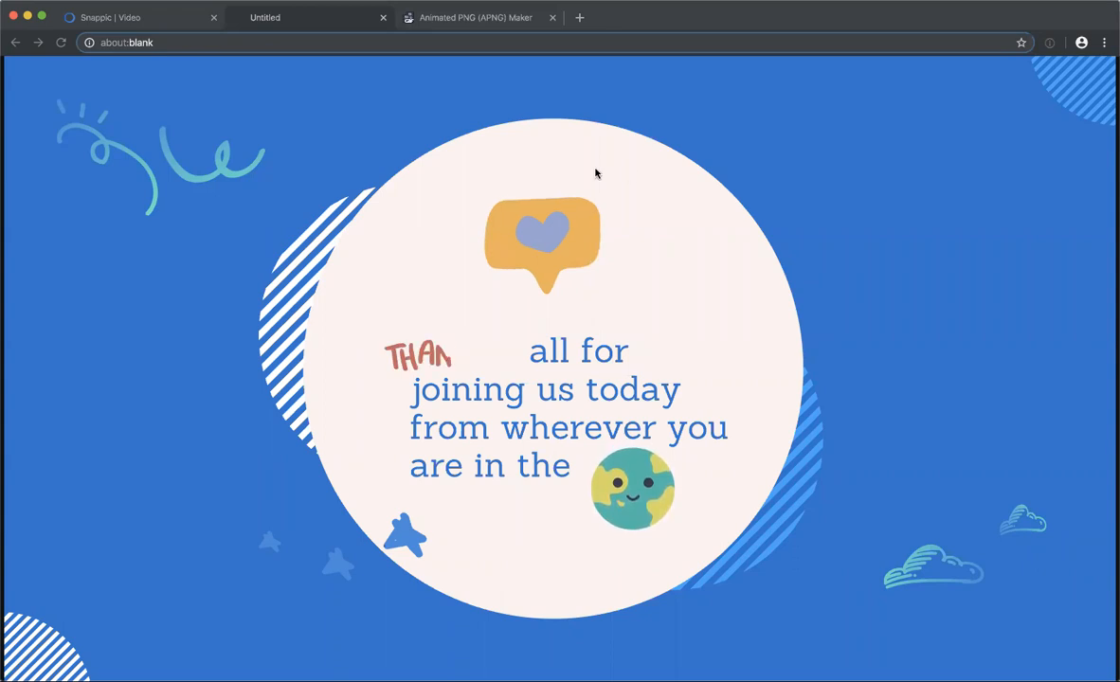
click(636, 52)
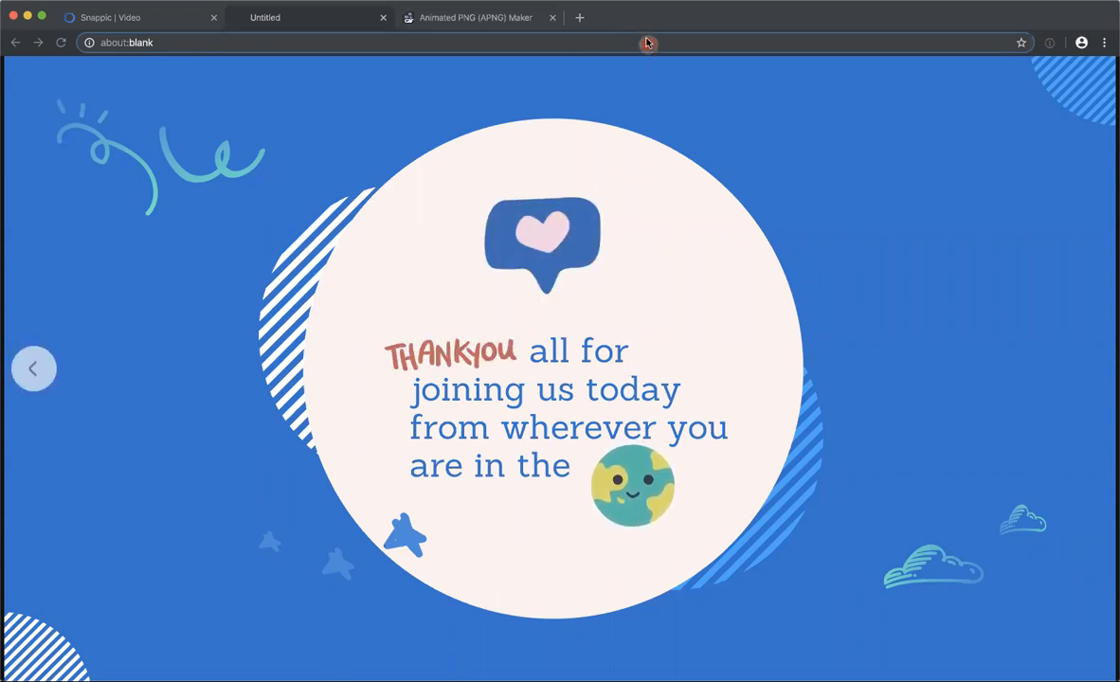